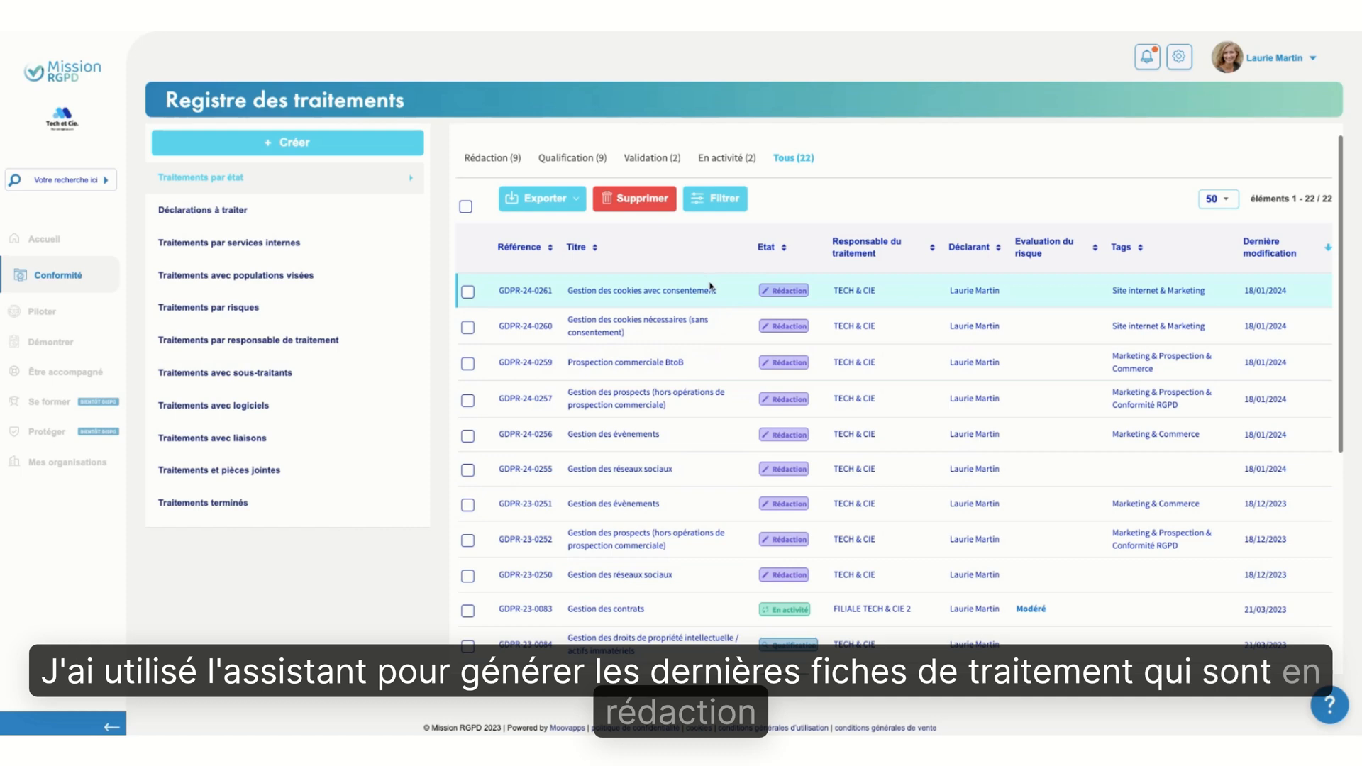
Review all records in the processing register, then list only those in activity and those in qualification
scroll(695, 561, "down", 3)
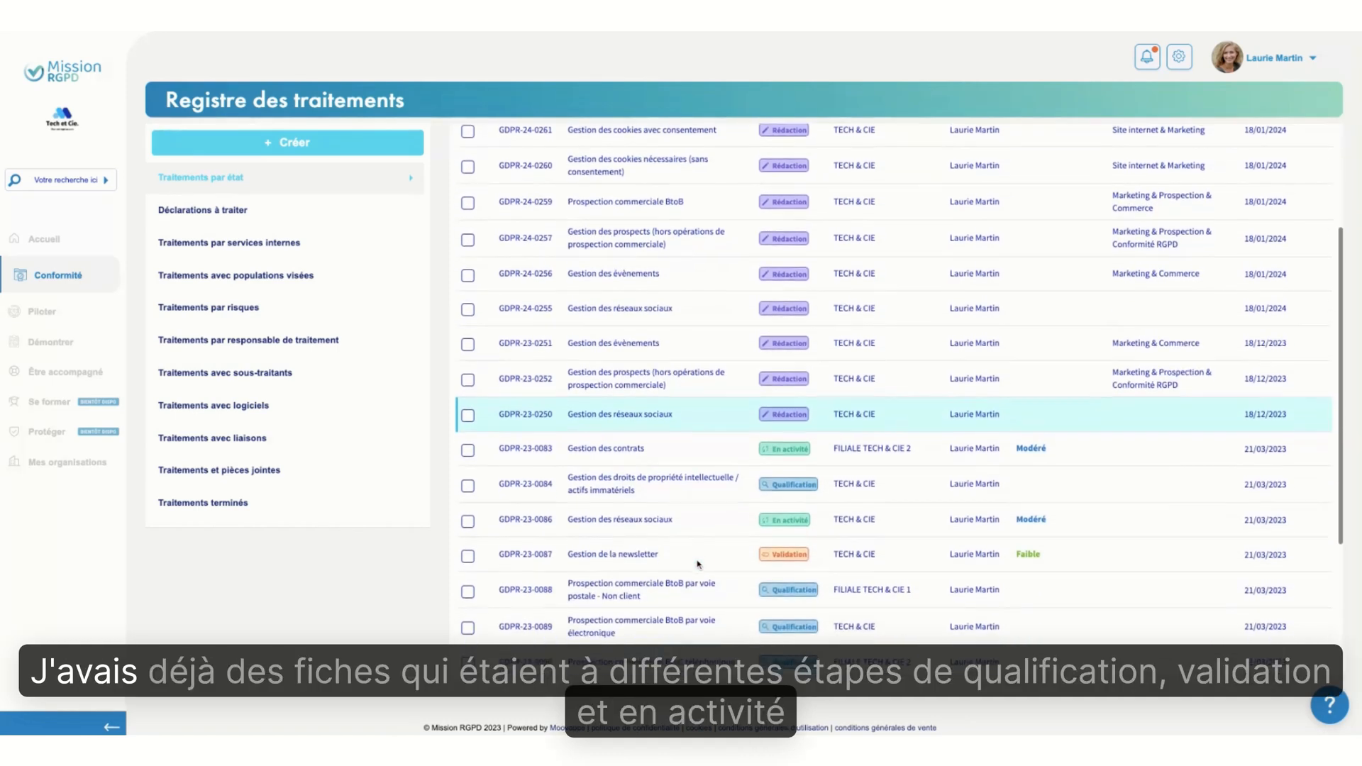
scroll(698, 564, "down", 4)
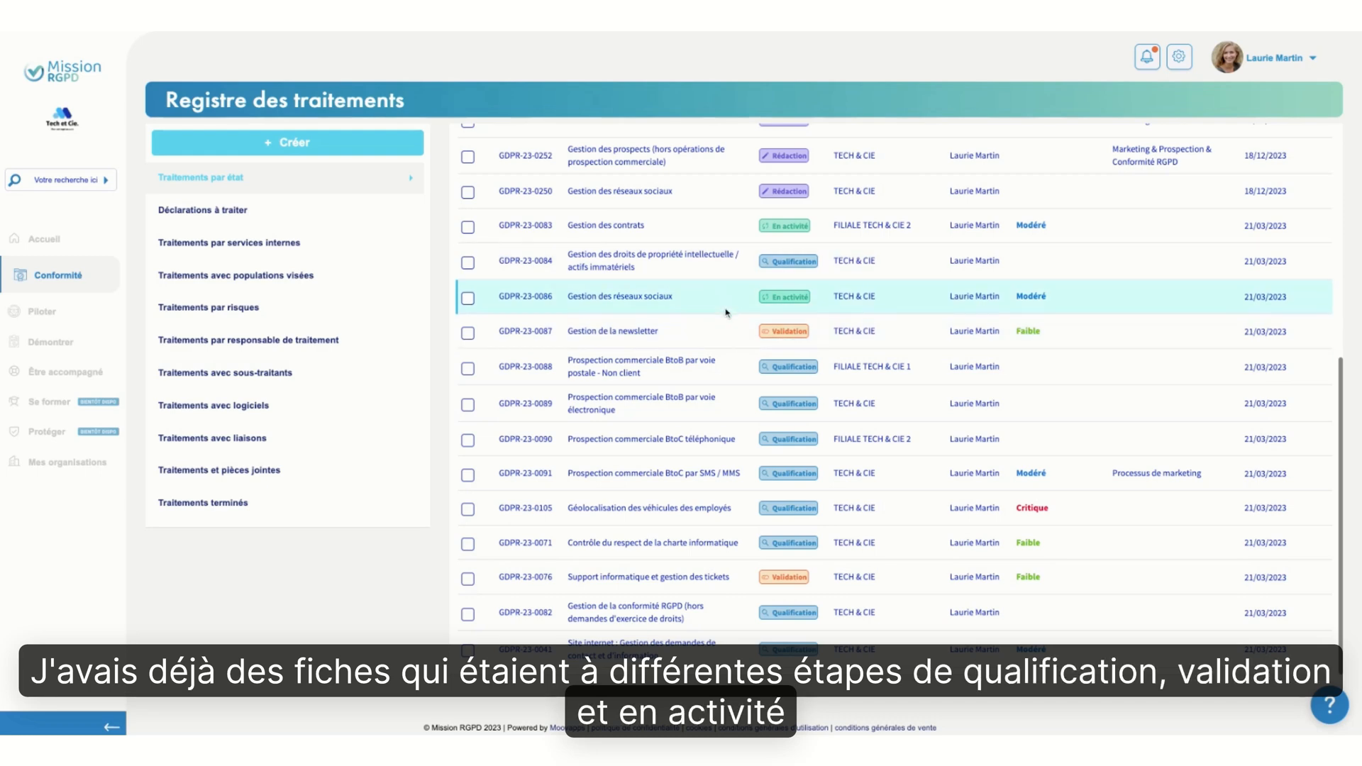
scroll(726, 312, "up", 5)
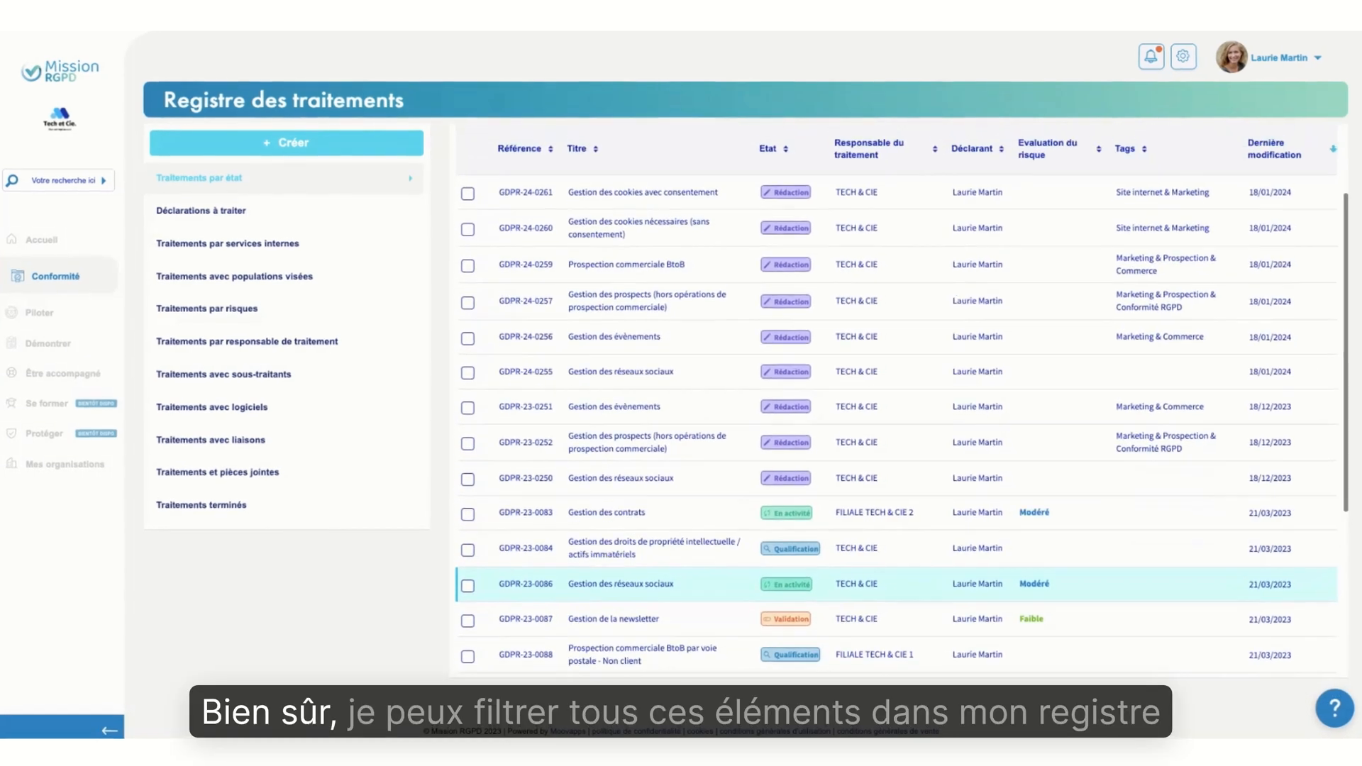
scroll(803, 284, "up", 3)
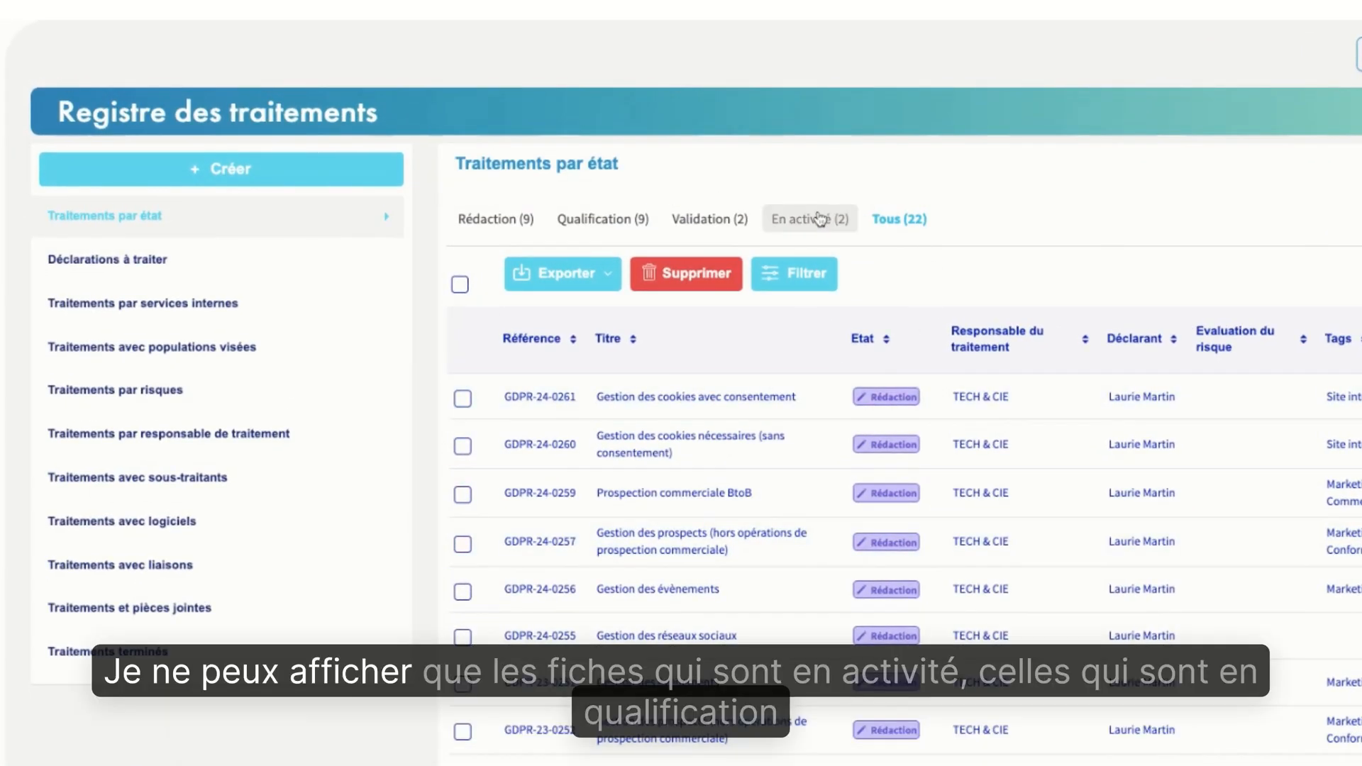
left_click(817, 220)
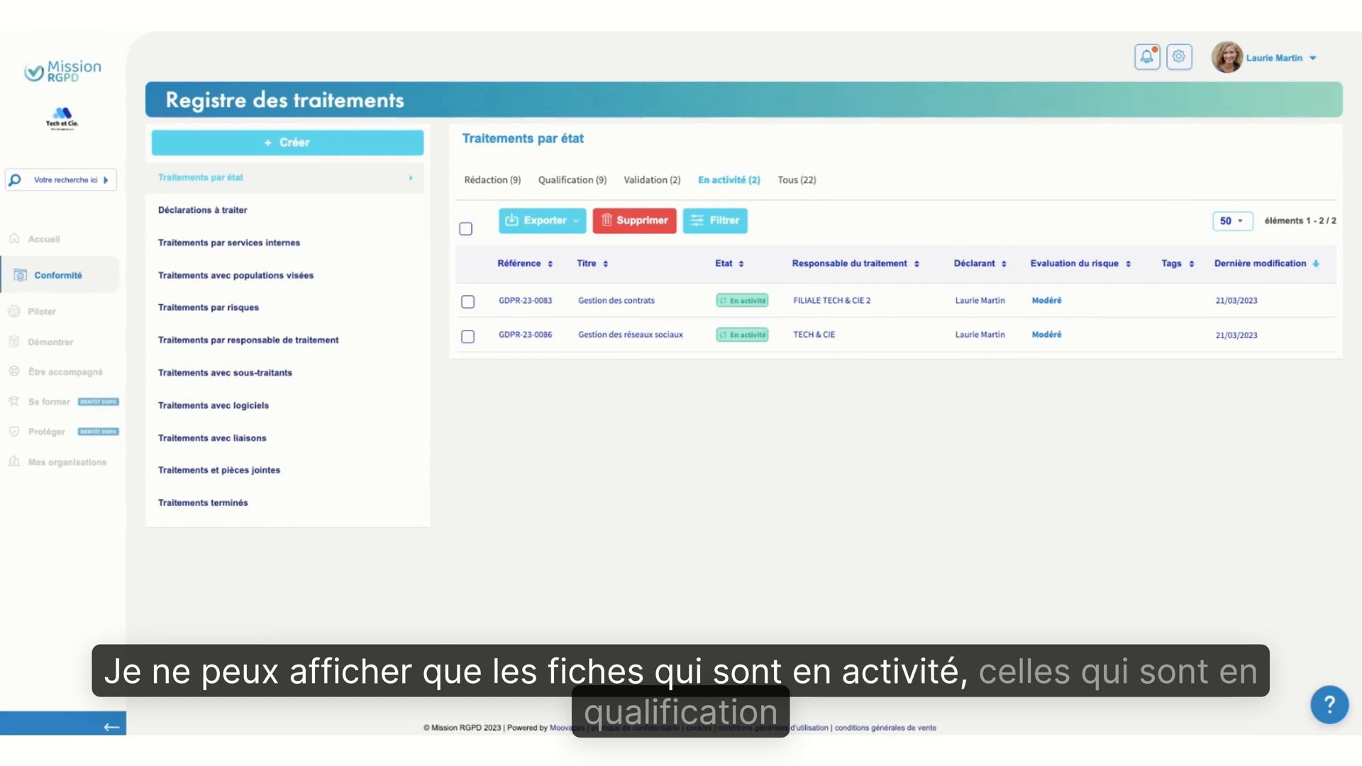
left_click(586, 187)
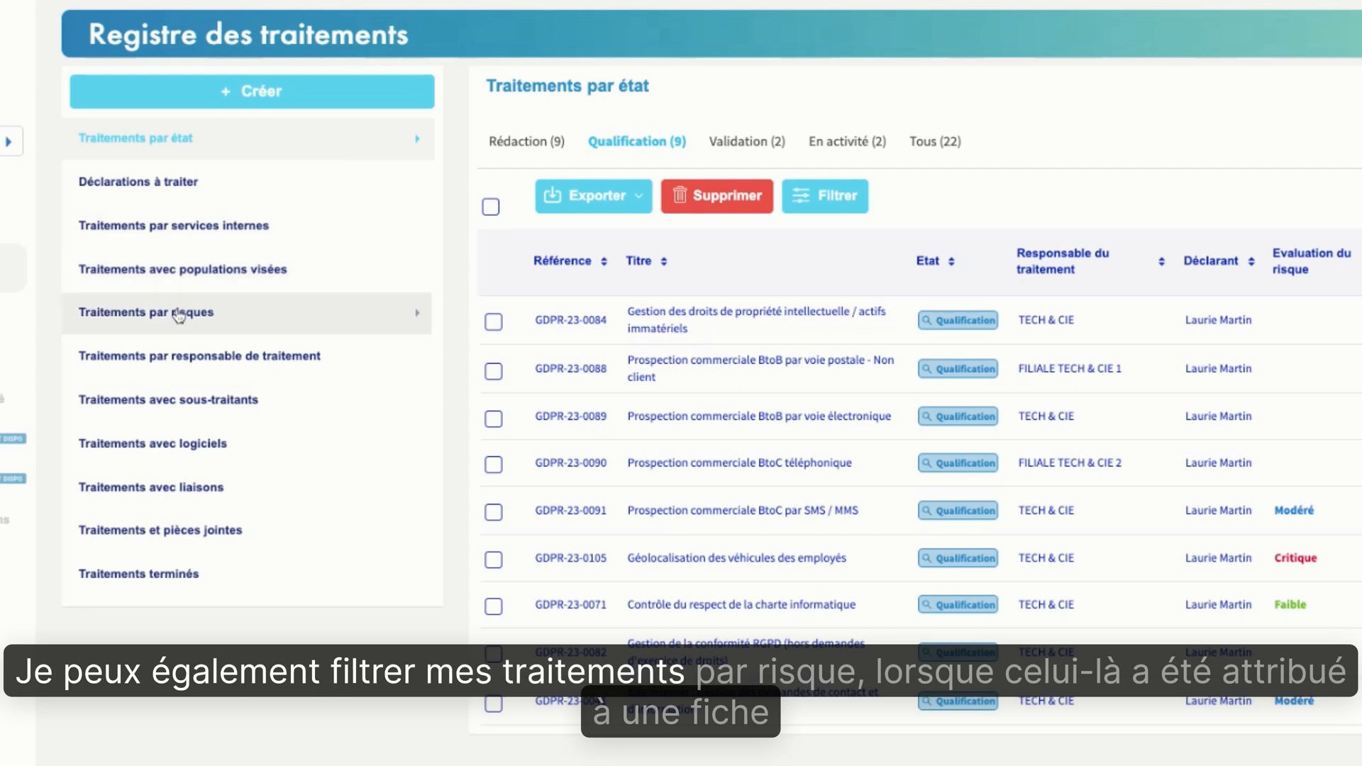
View the processing records grouped by risk, by data controller and by the software they use
left_click(179, 314)
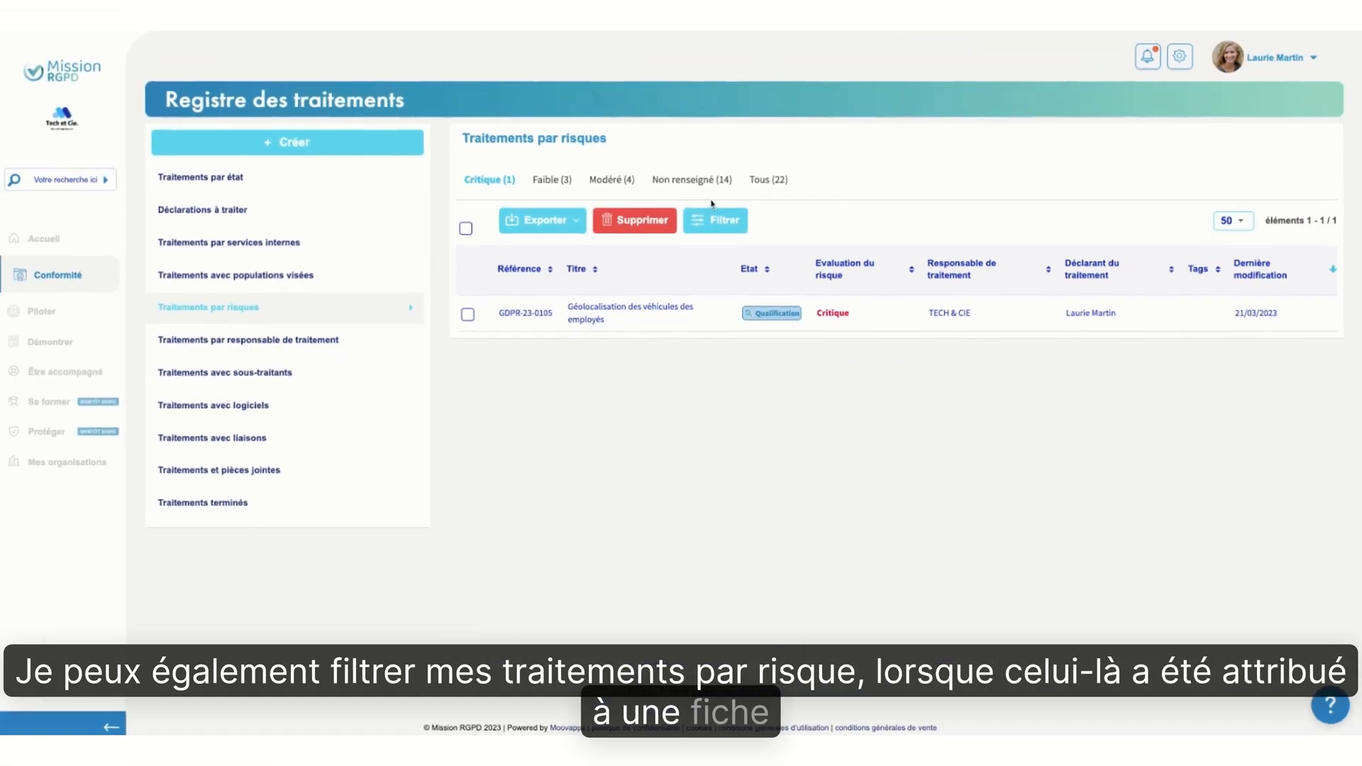
left_click(289, 347)
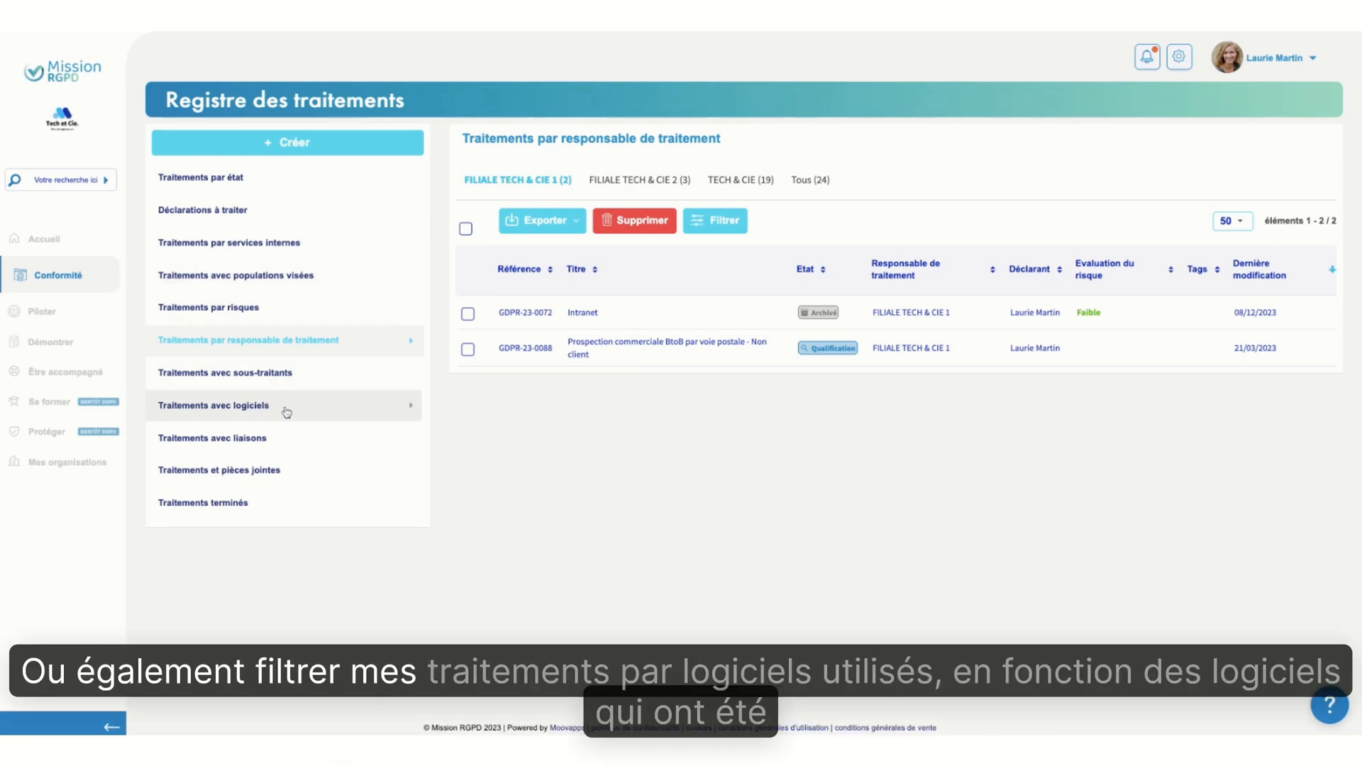
left_click(286, 412)
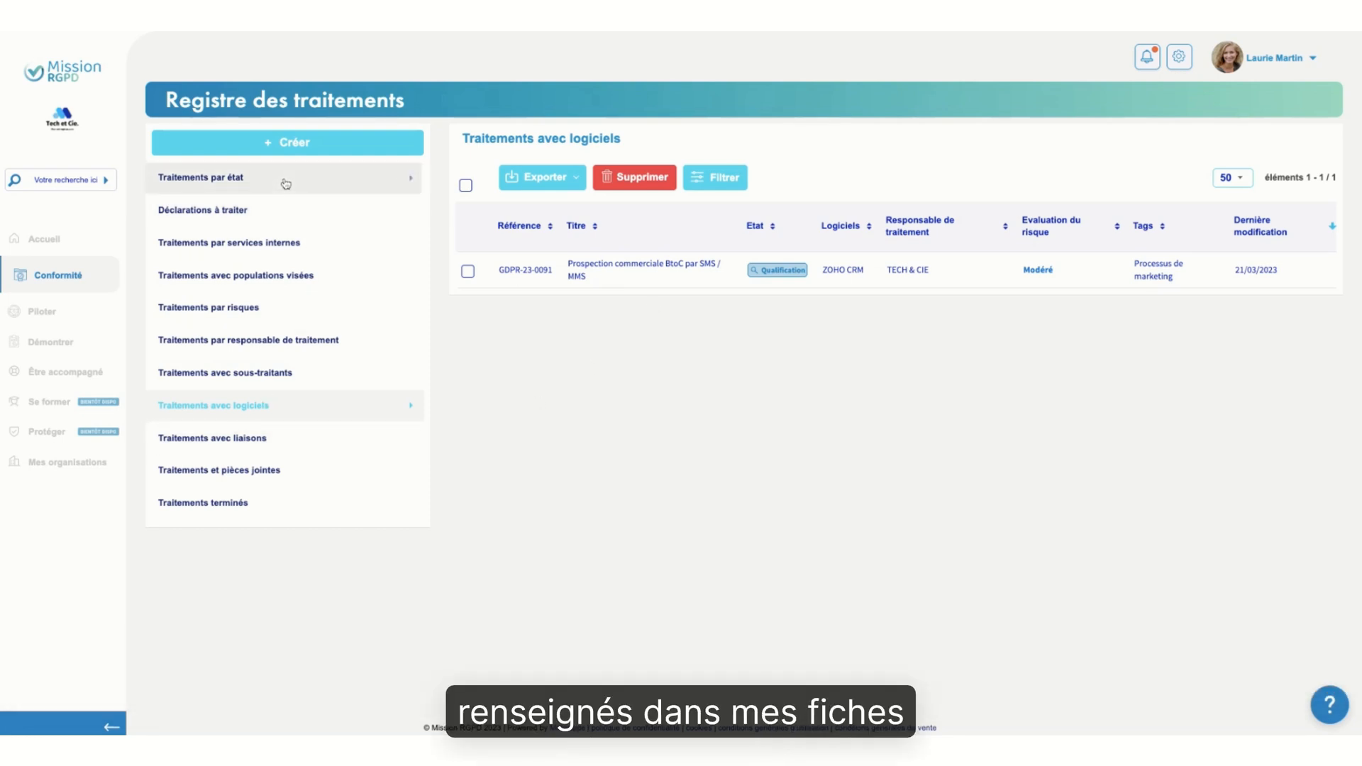
Return to the processing records by state, show all of them, and examine their states and risk evaluations
left_click(286, 183)
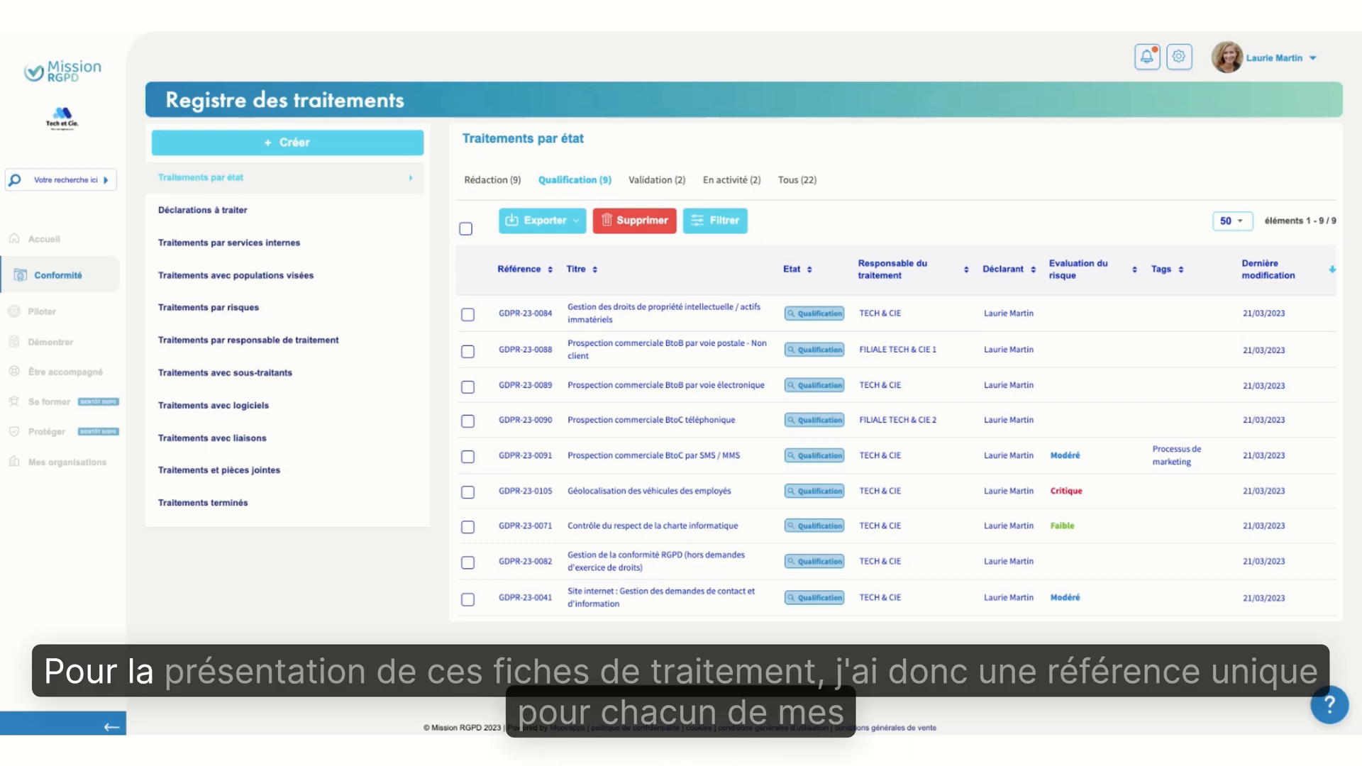
left_click(780, 181)
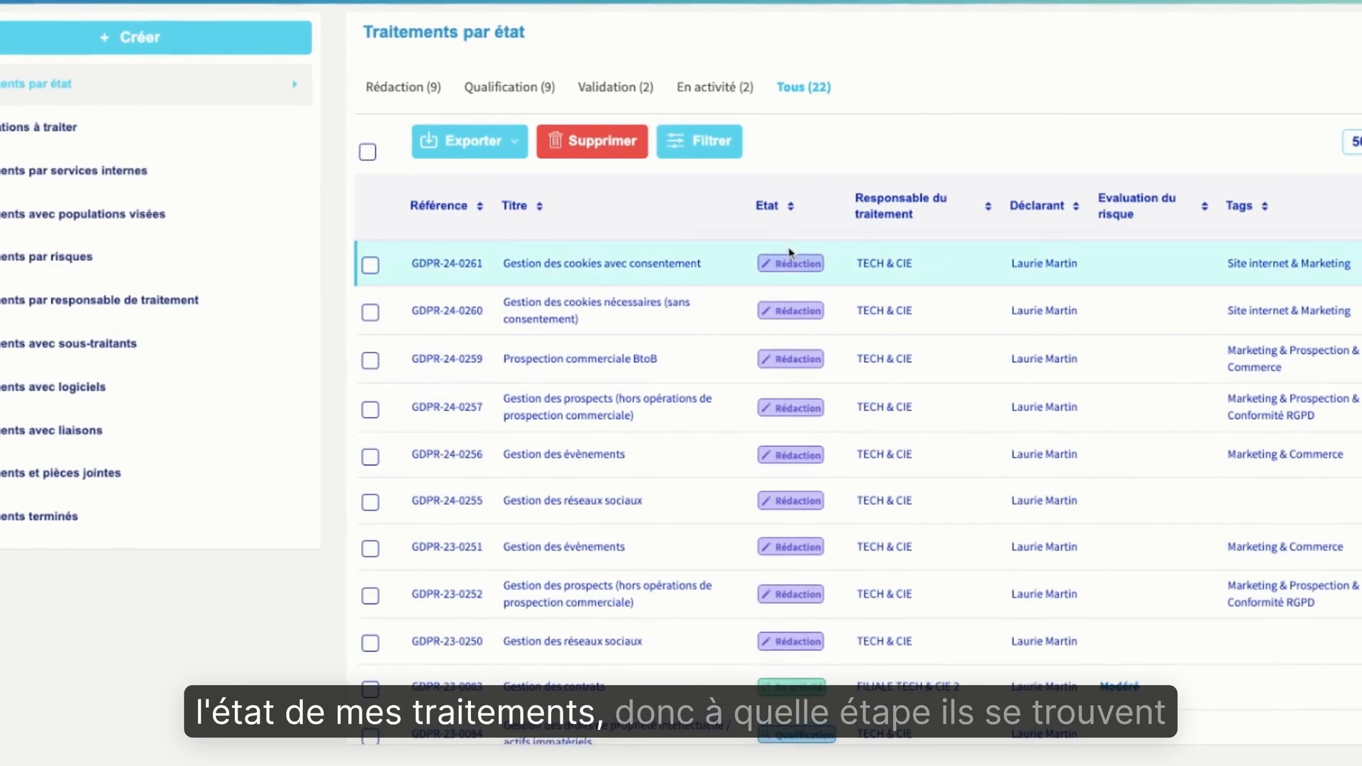
scroll(795, 485, "down", 3)
scroll(797, 497, "up", 1)
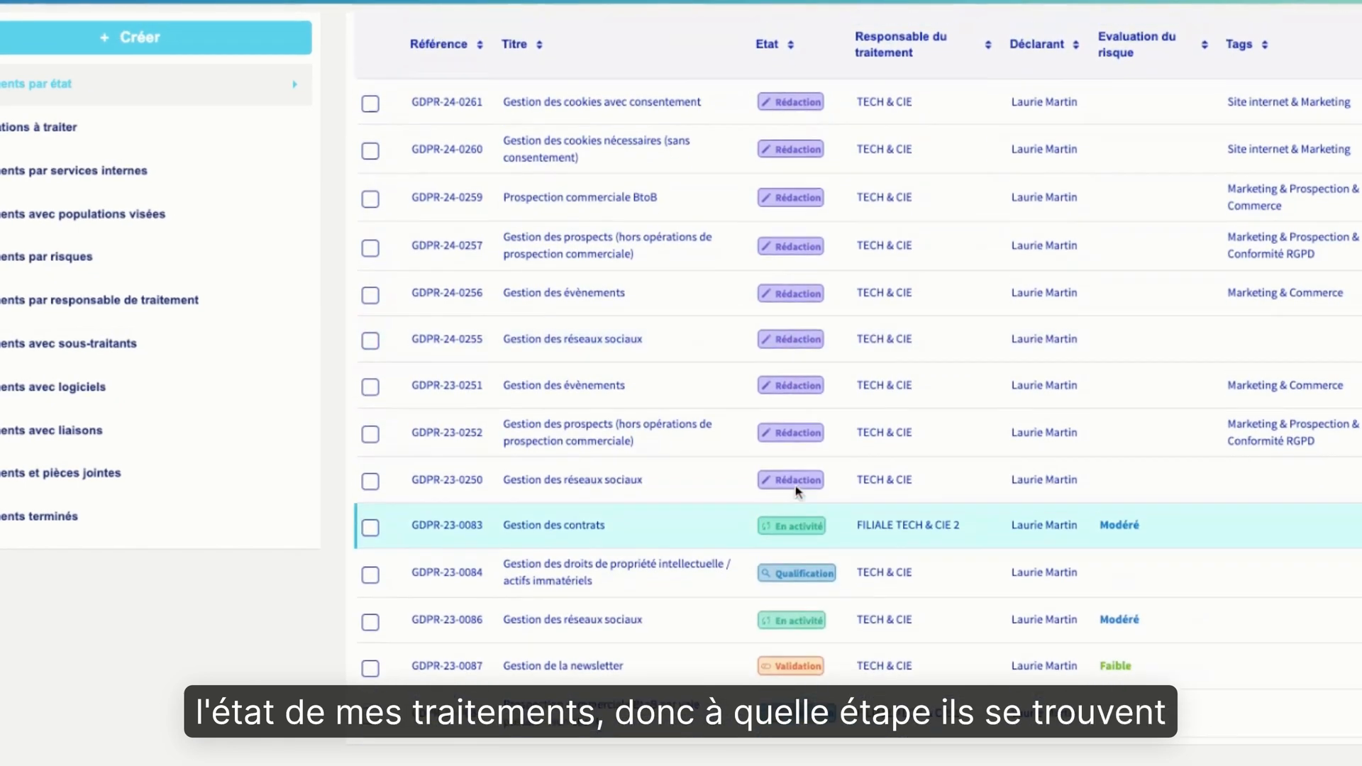
scroll(797, 493, "up", 3)
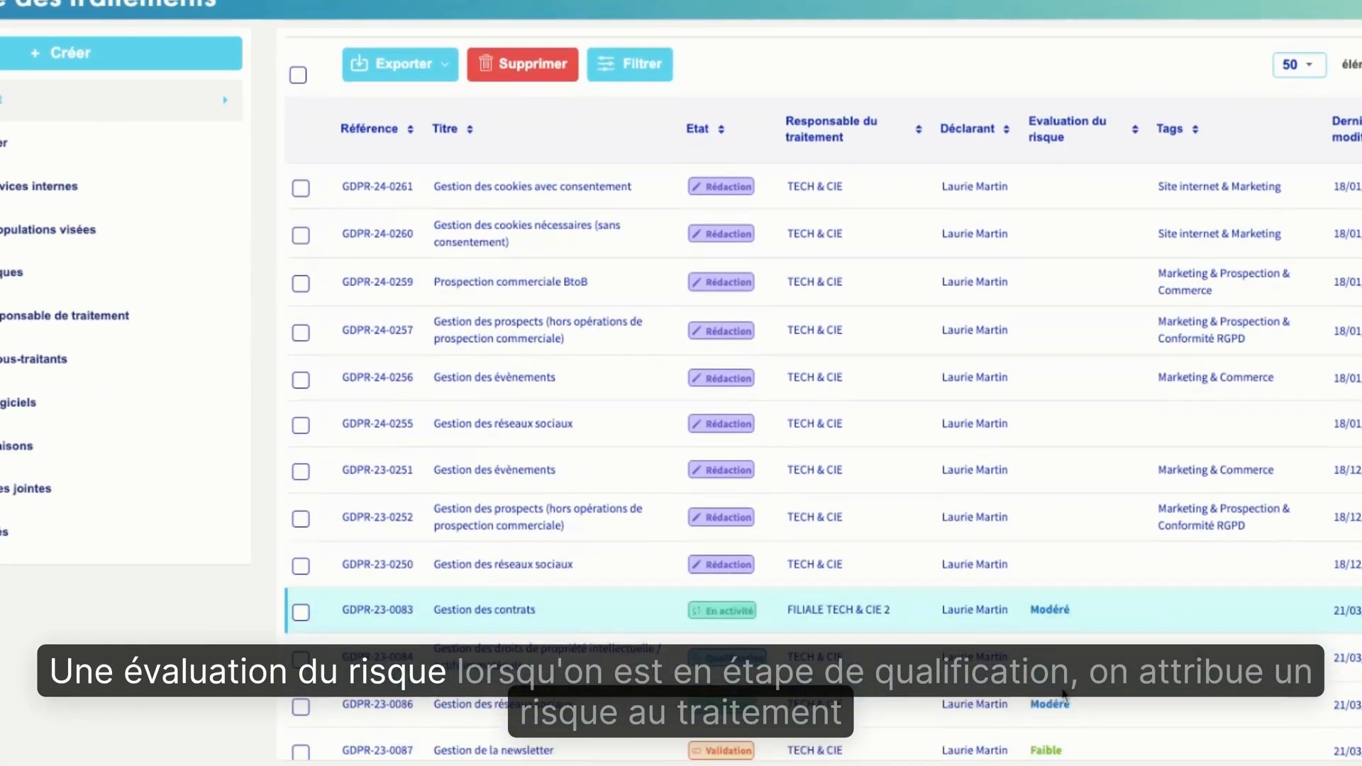
scroll(1064, 695, "down", 2)
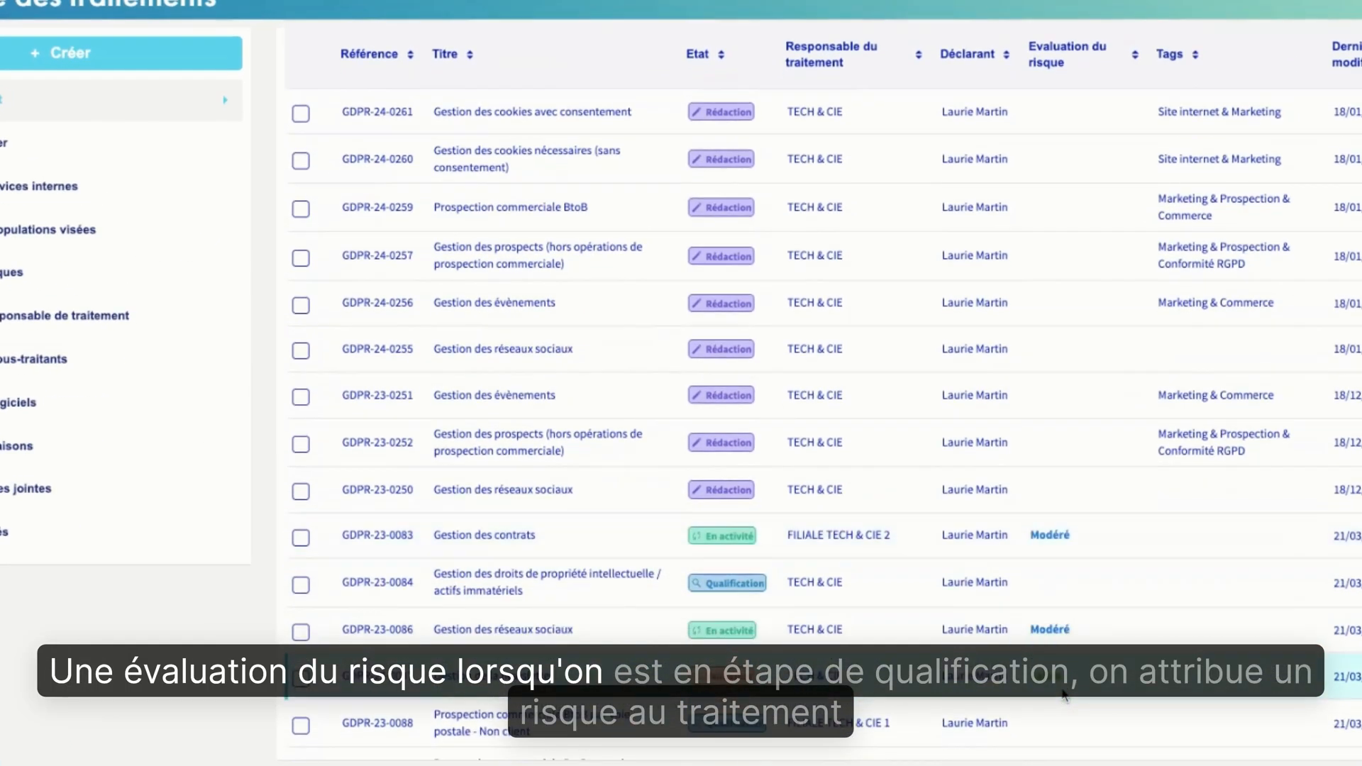
scroll(1062, 698, "up", 1)
scroll(1061, 700, "up", 3)
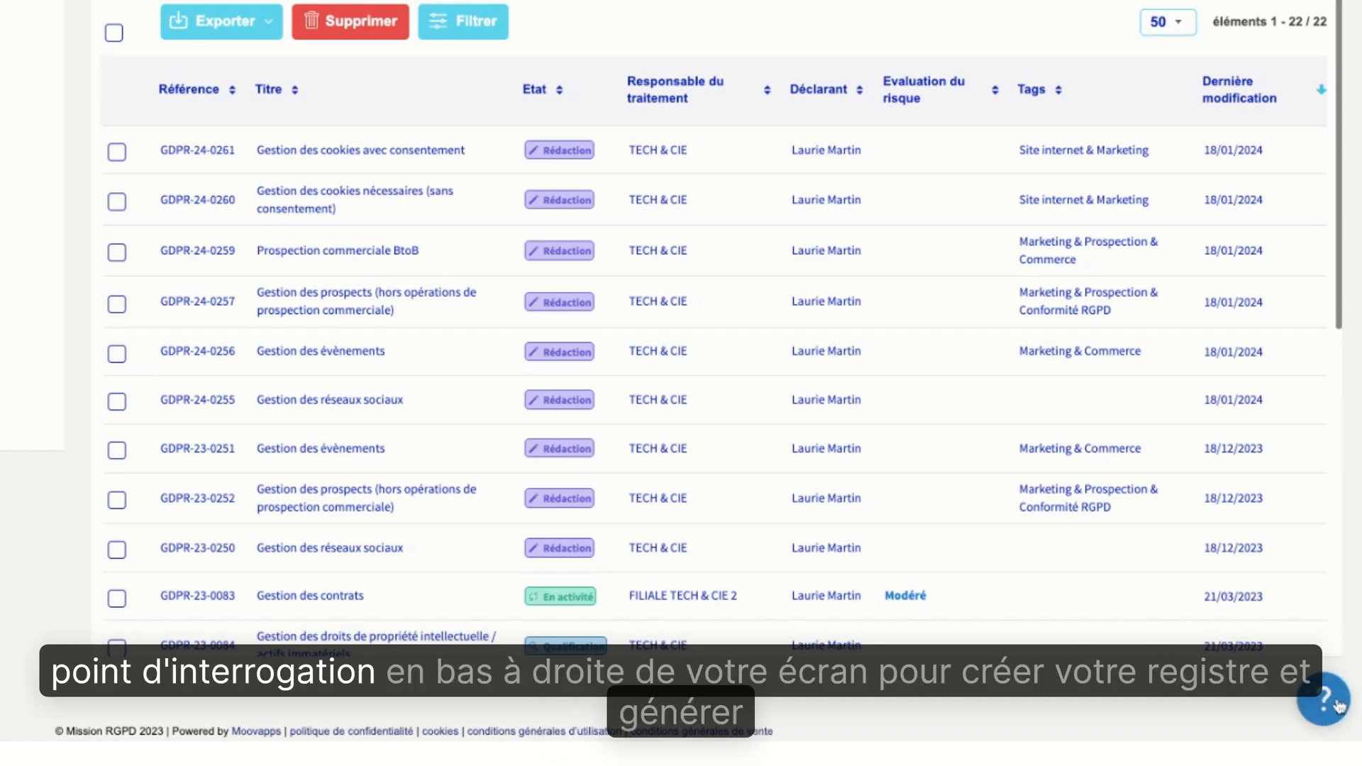
Look up the register creation assistant among the featured help guides and close the help
left_click(1320, 697)
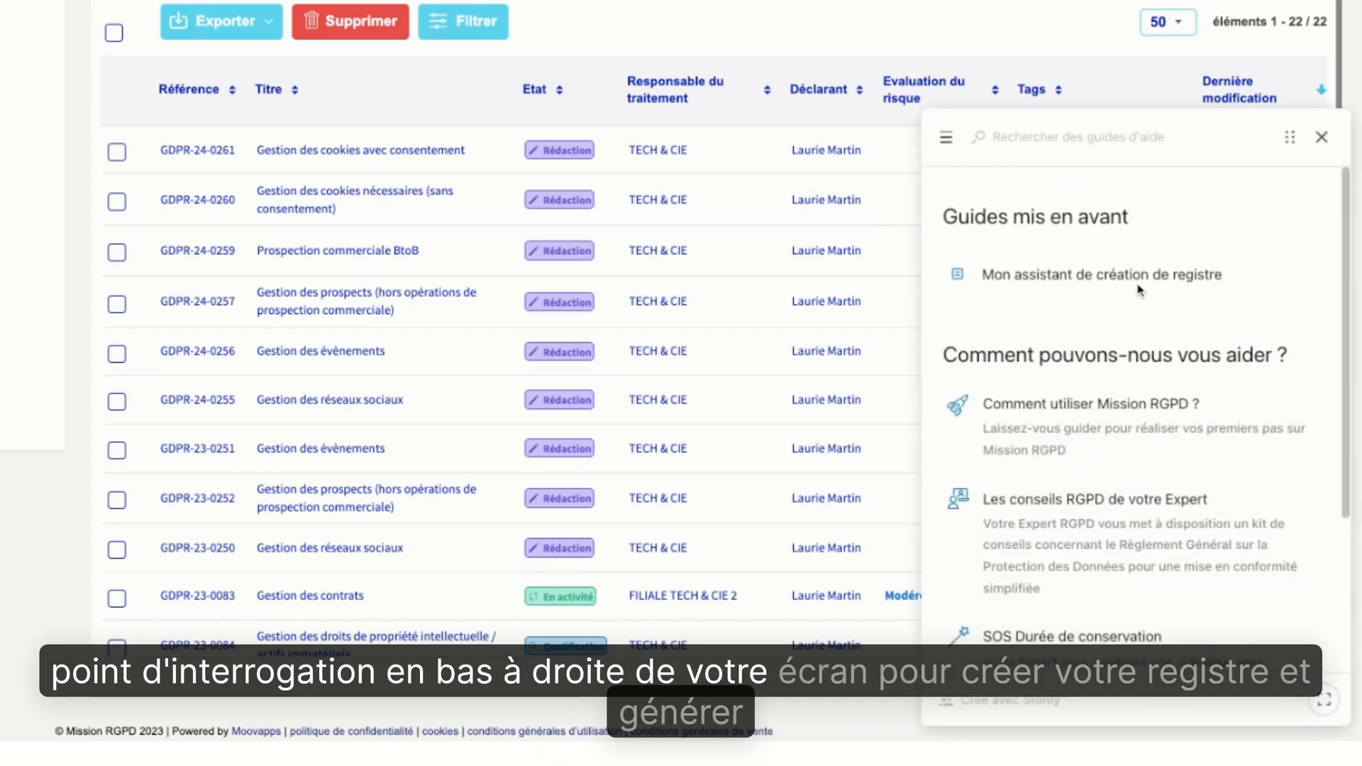
left_click(1321, 137)
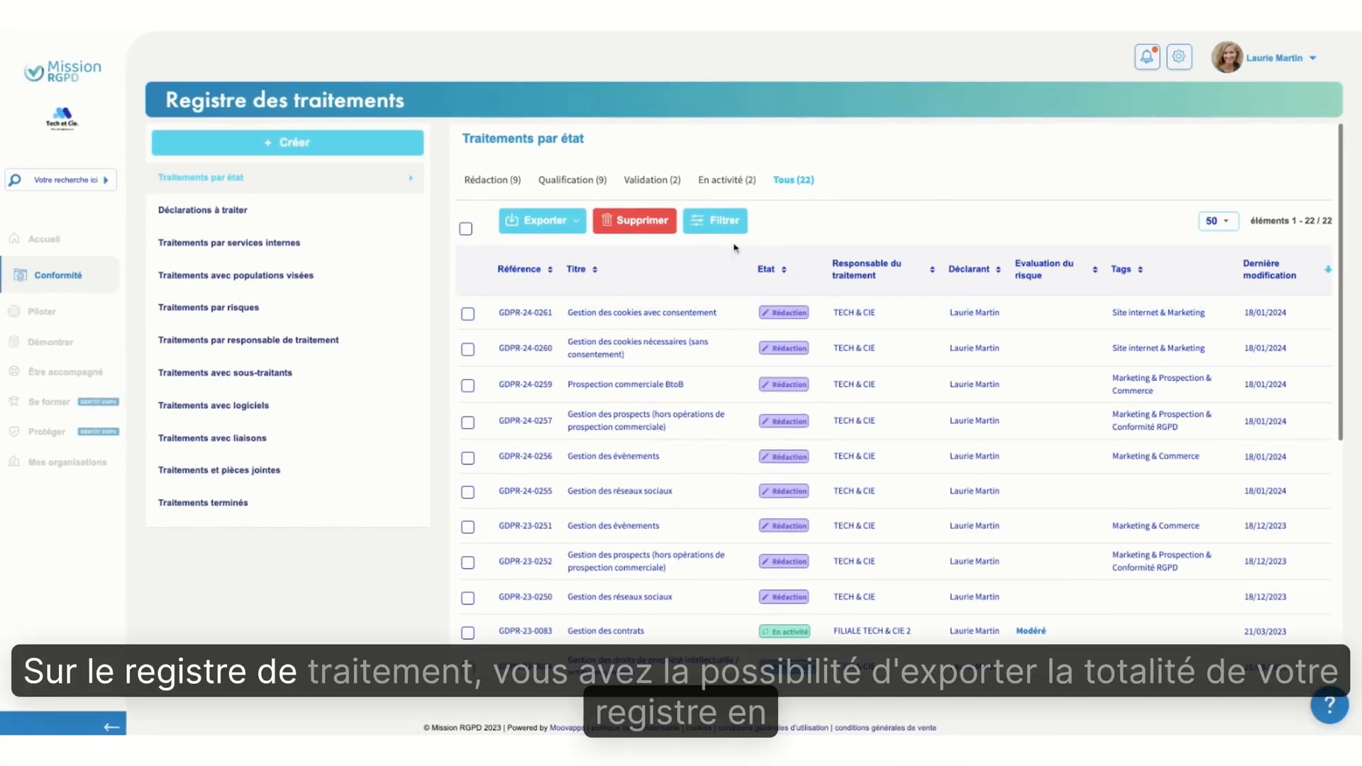
Check the export formats for the full register and for records GDPR-24-0261, GDPR-24-0259 and GDPR-24-0256, and clear the selection
left_click(576, 223)
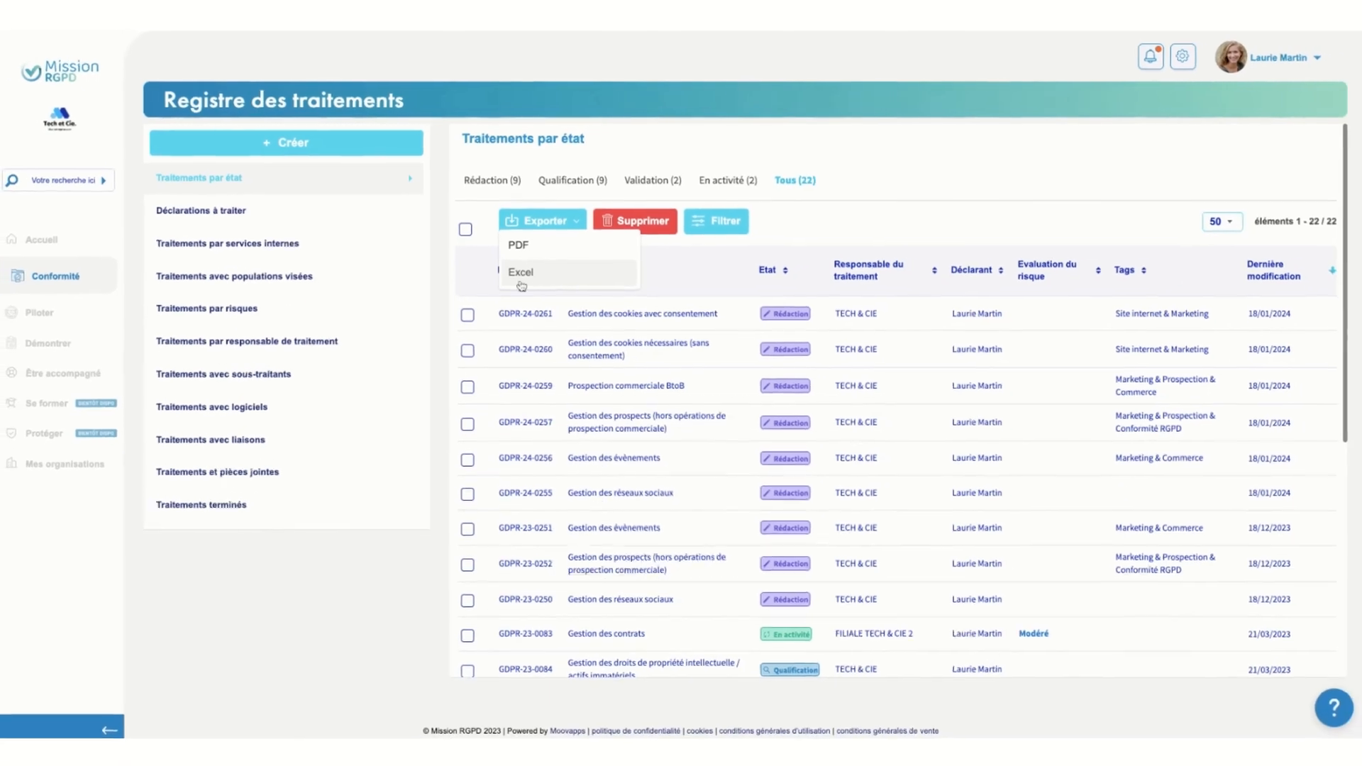
left_click(410, 369)
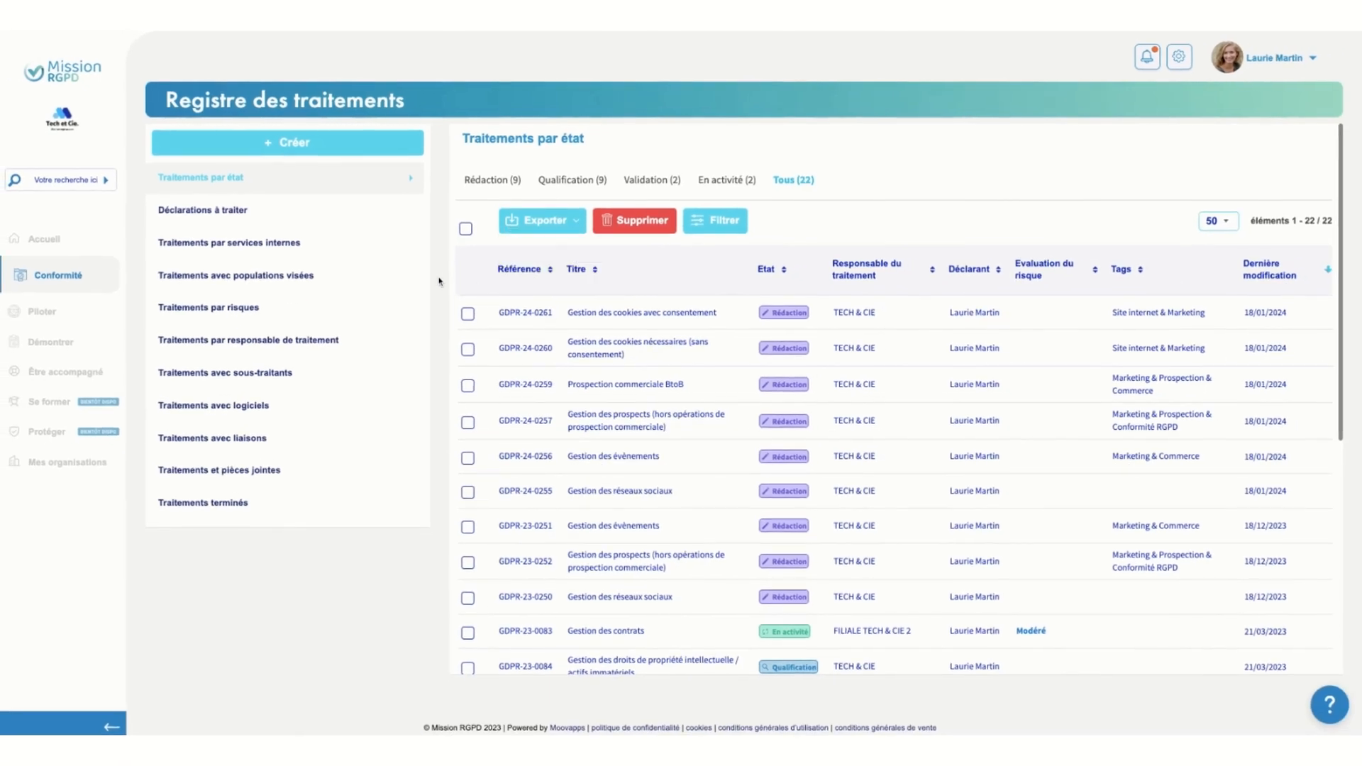
left_click(467, 314)
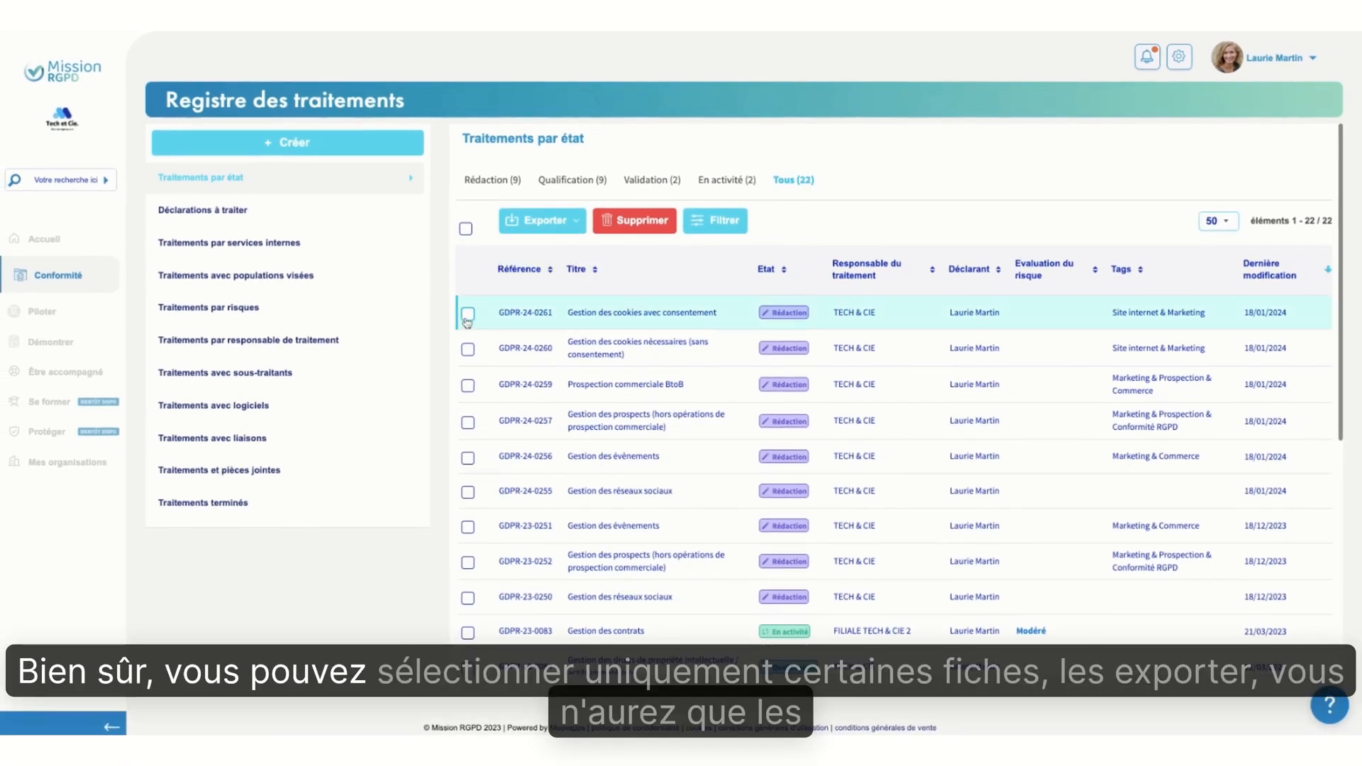
left_click(468, 386)
left_click(467, 457)
left_click(581, 223)
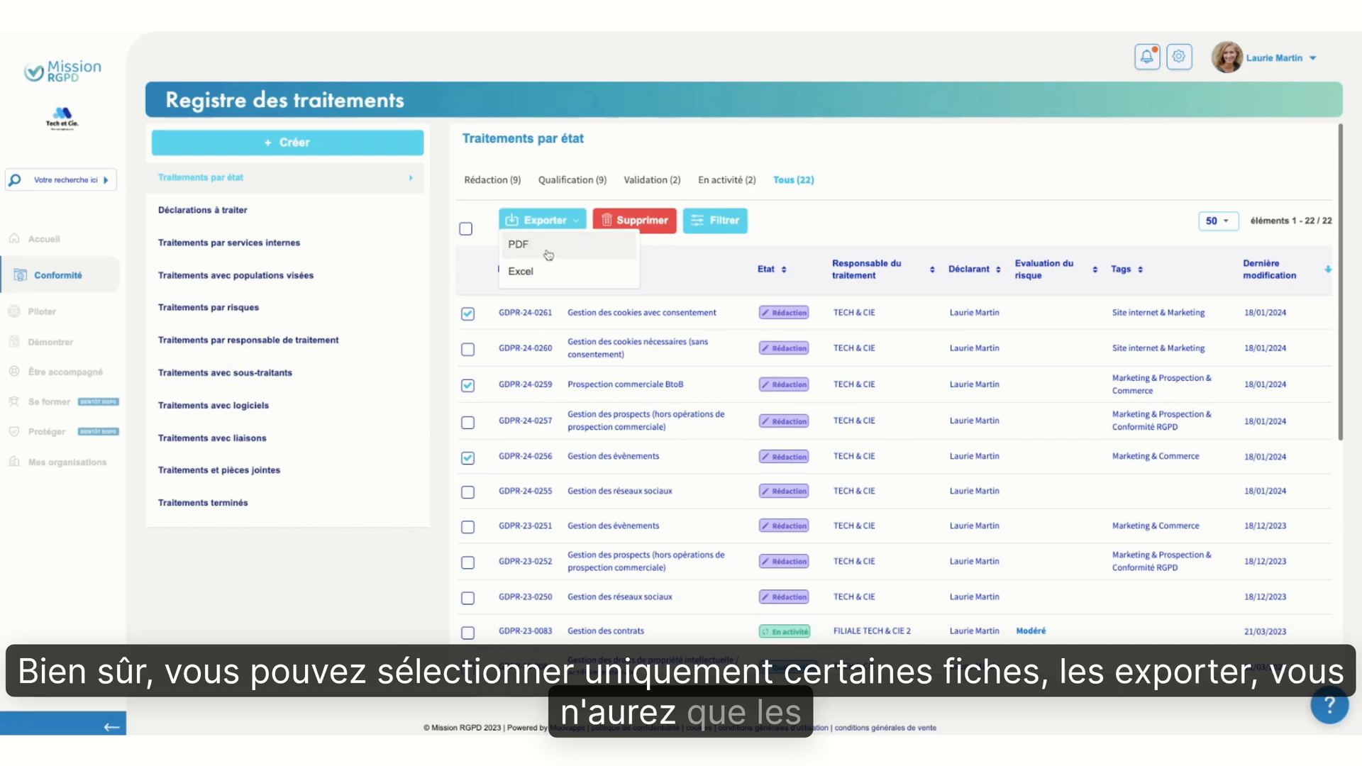
left_click(468, 314)
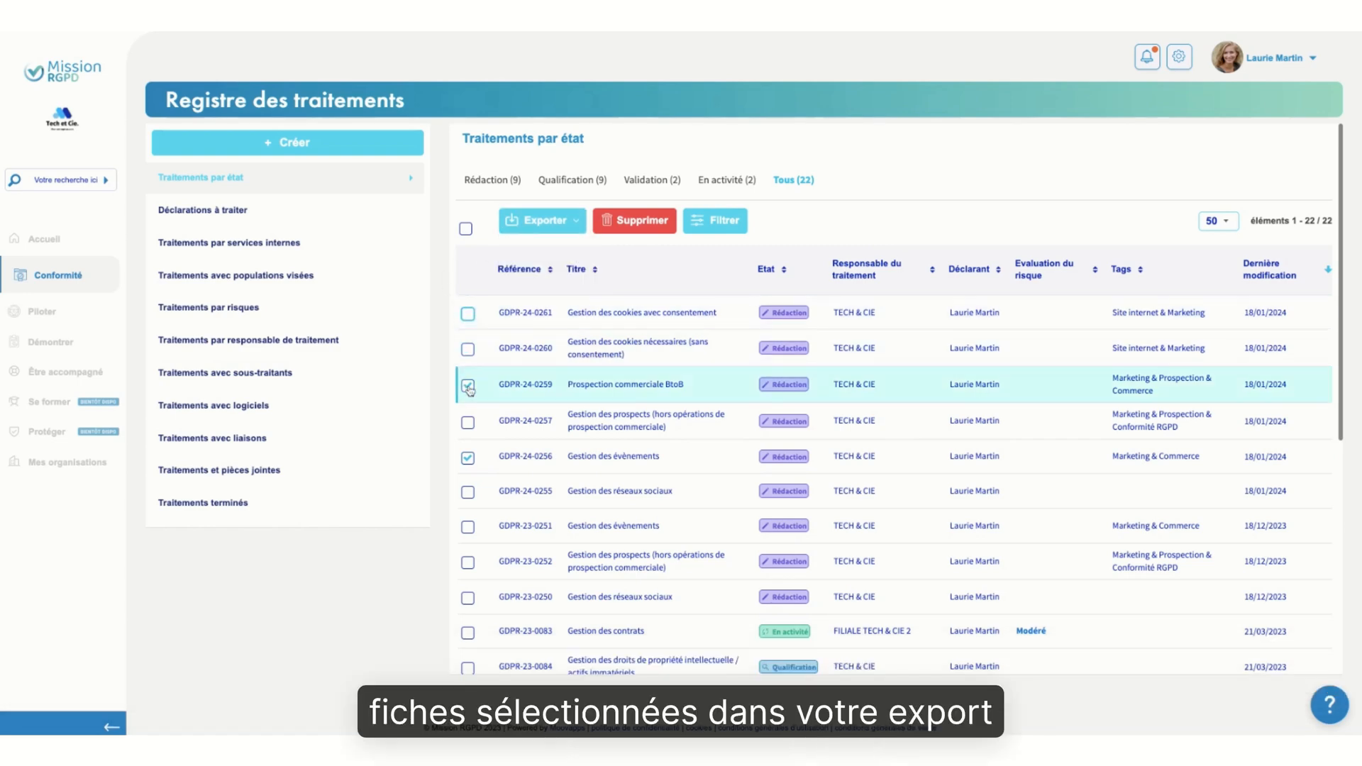
left_click(467, 458)
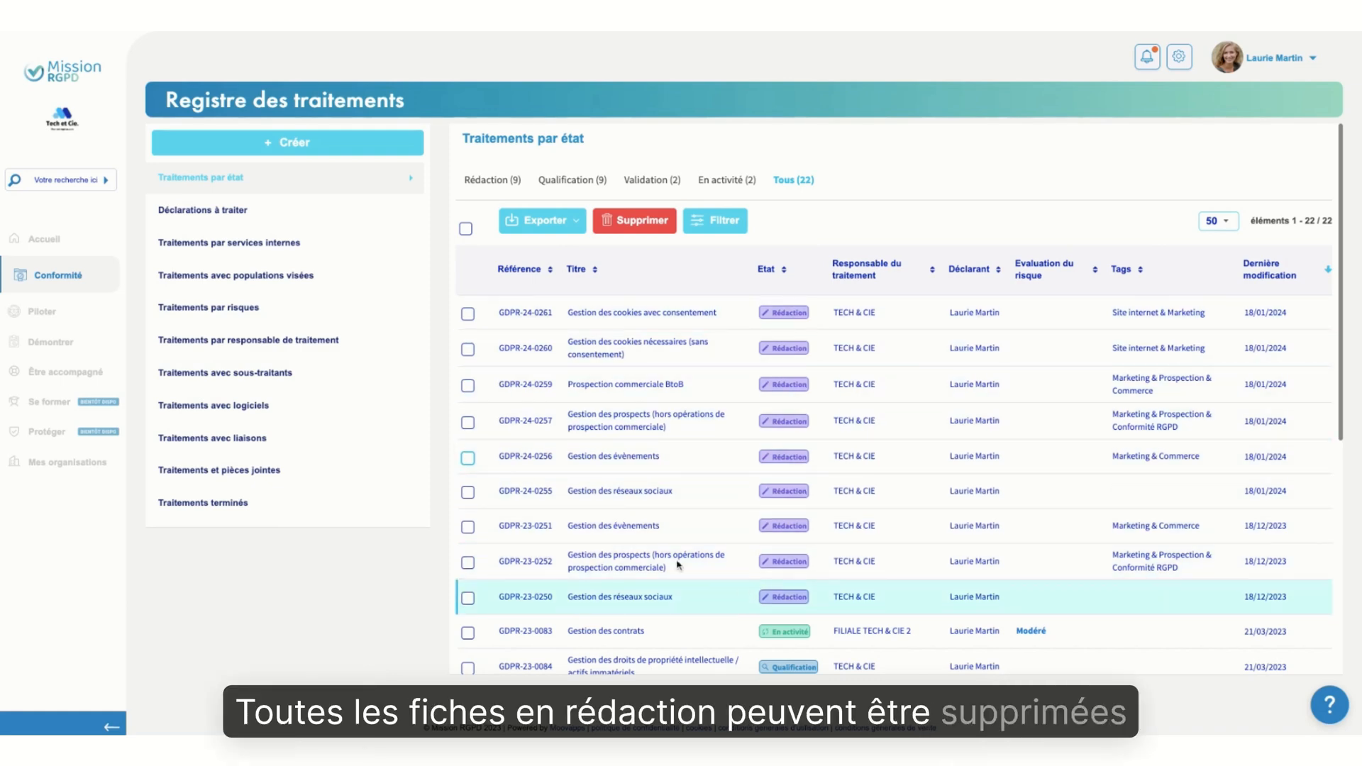
Start deleting the draft record GDPR-24-0261, cancel the deletion and look over the other records' states
left_click(468, 314)
left_click(643, 222)
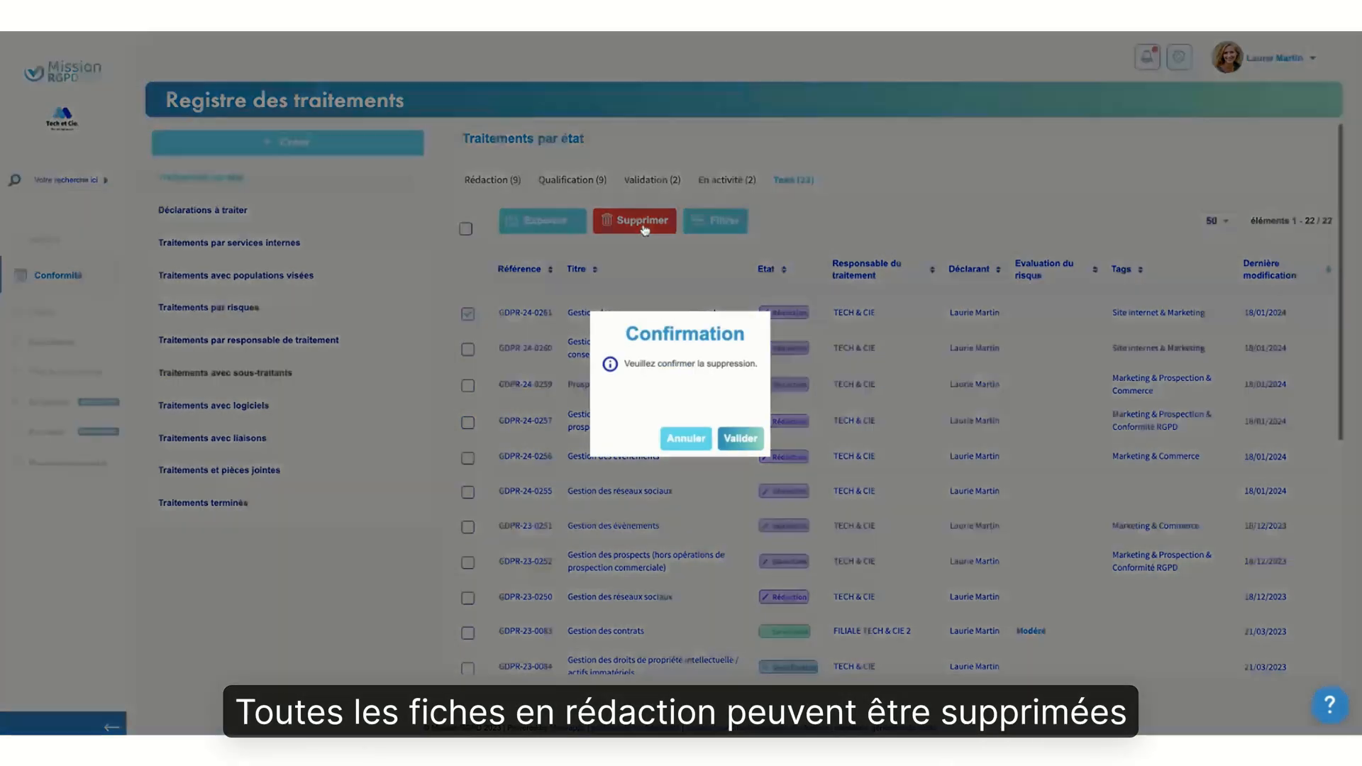
left_click(687, 437)
scroll(667, 537, "down", 3)
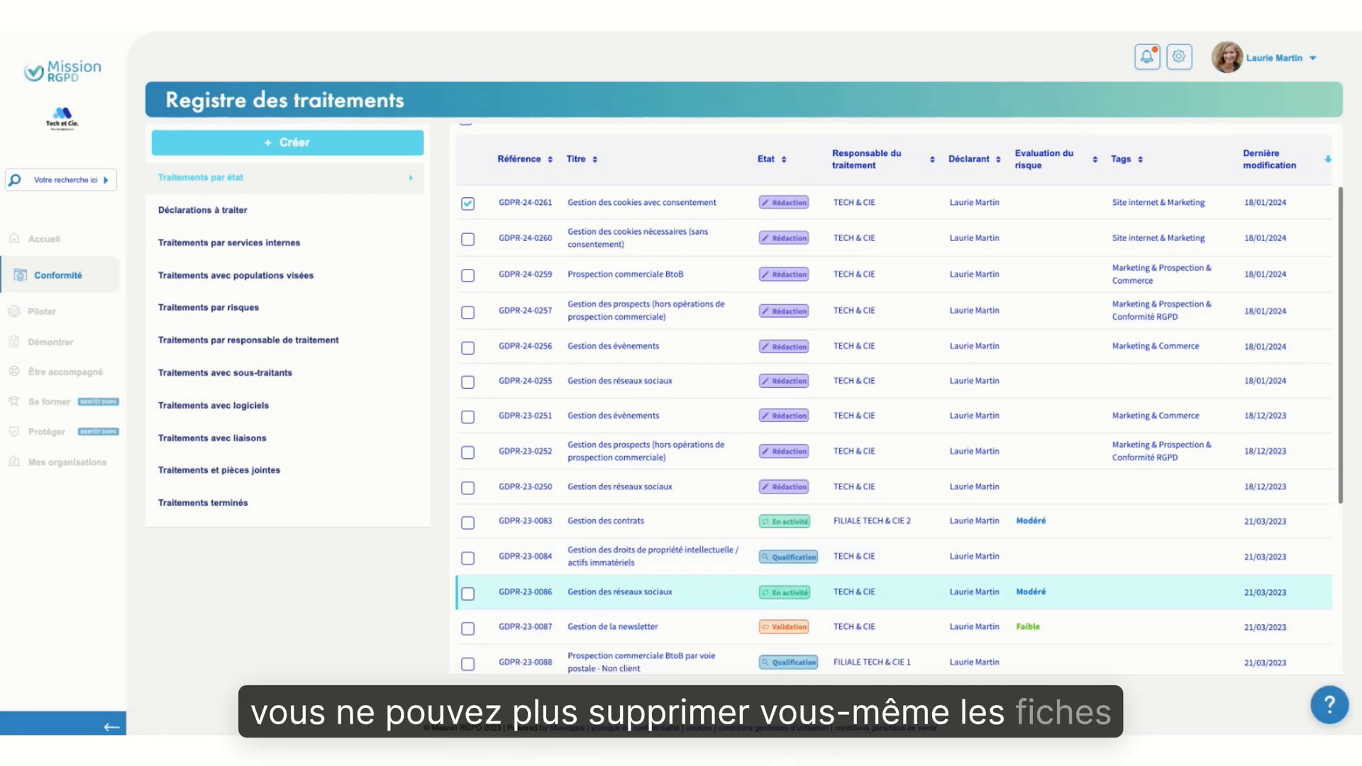
scroll(894, 397, "up", 3)
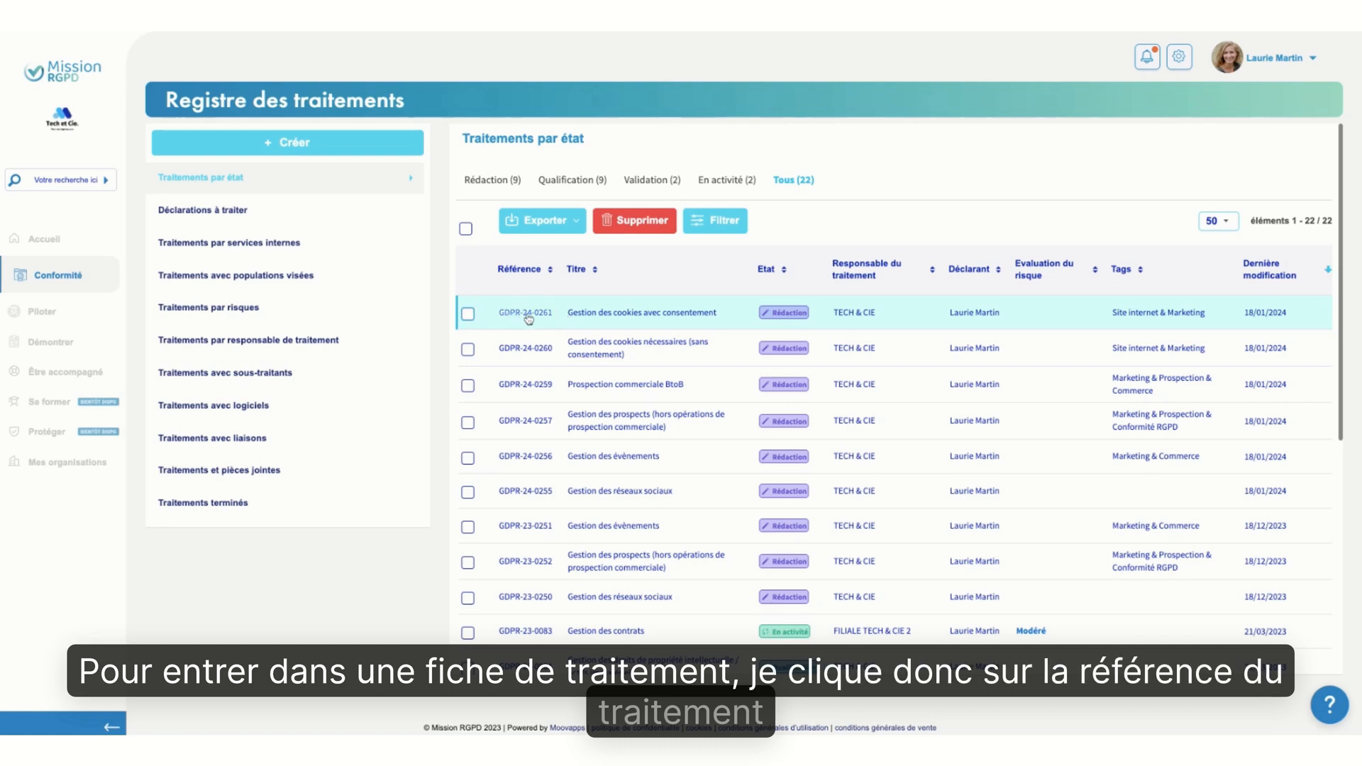
Open processing record GDPR-24-0261 and compare its simple and advanced form displays, ending on the advanced one
left_click(539, 312)
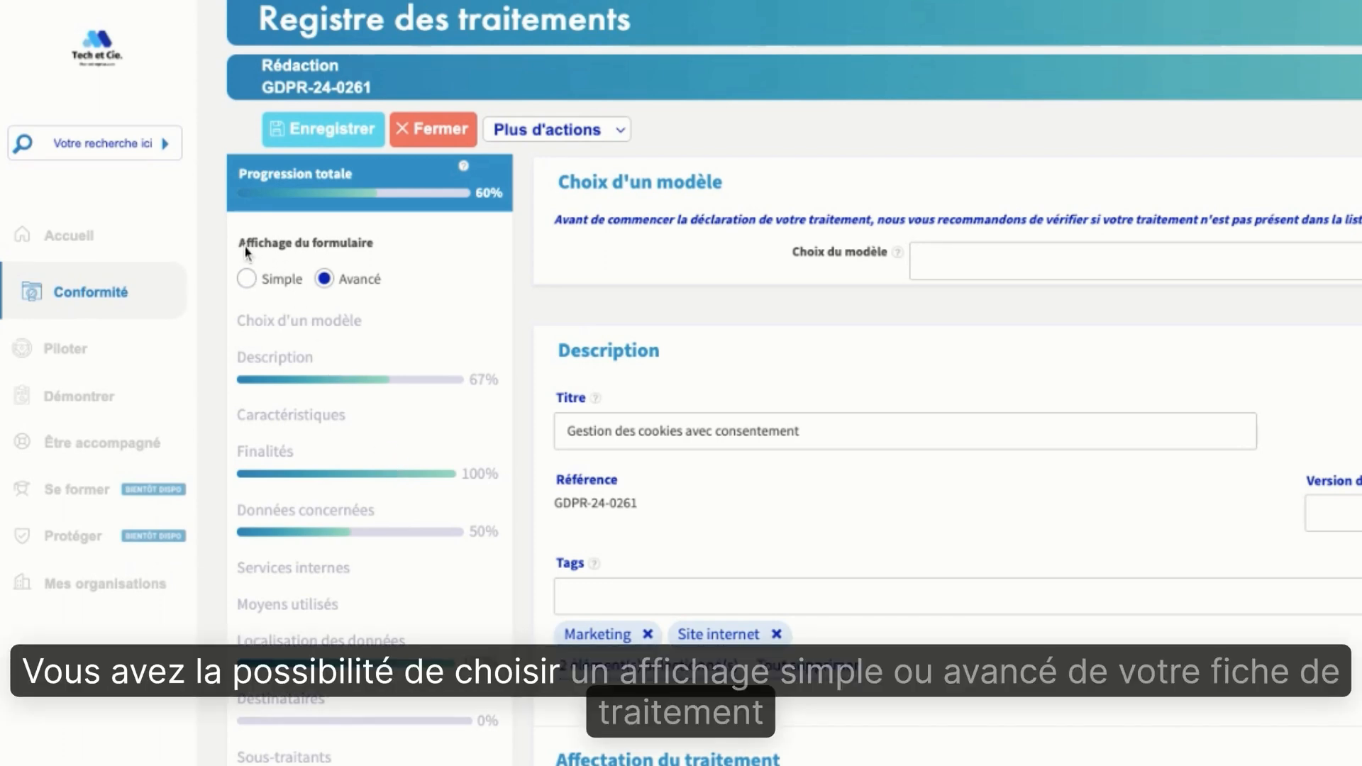
left_click(247, 279)
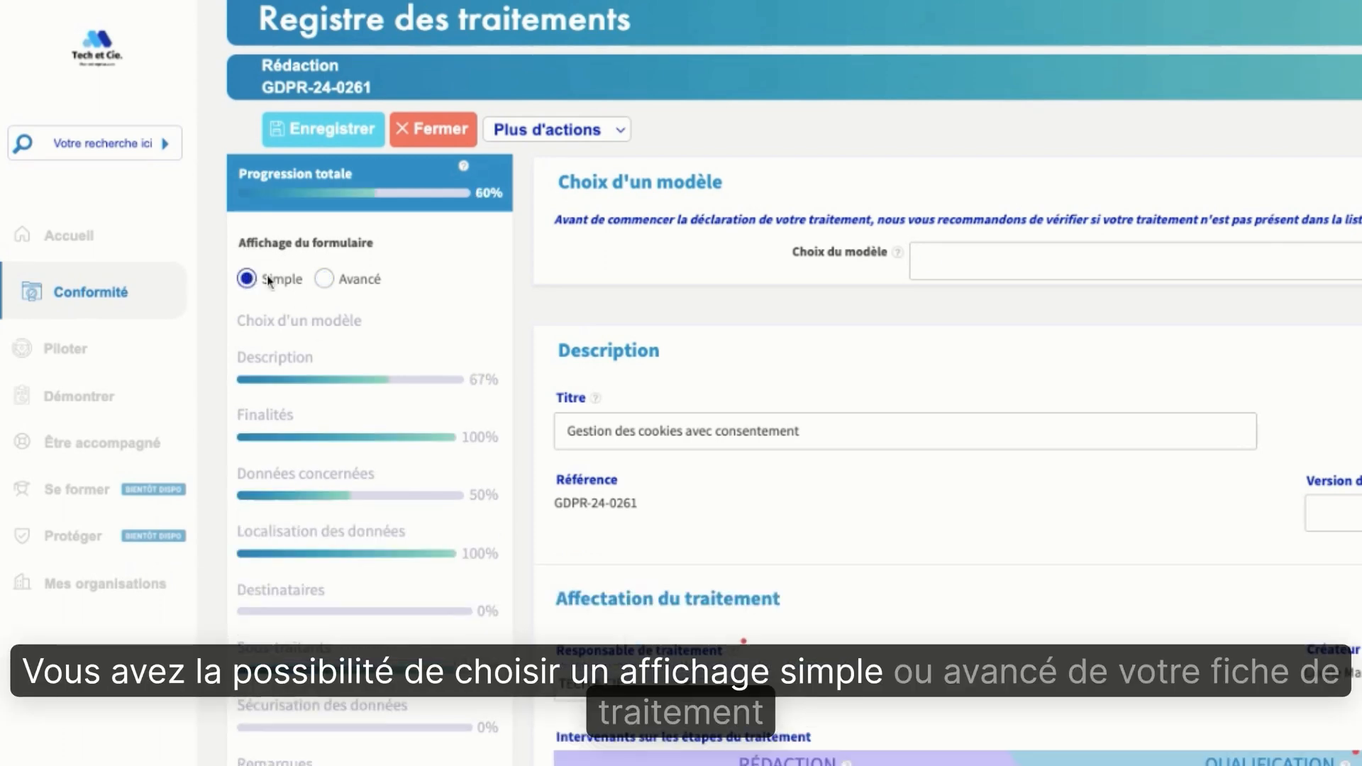
left_click(325, 281)
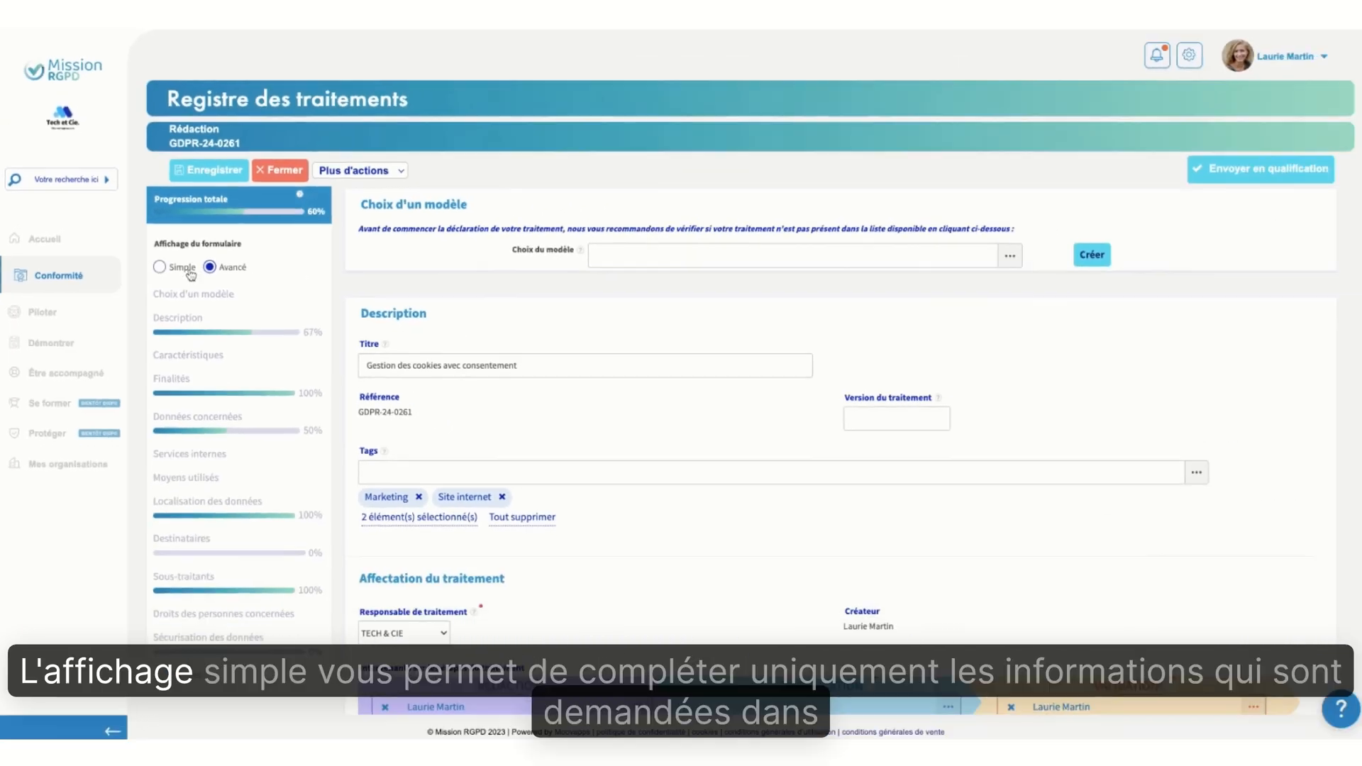
left_click(247, 279)
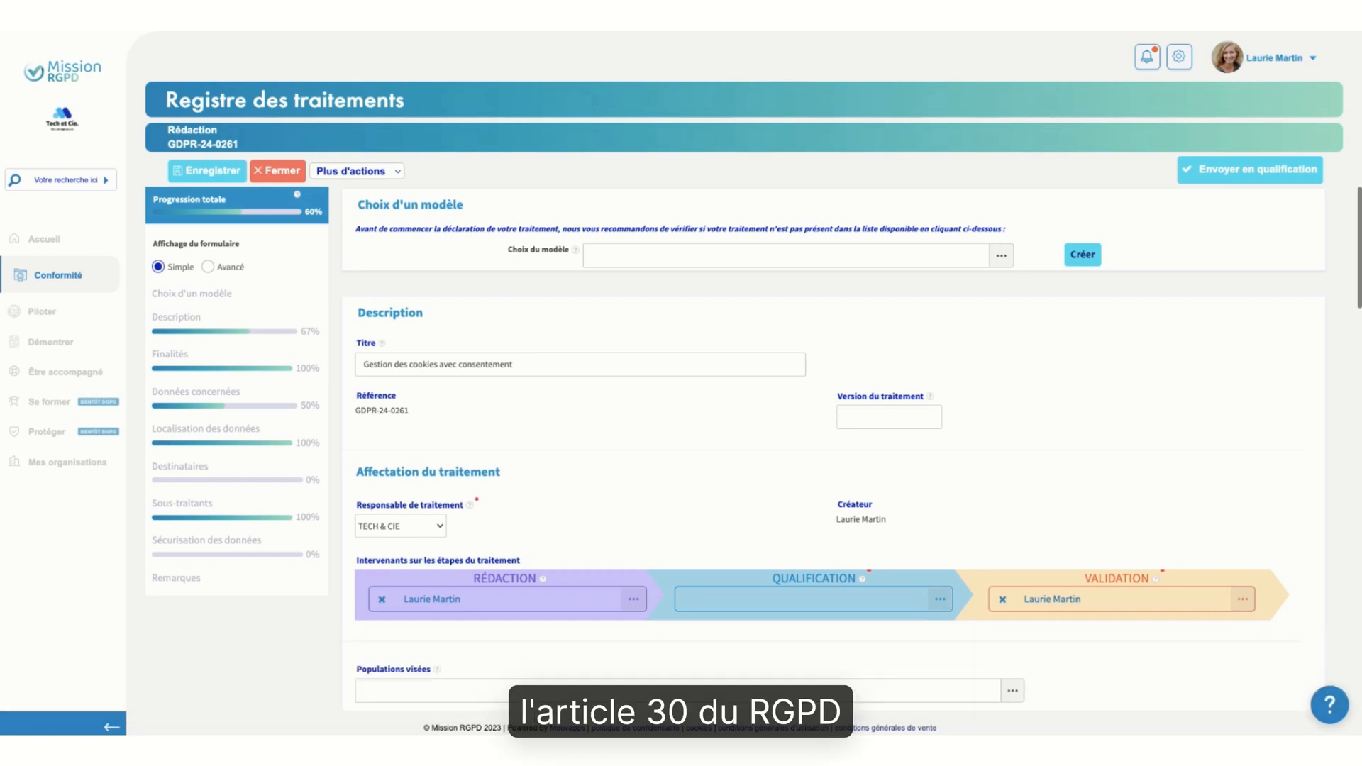
left_click(207, 267)
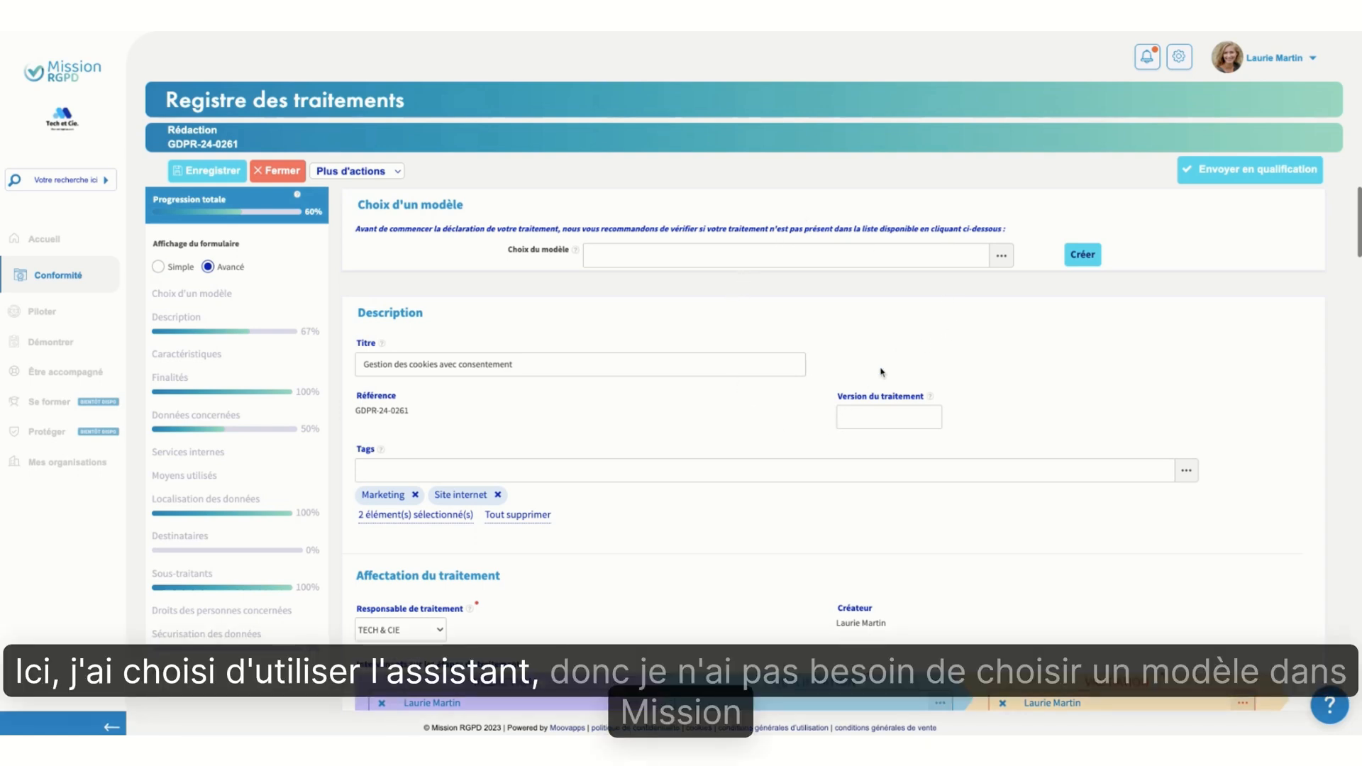
Browse the categories of the processing model library for the record and close it without choosing a model
left_click(1002, 257)
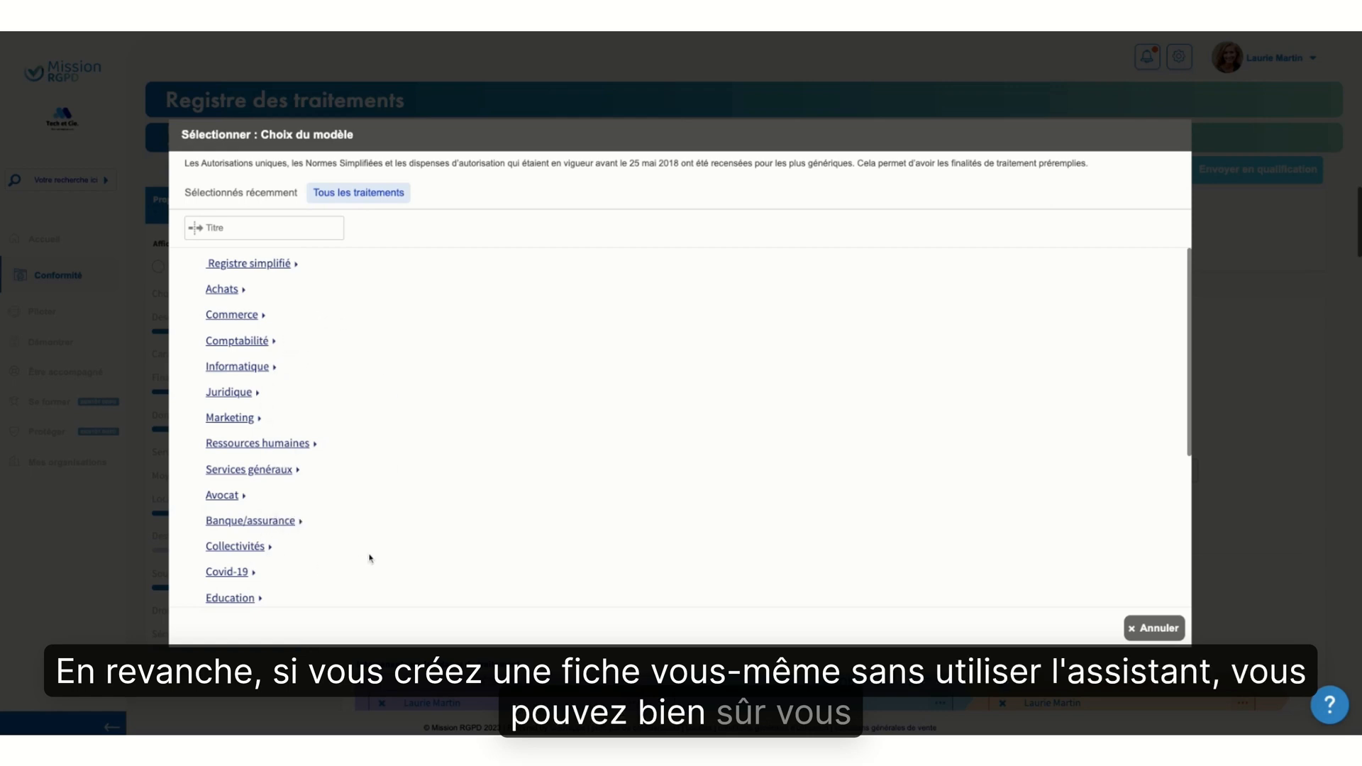
scroll(369, 556, "down", 3)
scroll(368, 557, "down", 2)
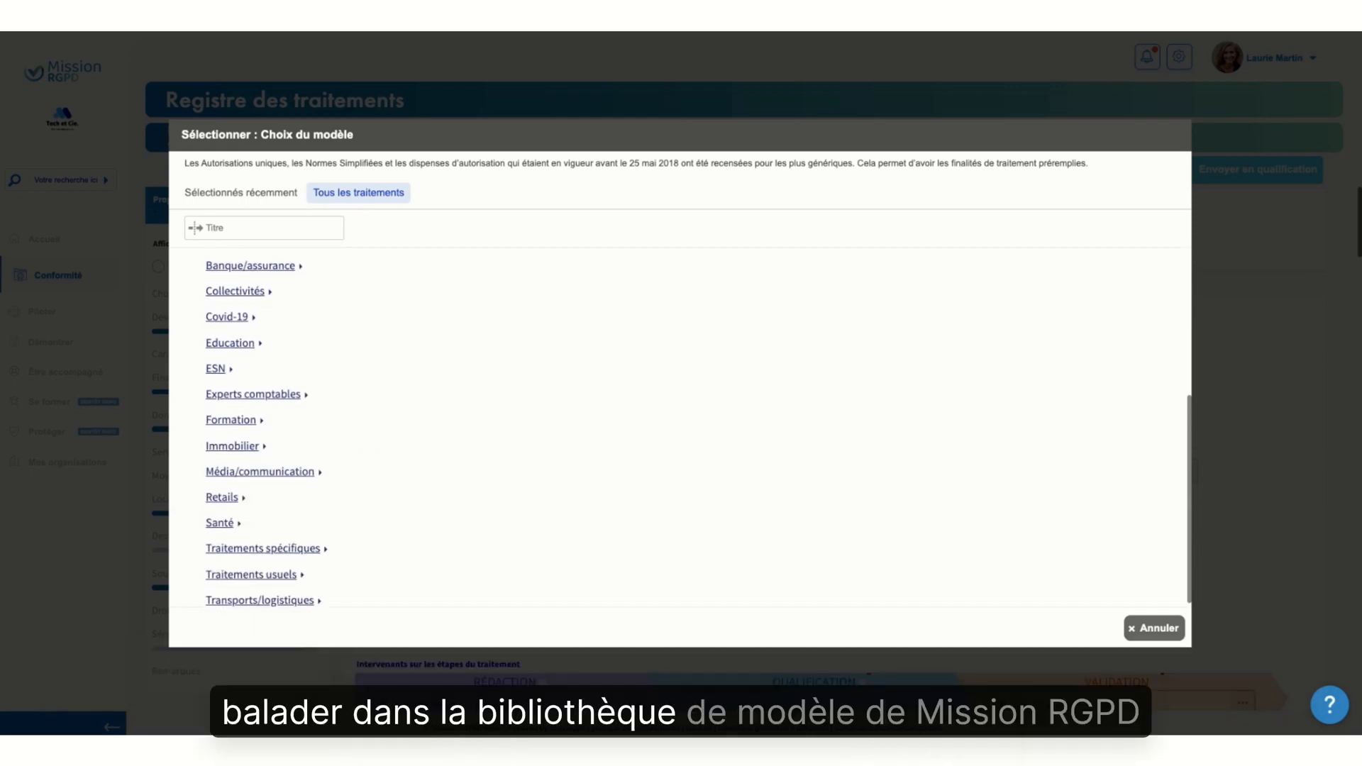
scroll(369, 557, "up", 5)
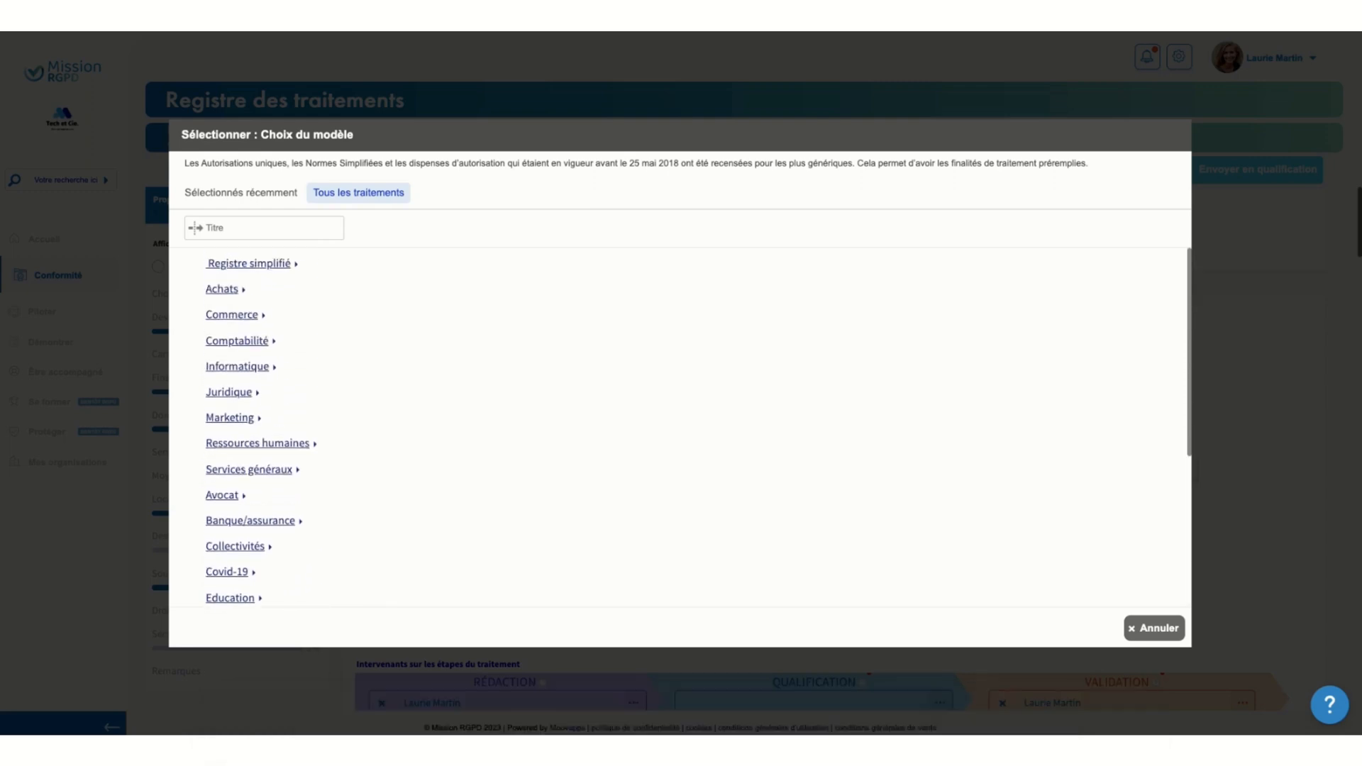
left_click(1153, 636)
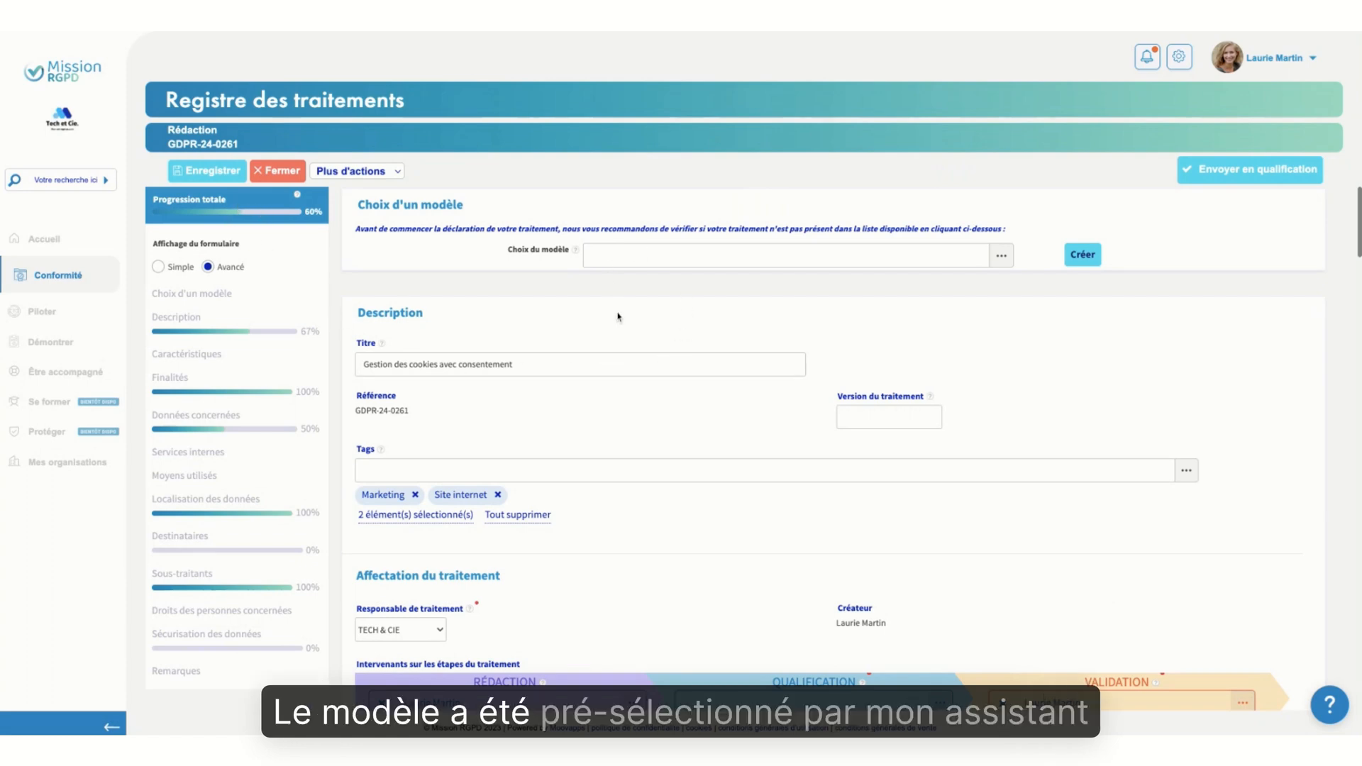
Set the processing version of the cookie consent record to 1 in the description section
scroll(587, 393, "down", 1)
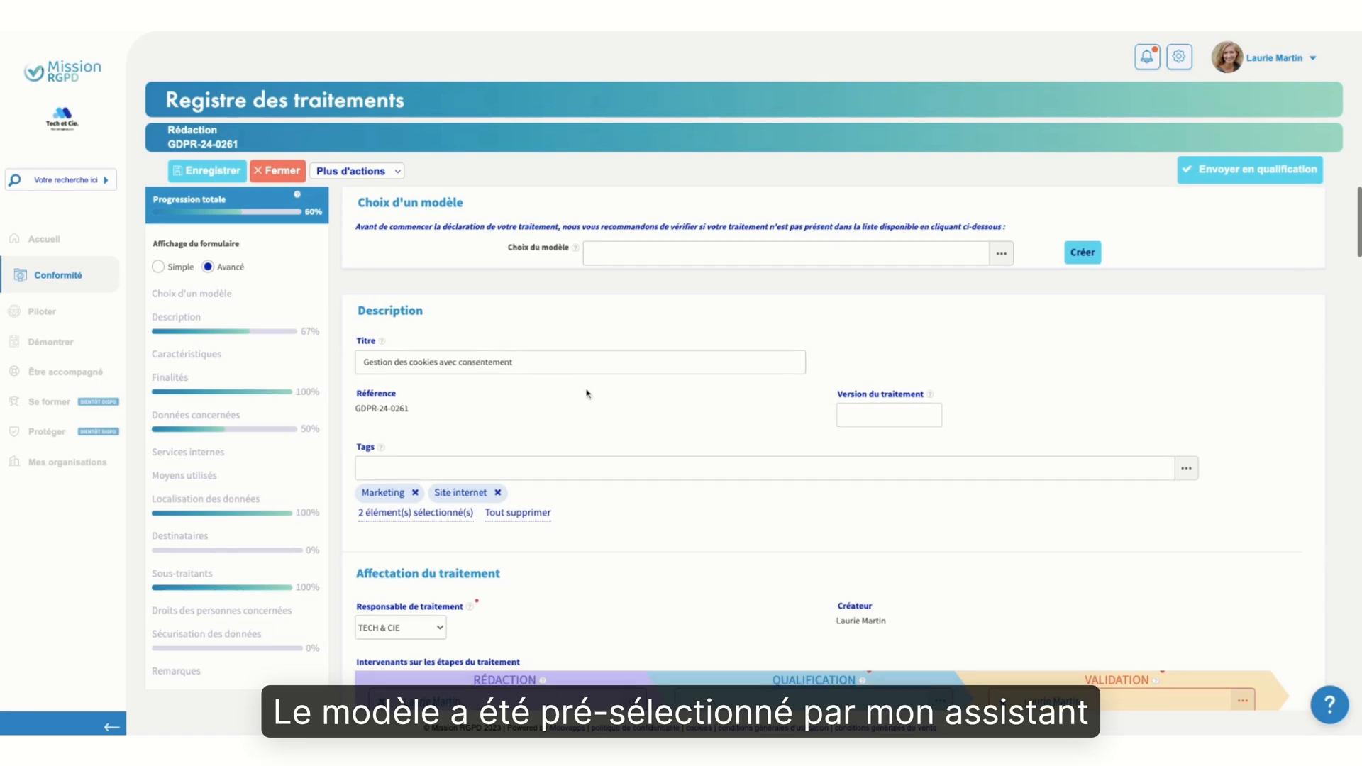
scroll(586, 394, "down", 1)
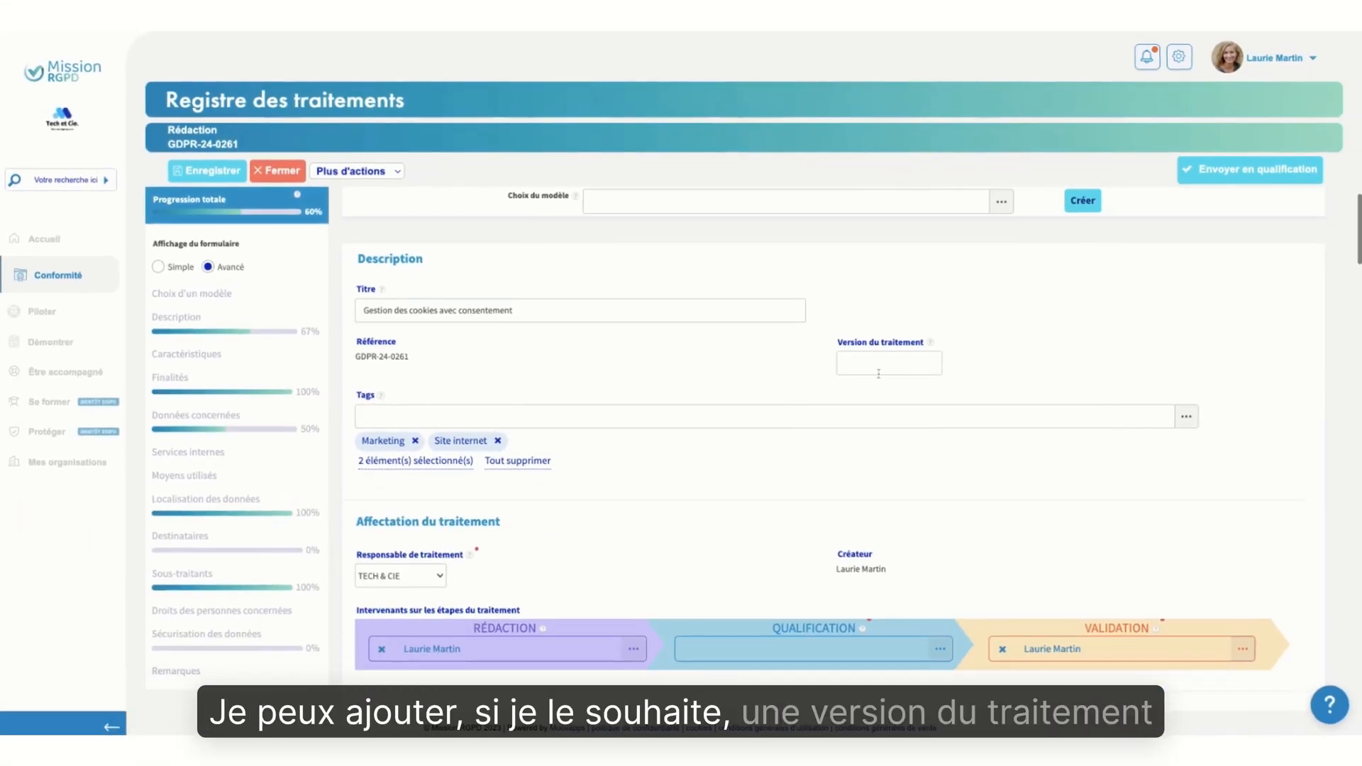
left_click(879, 364)
type("1")
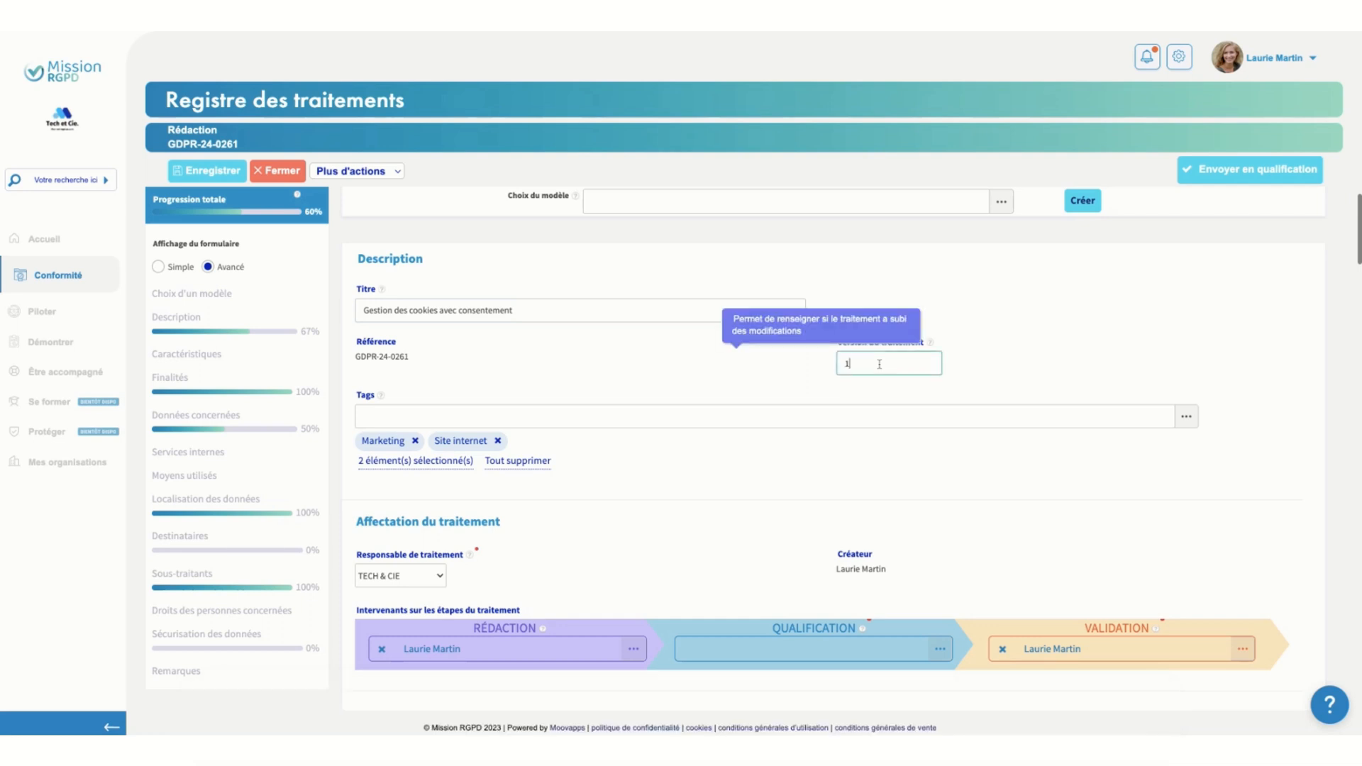
left_click(772, 385)
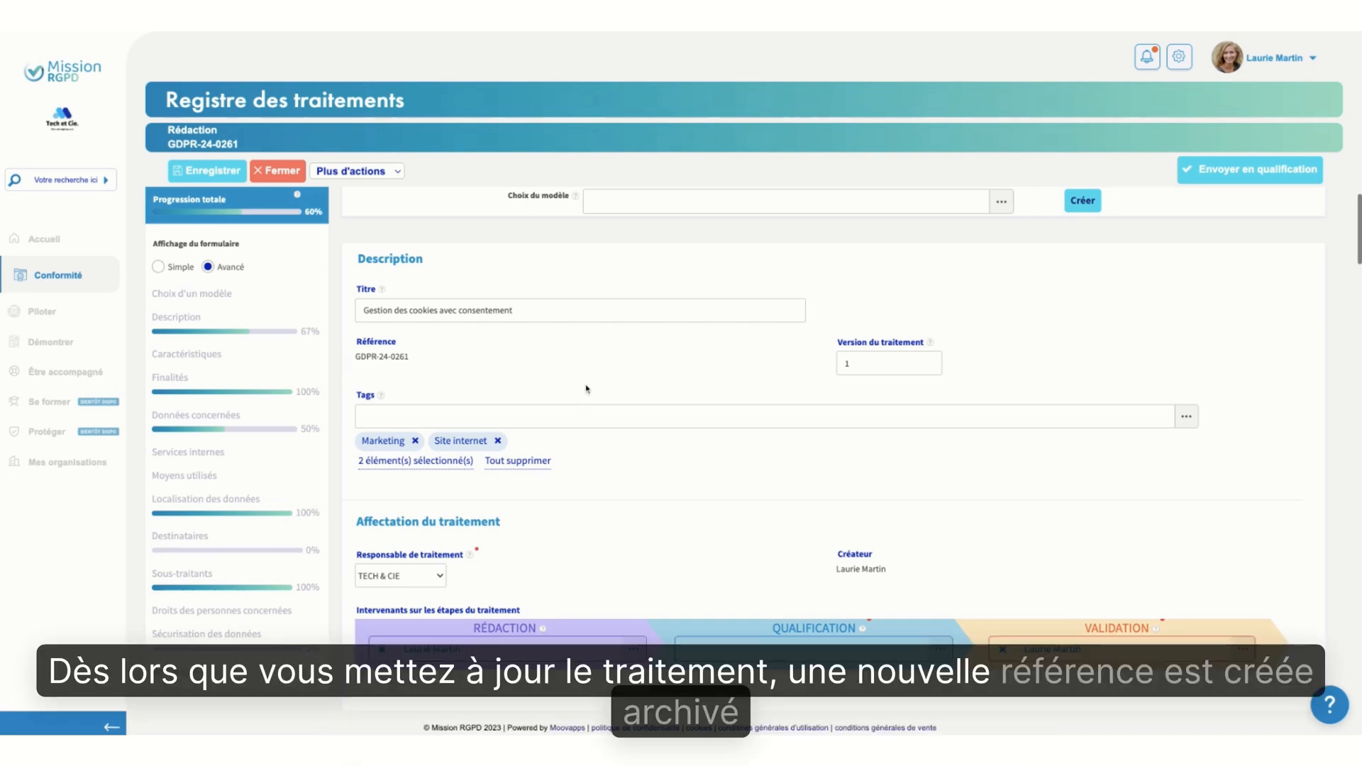
Look through the full list of available tags for the record and close it without changing the selection
scroll(755, 468, "down", 1)
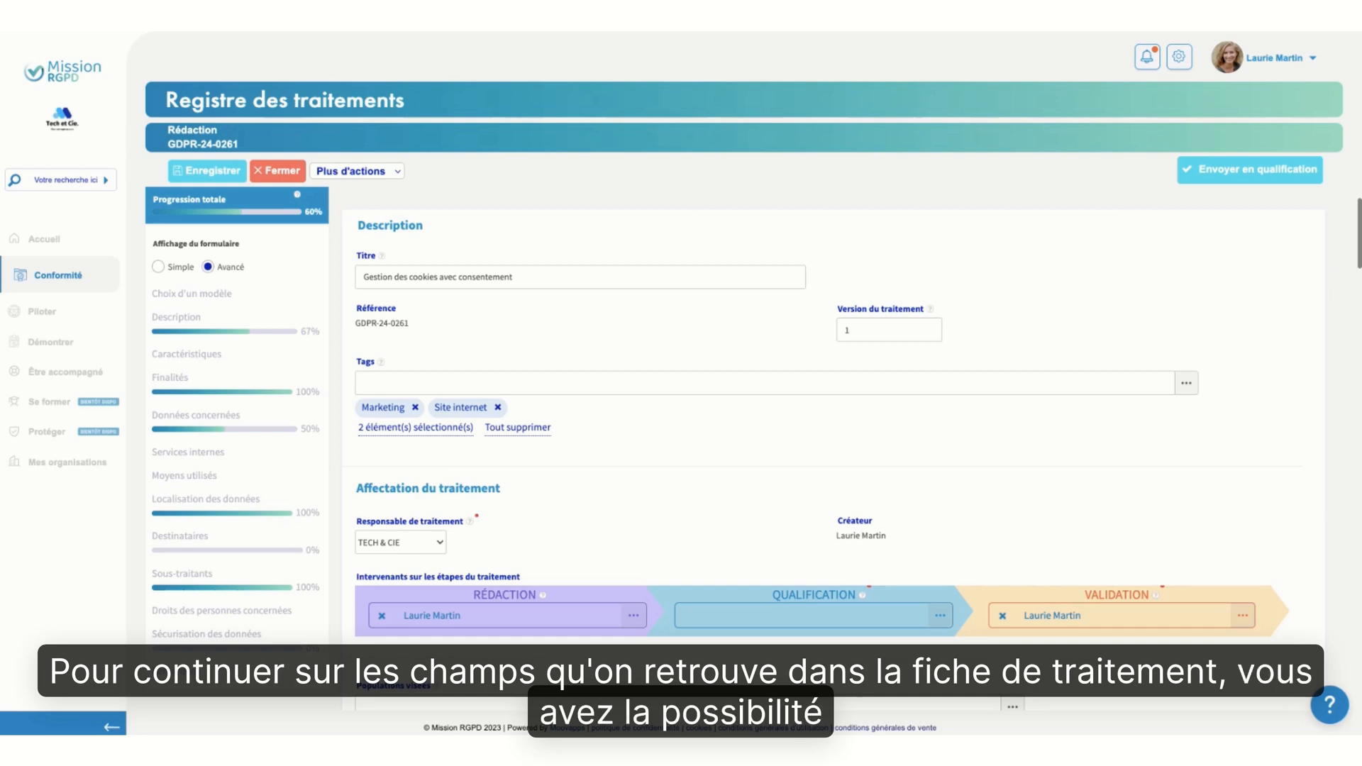
left_click(1186, 383)
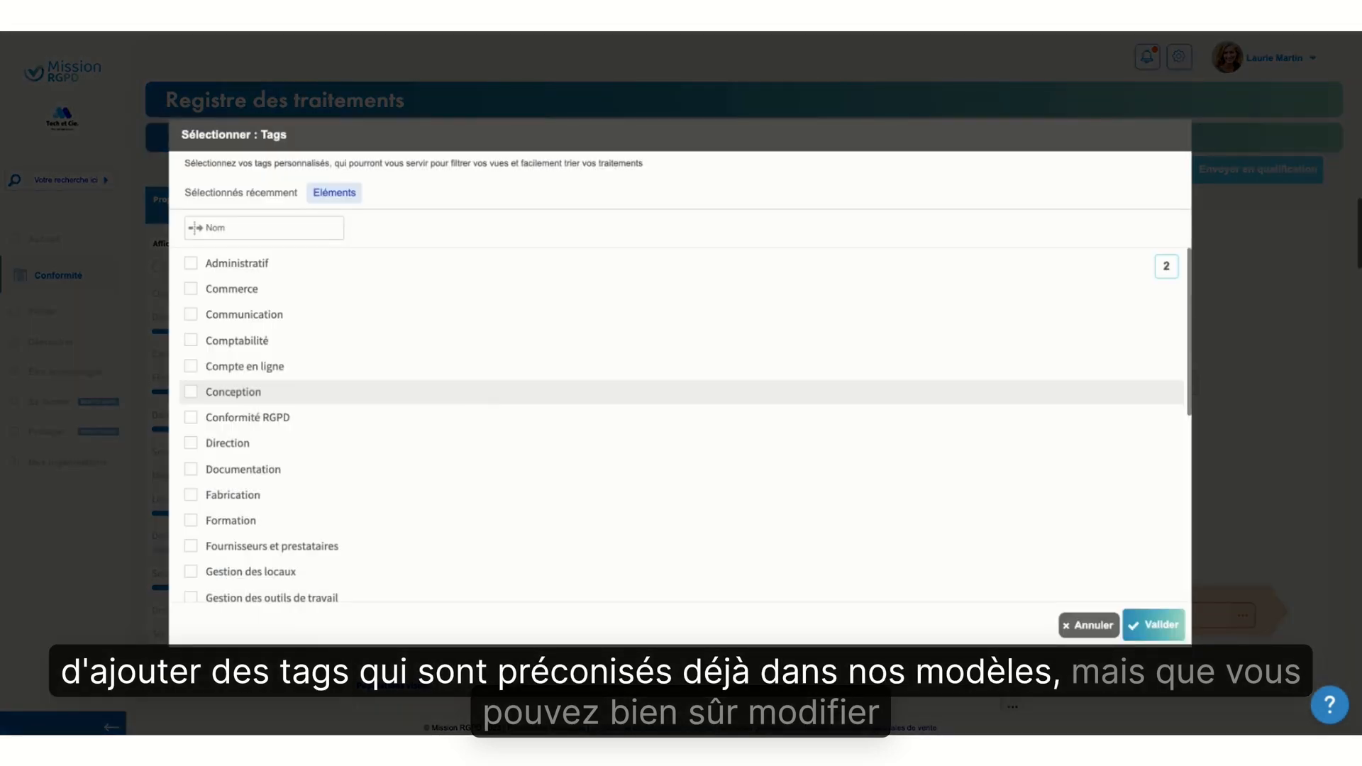
scroll(527, 498, "down", 2)
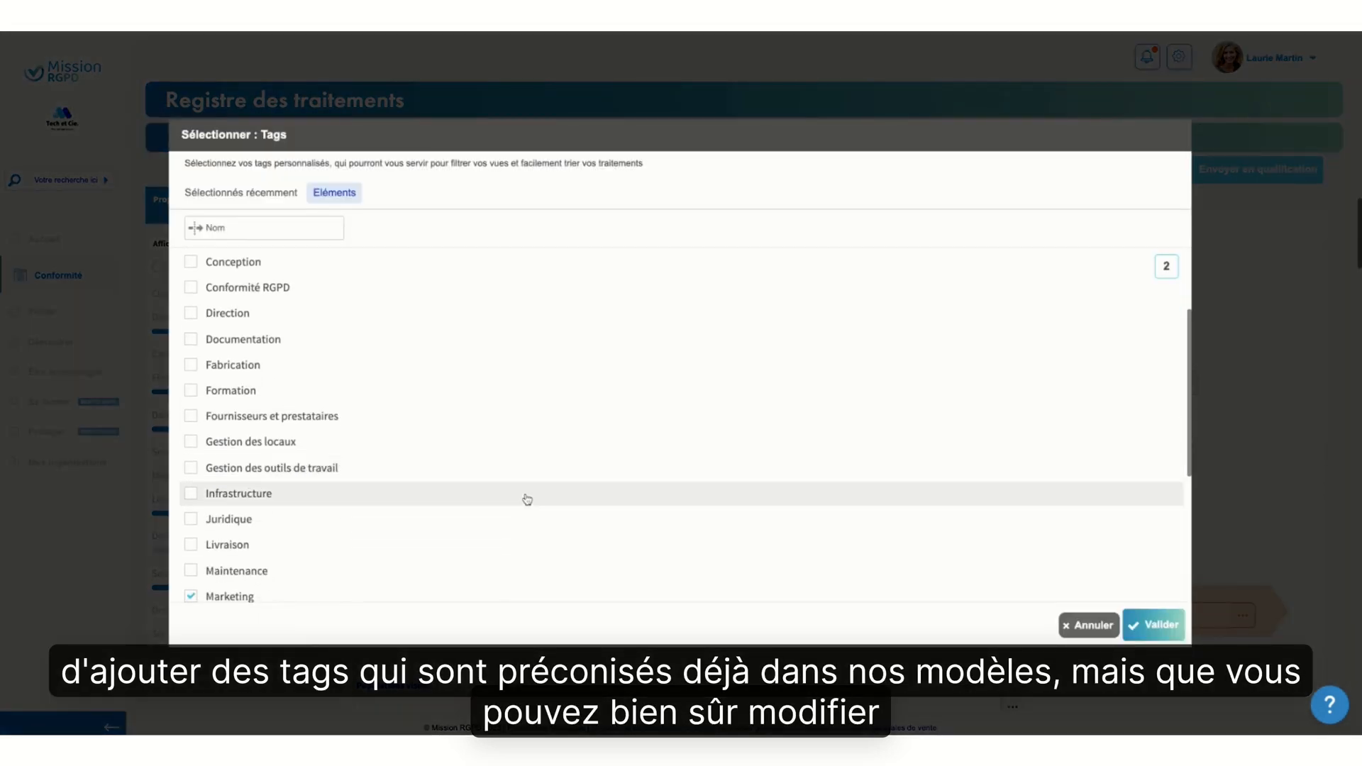
scroll(527, 498, "down", 4)
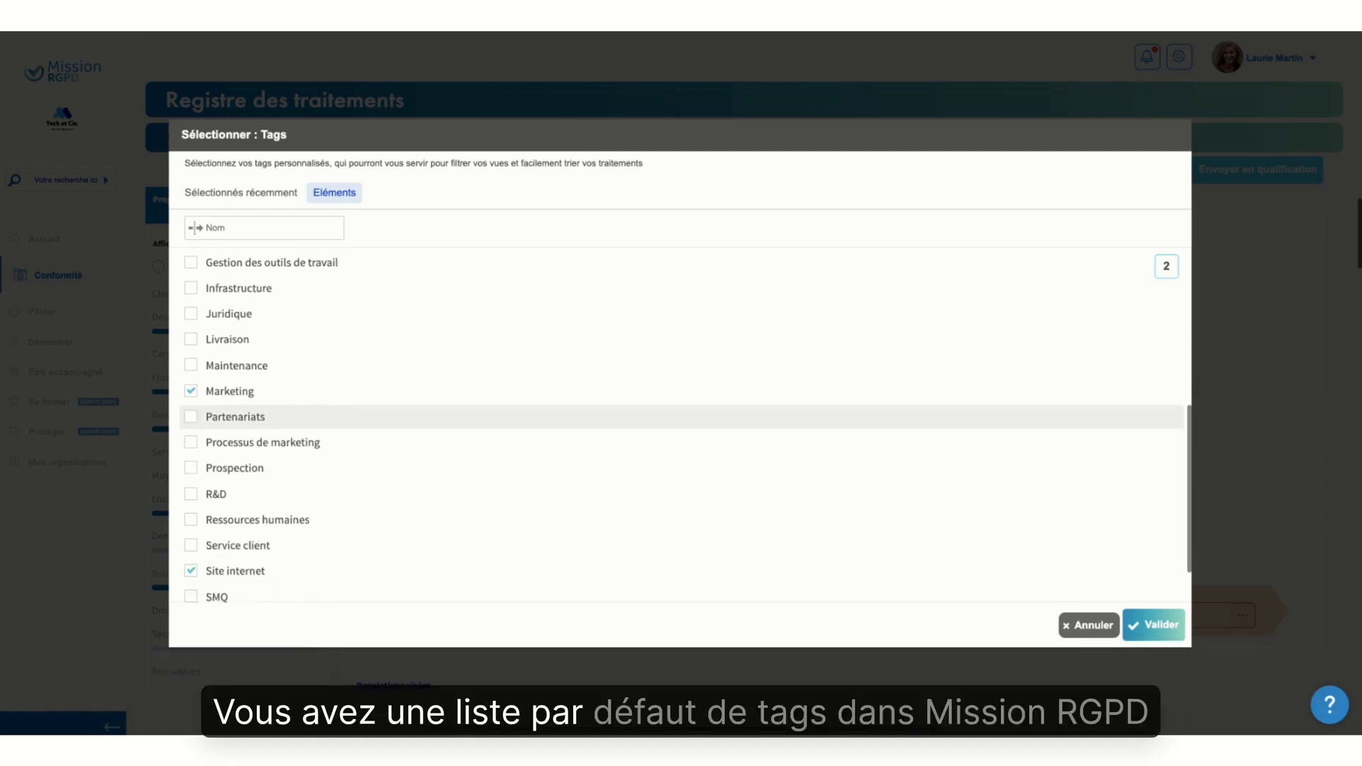
scroll(527, 498, "down", 1)
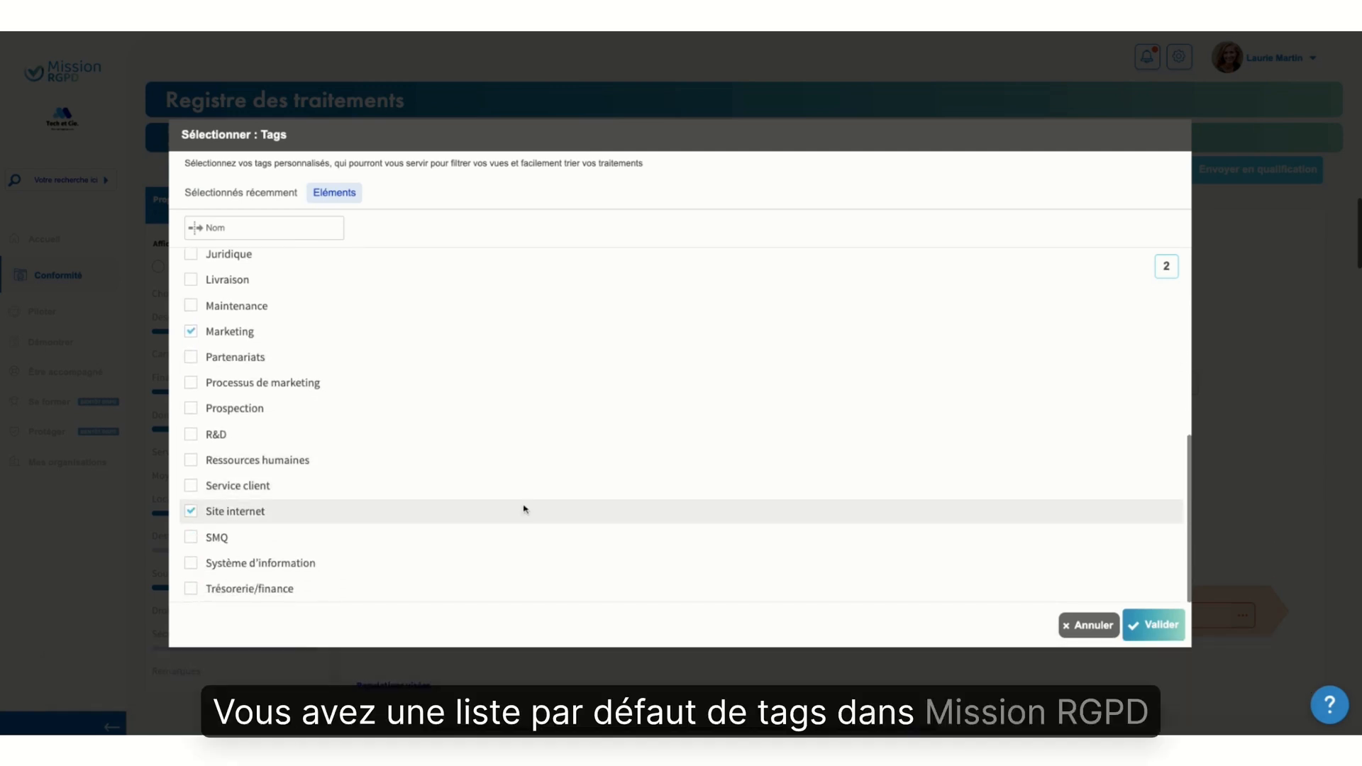
scroll(551, 409, "up", 5)
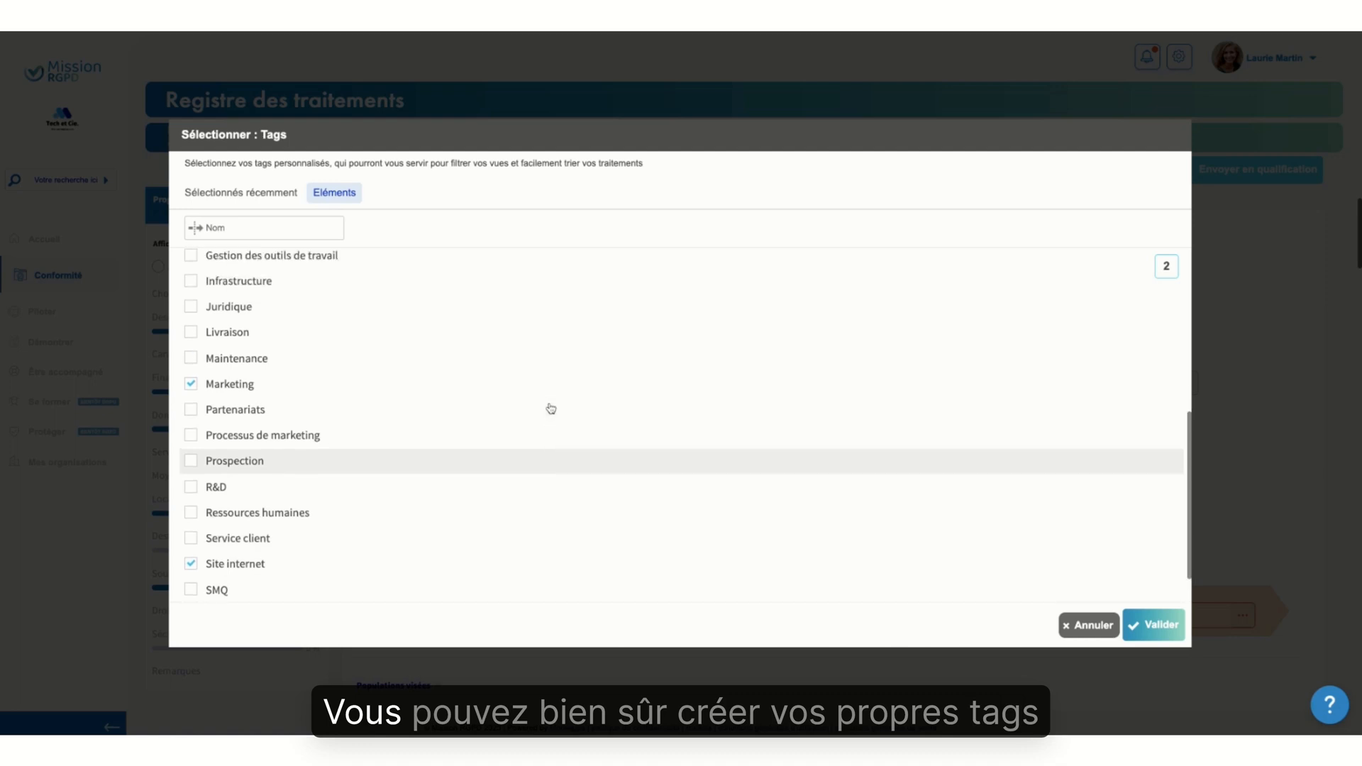
scroll(552, 408, "up", 1)
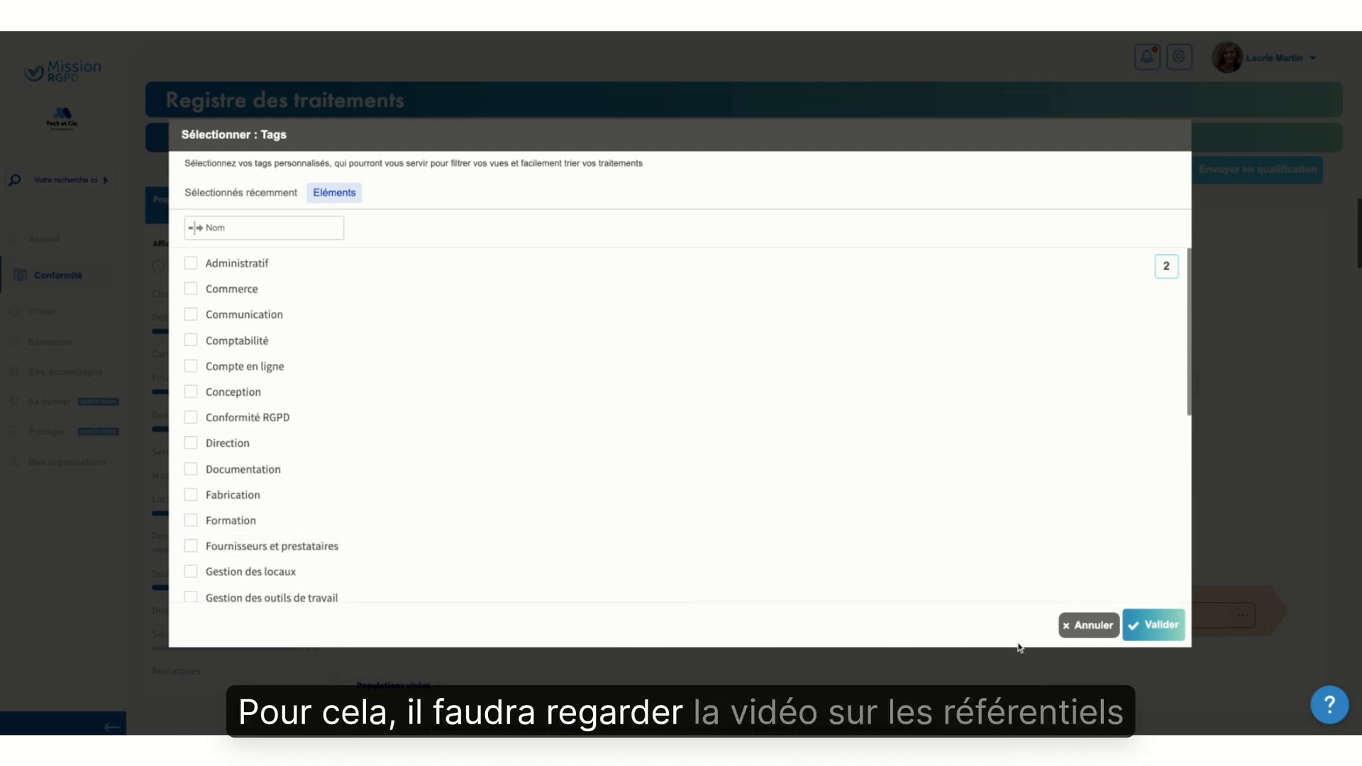
left_click(1092, 626)
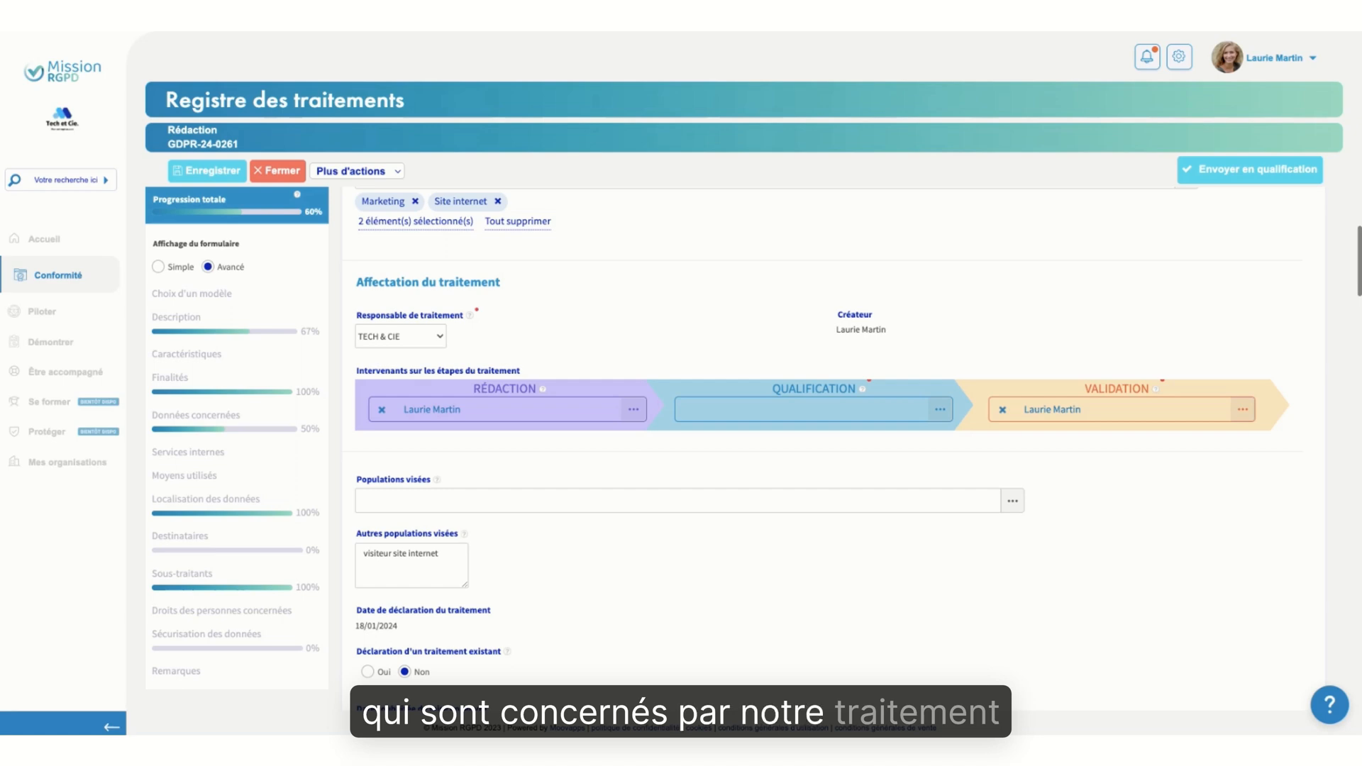
Check the data controller entity field, keeping TECH & CIE, and review the stakeholder assignment section
left_click(439, 339)
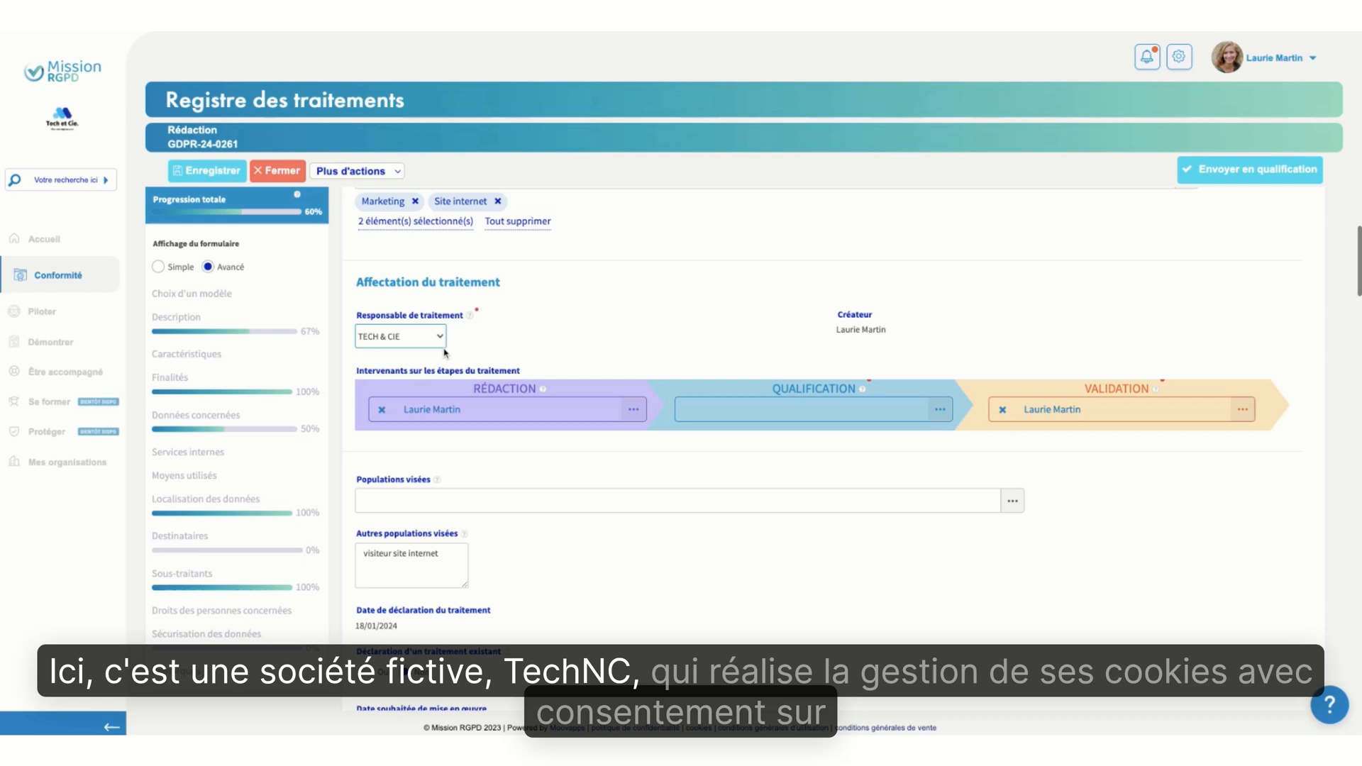
scroll(587, 347, "up", 3)
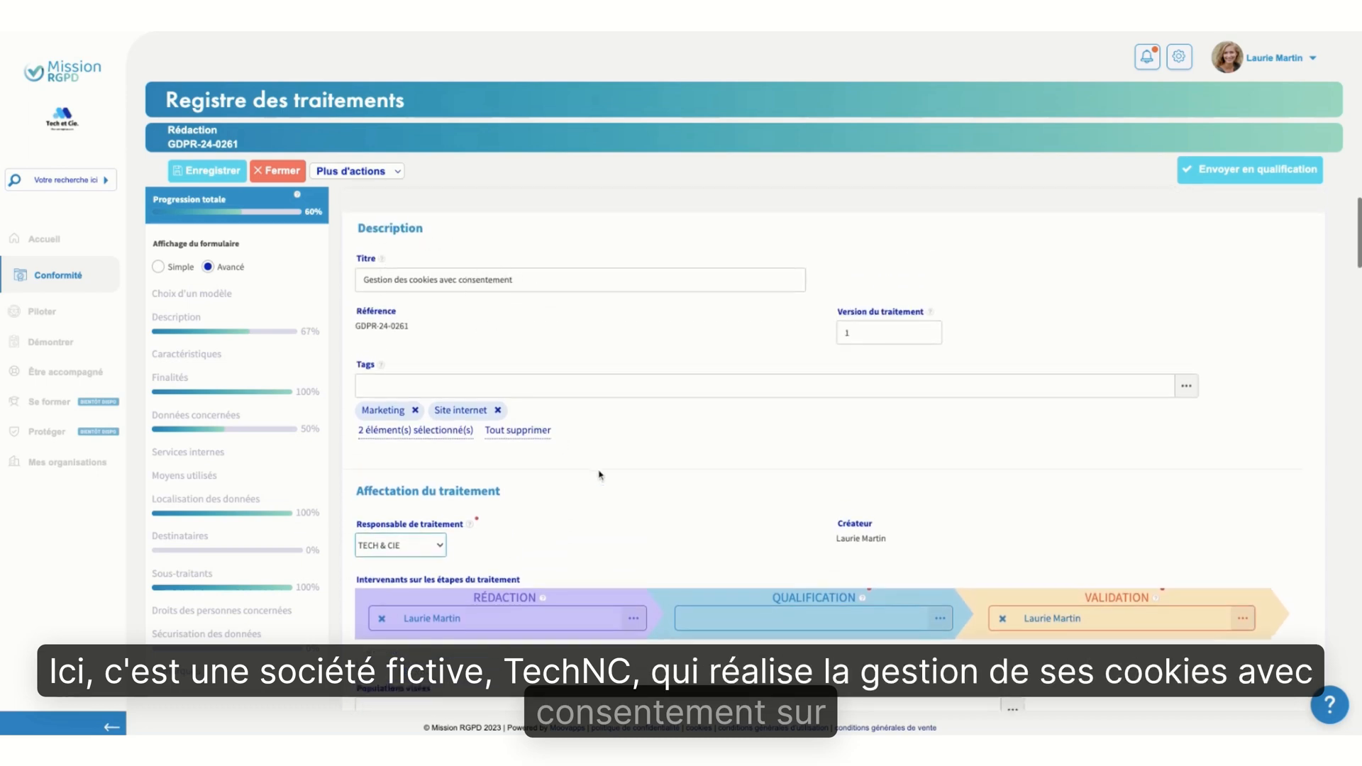
scroll(599, 475, "down", 3)
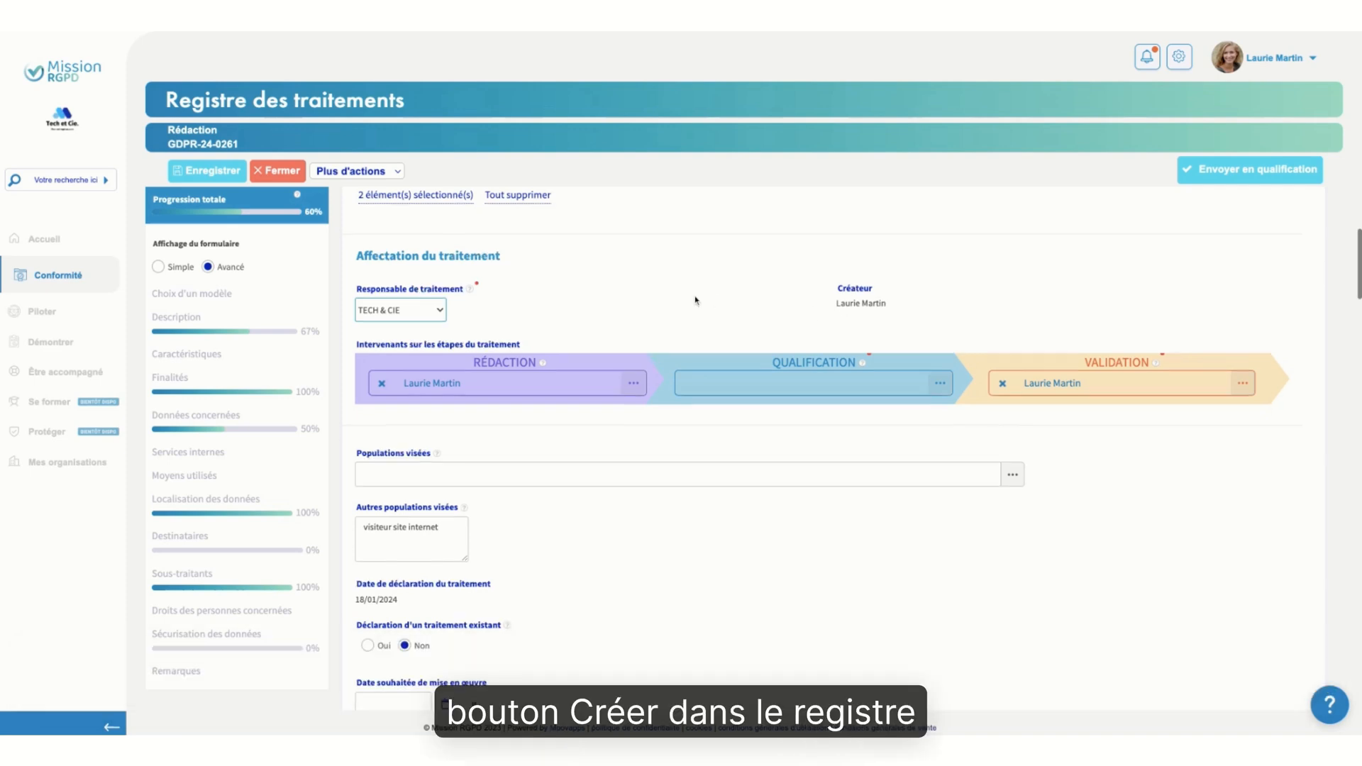
scroll(695, 300, "down", 1)
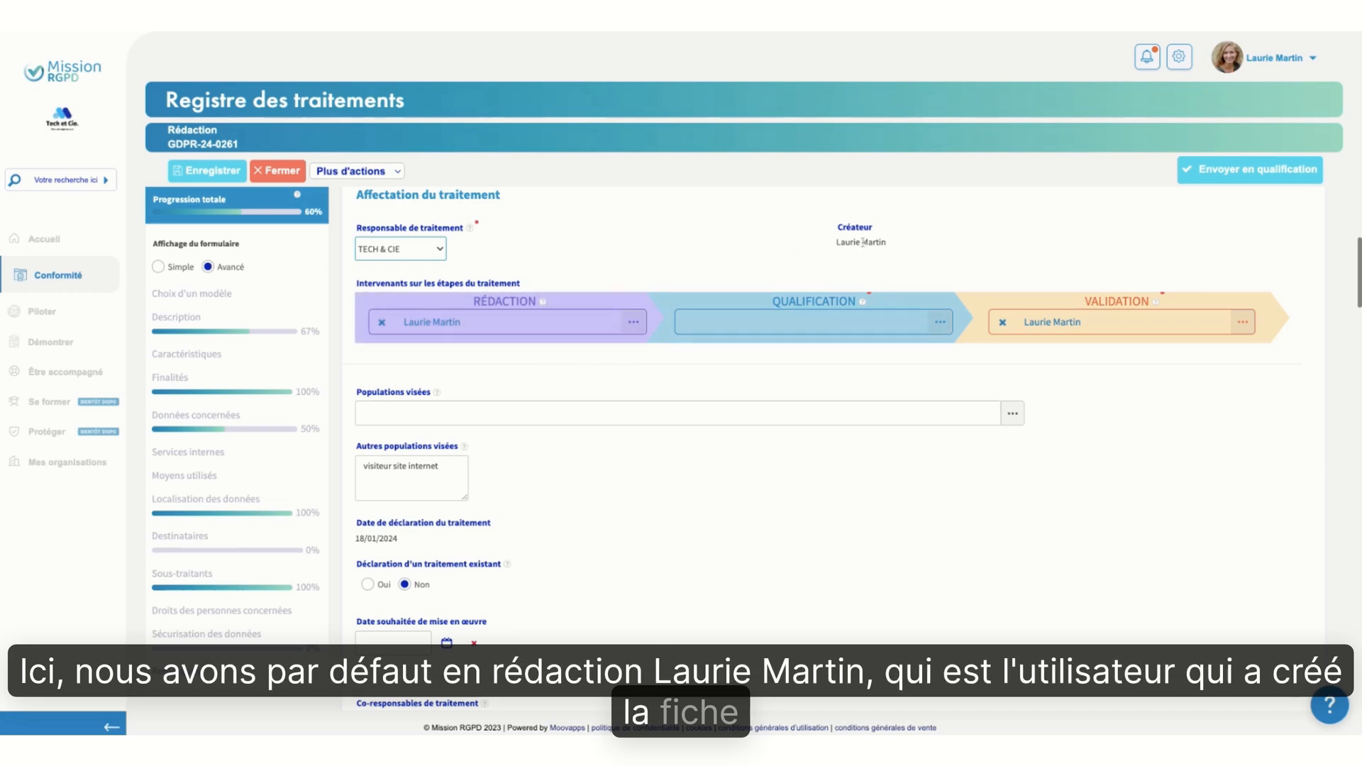
Check which users can be assigned to the drafting stage and close the list without changing the assignment
mouse_move(862, 242)
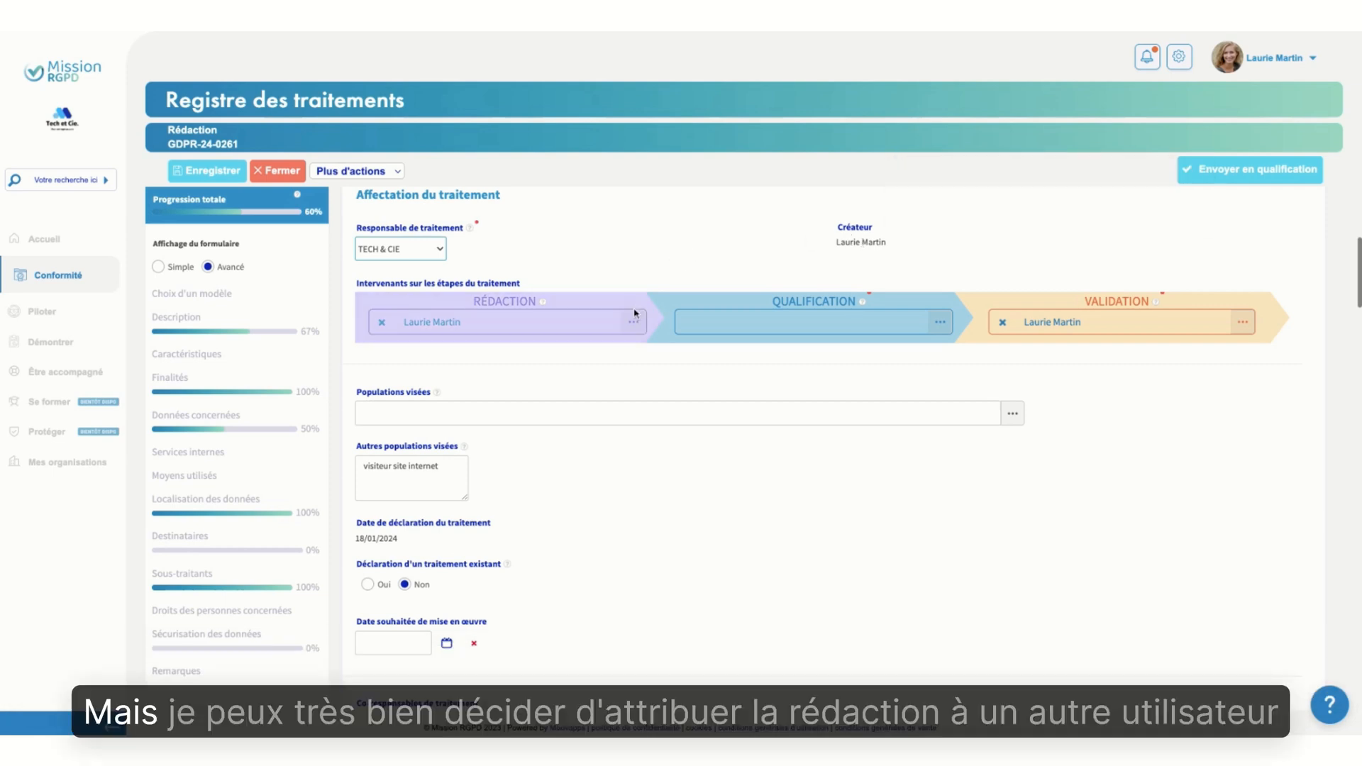
left_click(632, 322)
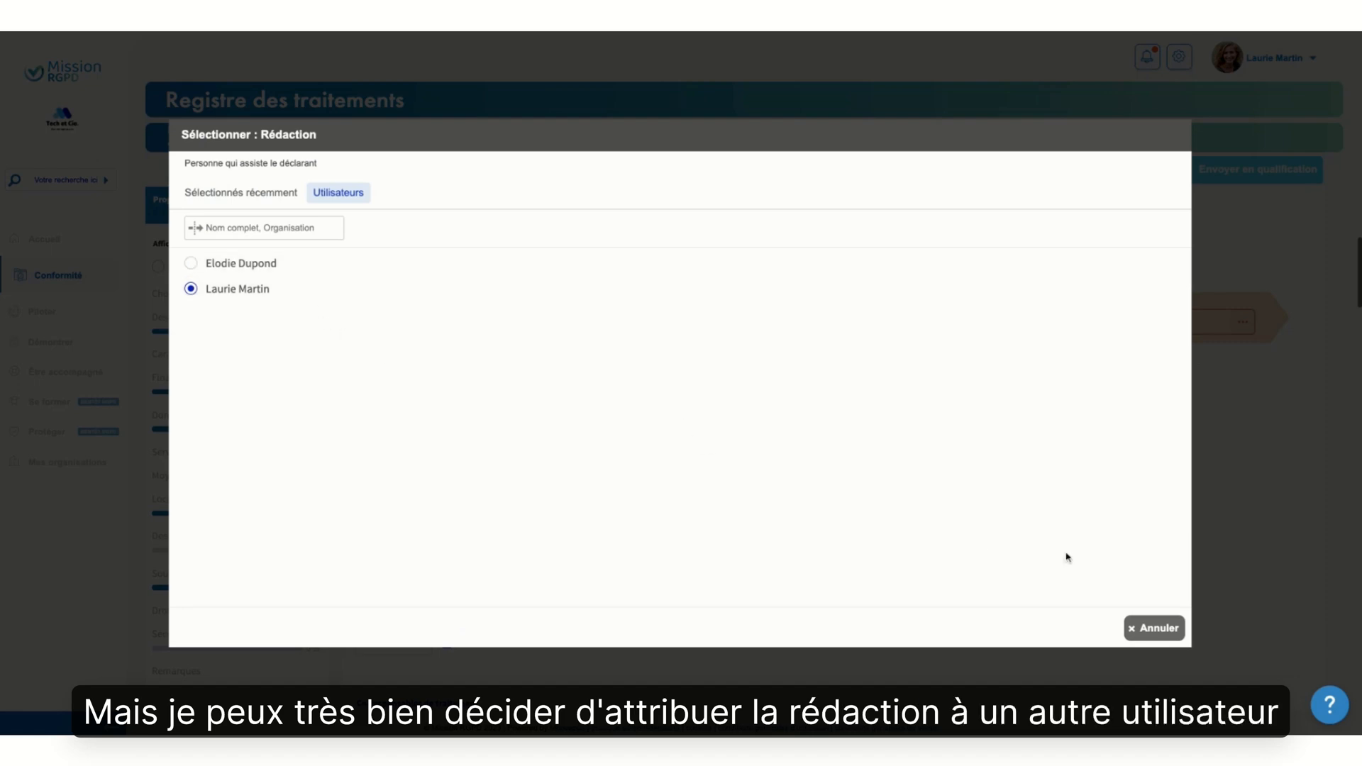
left_click(1154, 629)
Assign the qualification stage to the same user who handles the drafting and validation stages
scroll(713, 527, "down", 3)
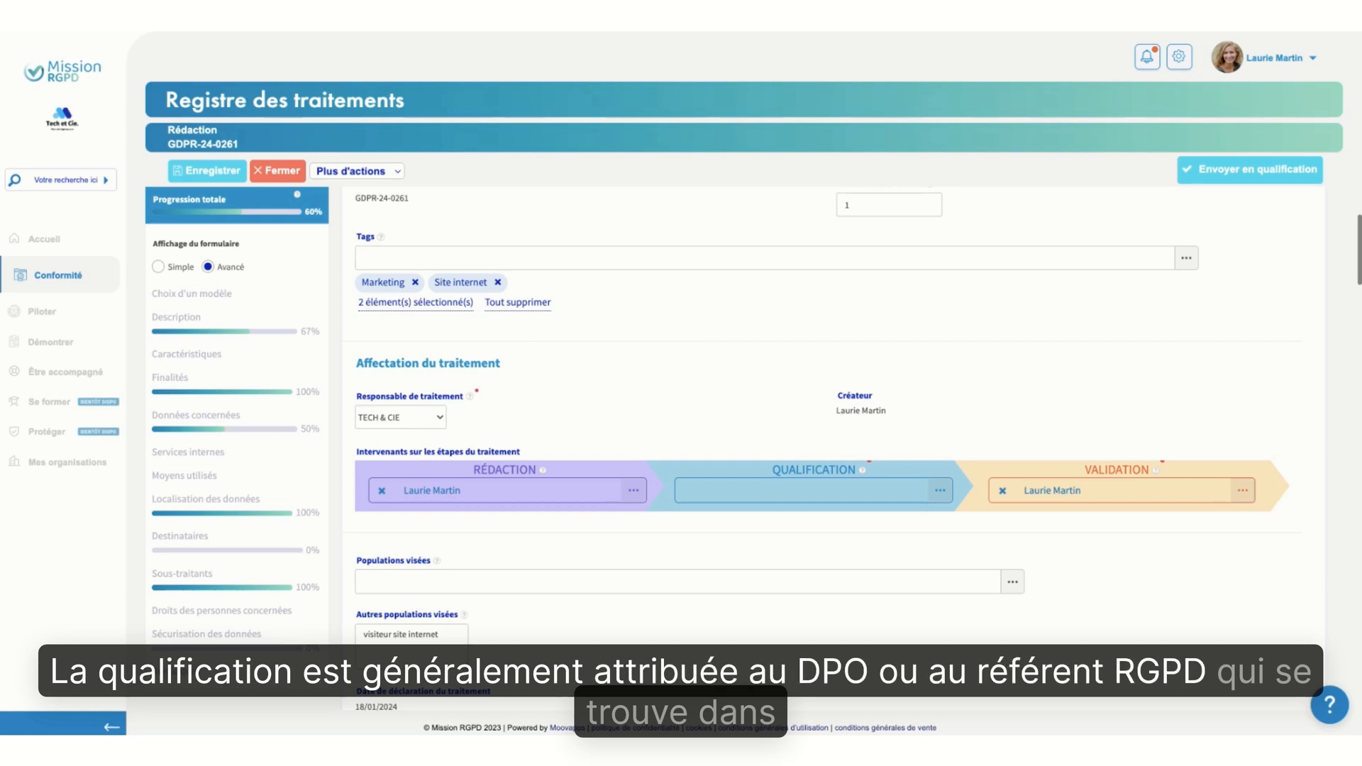
left_click(943, 492)
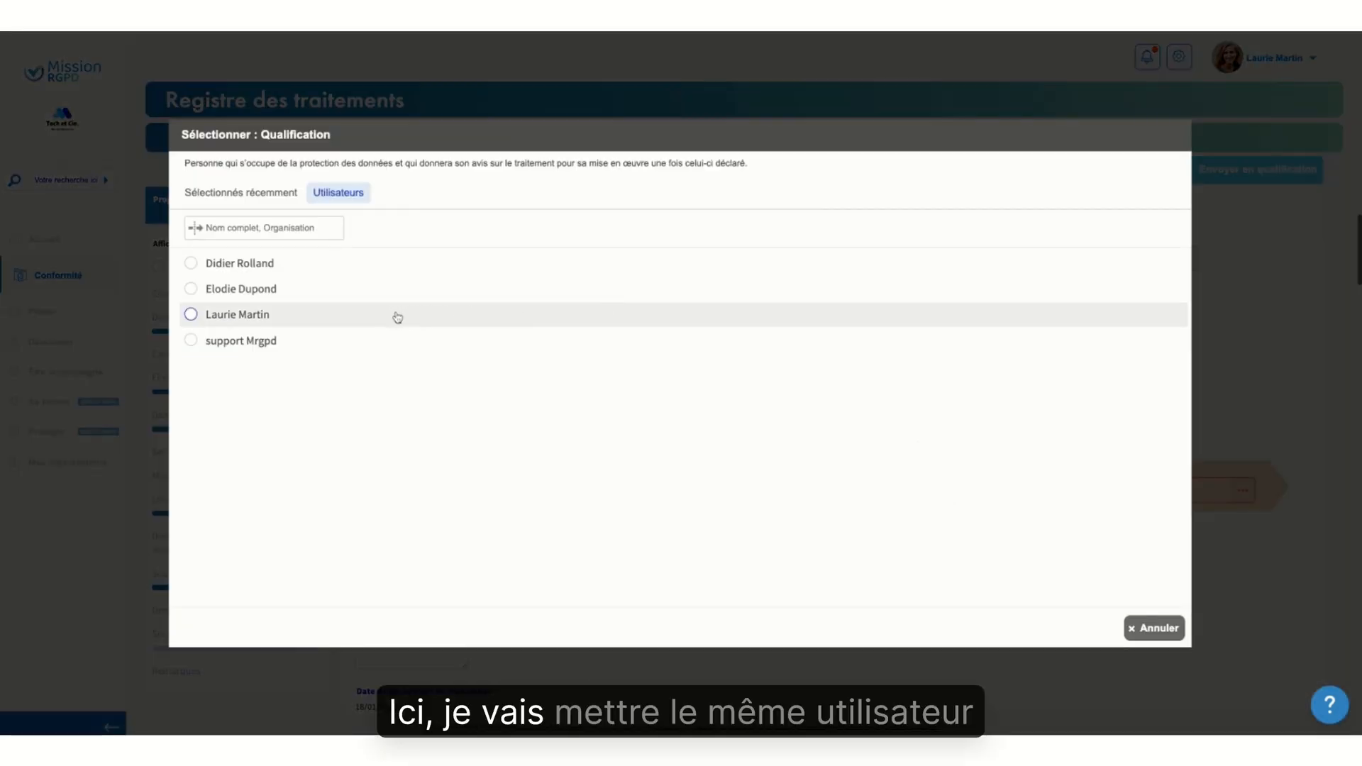
left_click(386, 321)
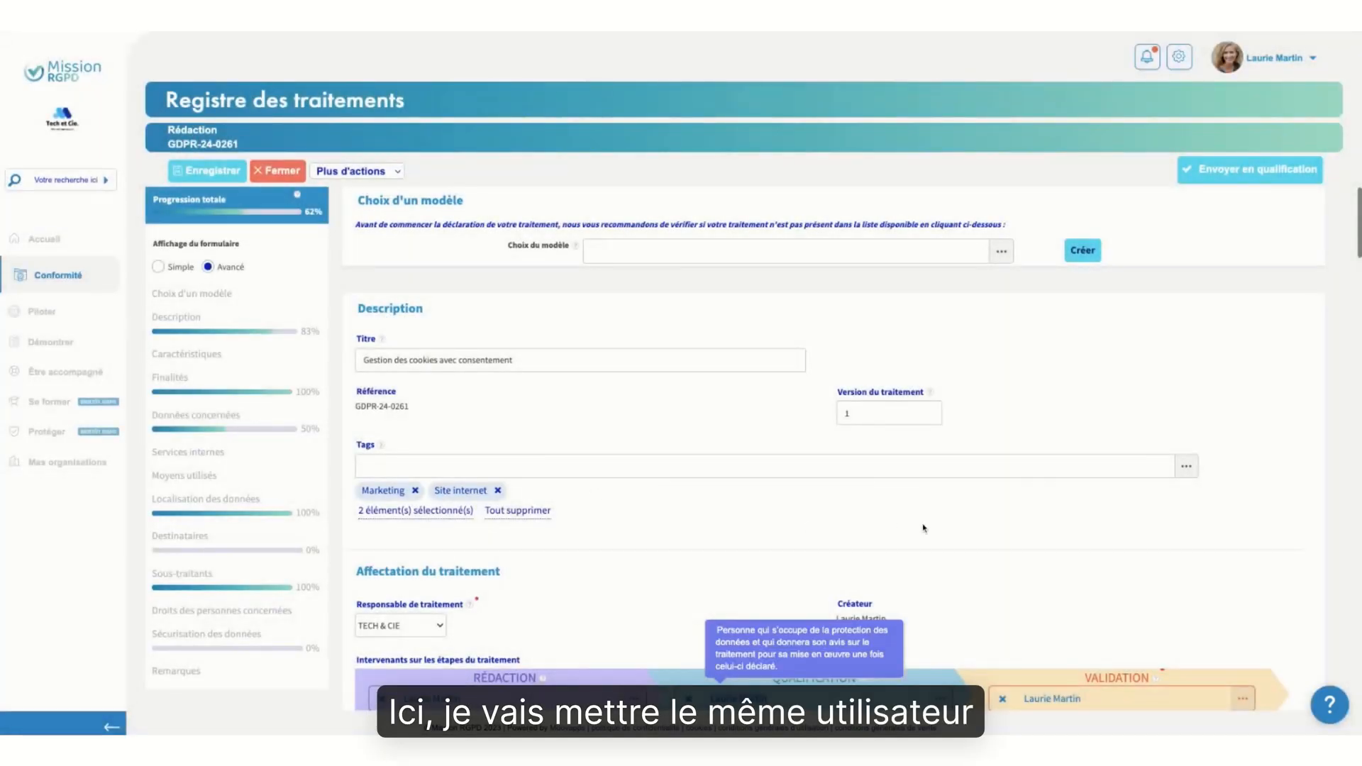
Browse the list of target populations and validate it with only Visiteurs du site internet selected
scroll(923, 528, "down", 3)
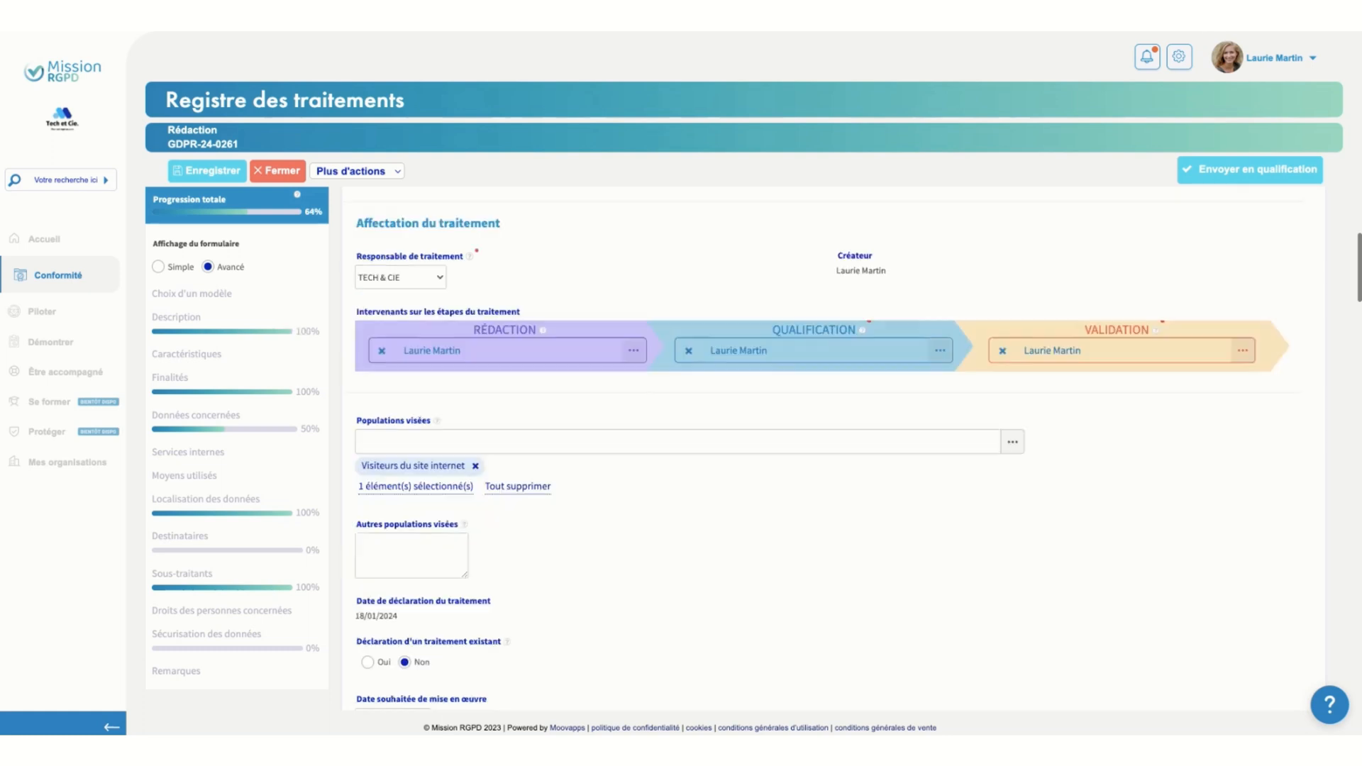
scroll(887, 452, "down", 3)
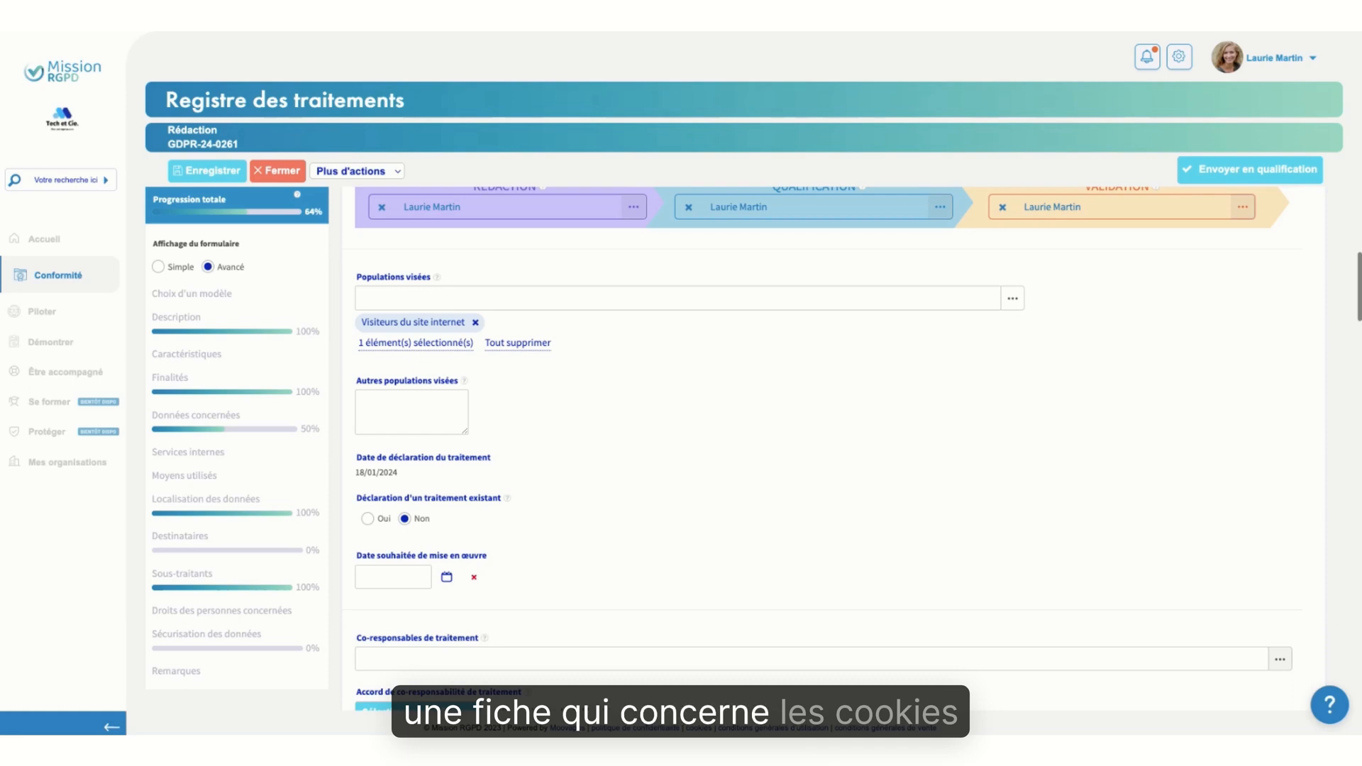
left_click(1012, 298)
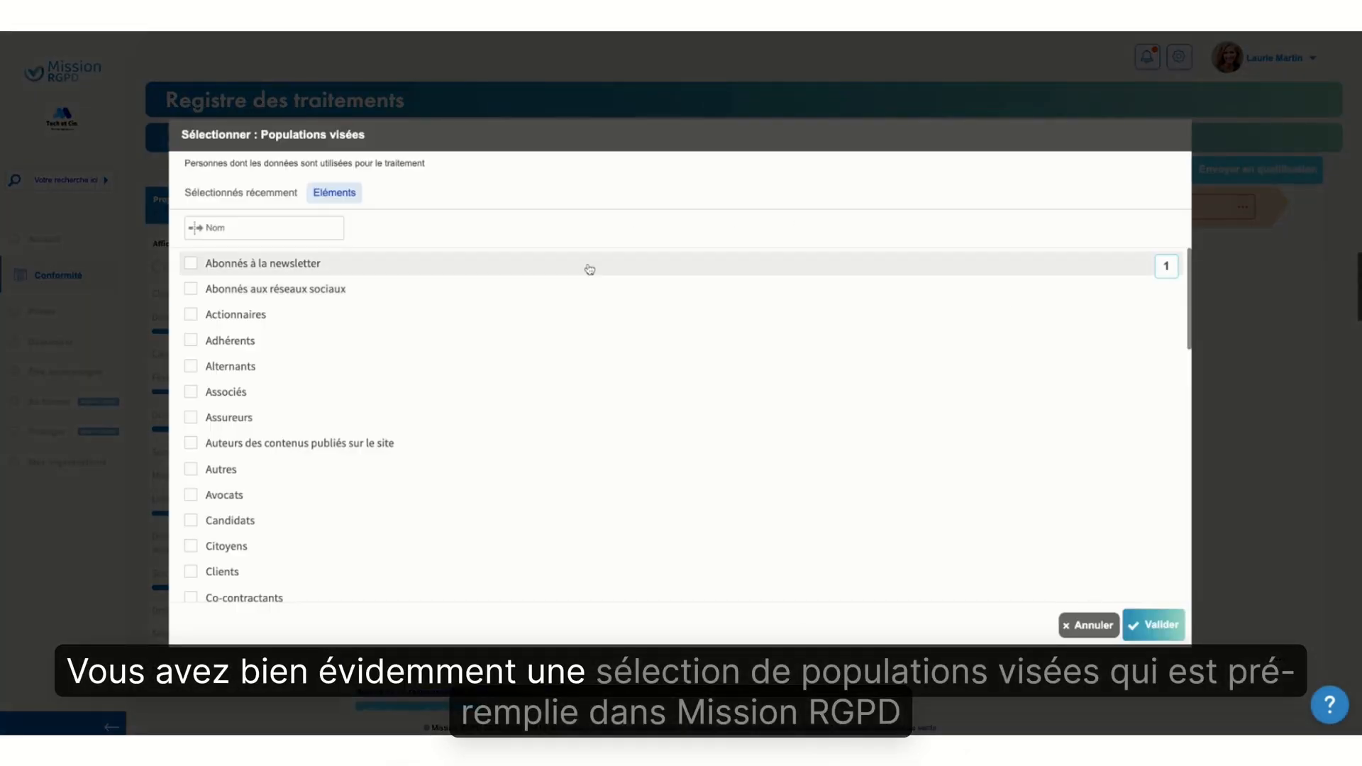
scroll(531, 525, "down", 3)
scroll(531, 525, "down", 6)
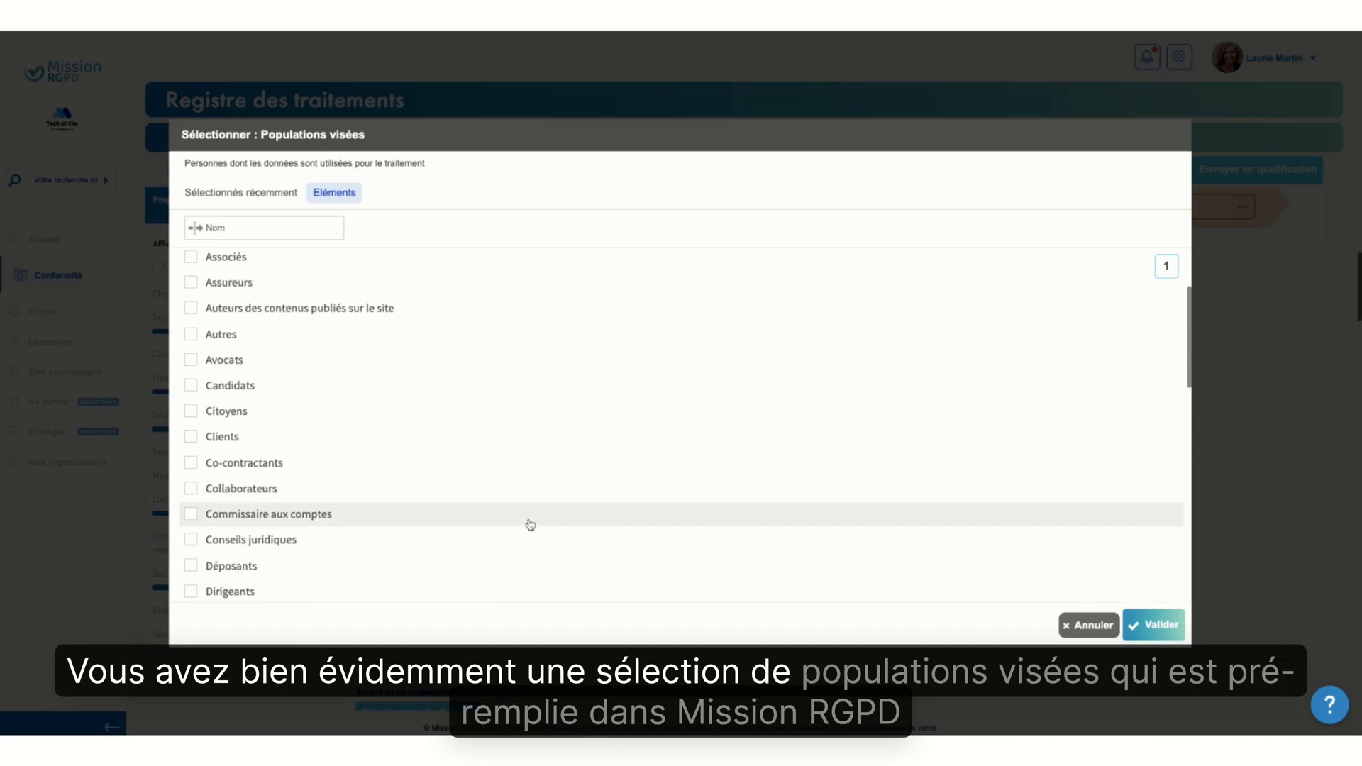
scroll(530, 521, "down", 4)
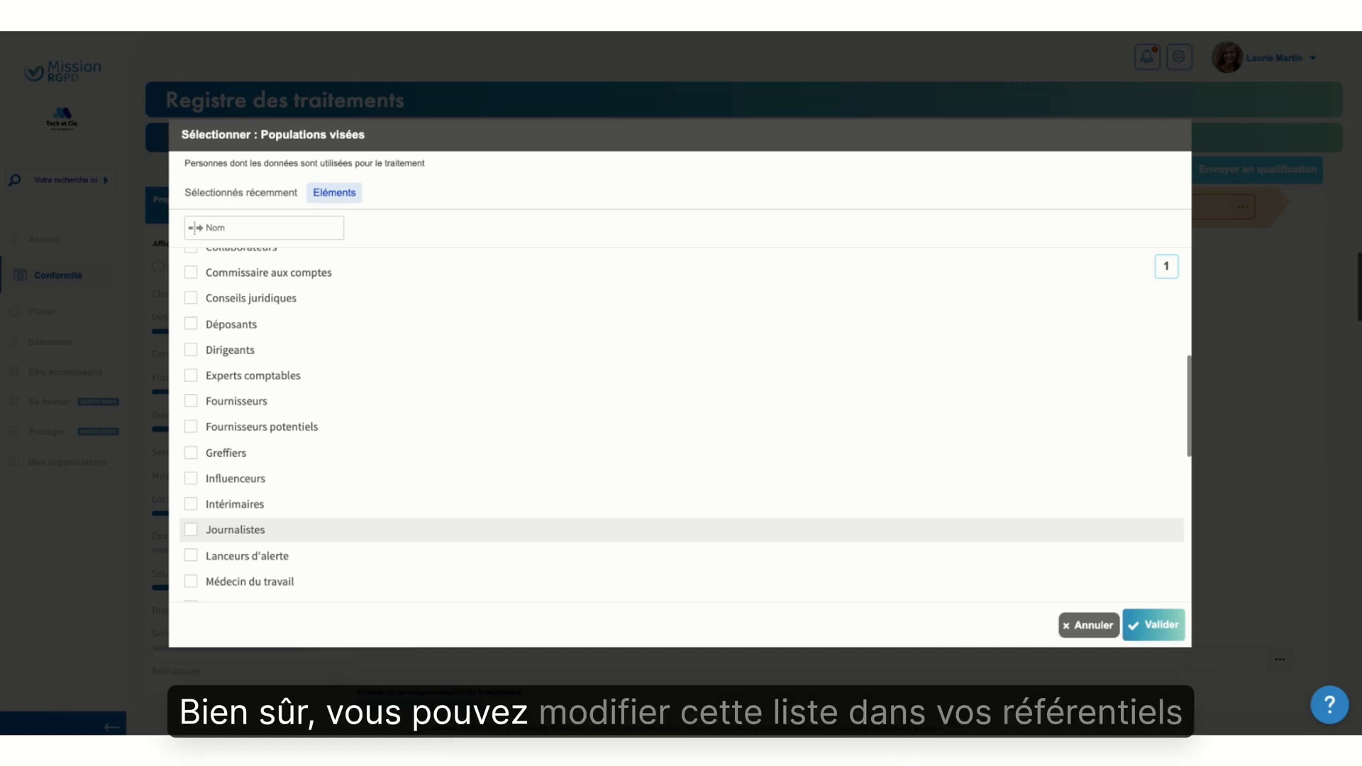
left_click(1149, 626)
Declare the processing as already existing and set its implementation date to 19/06/2018
scroll(1064, 628, "down", 5)
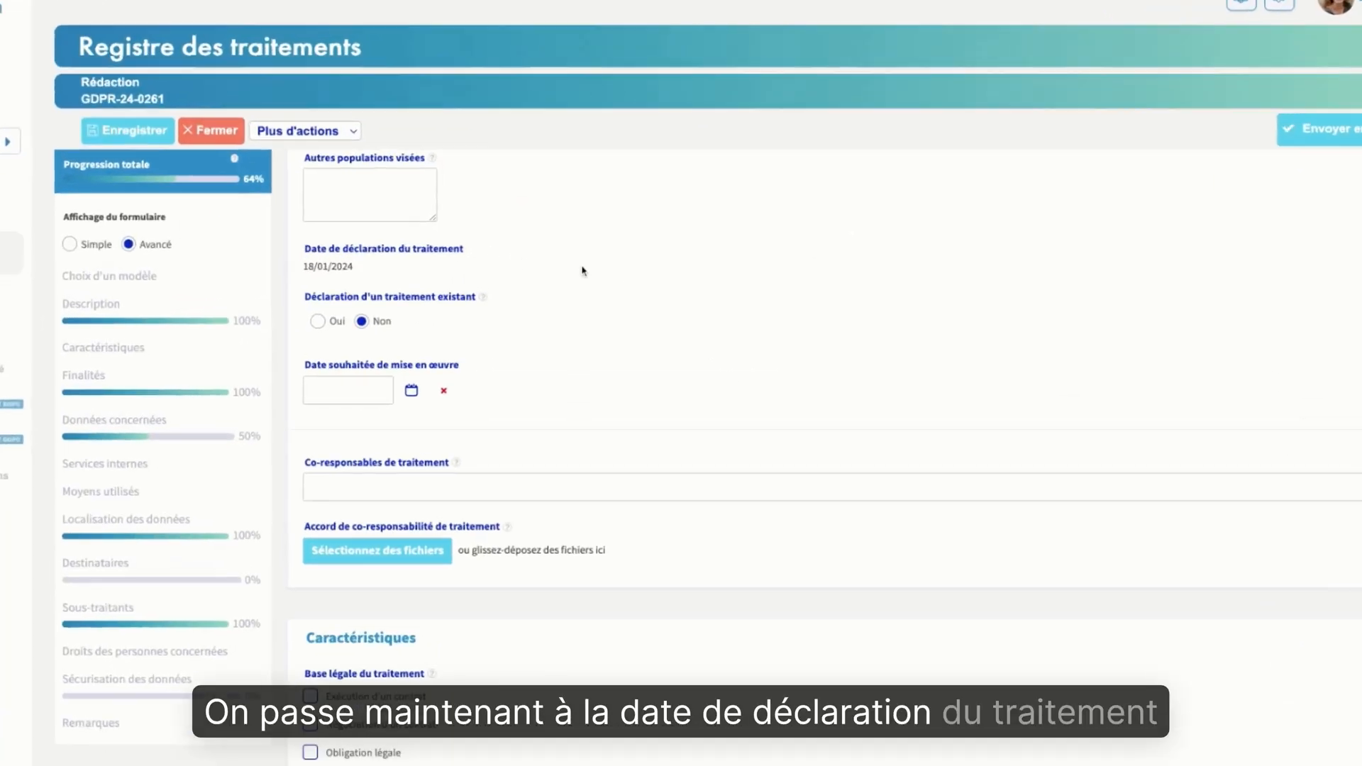
scroll(591, 288, "down", 1)
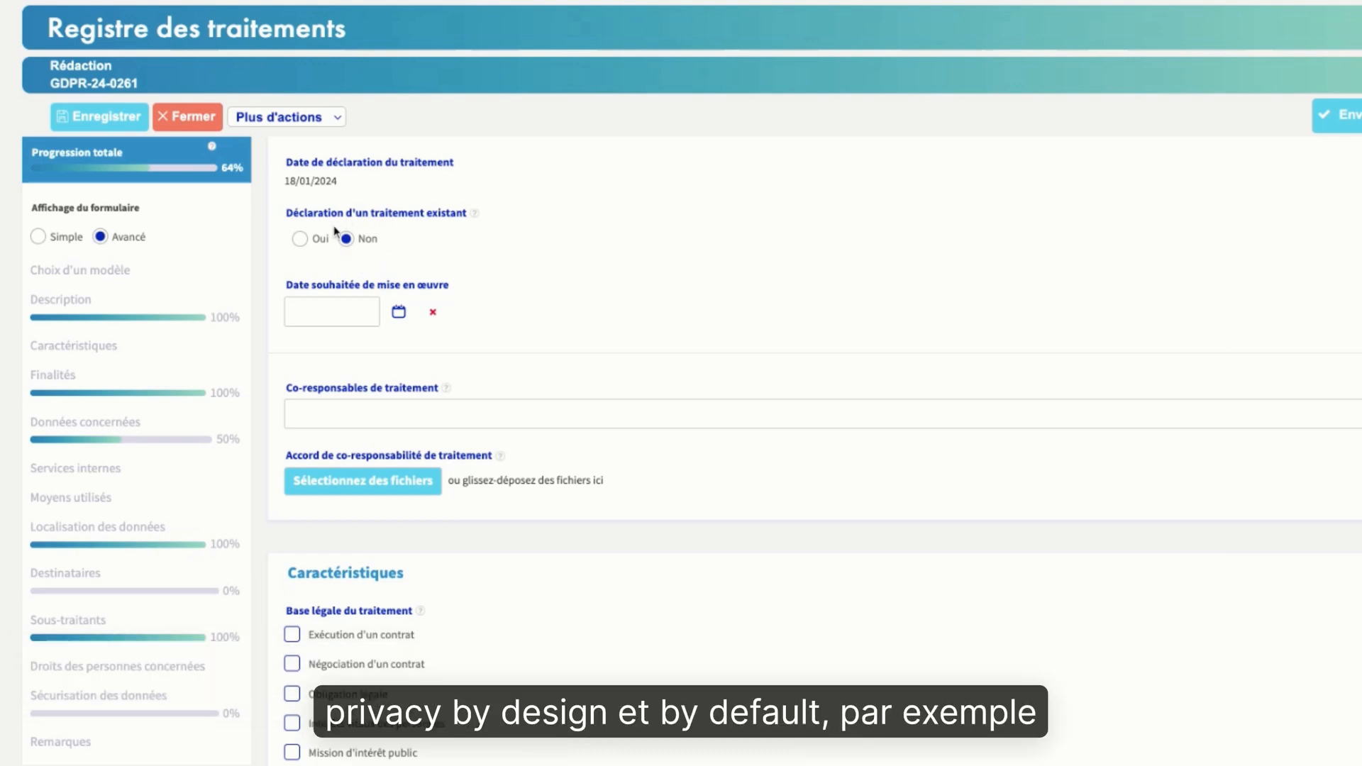
left_click(299, 241)
scroll(482, 474, "down", 1)
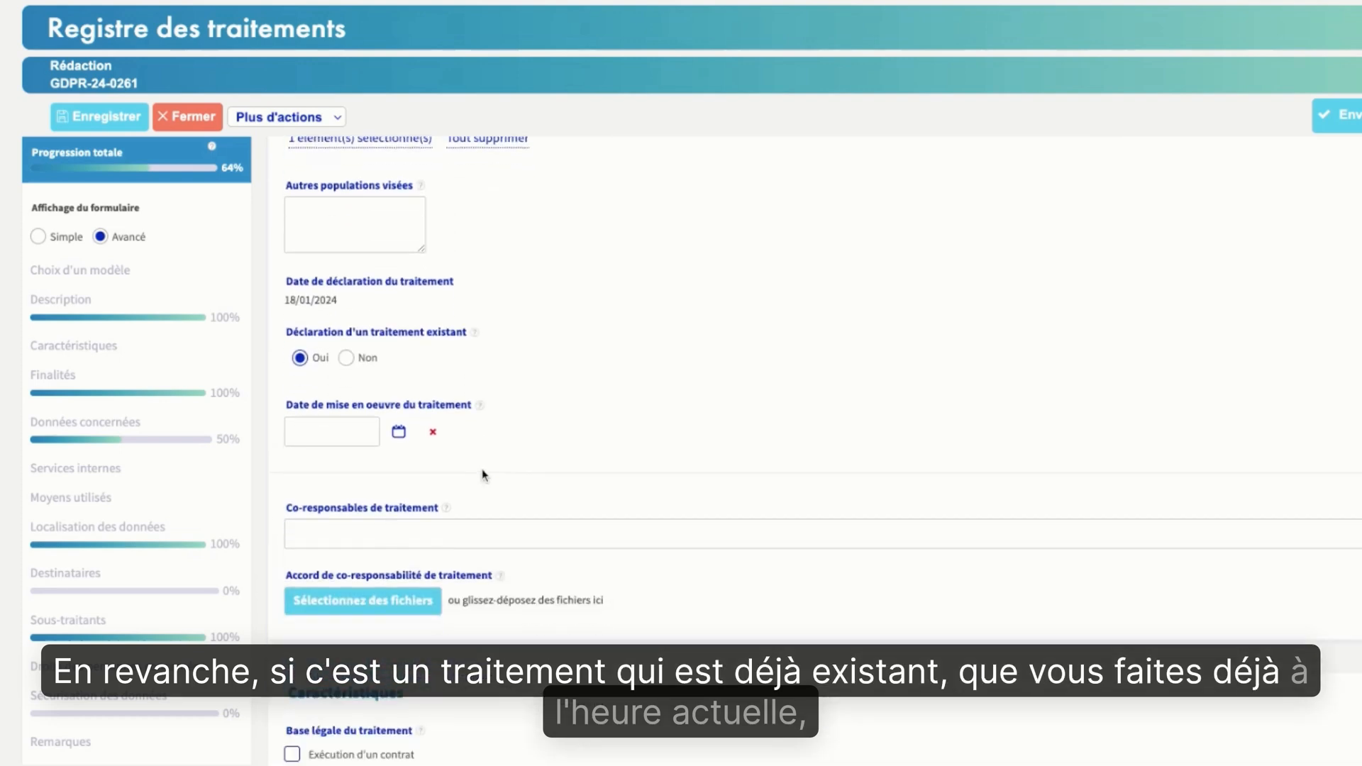
scroll(482, 474, "down", 2)
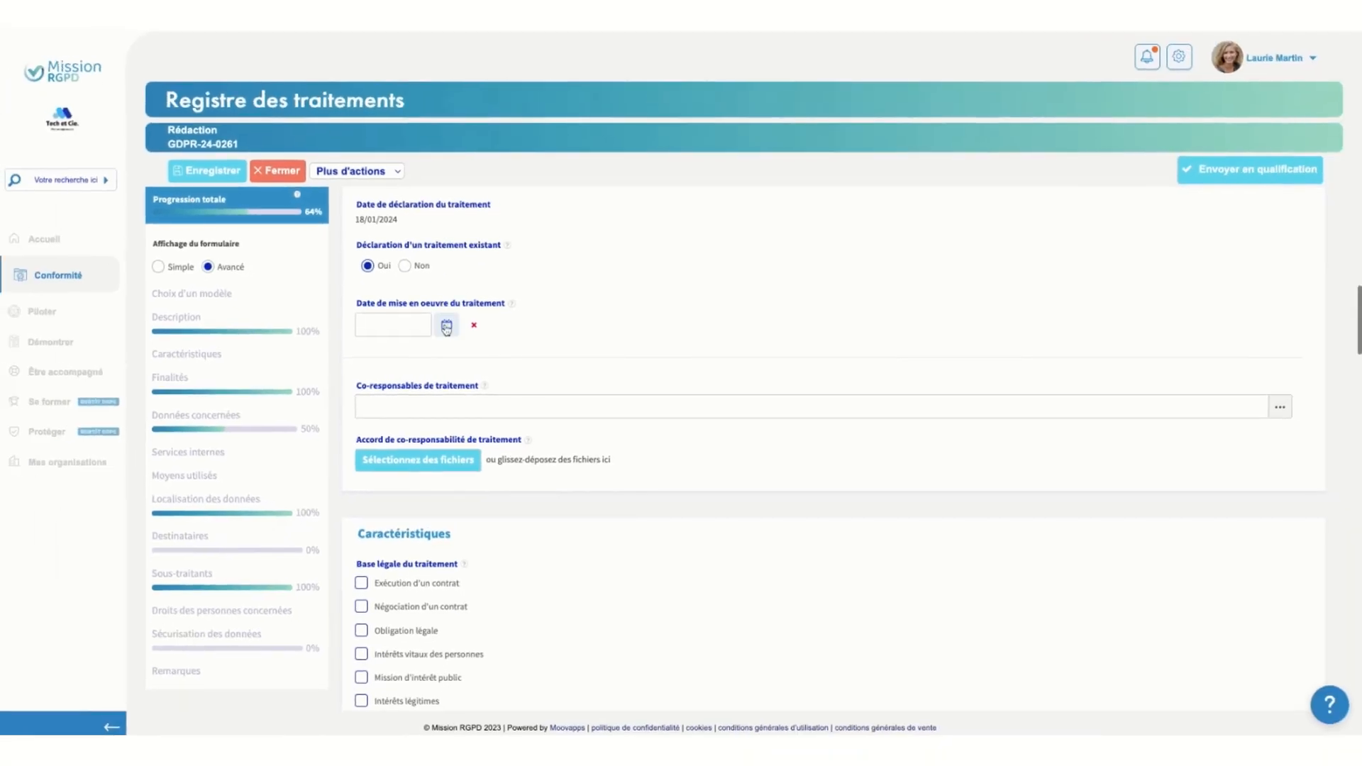
left_click(445, 324)
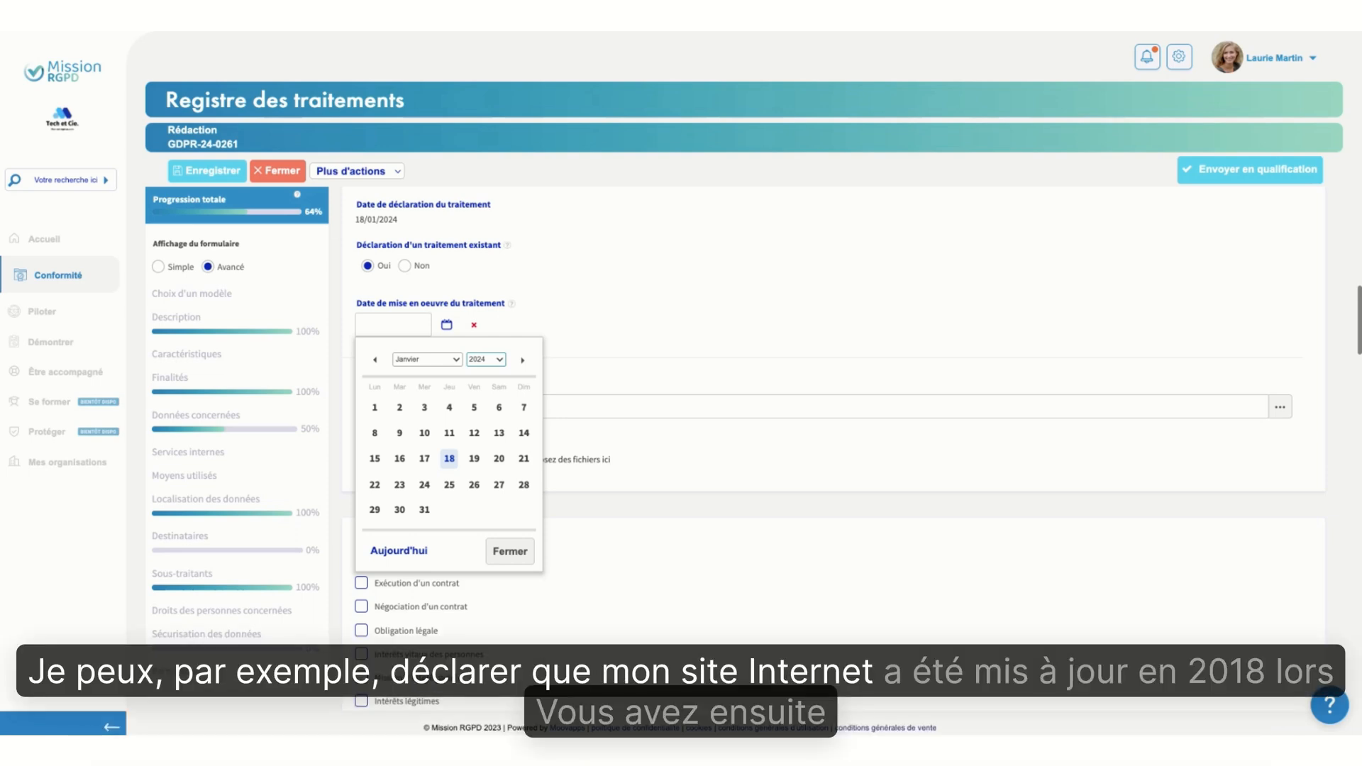
left_click(477, 281)
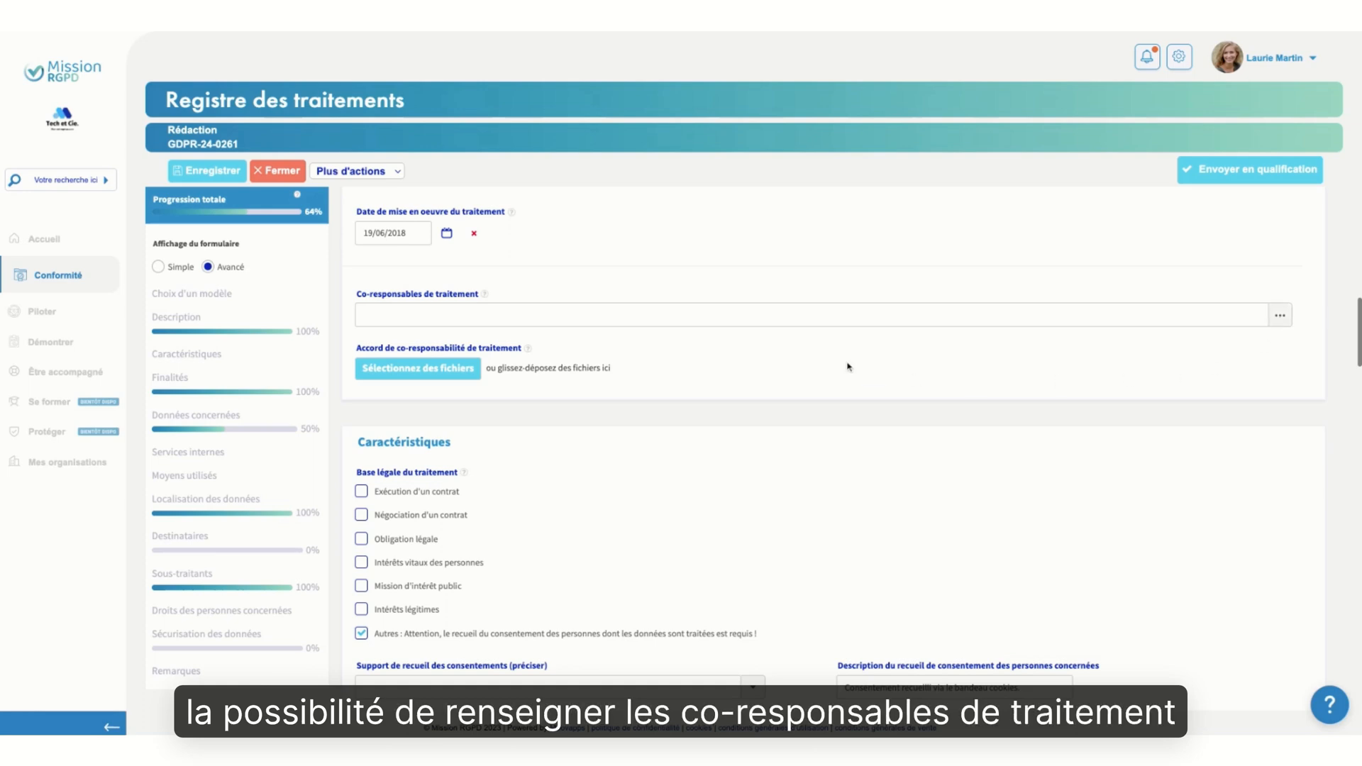
Check the list of available joint controllers and close it without selecting any
mouse_move(484, 295)
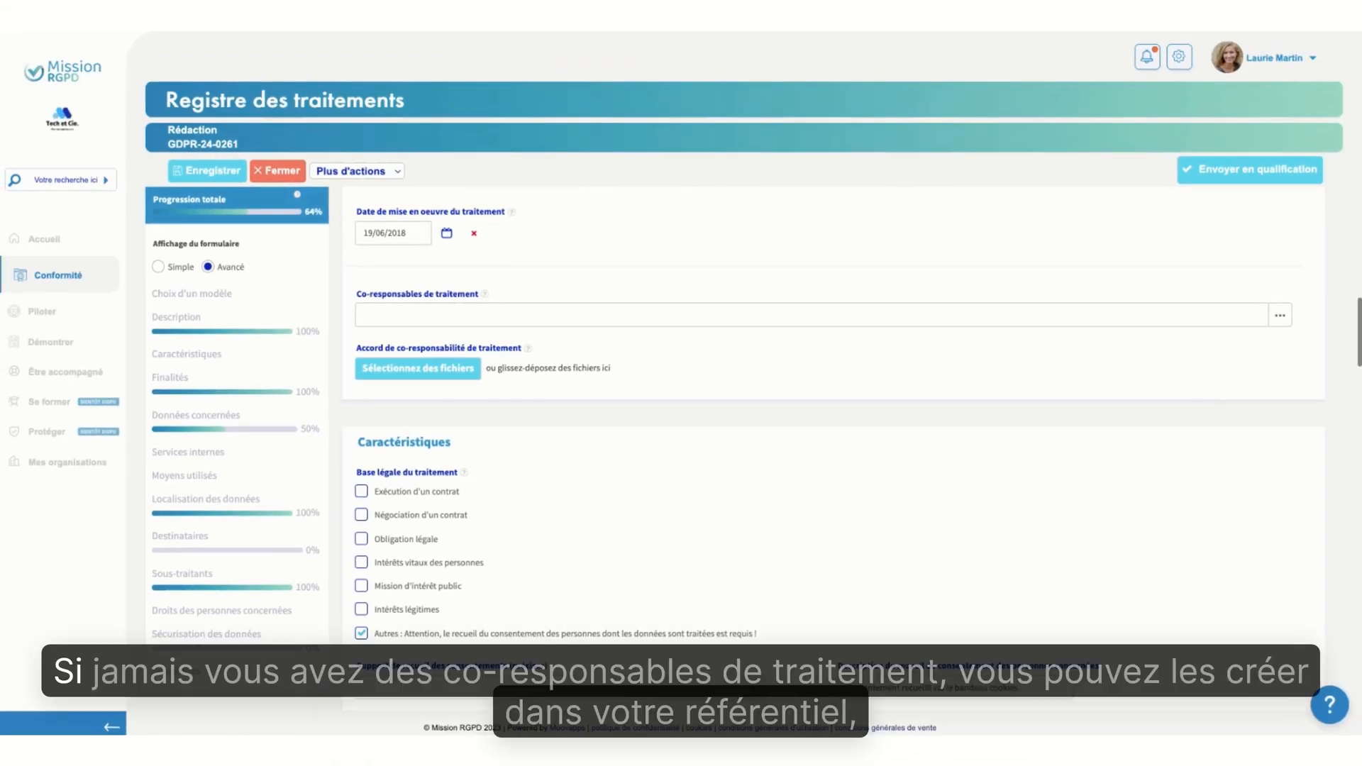
left_click(1279, 315)
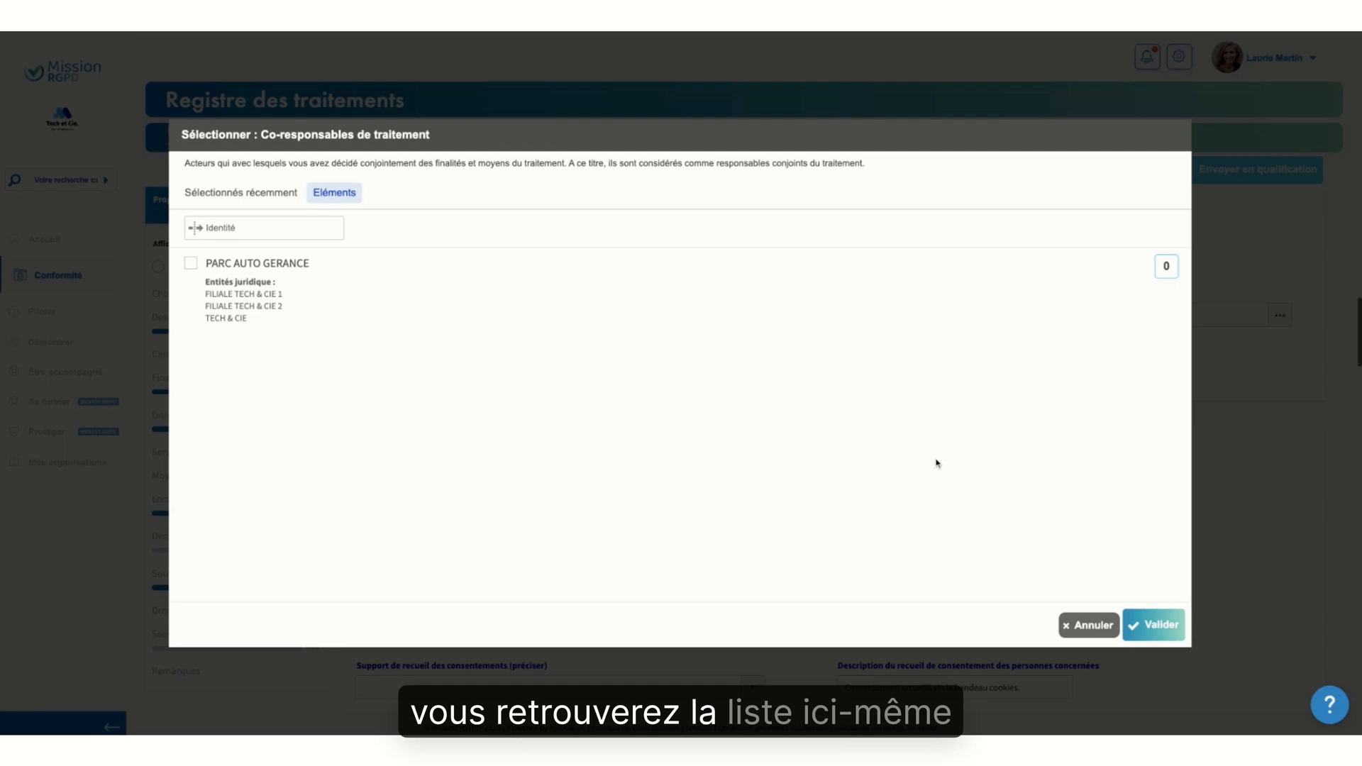
left_click(1089, 625)
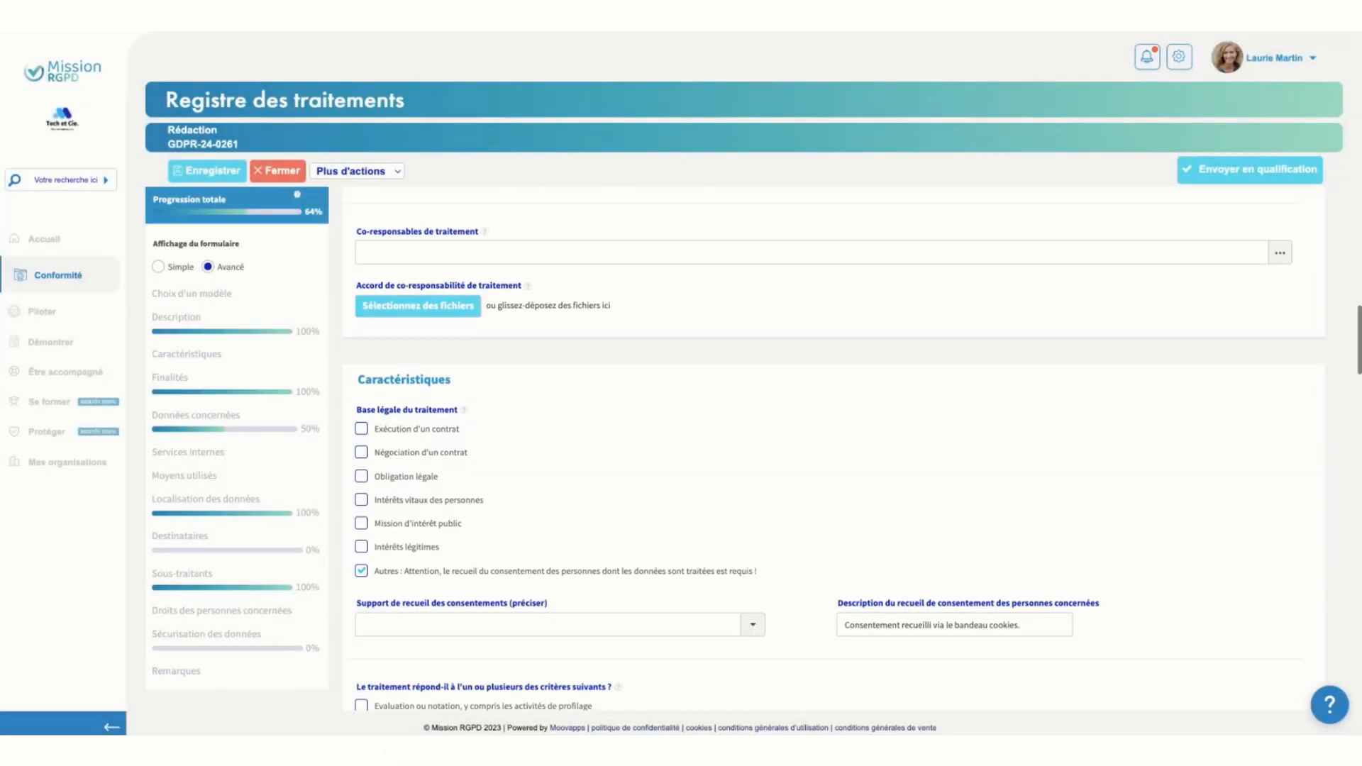
Bring up the virtual help assistant while viewing the legal bases of the processing, and close it again
scroll(833, 449, "down", 2)
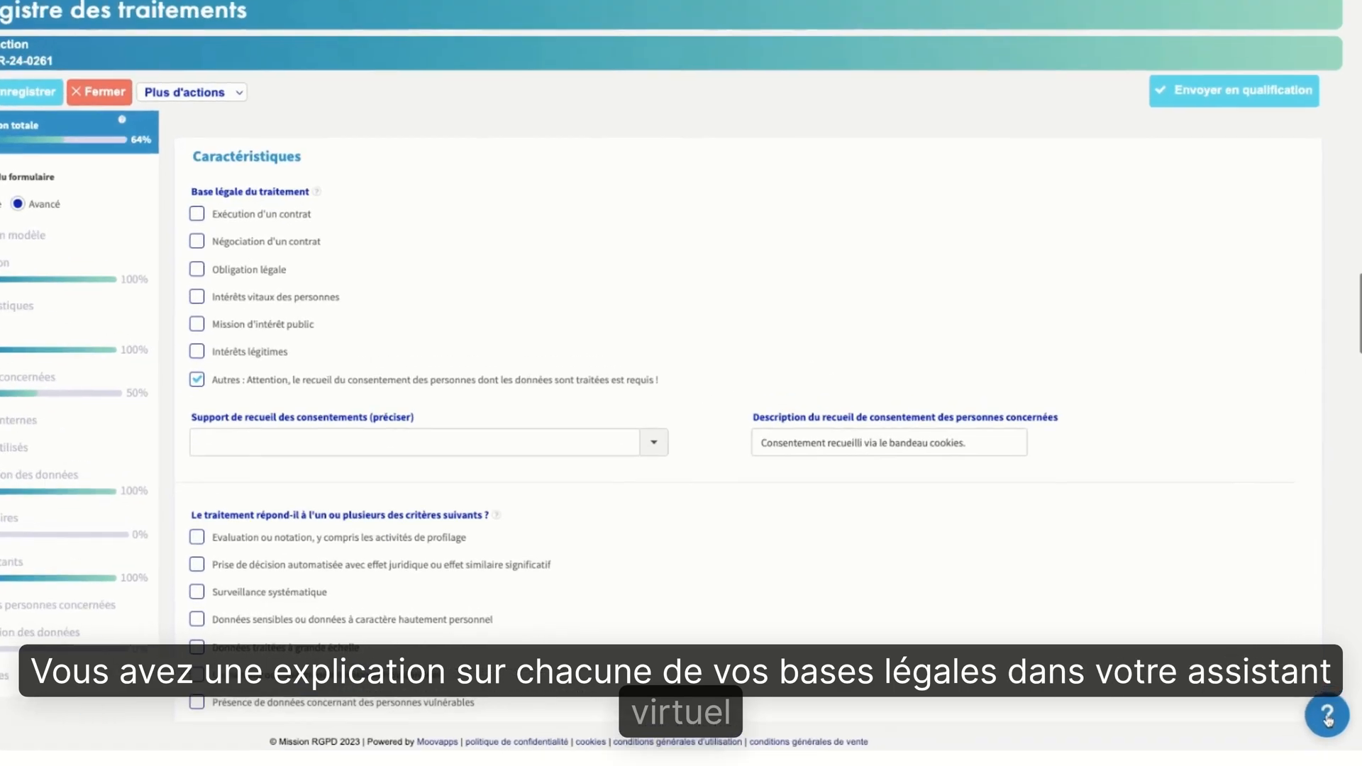
left_click(1329, 704)
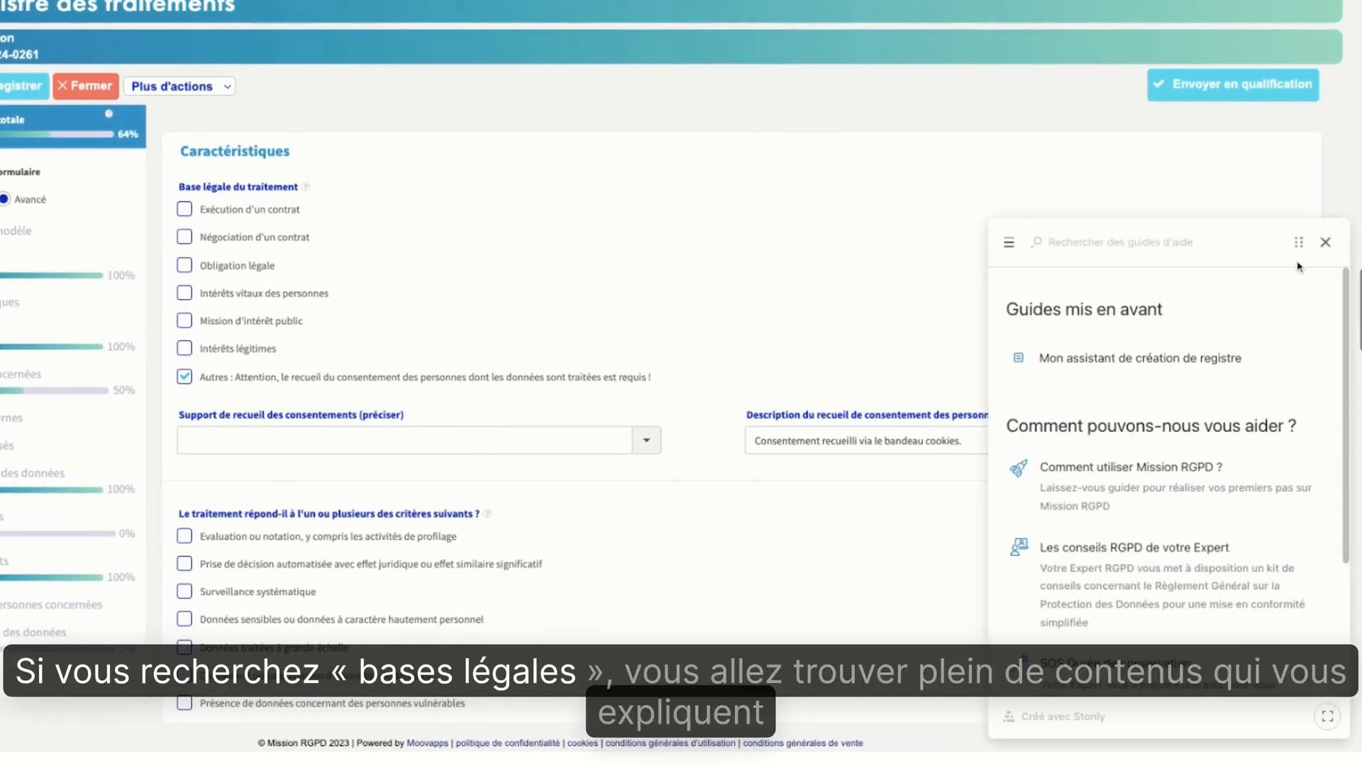
left_click(1325, 242)
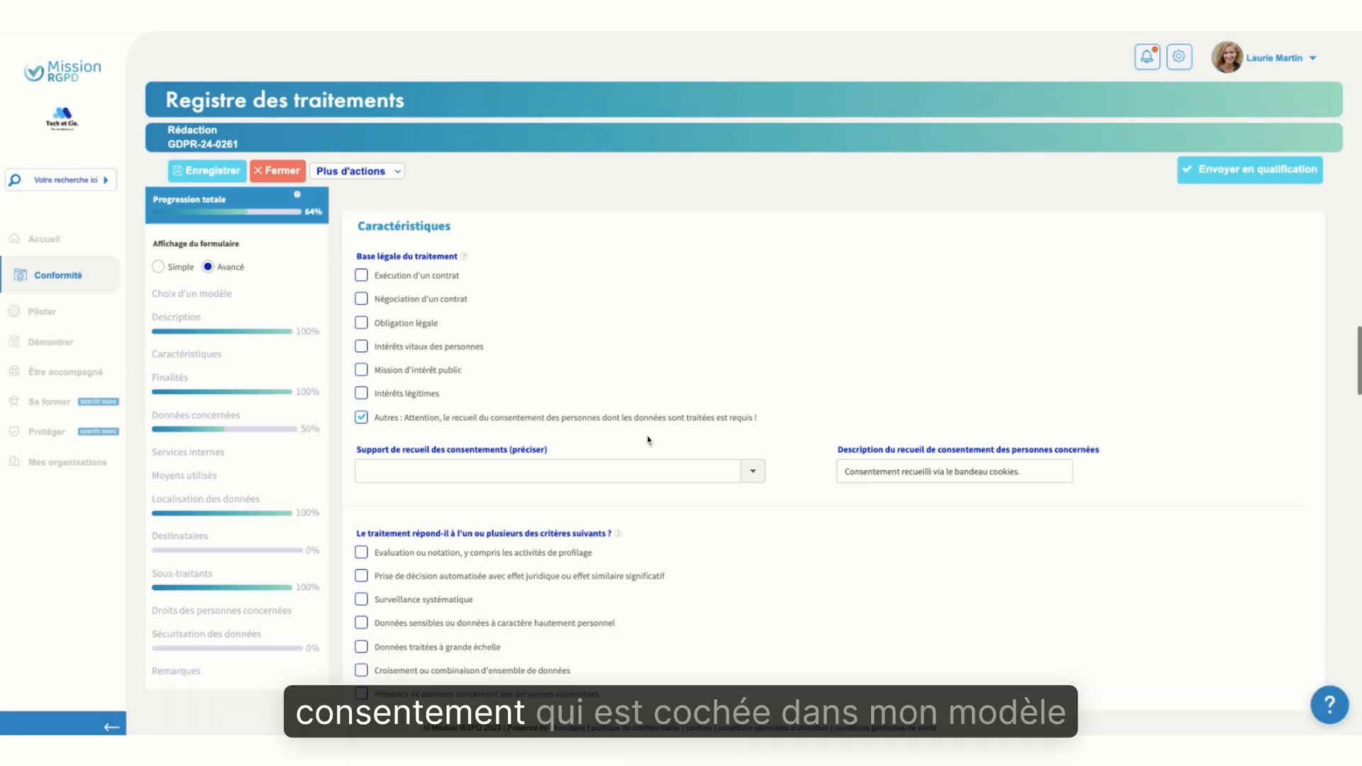
Choose Cases à cocher as the medium for collecting consent
left_click(753, 472)
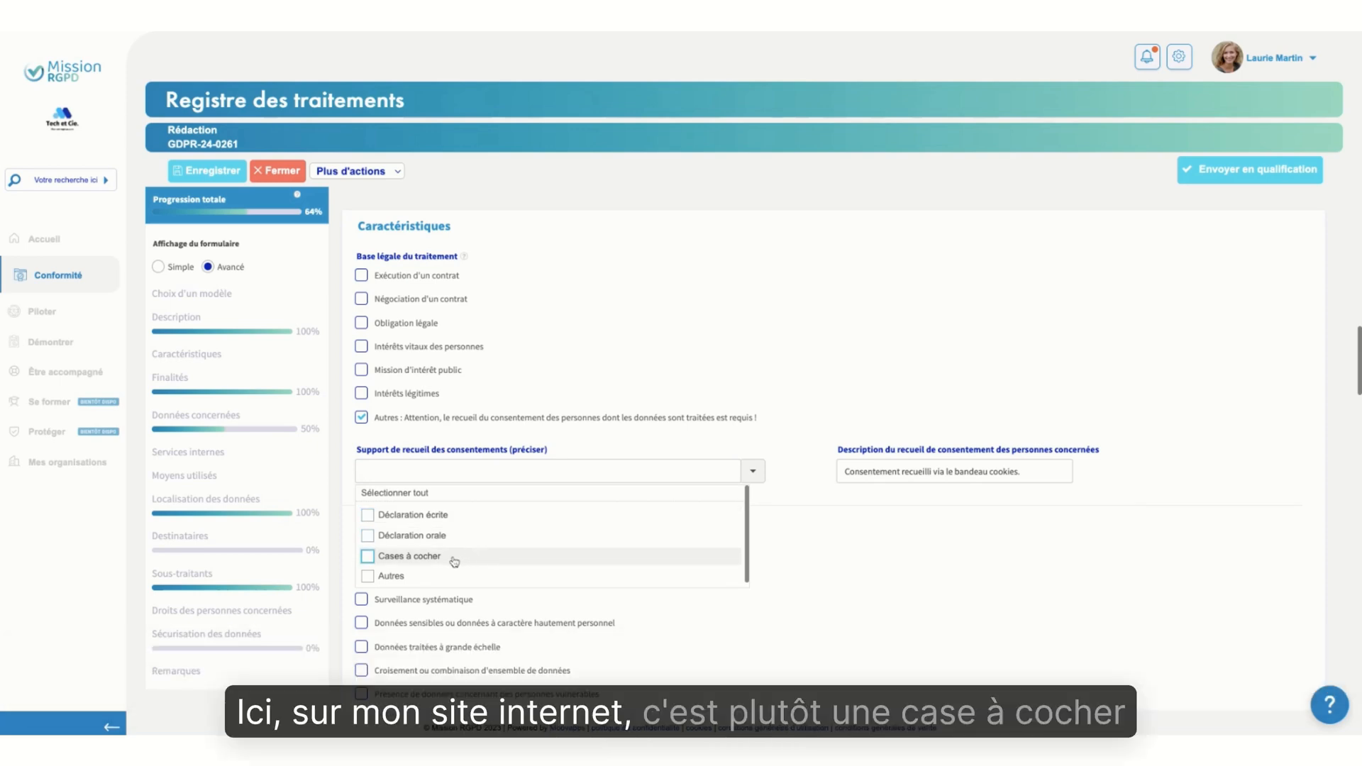
left_click(454, 560)
left_click(834, 494)
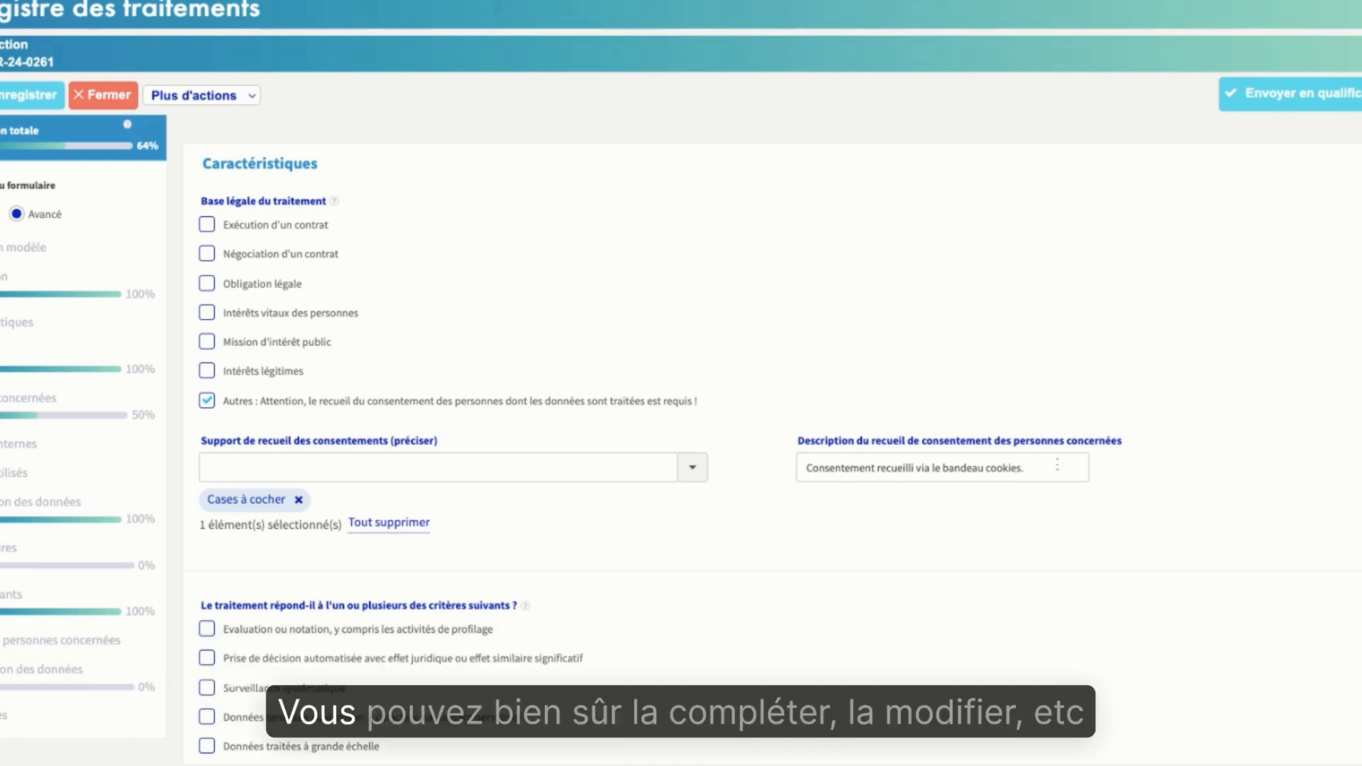
Extend the consent collection description so it reads "Consentement recueilli via le bandeau cookies sur le site"
left_click(1057, 465)
key("BackSpace")
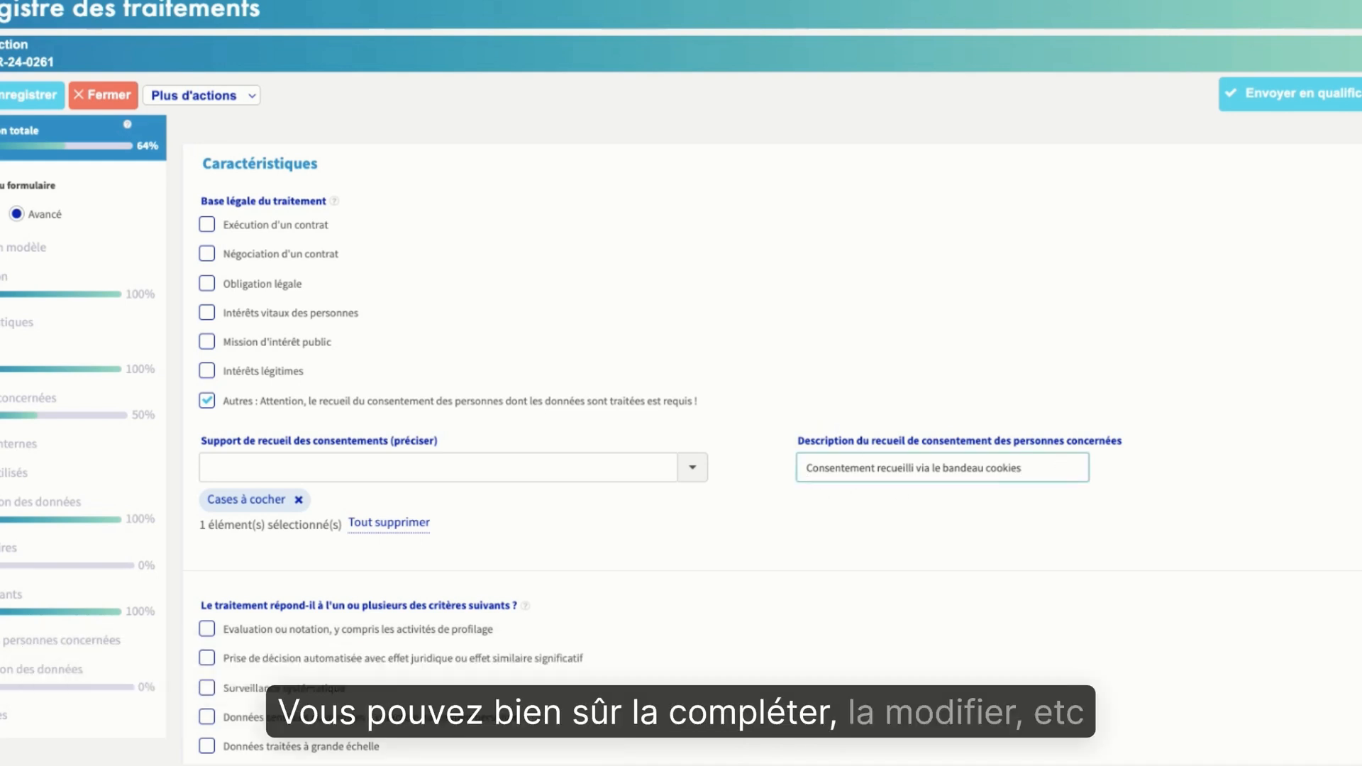
type("sur")
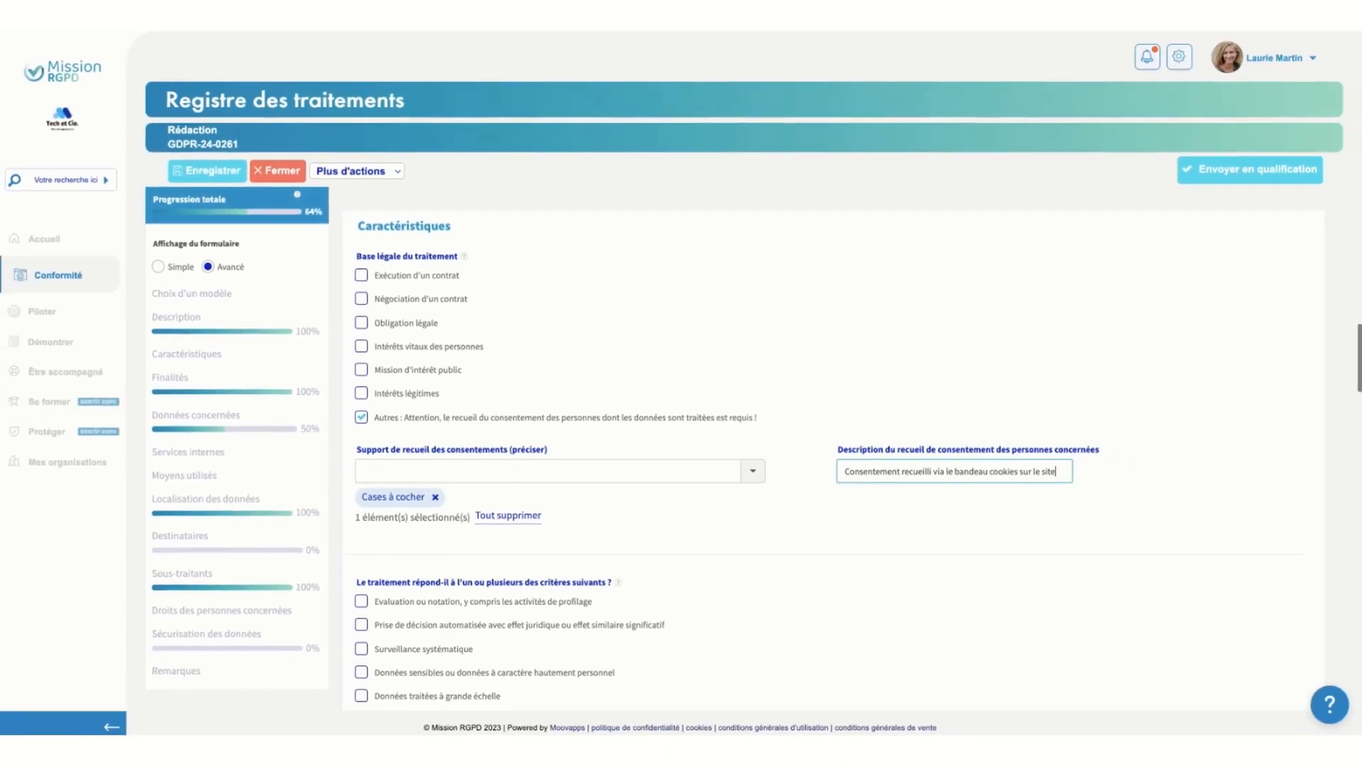
type(" le site")
Leave all risk criteria unticked and answer Non for building video surveillance after checking the extra fields offered by Oui
scroll(970, 520, "down", 4)
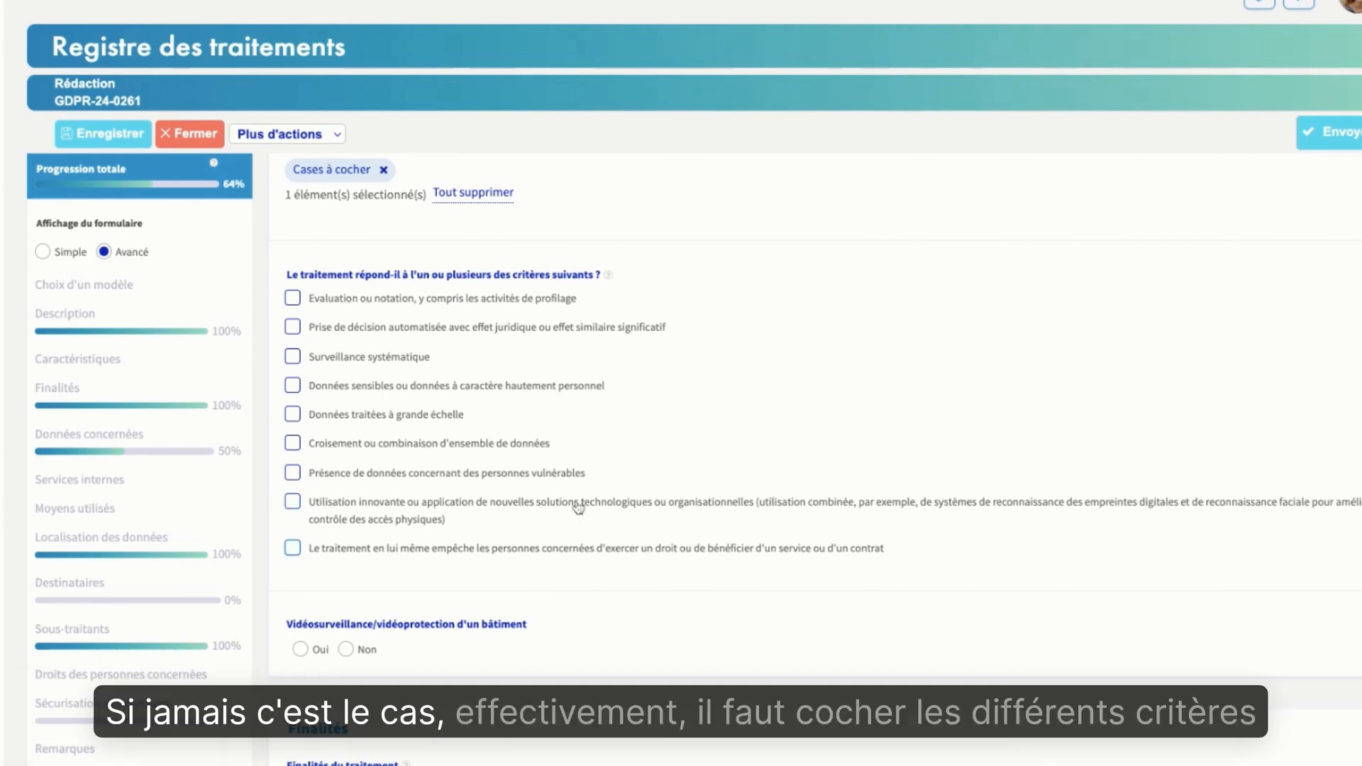
left_click(293, 385)
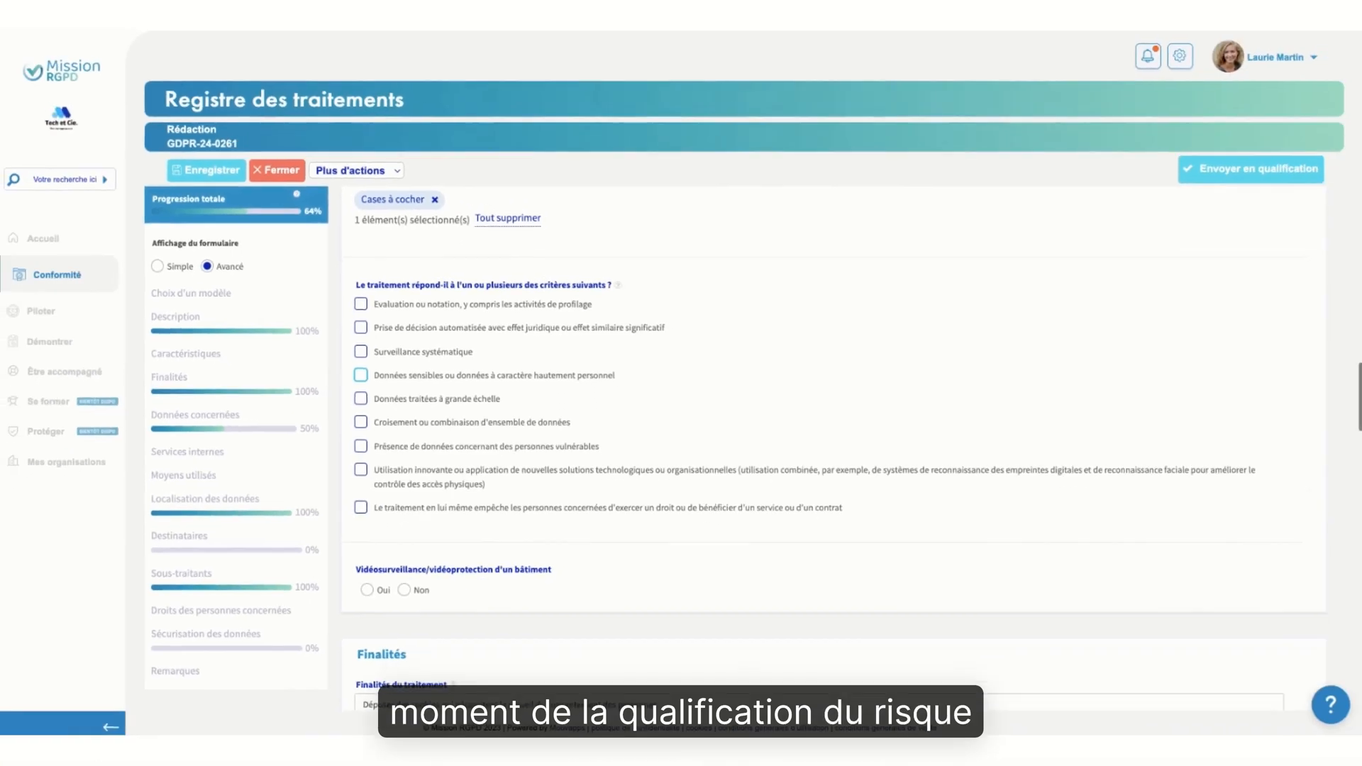
scroll(528, 421, "down", 3)
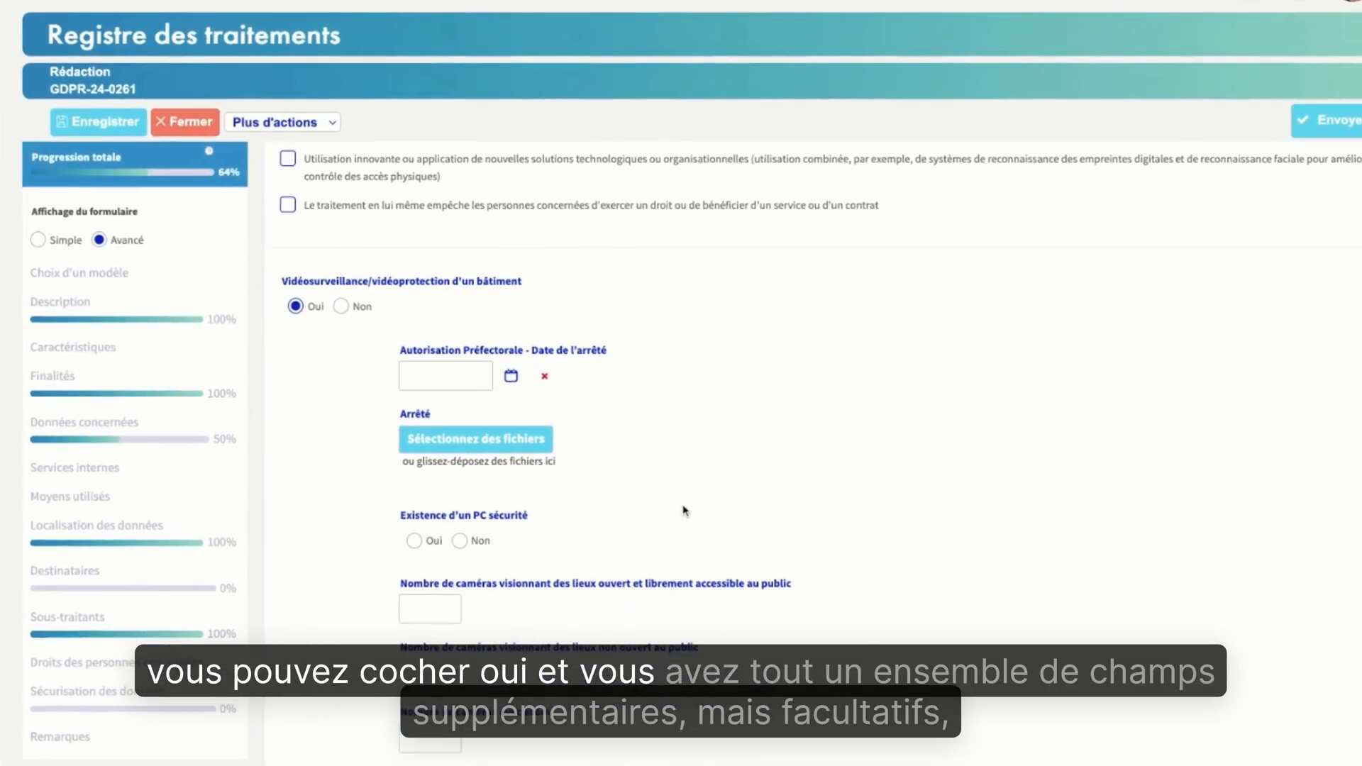
scroll(684, 486, "down", 2)
scroll(684, 509, "down", 6)
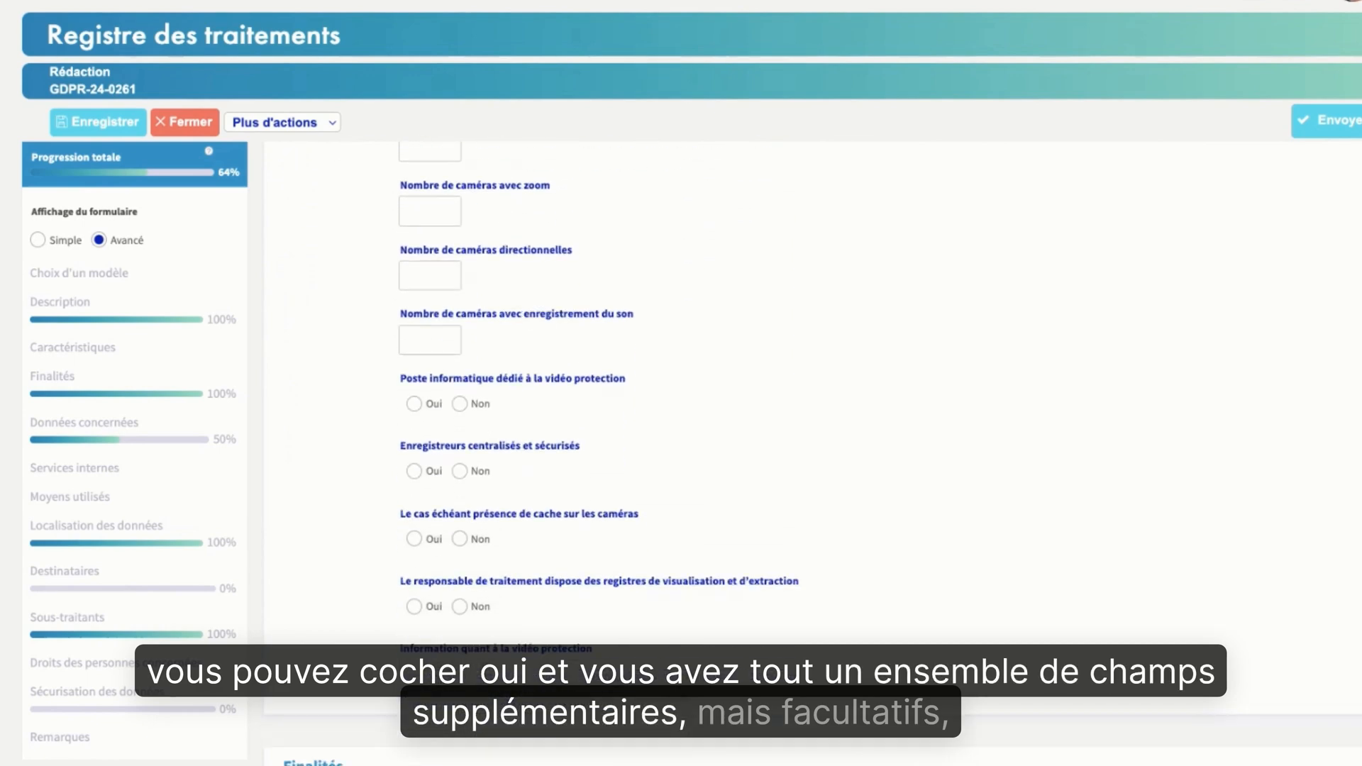
scroll(684, 454, "up", 4)
scroll(684, 454, "up", 3)
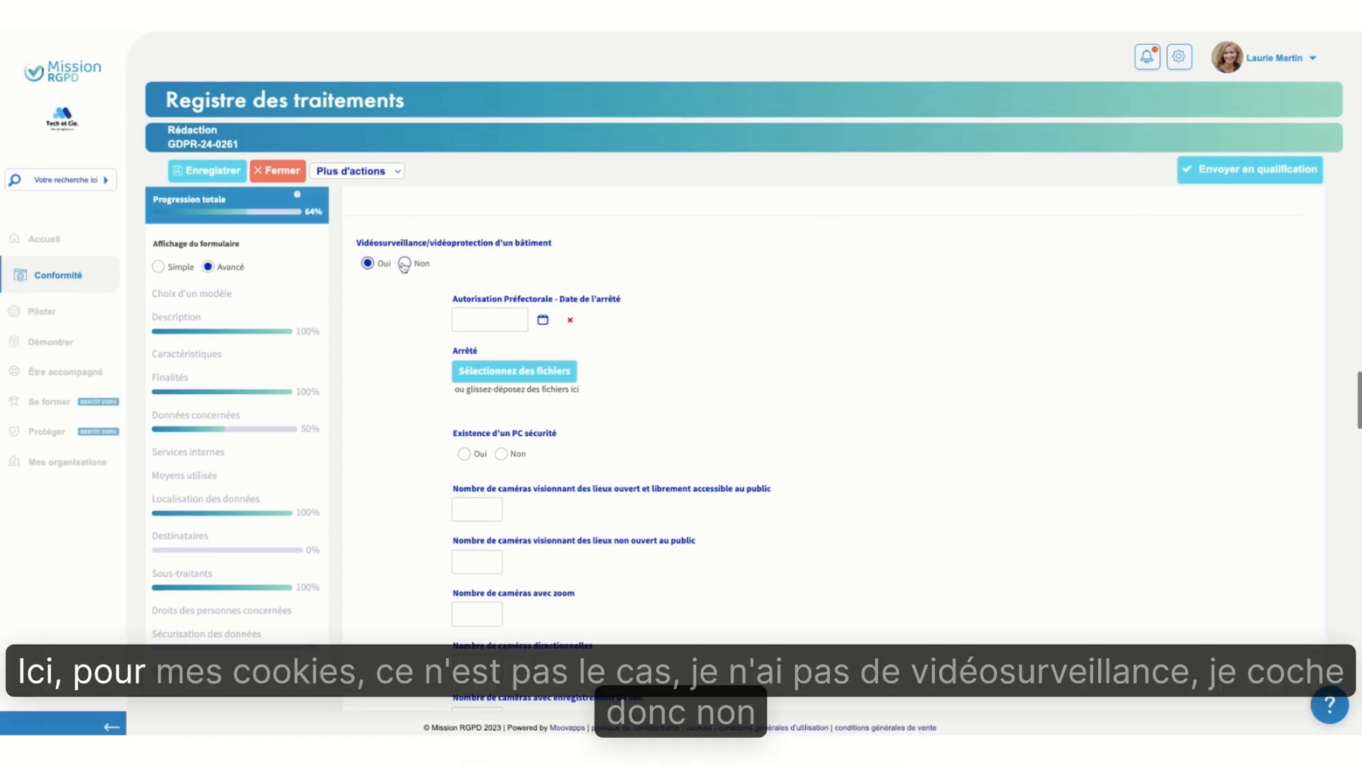
left_click(404, 263)
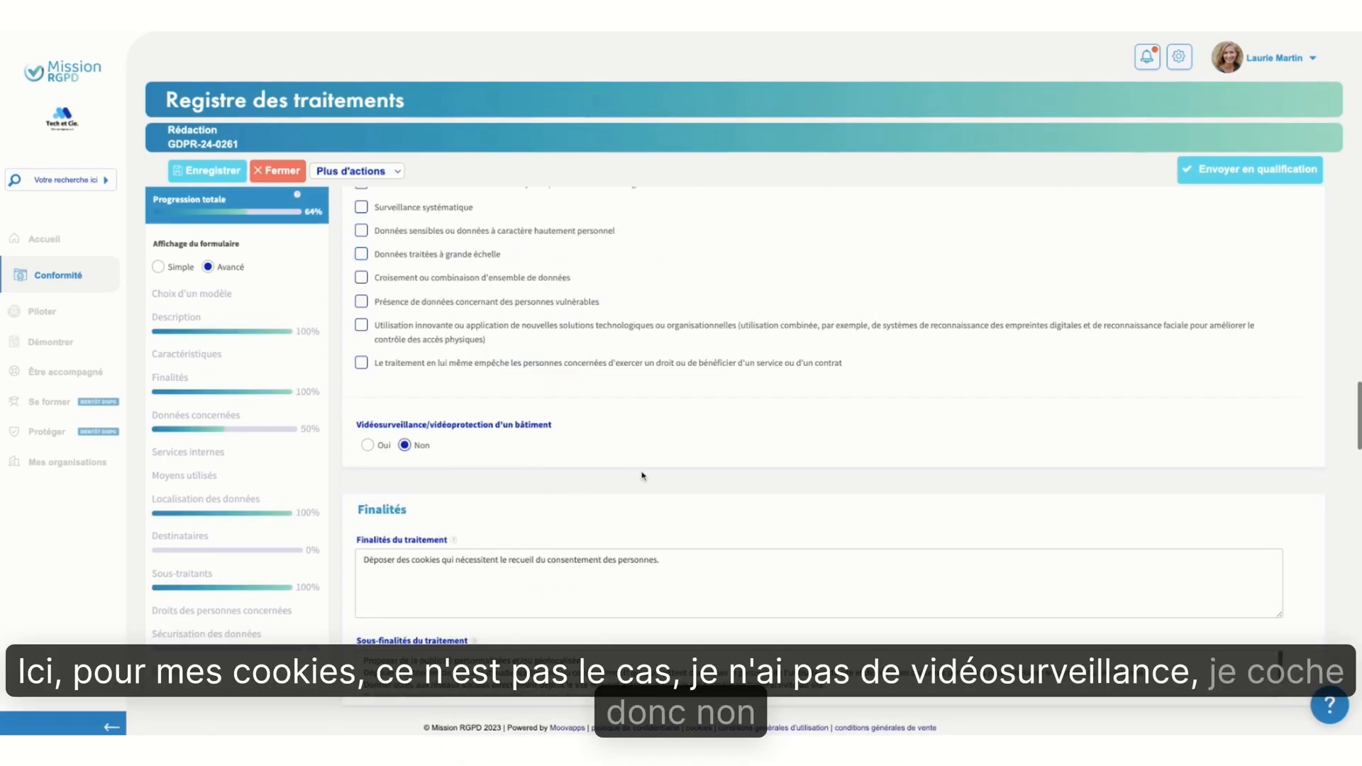
Enlarge the processing's sub-purposes text and delete its line "Proposer de la publicité personnalisées et/ou géolocalisée."
scroll(643, 476, "down", 3)
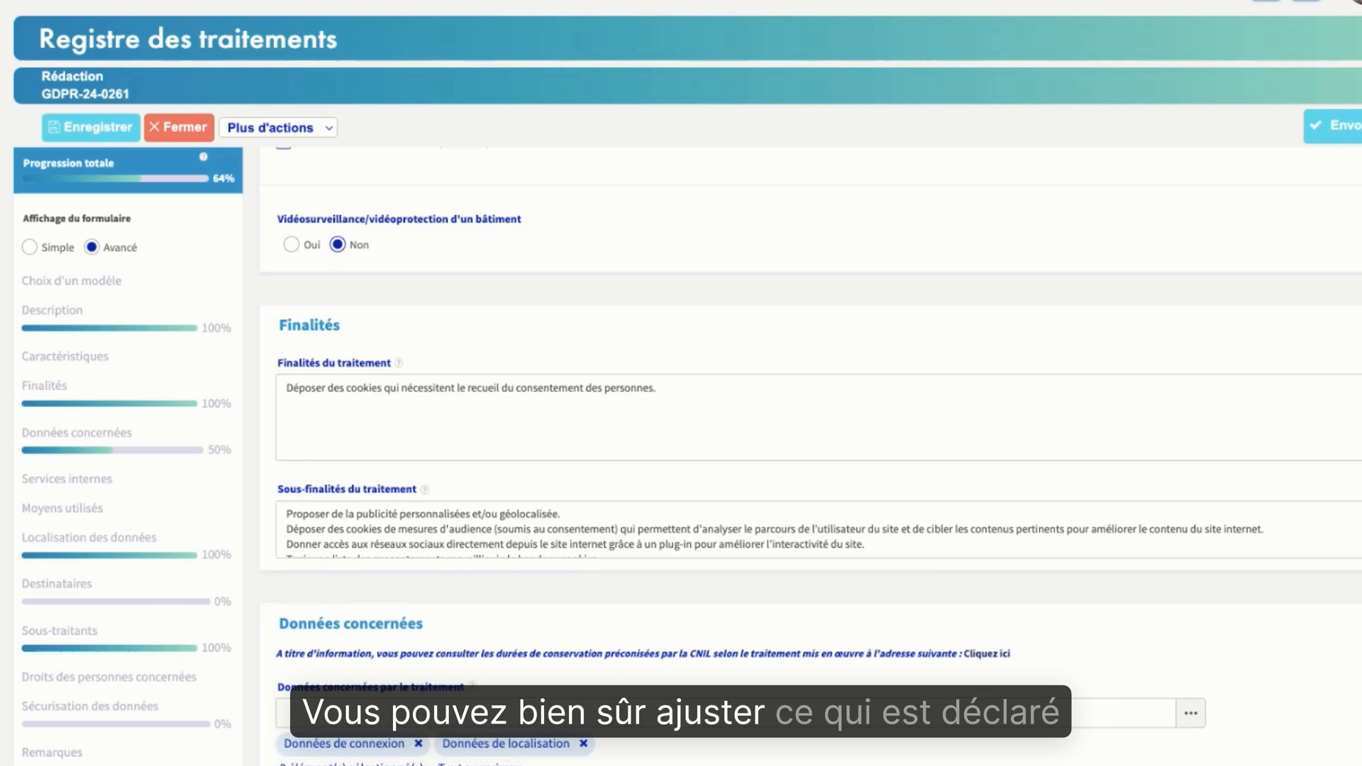
left_click_drag(1361, 557, 1361, 647)
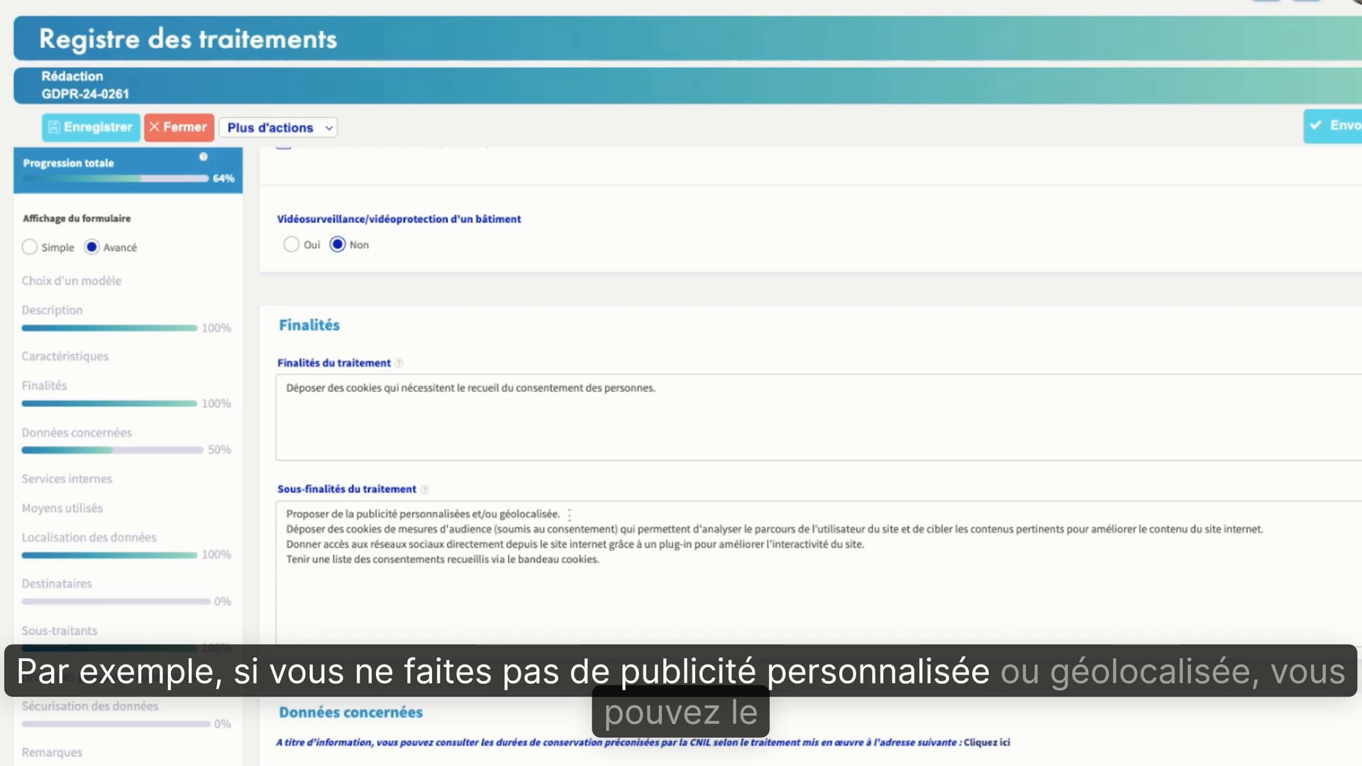
left_click_drag(569, 514, 286, 513)
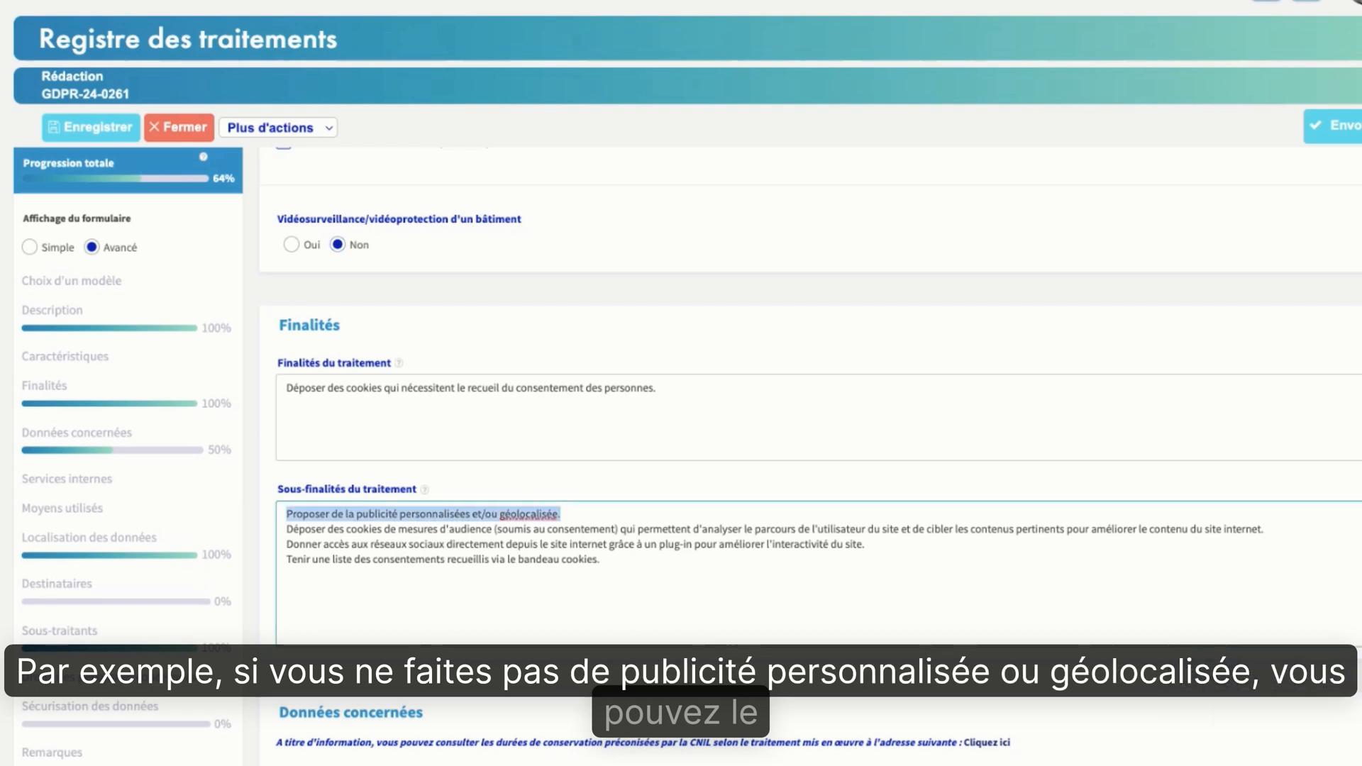
key("BackSpace")
key("Delete")
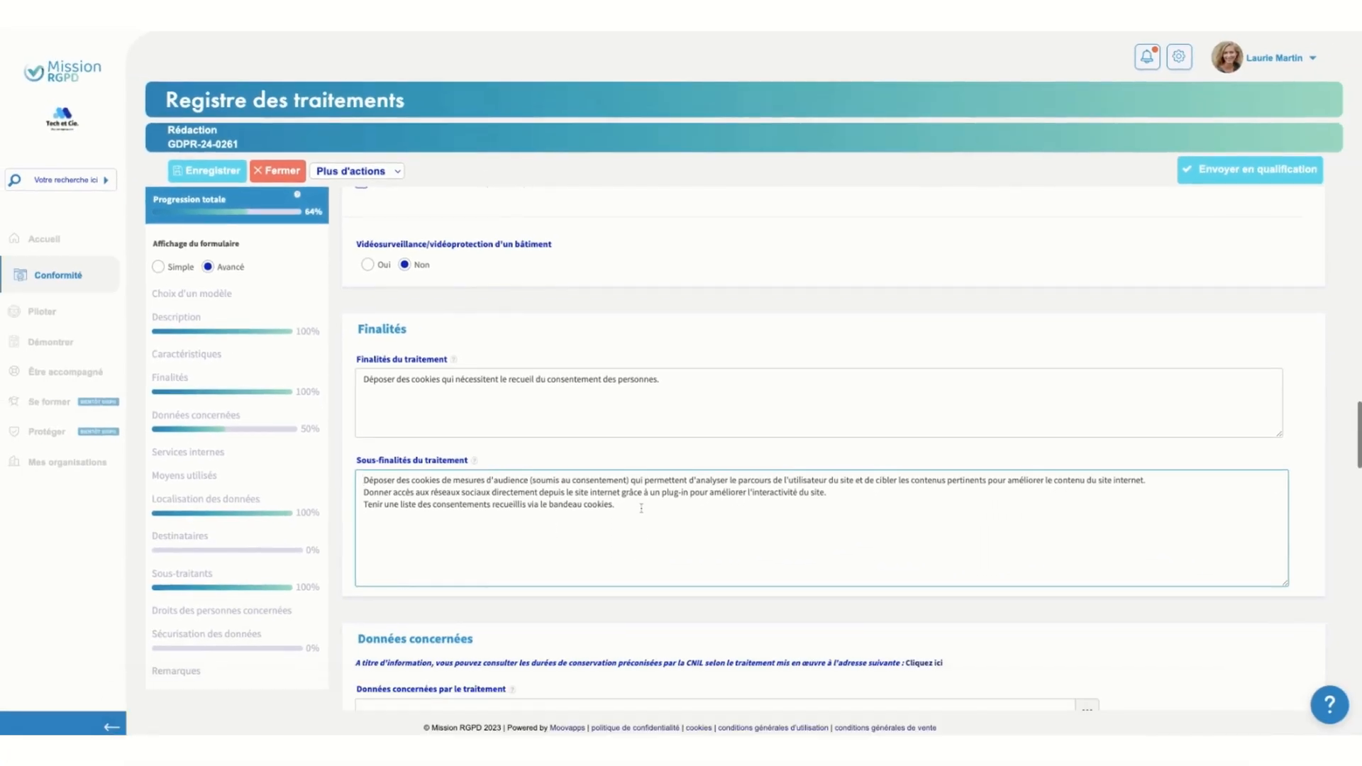
left_click(621, 506)
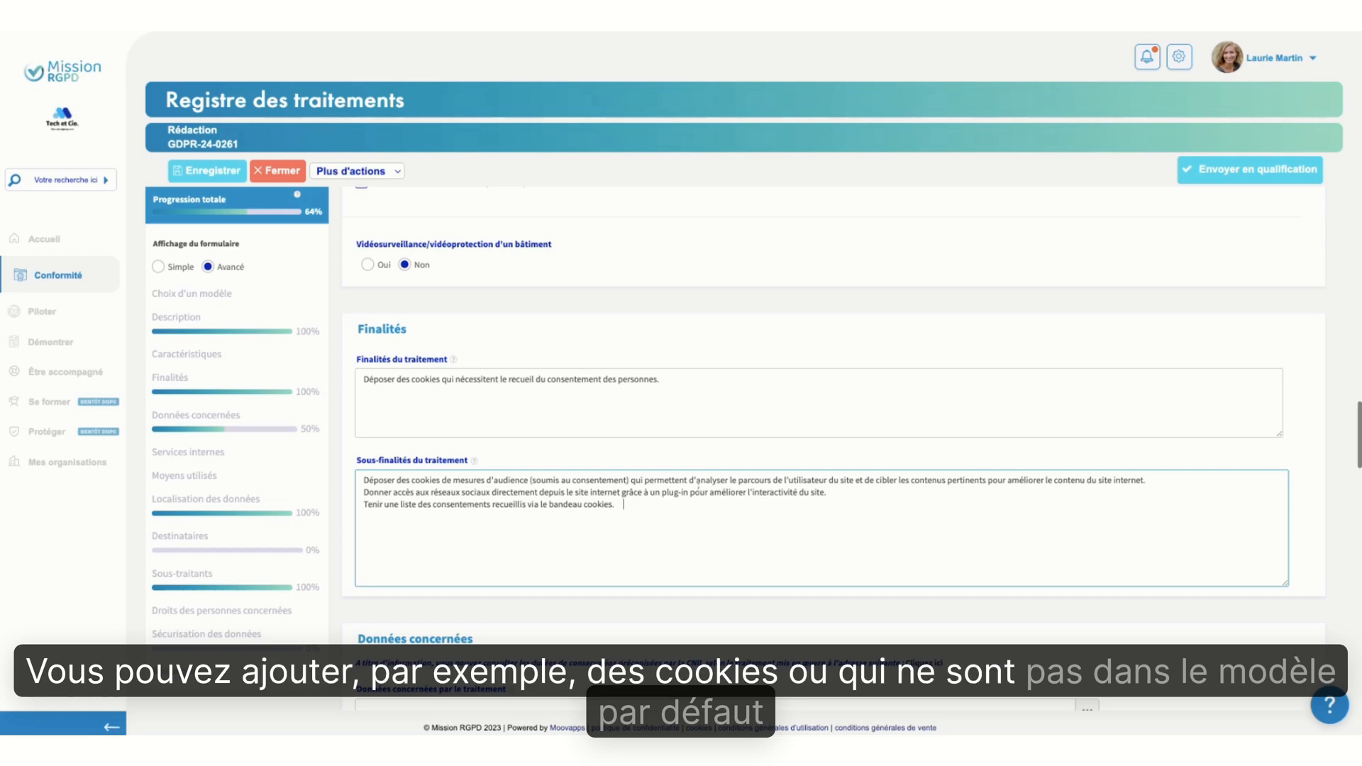
Browse the list of data categories available for the processing and close it without changing the selection
scroll(819, 395, "down", 4)
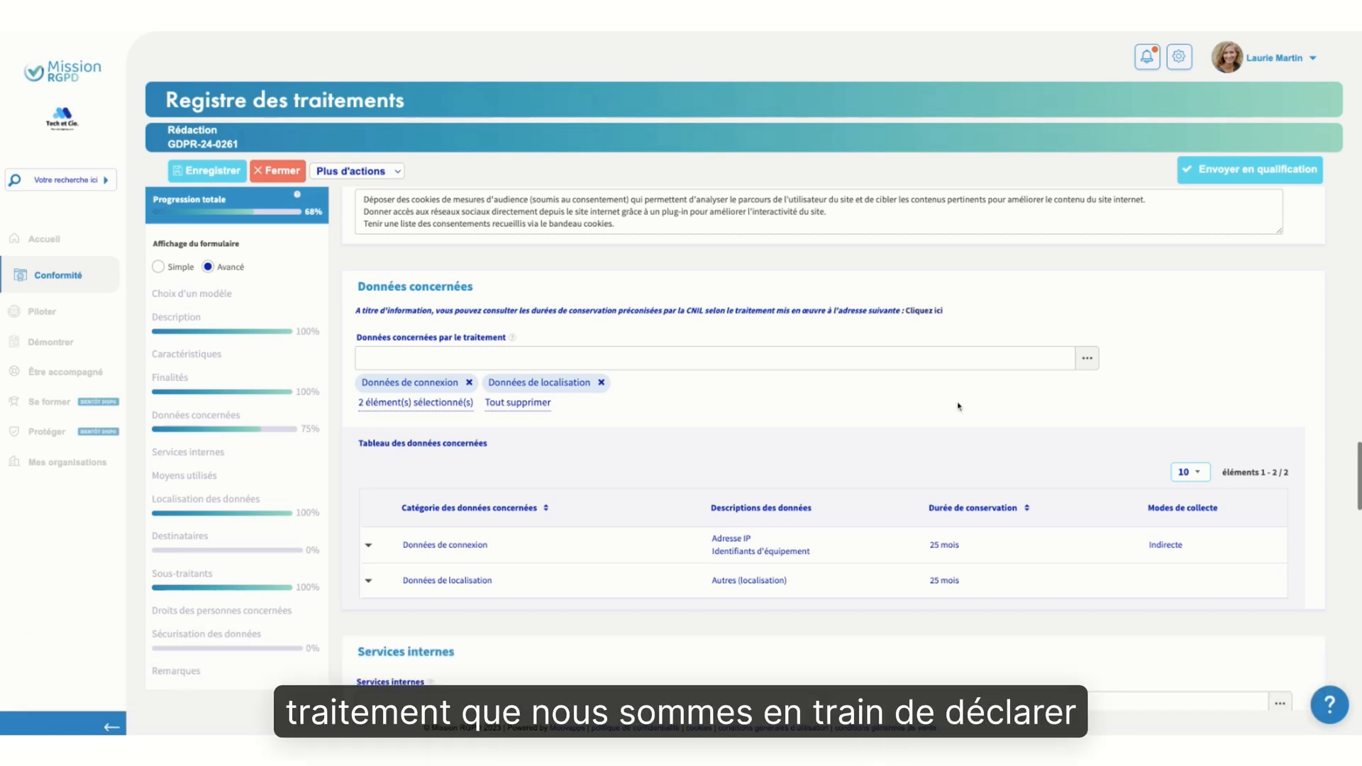
left_click(1087, 358)
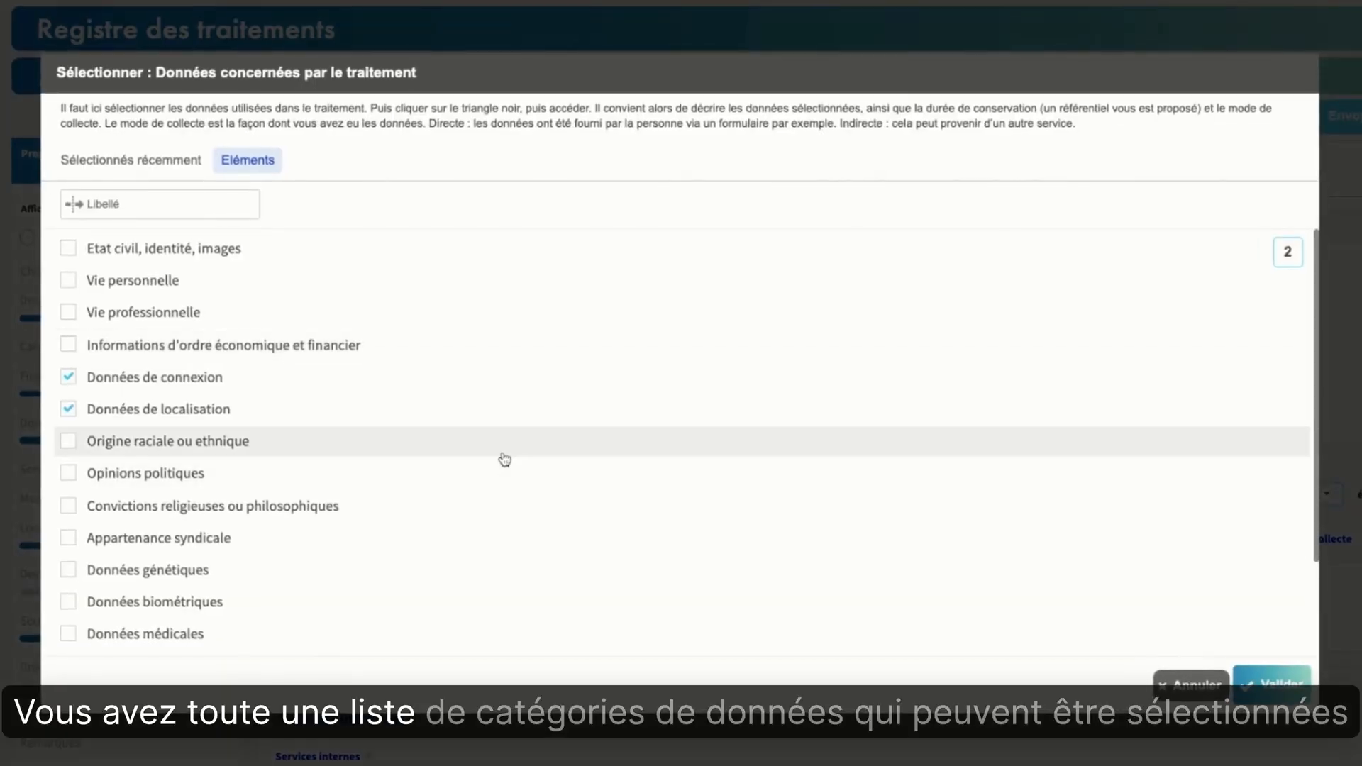
scroll(504, 460, "down", 2)
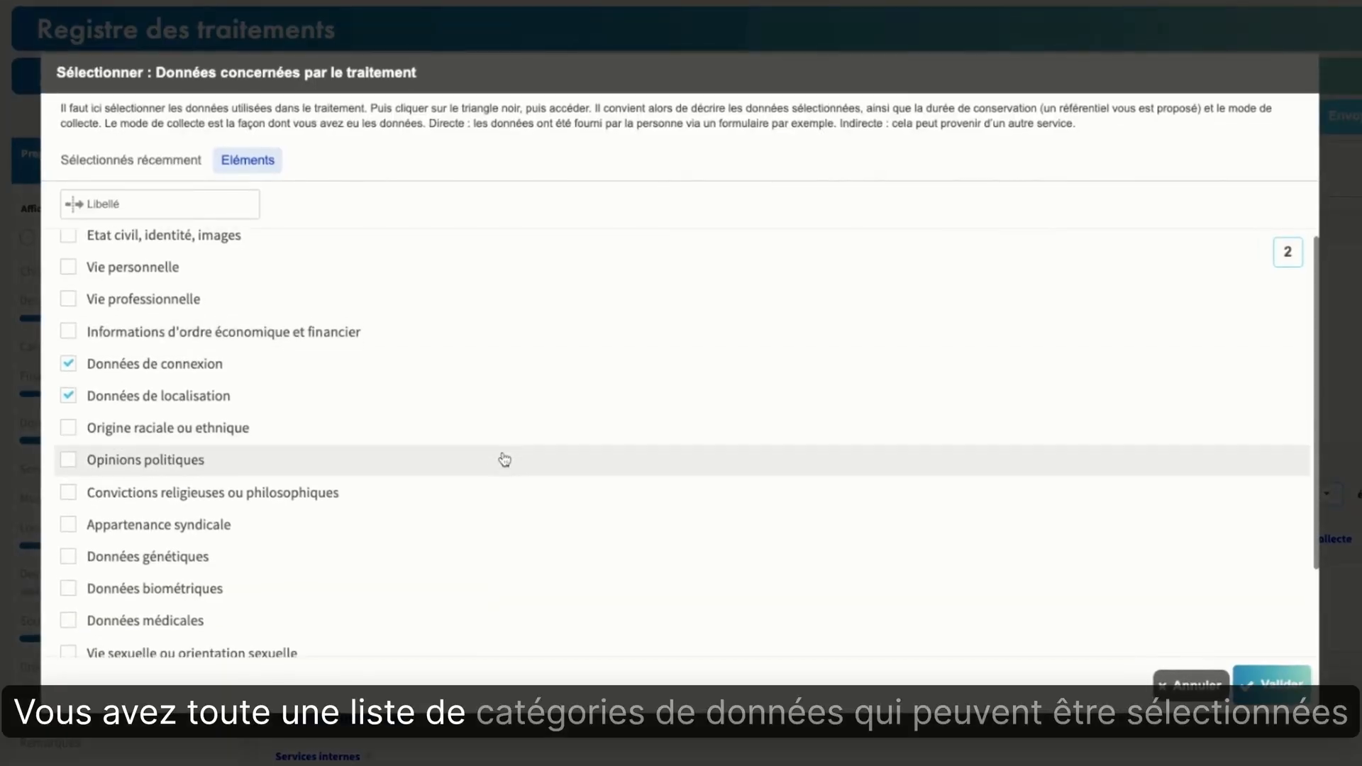
scroll(504, 447, "up", 2)
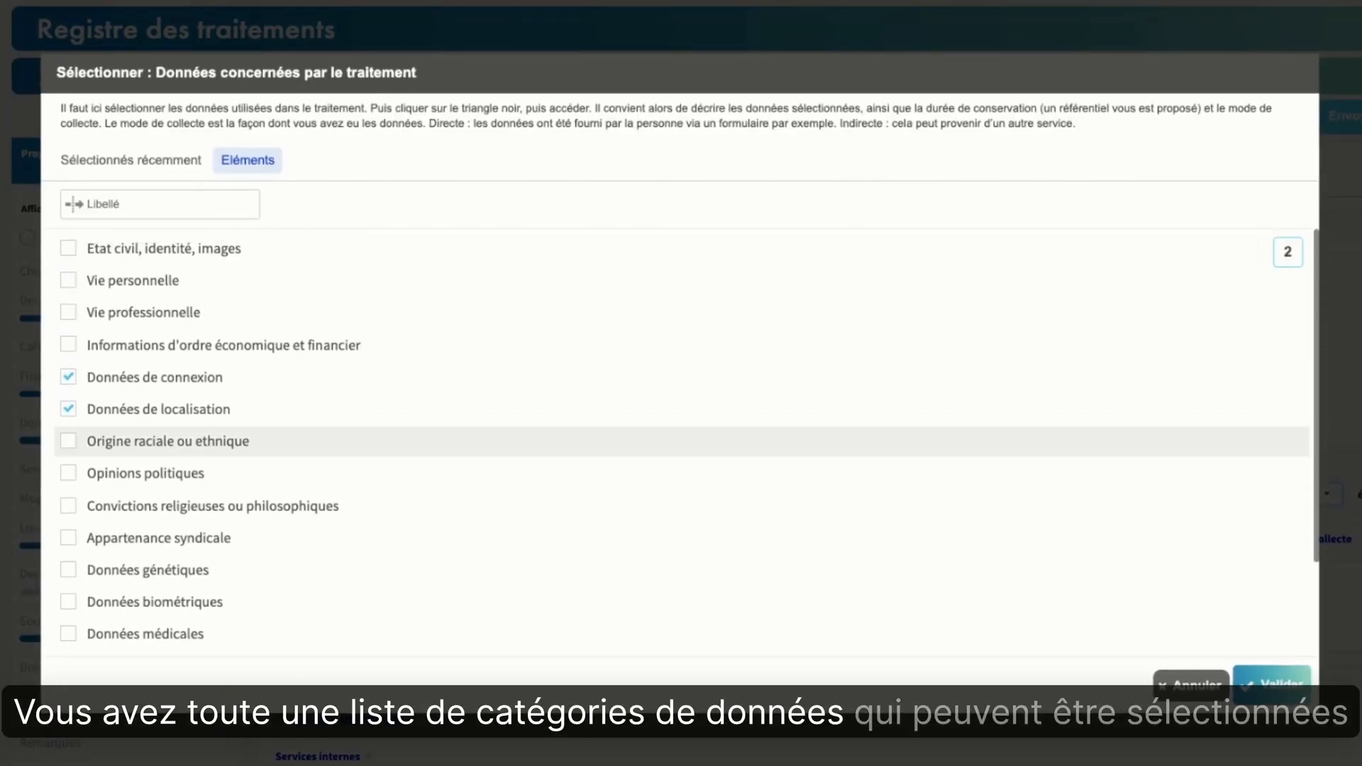
left_click(1164, 688)
left_click(733, 512)
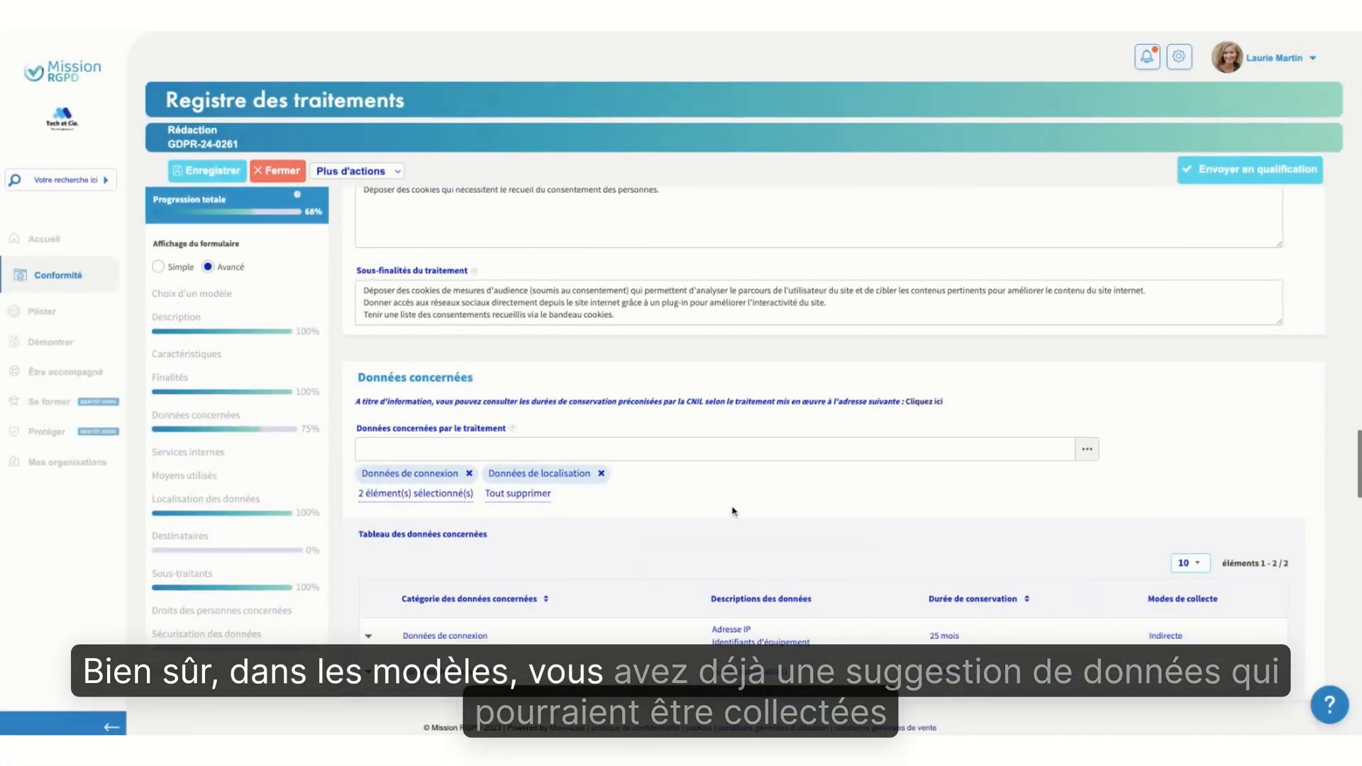
Remove Données de localisation from the data concerned by the processing
scroll(733, 511, "down", 1)
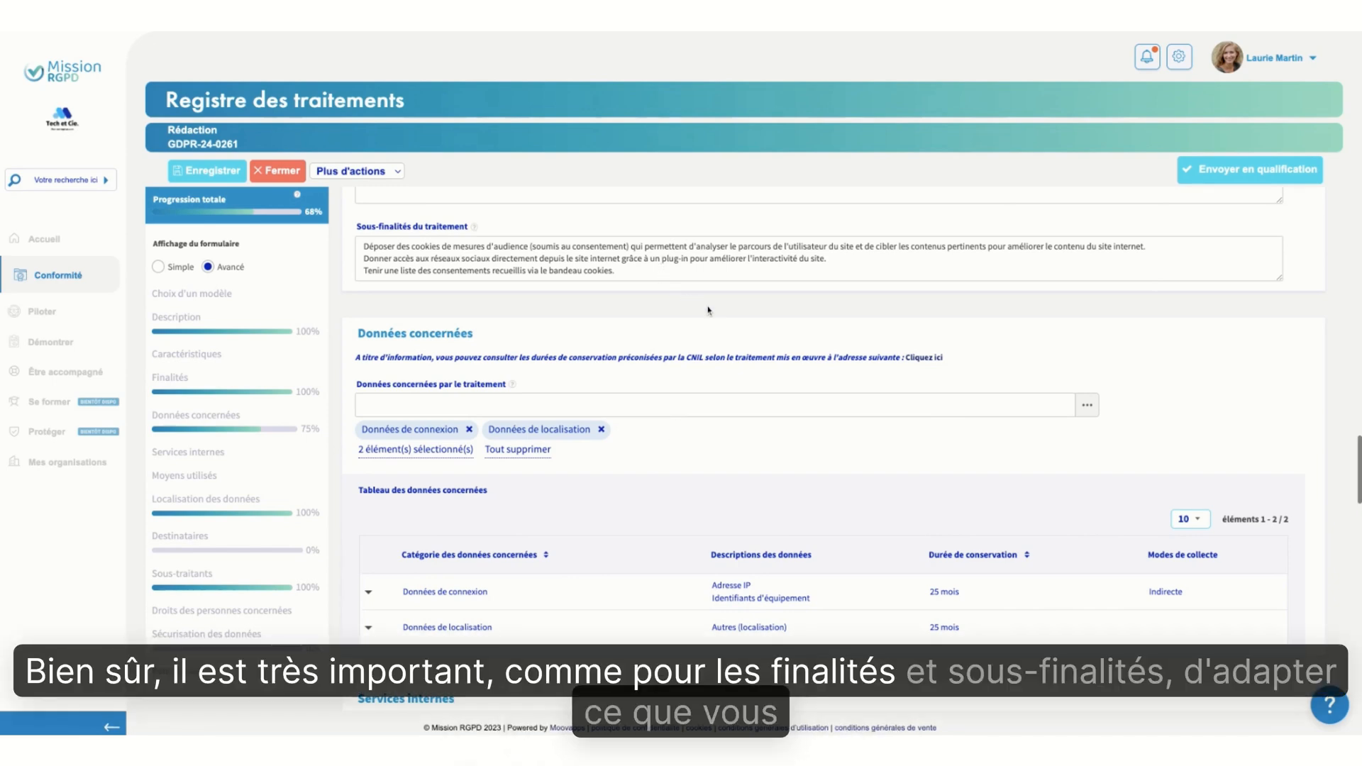
scroll(680, 488, "down", 1)
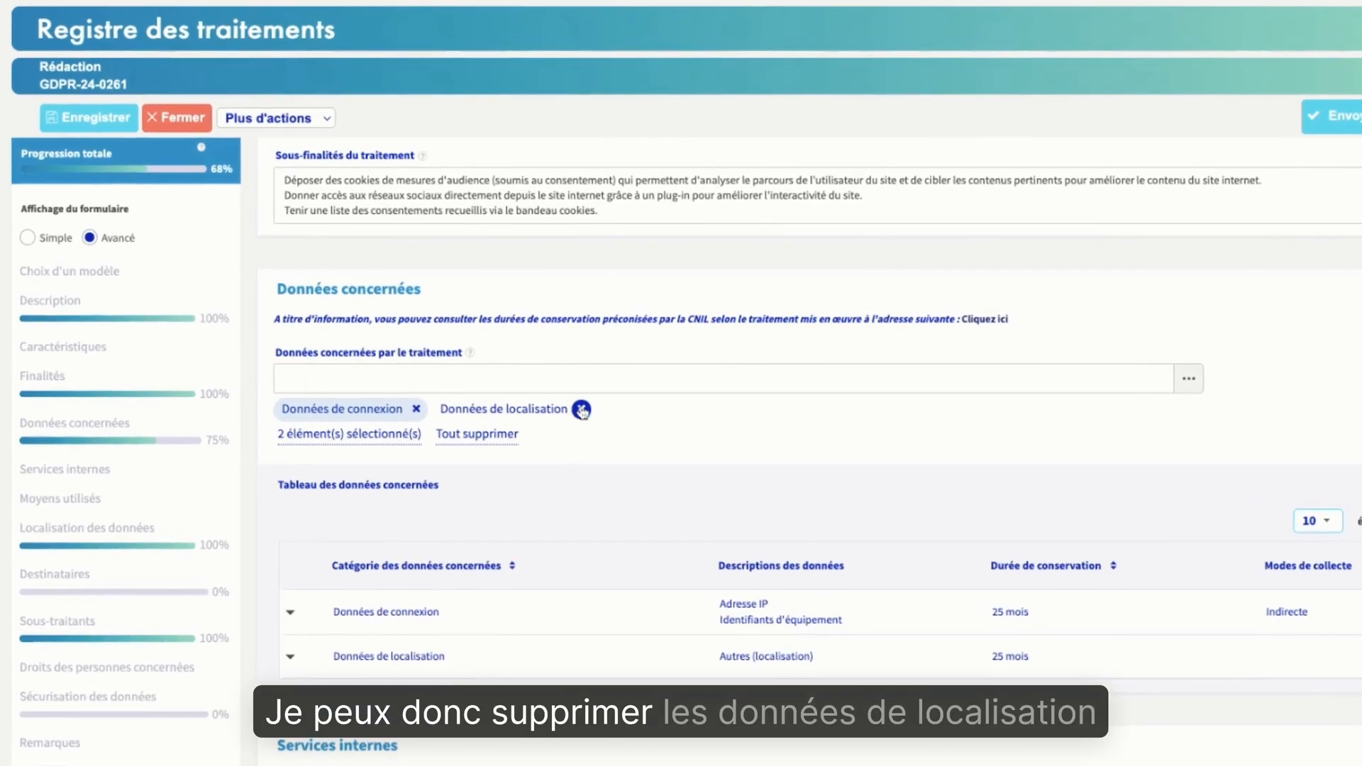
left_click(582, 411)
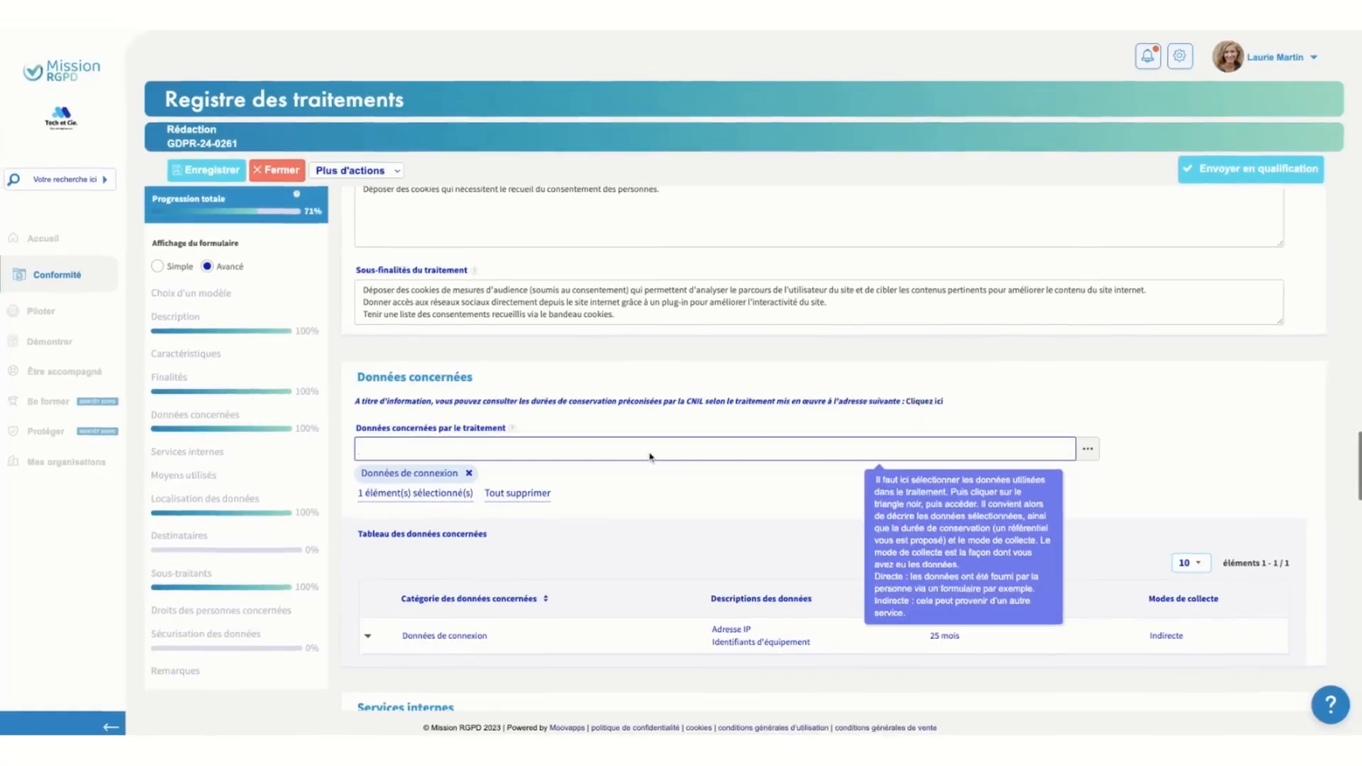
Open the detailed record of the Données de connexion category from the table of concerned data
scroll(648, 456, "down", 2)
scroll(681, 391, "down", 1)
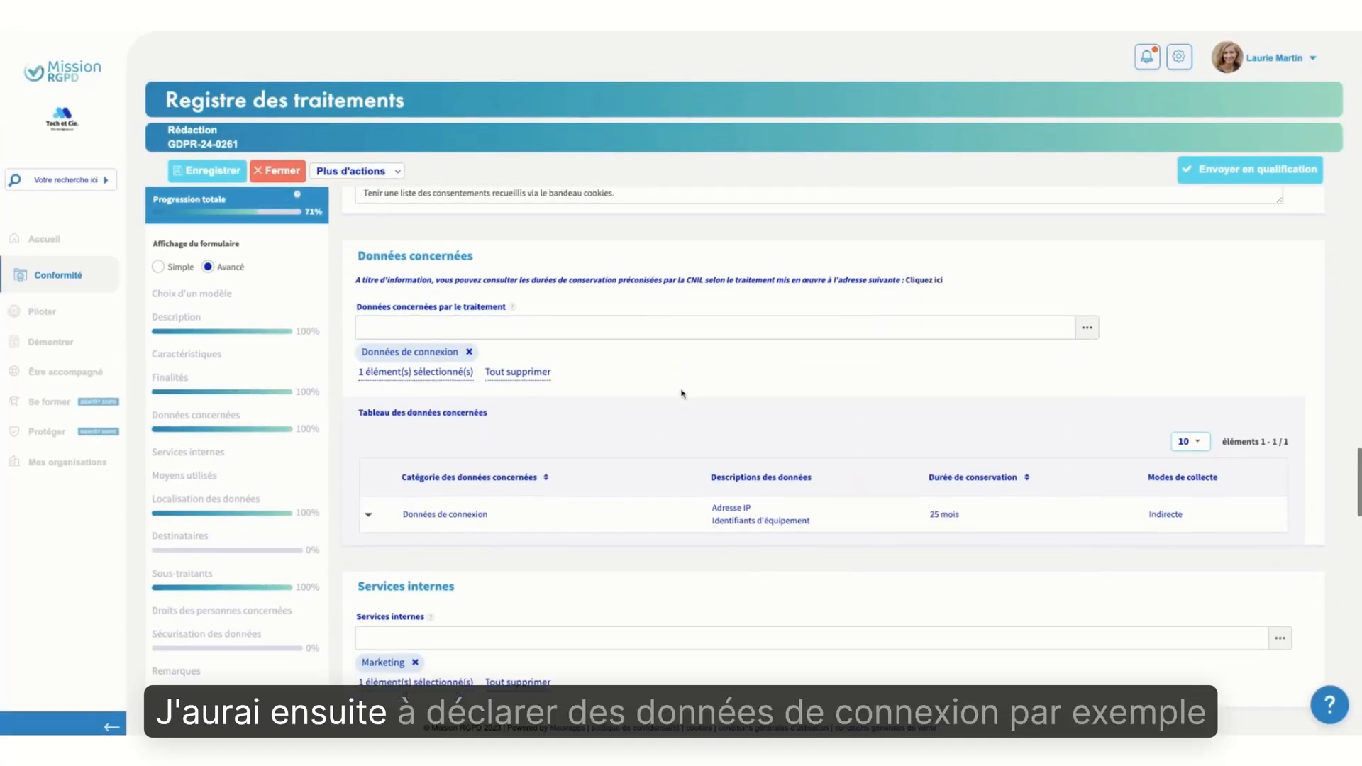
scroll(681, 394, "down", 1)
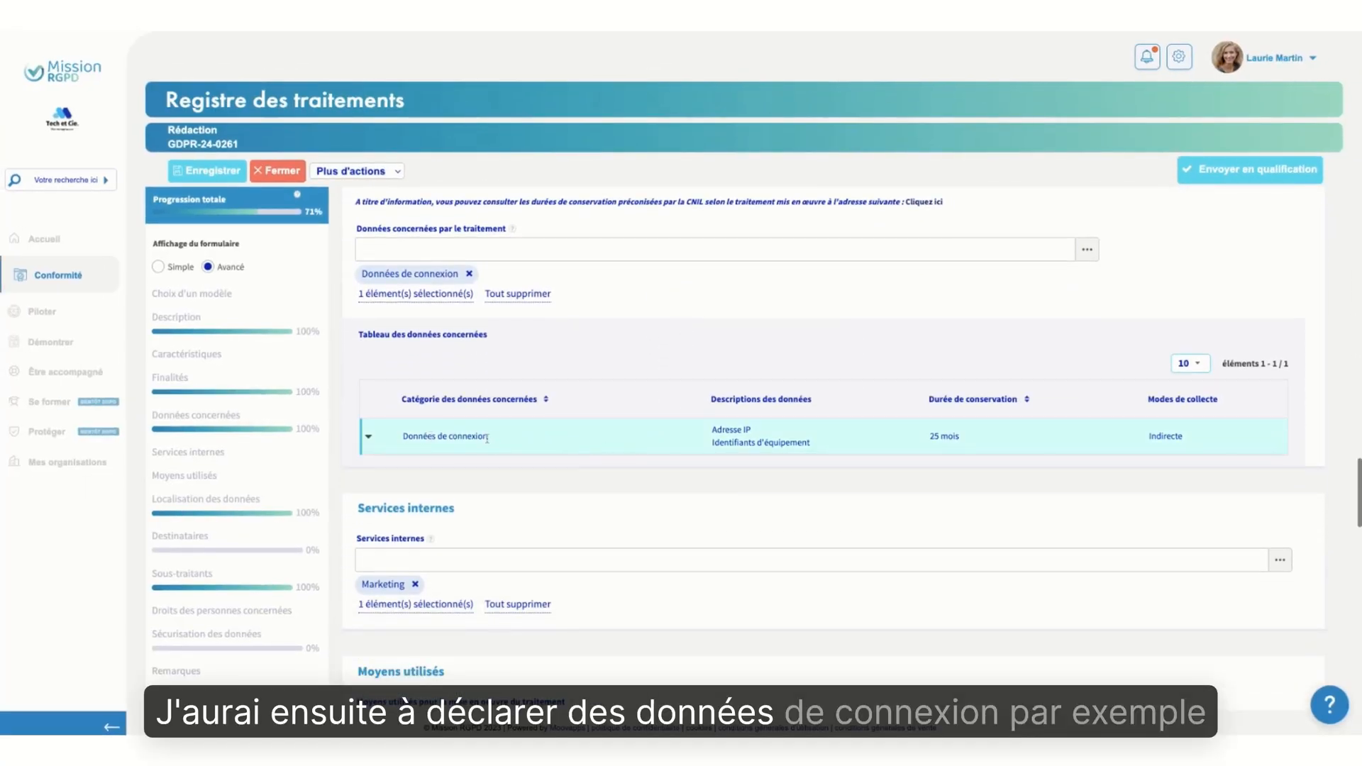
left_click(369, 440)
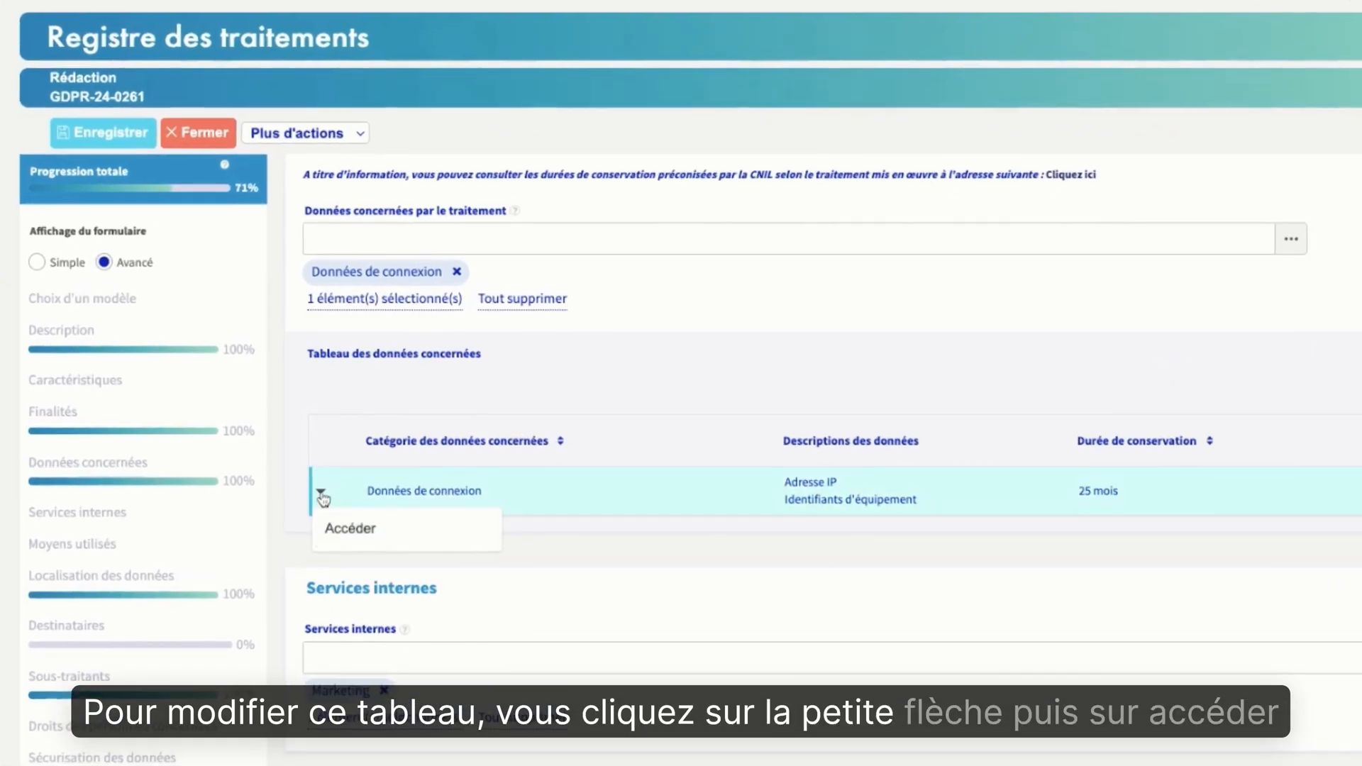
left_click(392, 530)
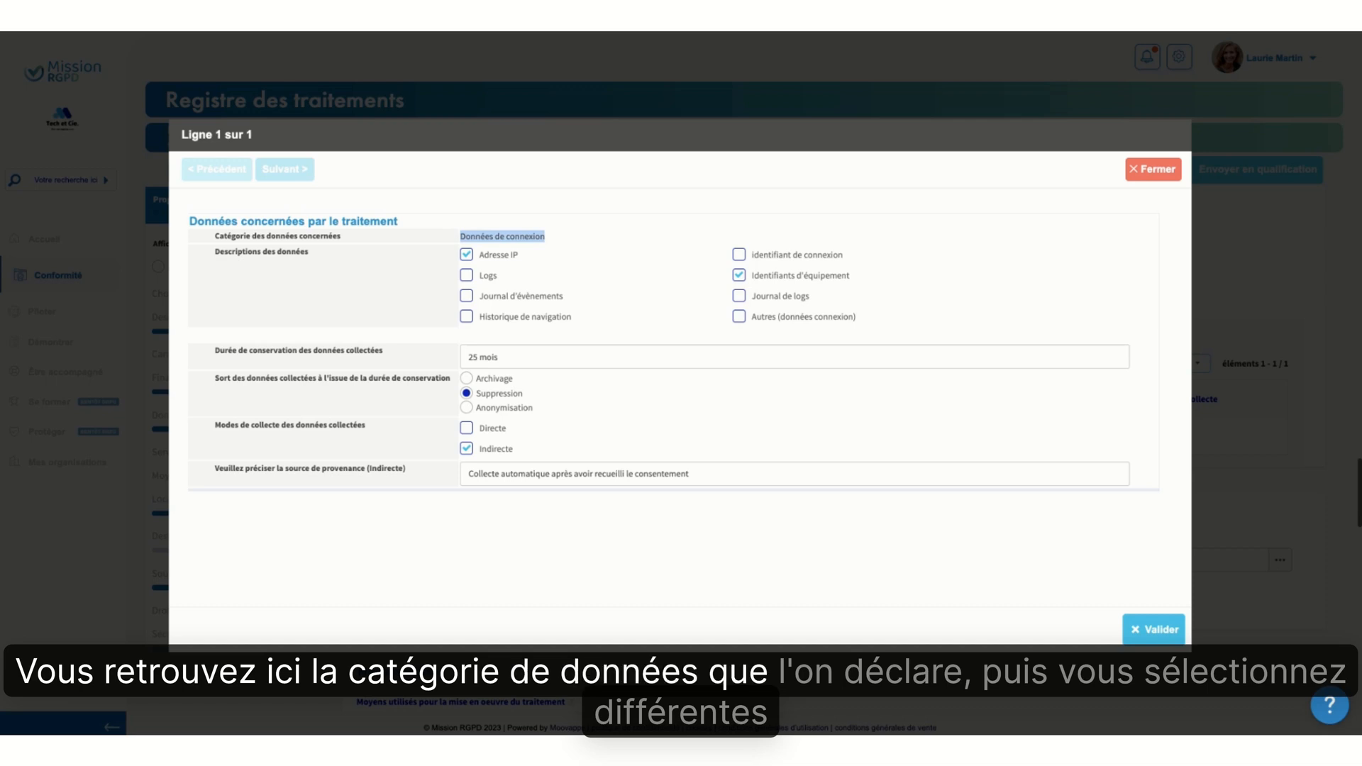
left_click(508, 237)
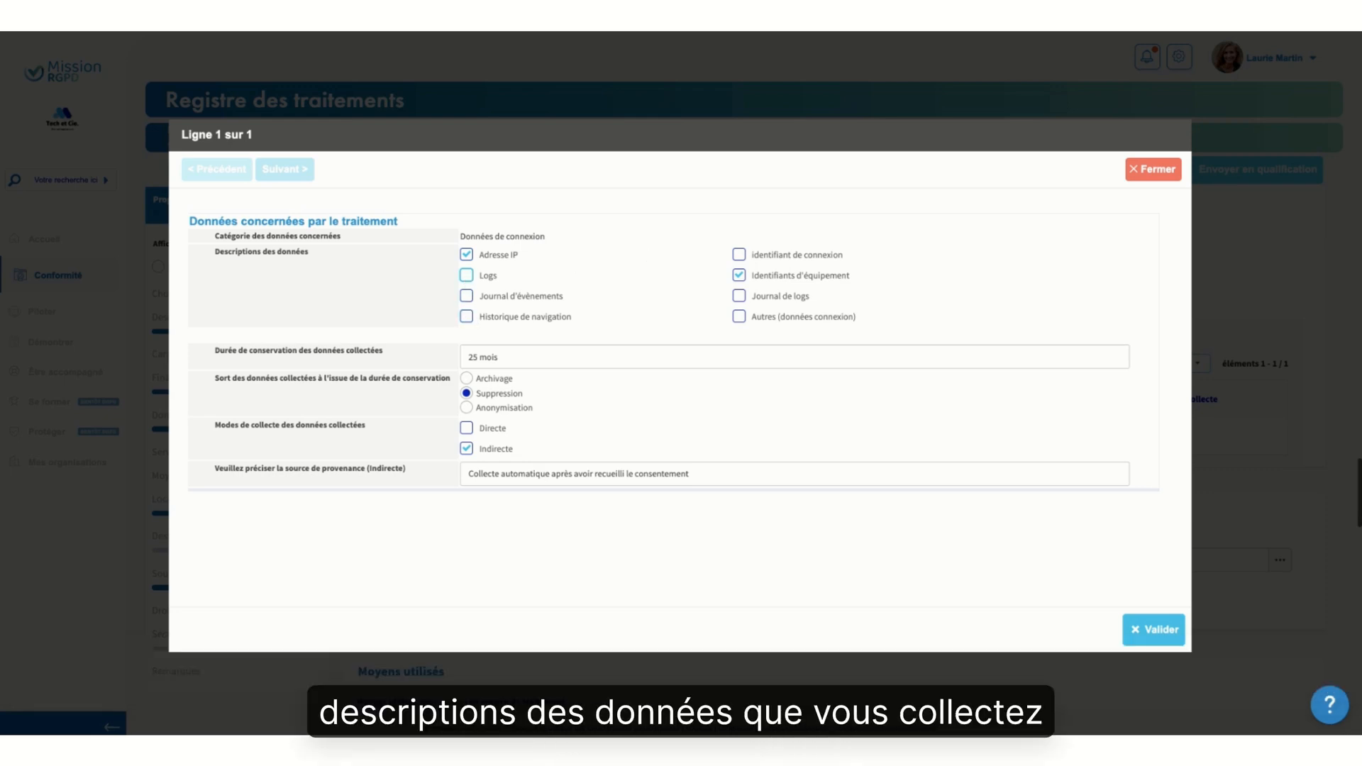
Try the Autres (données connexion) and Archivage options to examine their extra fields, and restore Suppression with Autres unticked
left_click(739, 317)
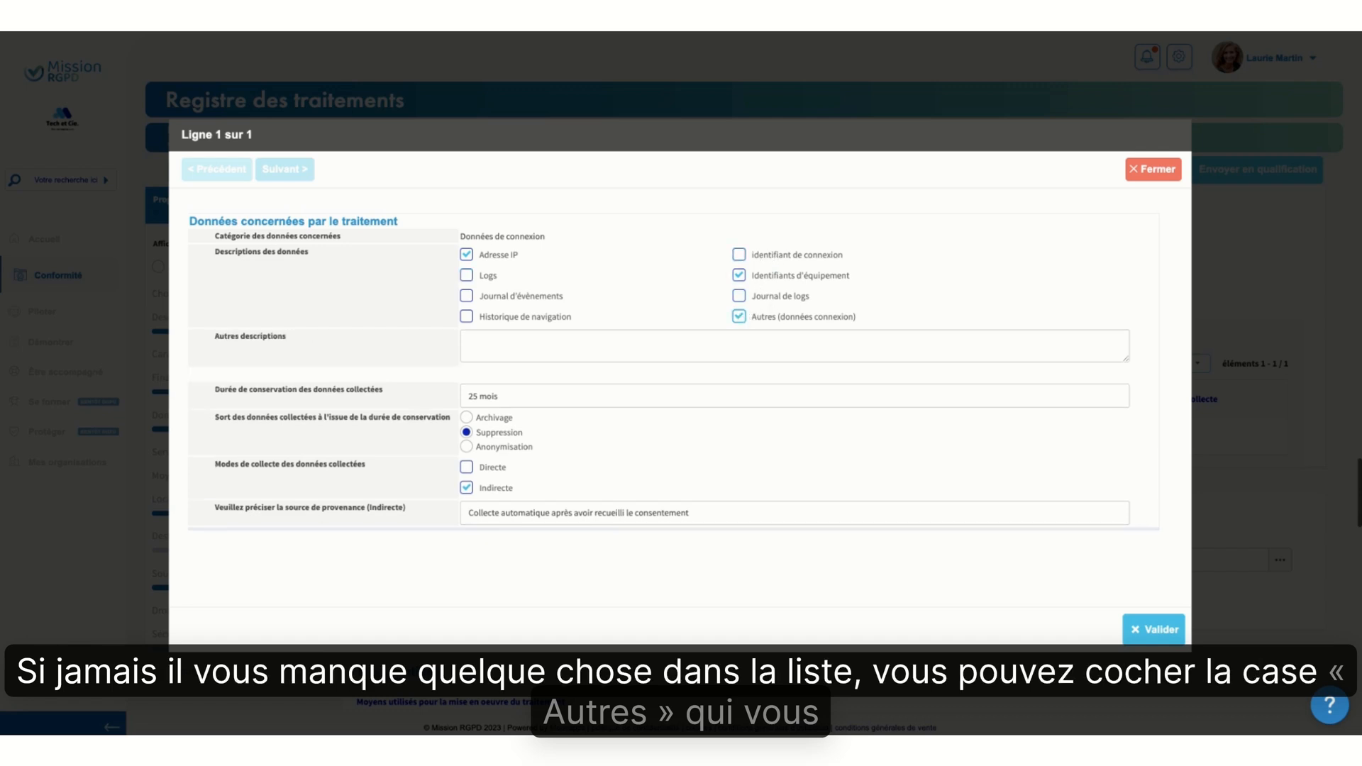
left_click(621, 352)
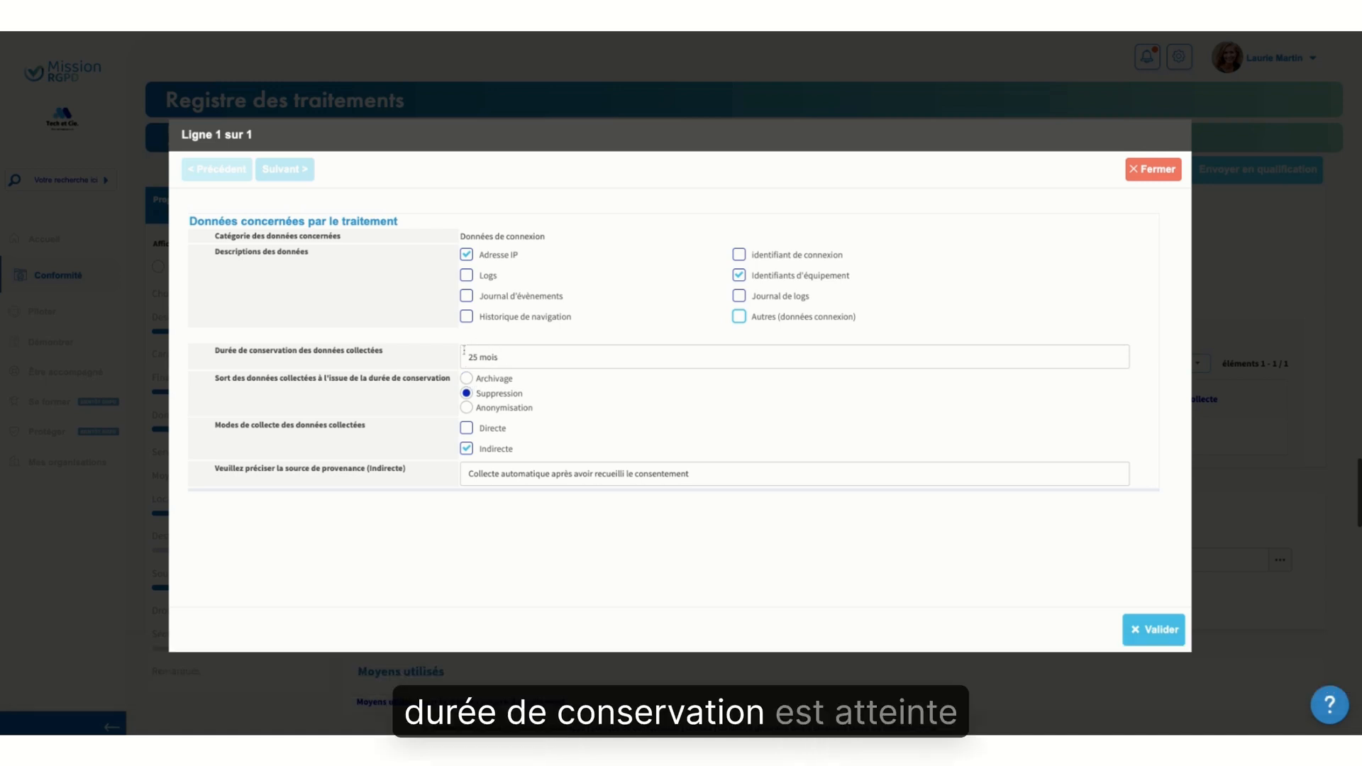
left_click(466, 379)
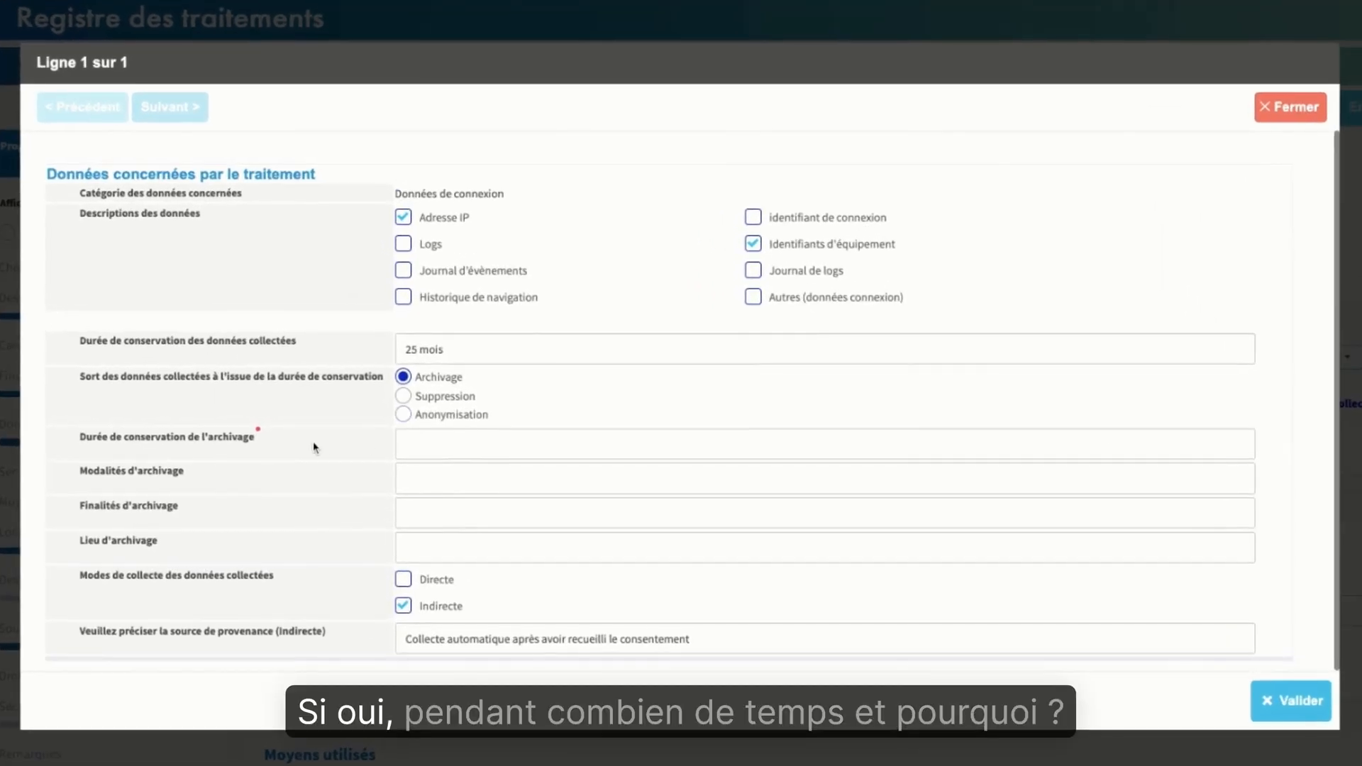
left_click(415, 509)
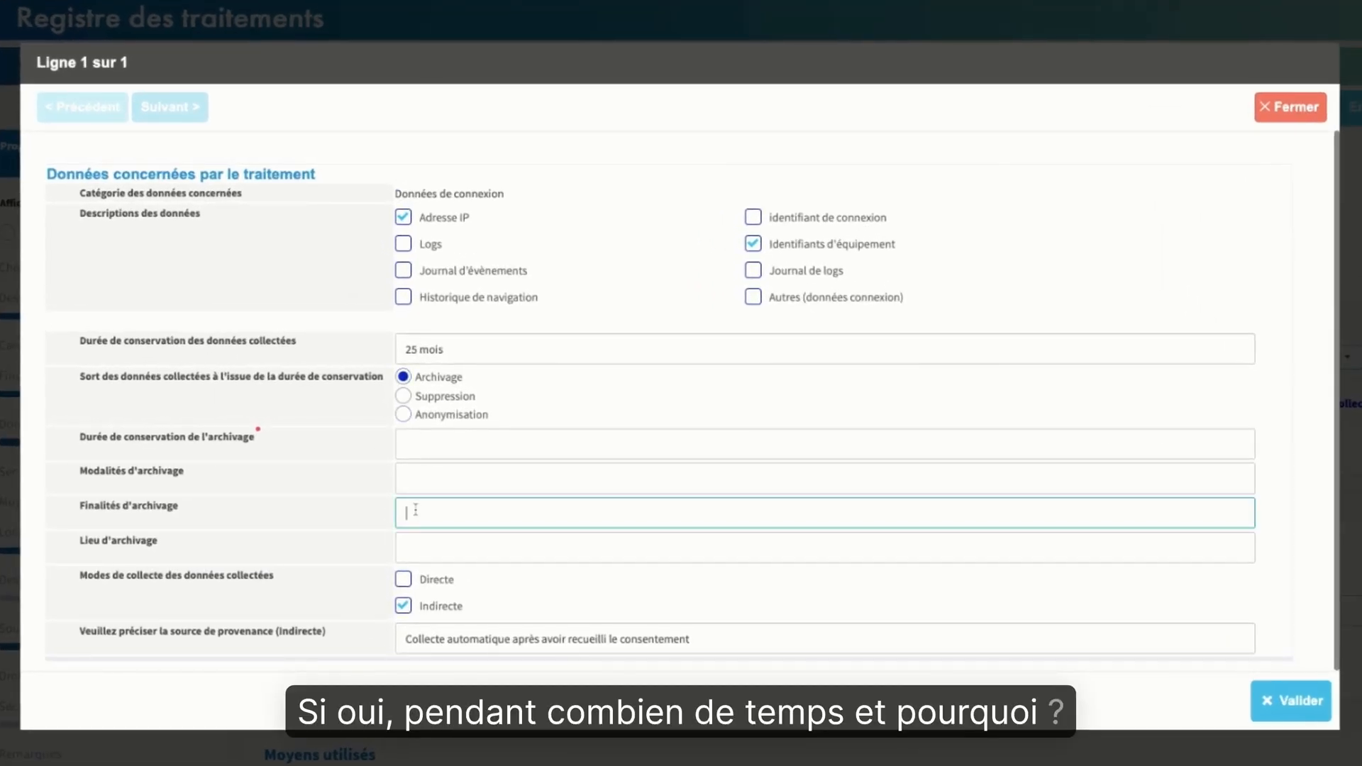
left_click(425, 552)
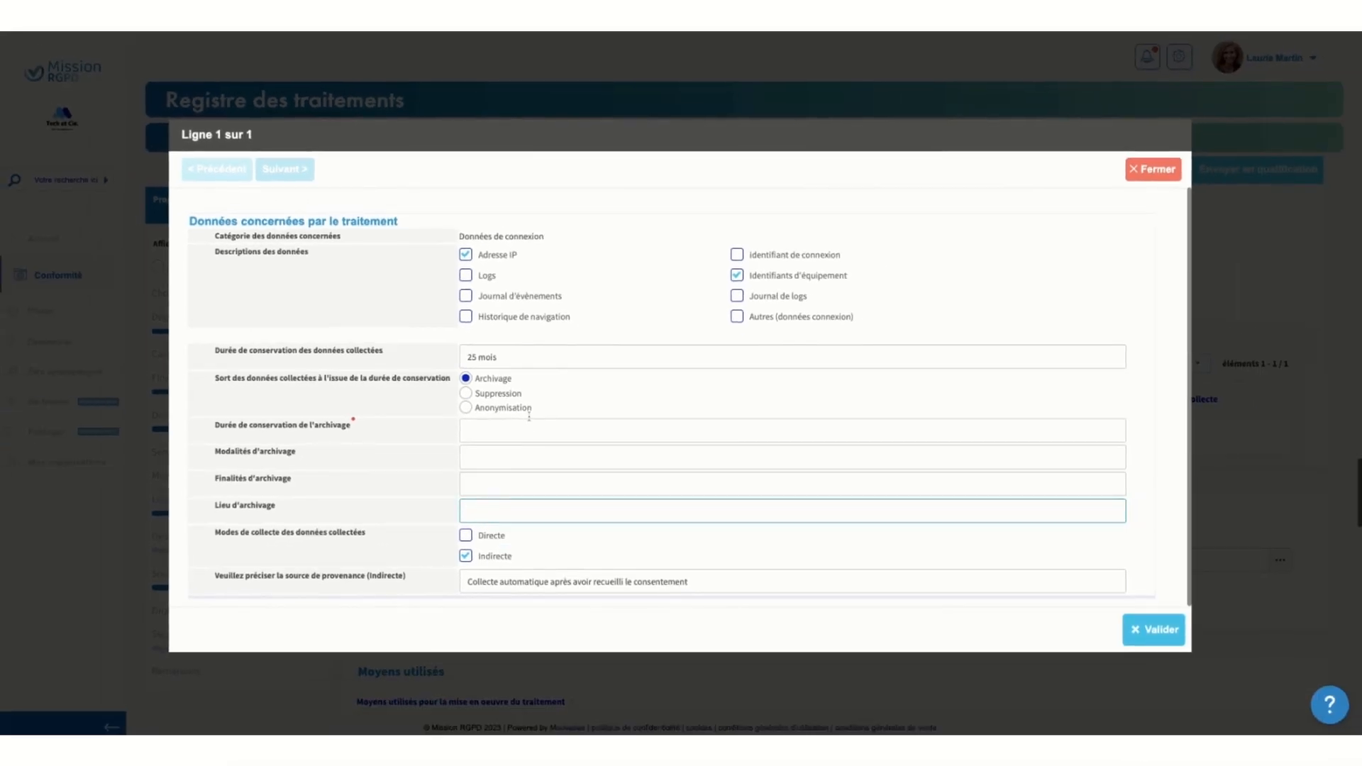
left_click(465, 394)
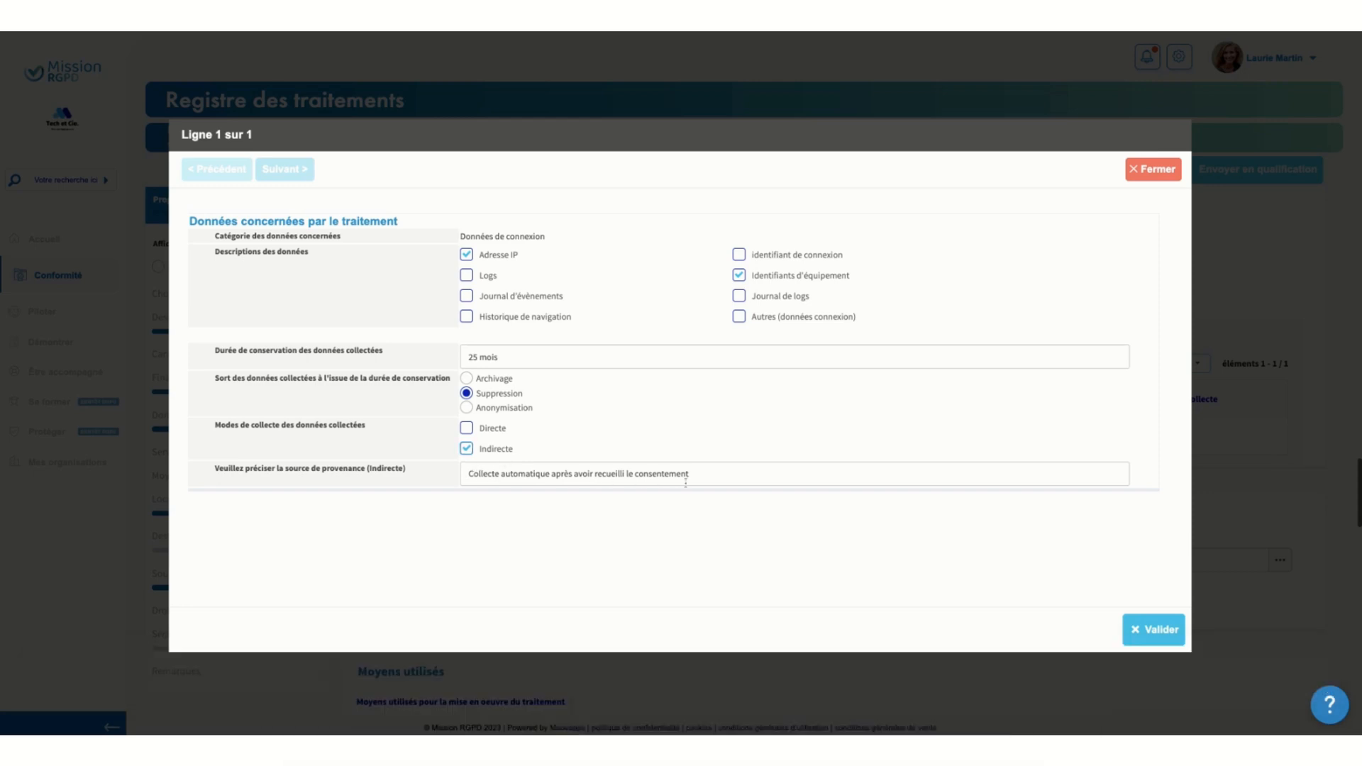
Validate the Données de connexion details with their indirect collection source kept as it is, and save the processing record
triple_click(475, 478)
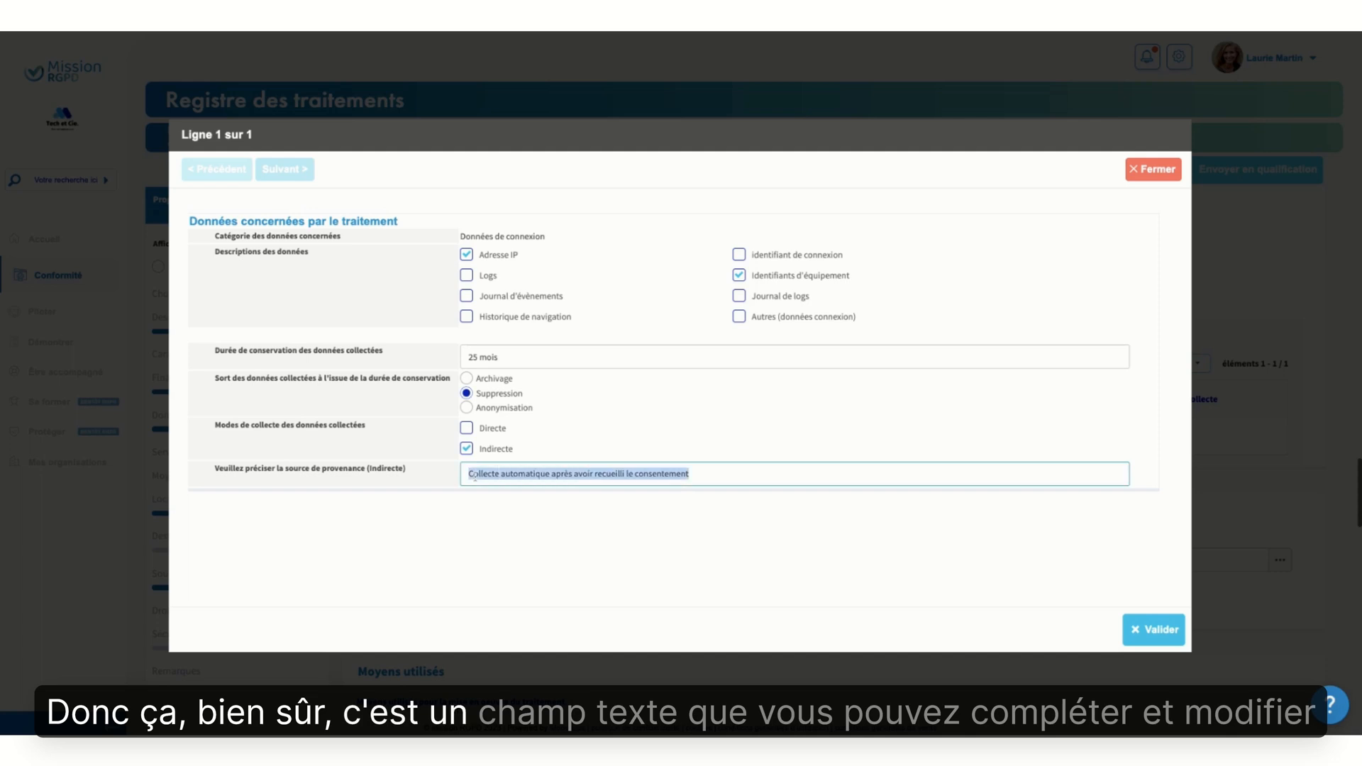
left_click(608, 507)
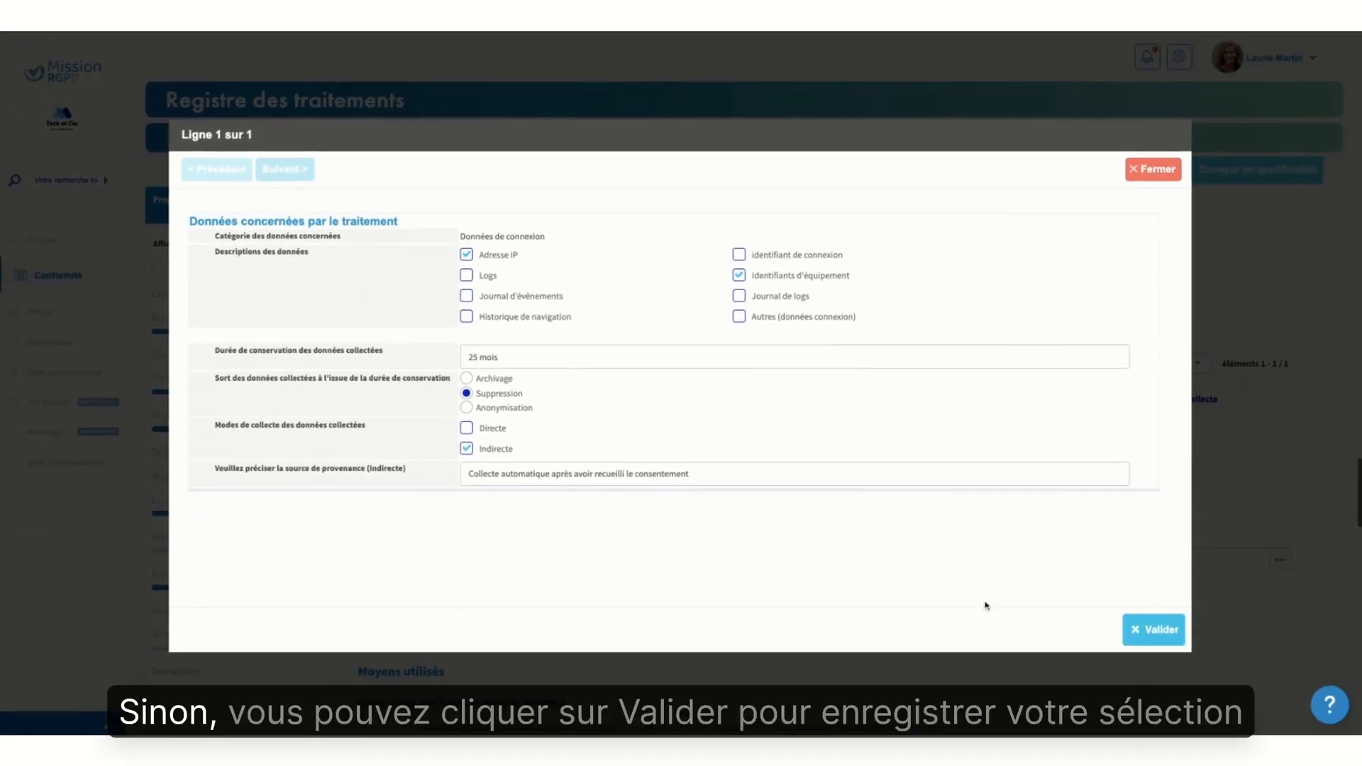
left_click(1144, 631)
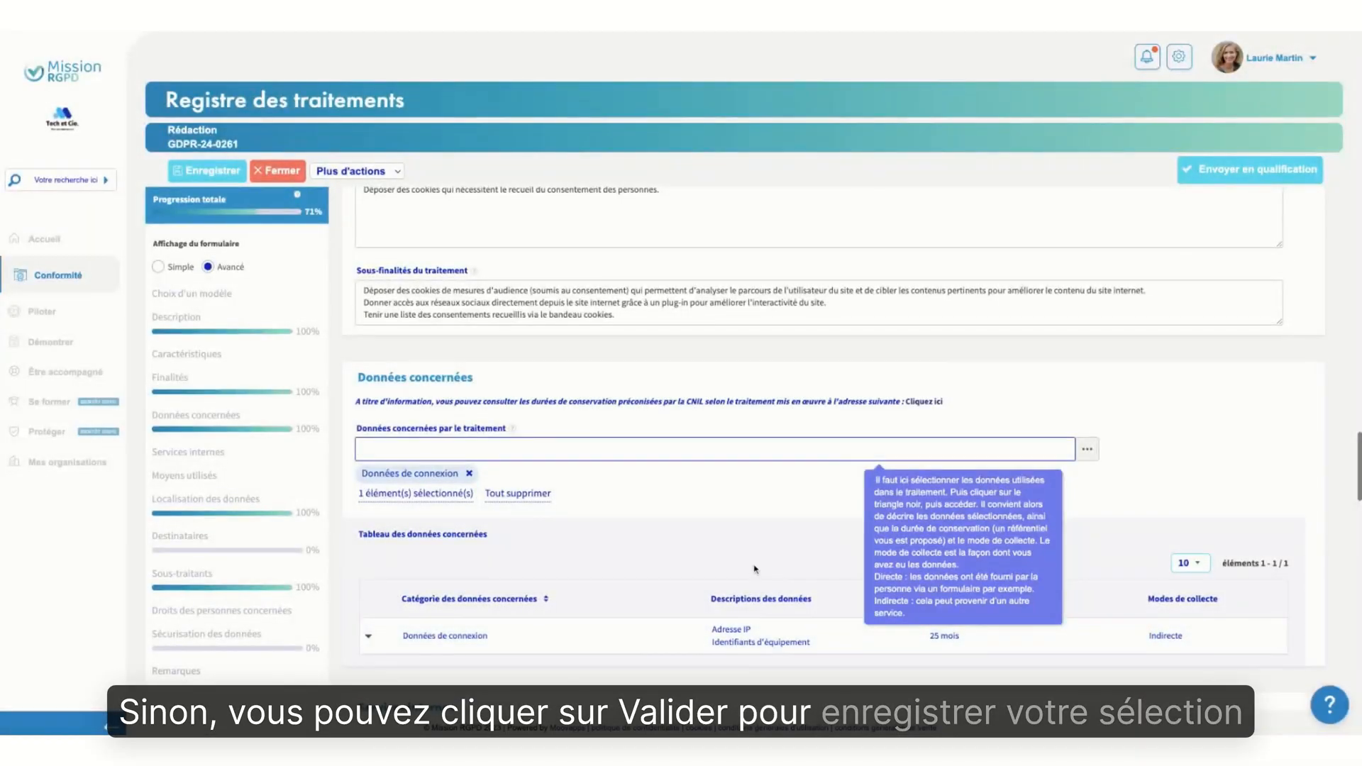
scroll(754, 569, "down", 1)
scroll(755, 569, "down", 1)
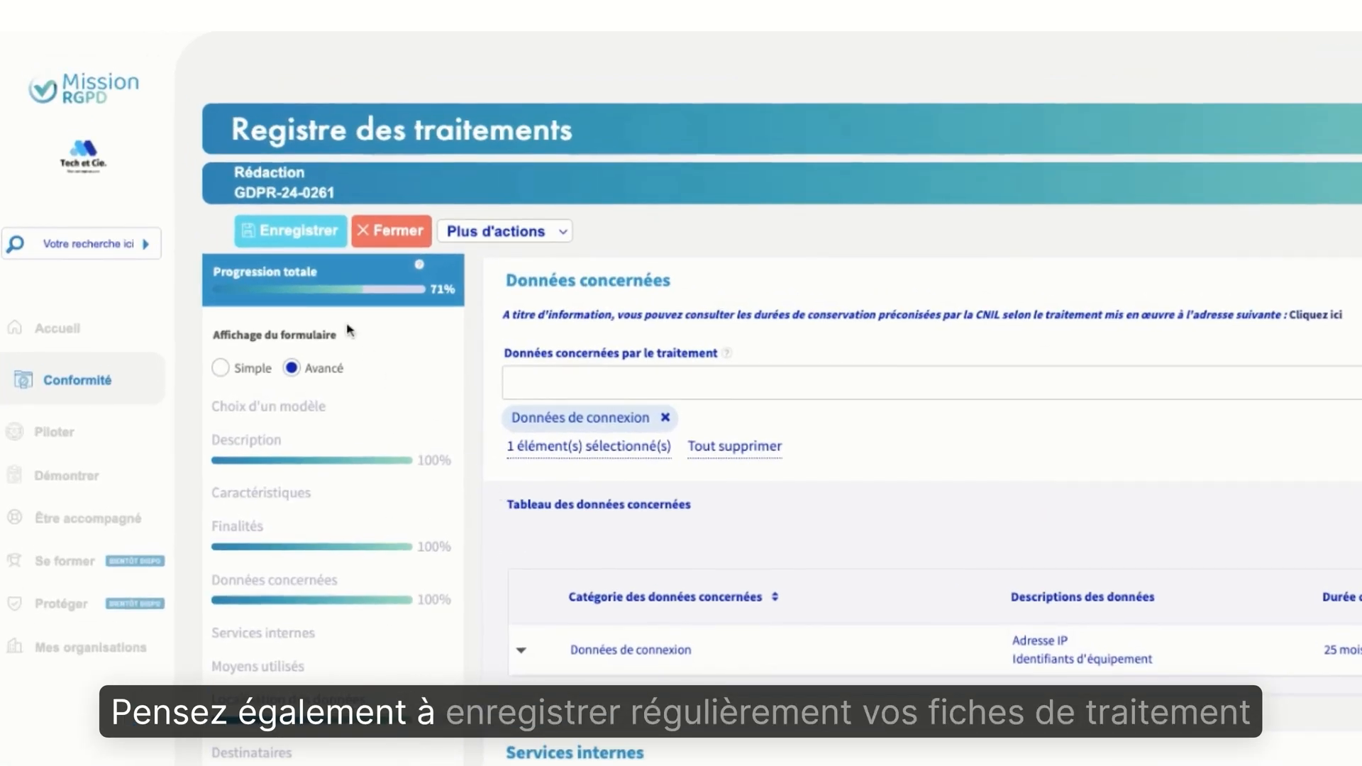
left_click(304, 232)
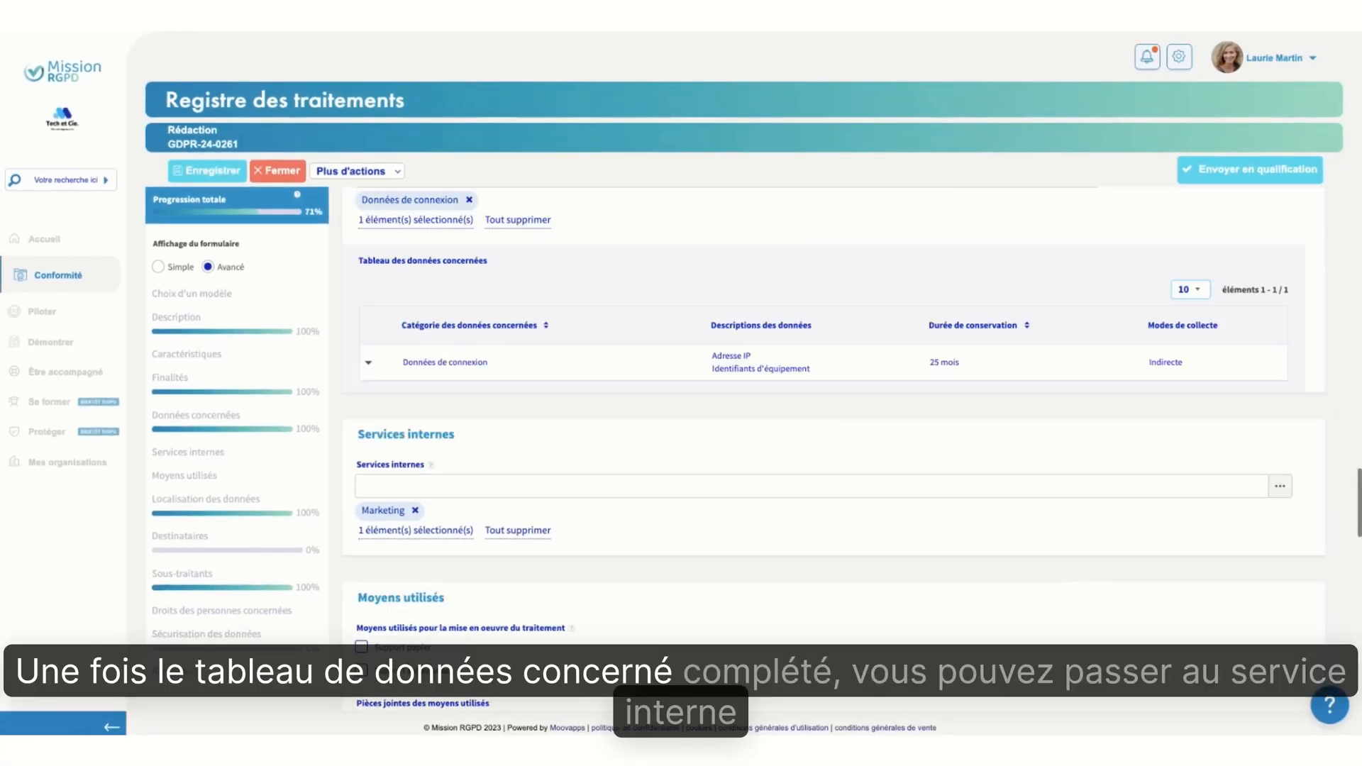
Browse the list of internal services available for the processing and close it without changing the Marketing selection
scroll(835, 449, "down", 3)
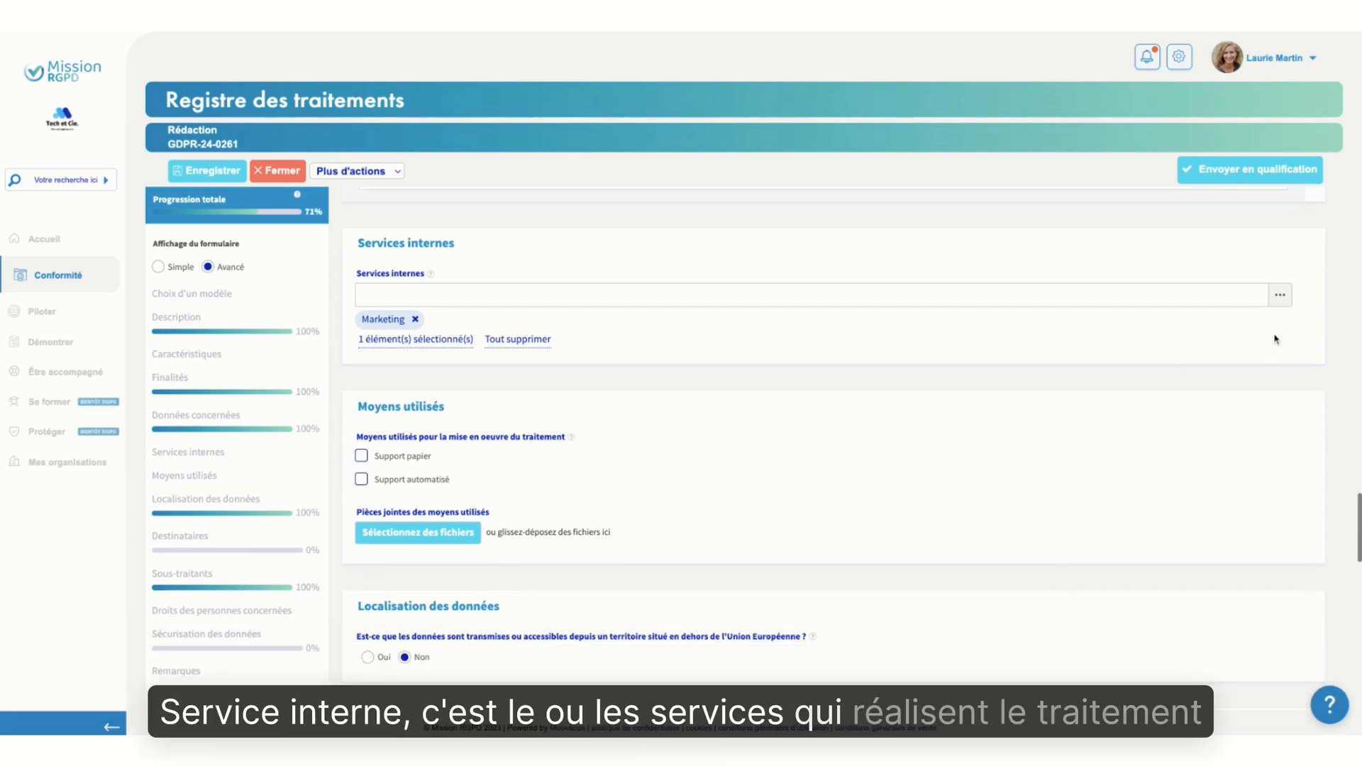
left_click(1284, 296)
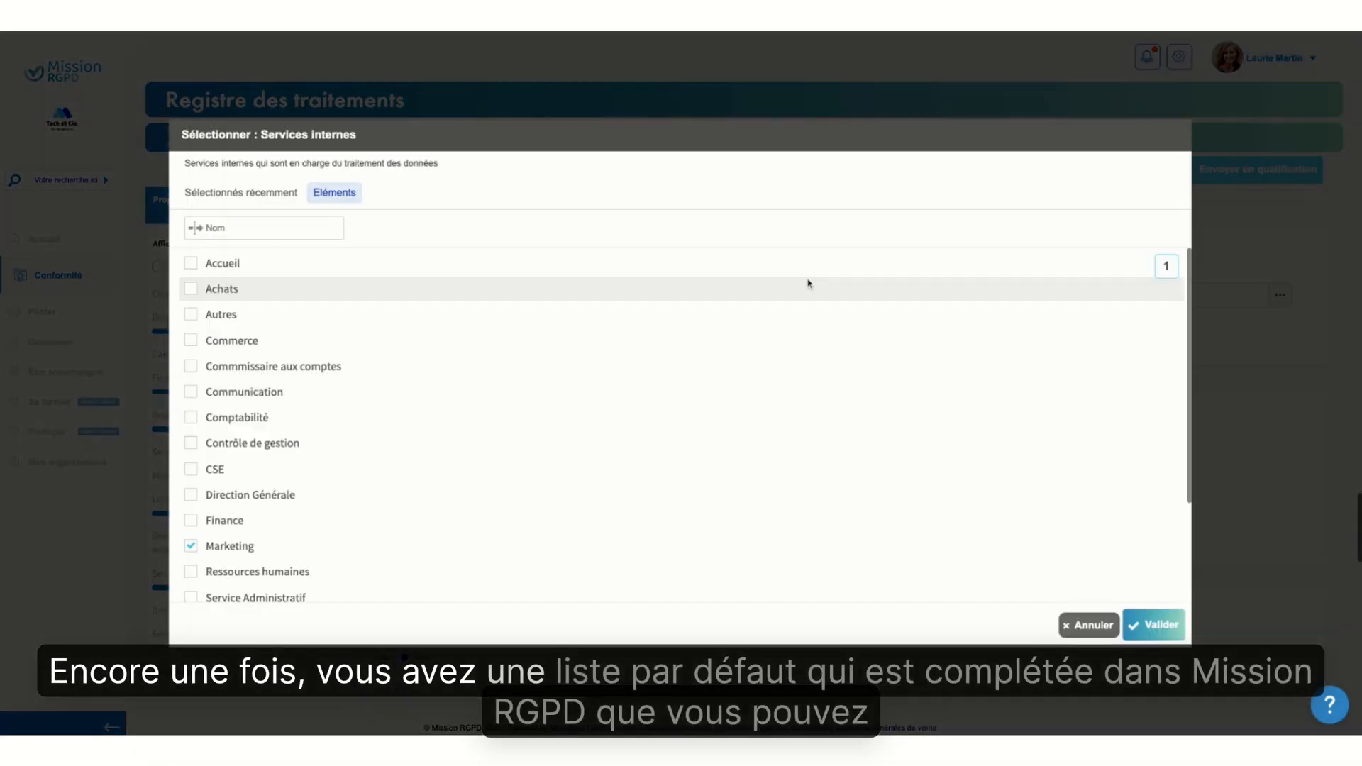
scroll(654, 510, "down", 3)
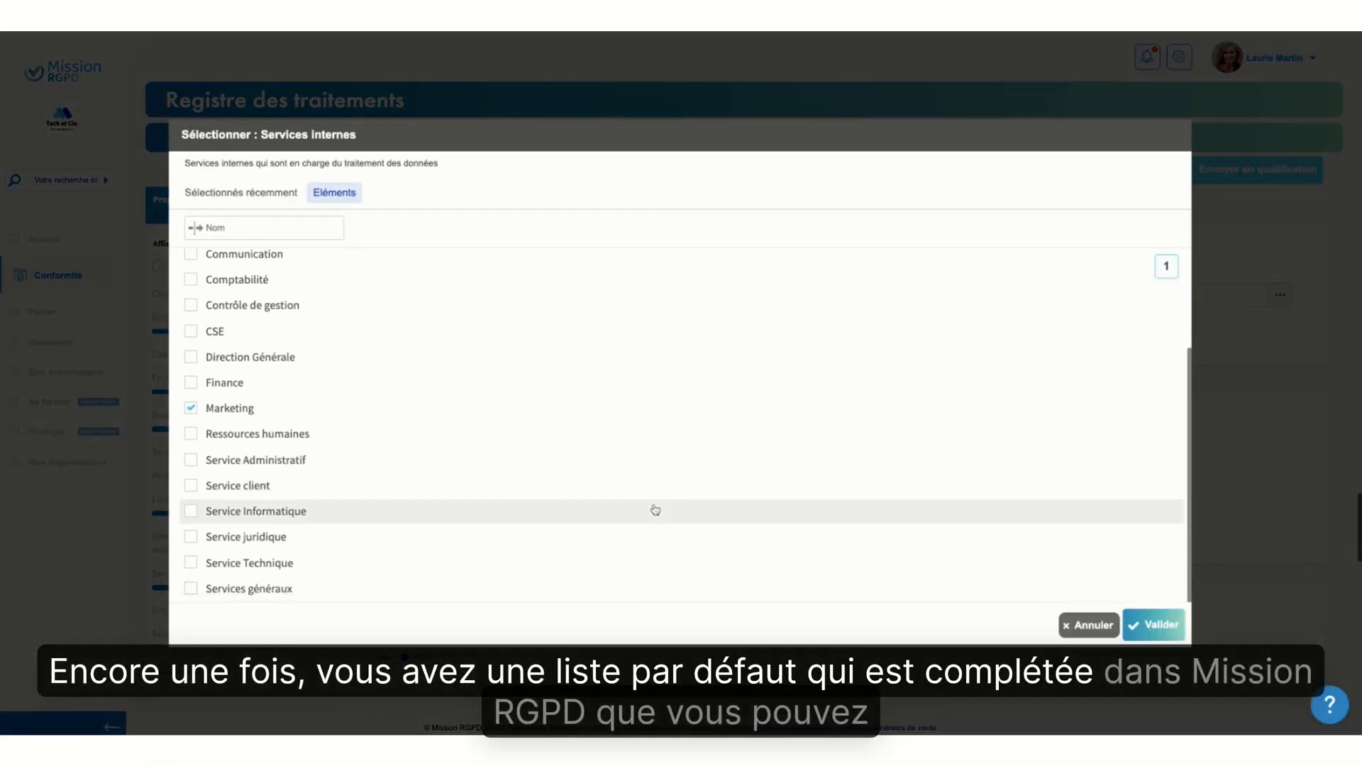
scroll(655, 510, "up", 3)
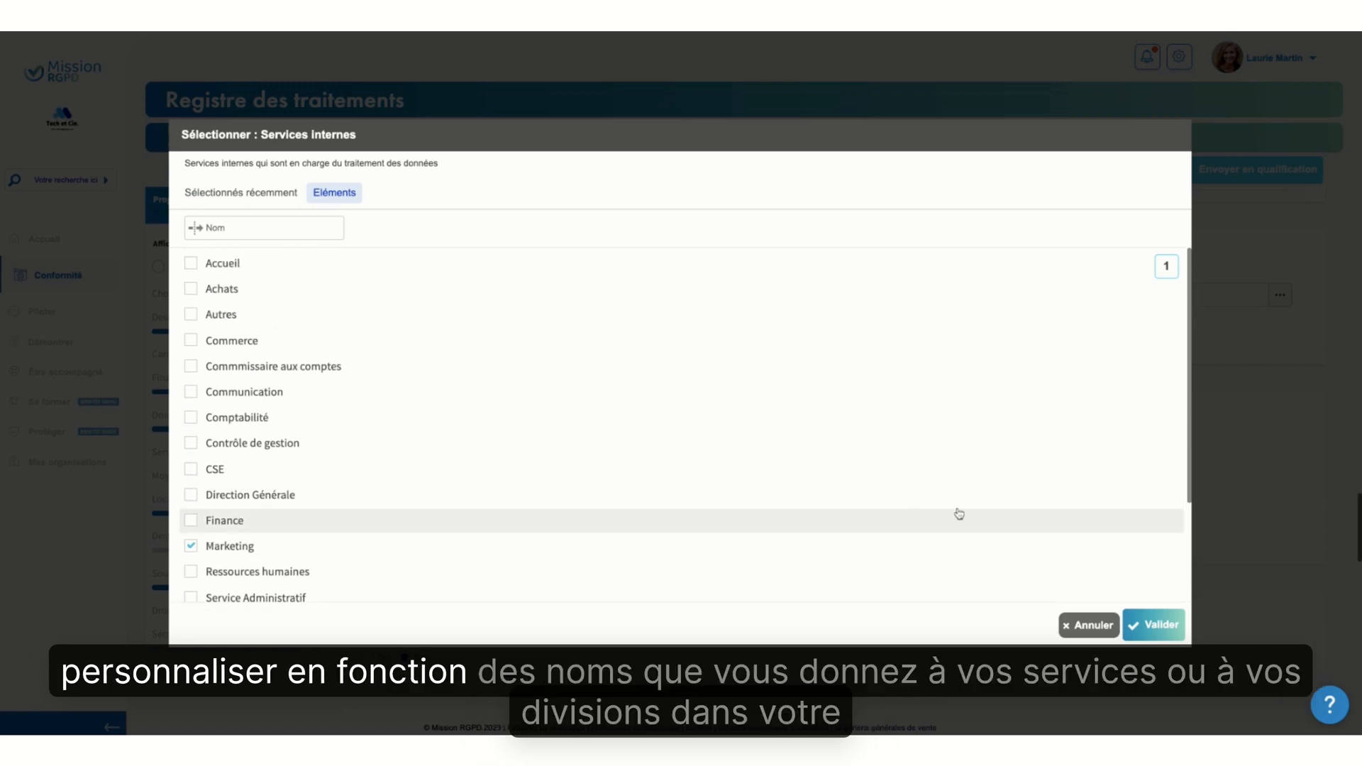
left_click(1086, 625)
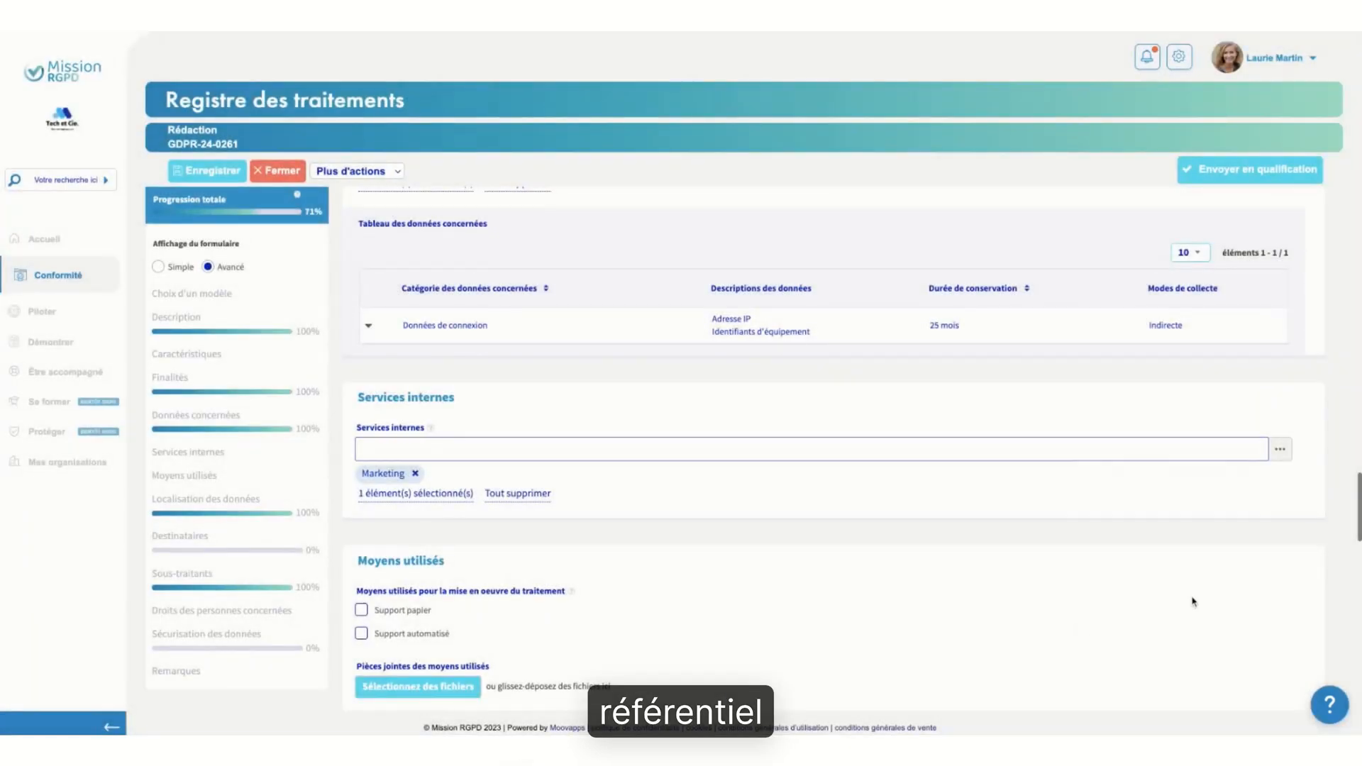
Mark Support automatisé instead of Support papier as the means used for the processing
scroll(1192, 601, "down", 2)
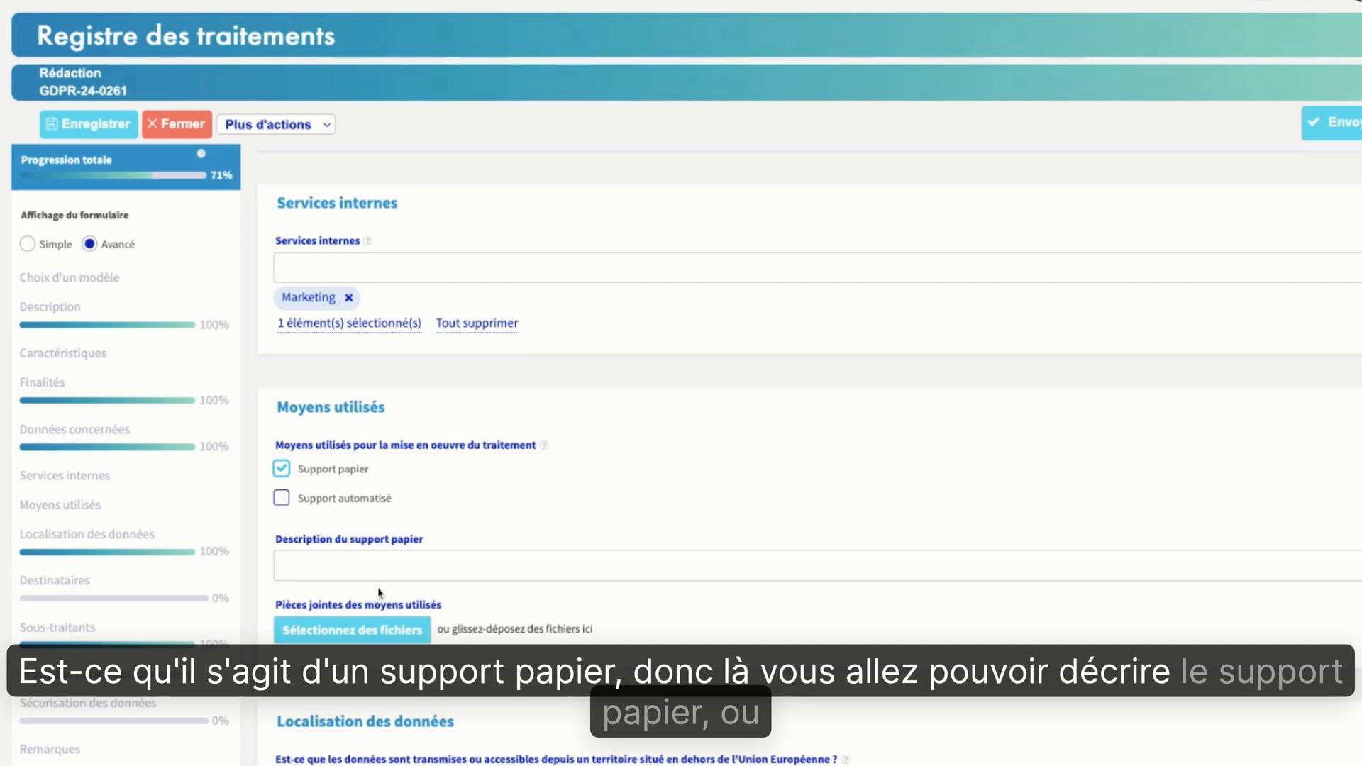
left_click(281, 469)
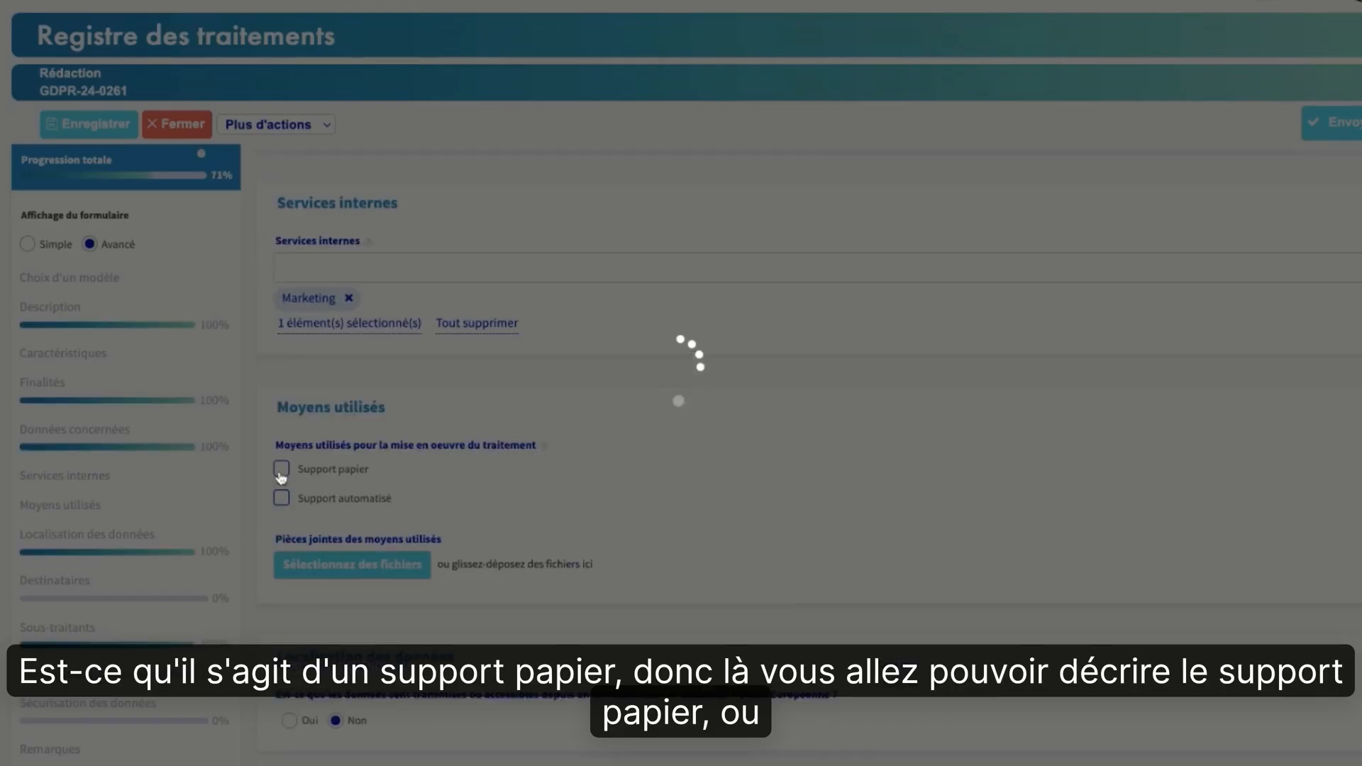
left_click(282, 497)
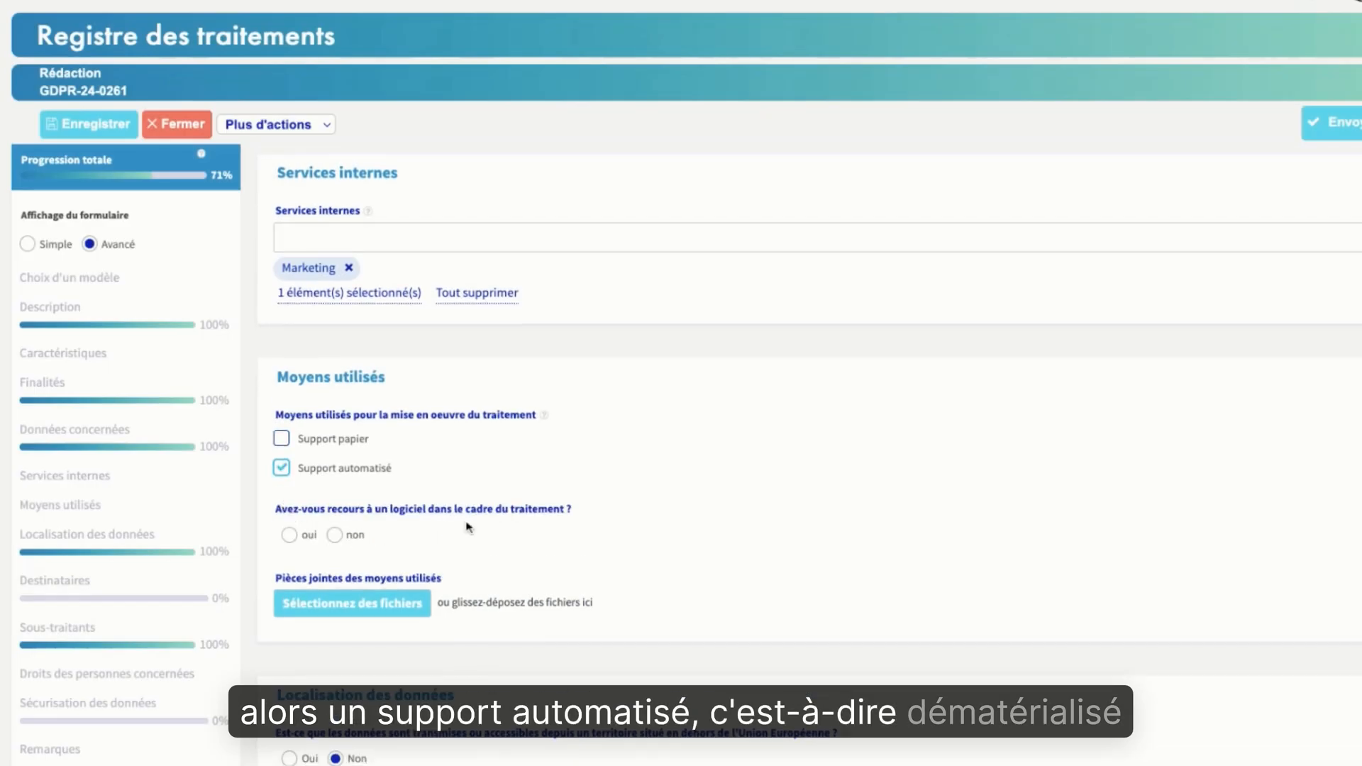
Answer oui to the use of software in the processing, and consult the list of software without selecting any
scroll(468, 526, "down", 2)
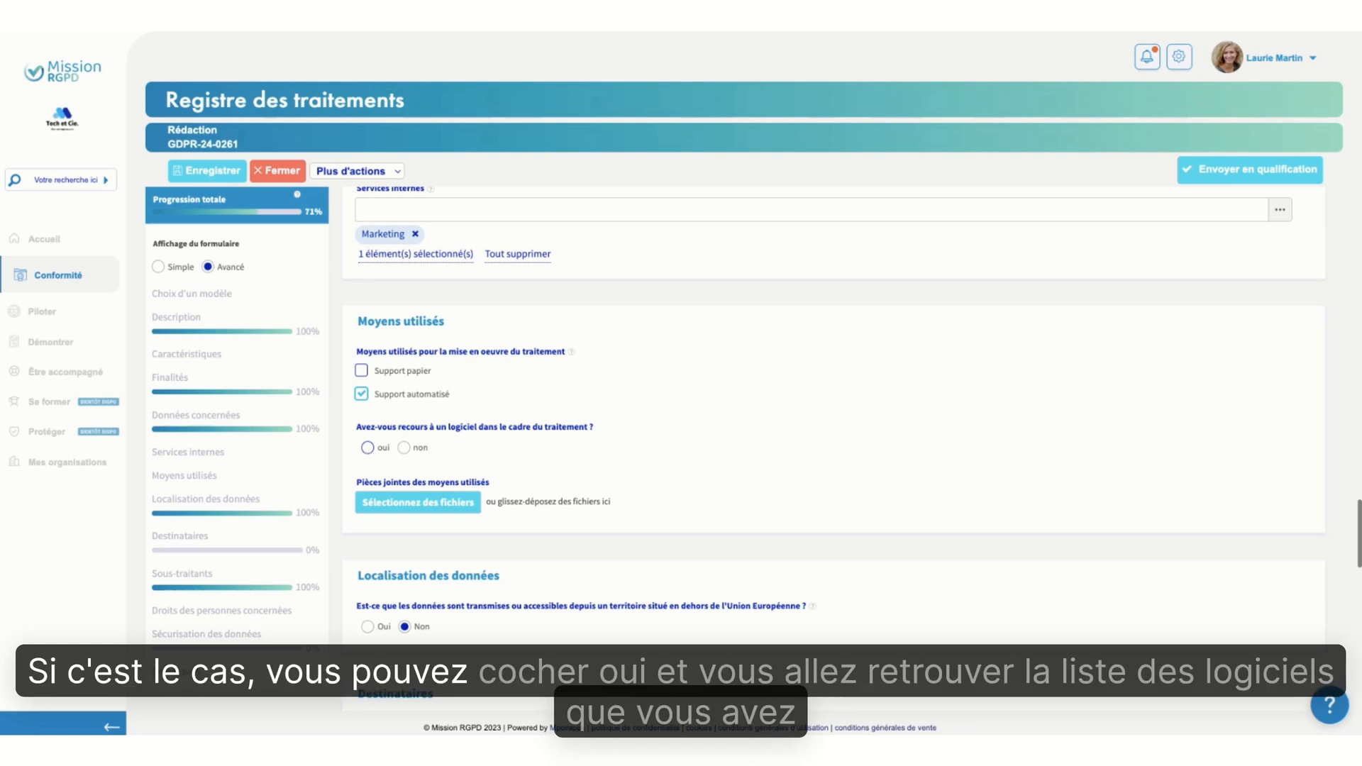
left_click(368, 448)
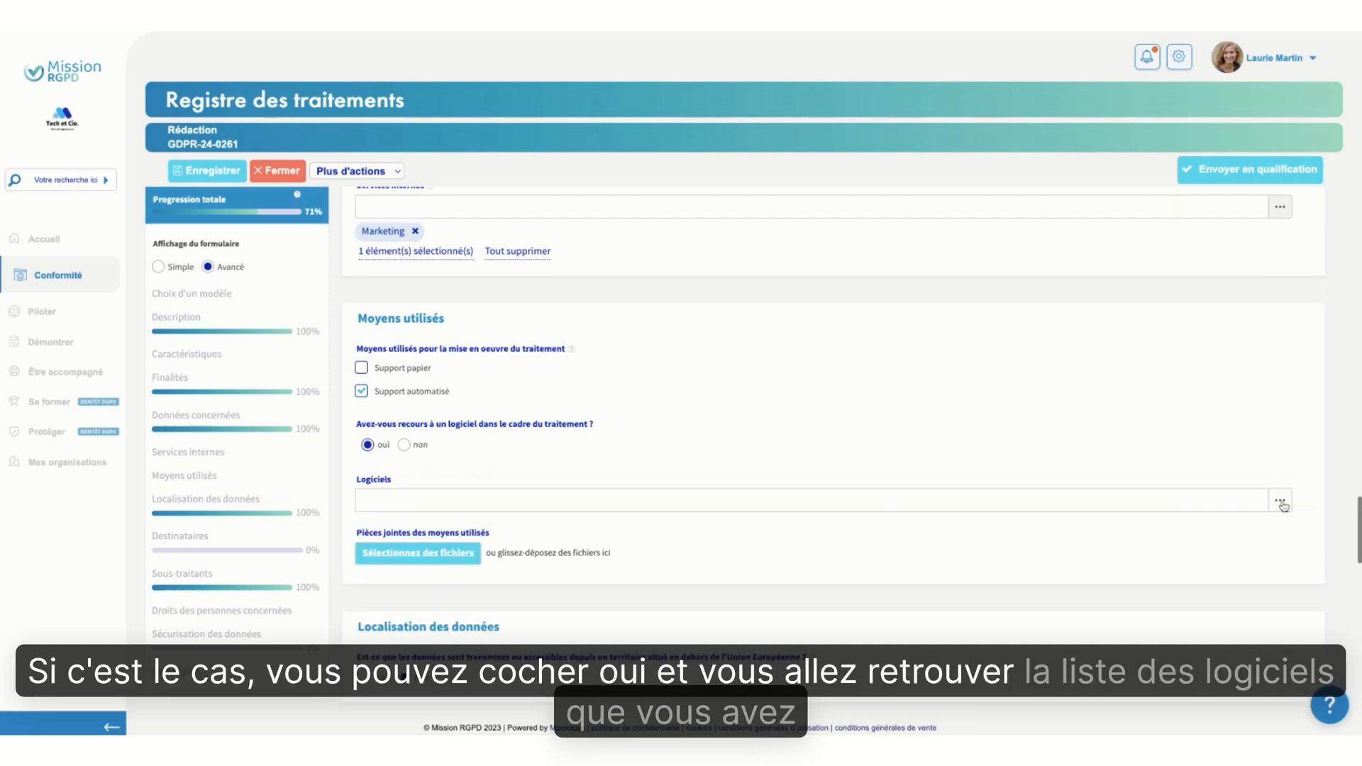
left_click(1280, 500)
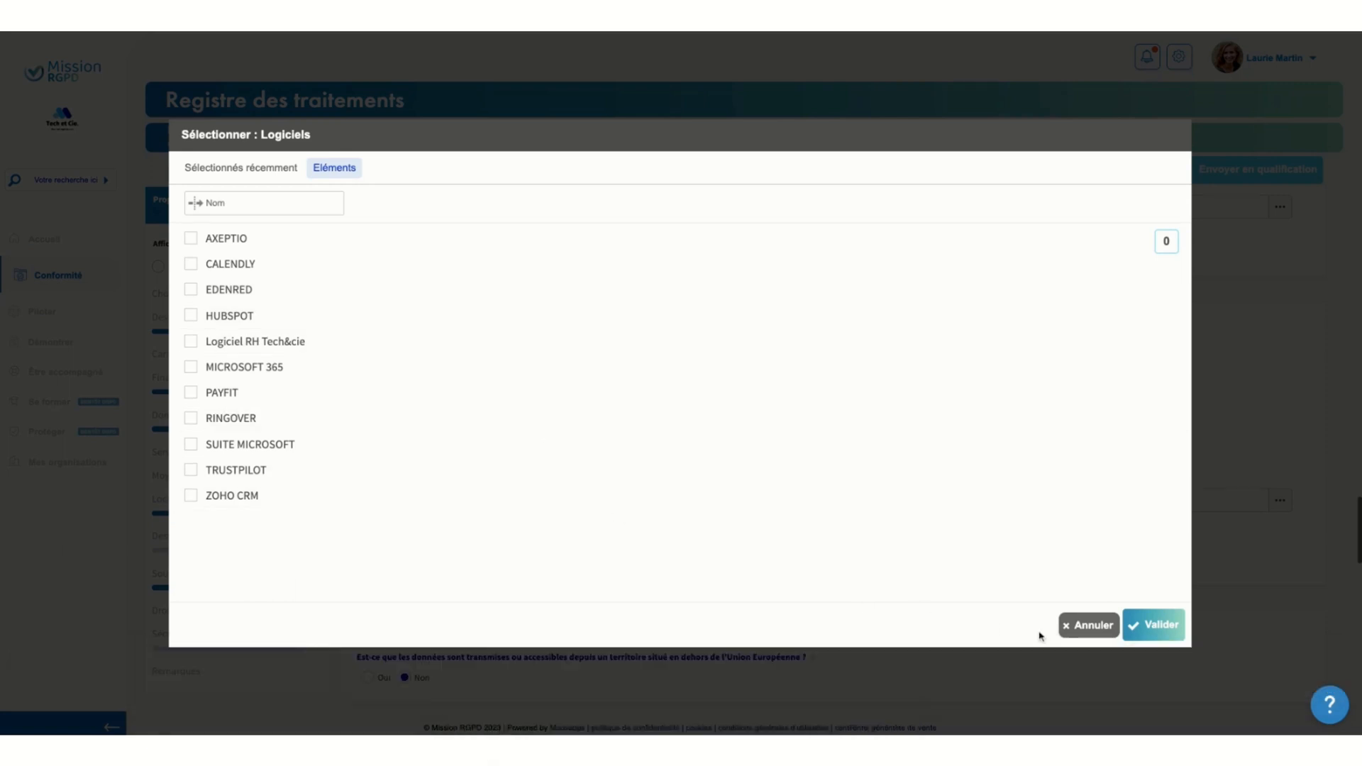
left_click(1088, 625)
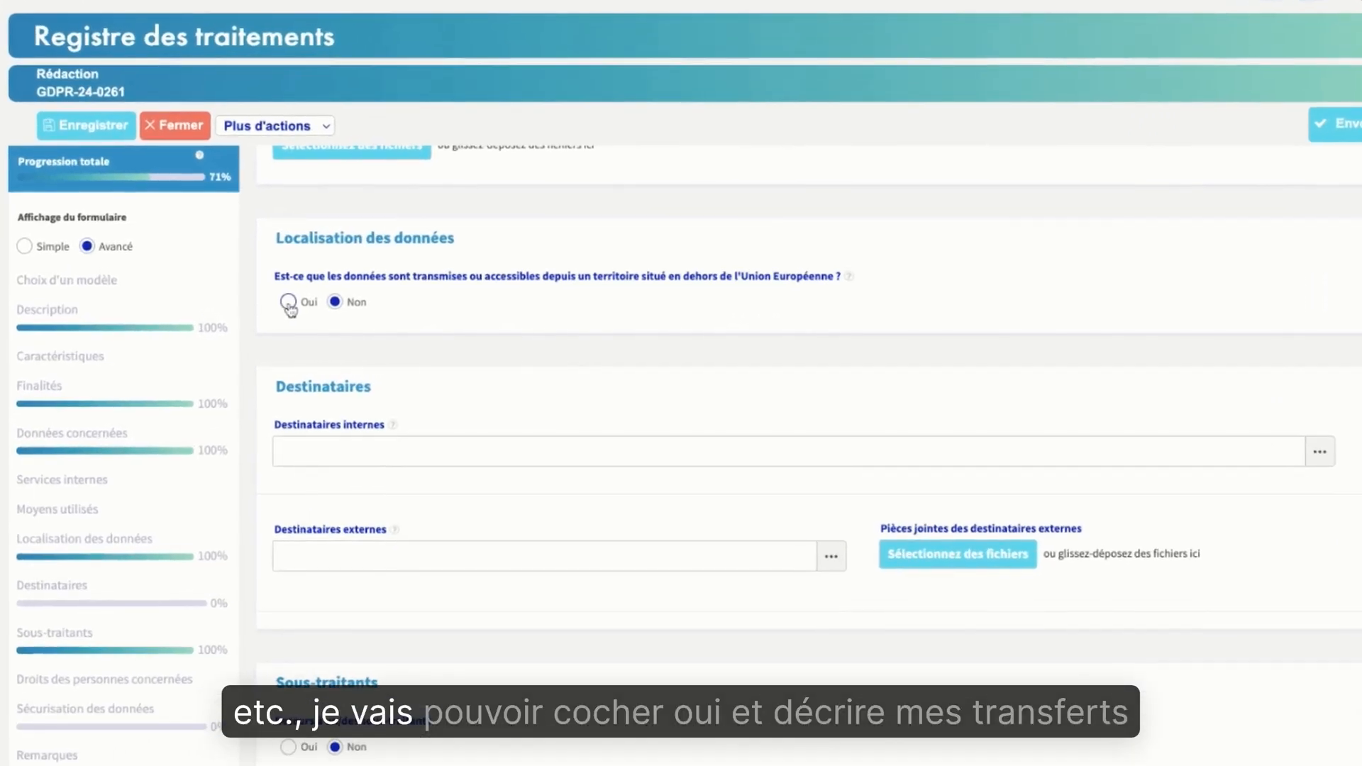
Declare data transfers outside the European Union and create a transfer entry with Autres (préciser) as its country
left_click(367, 310)
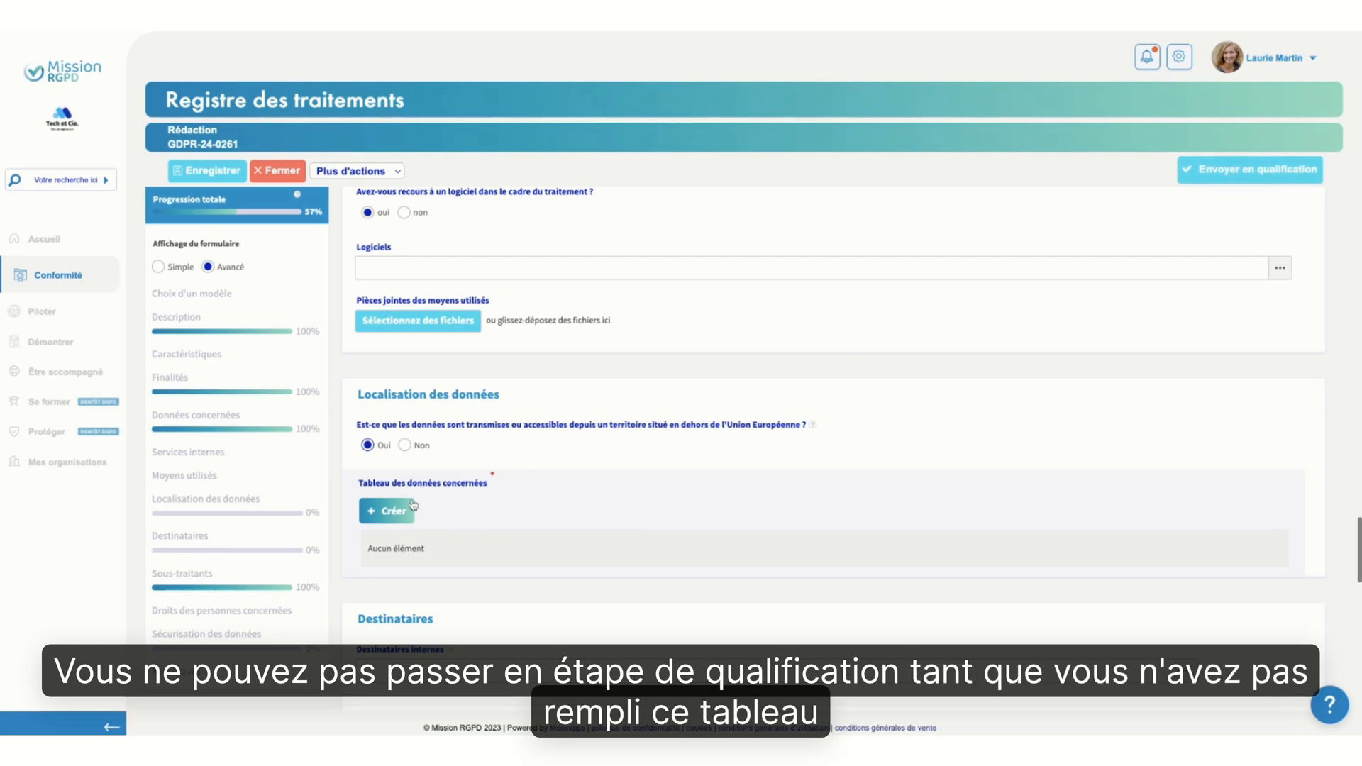
left_click(390, 514)
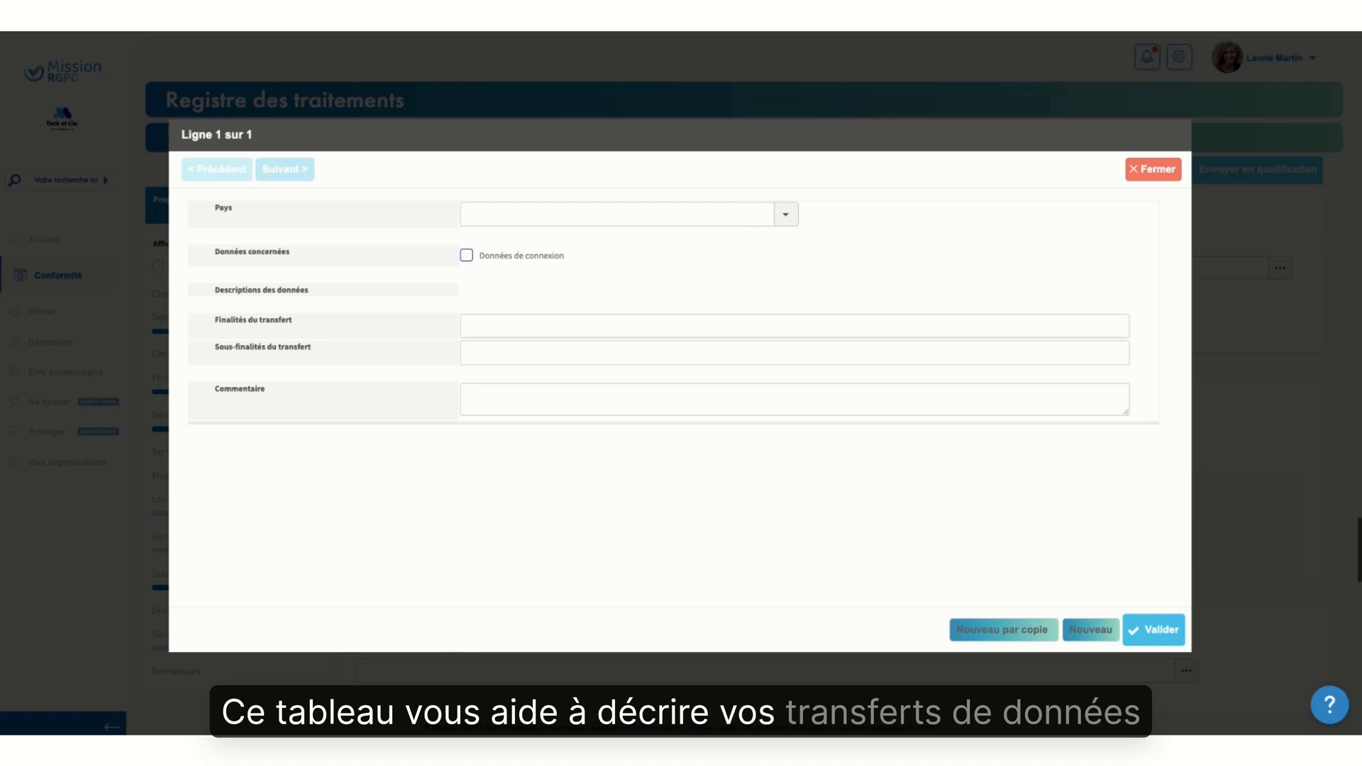
left_click(788, 219)
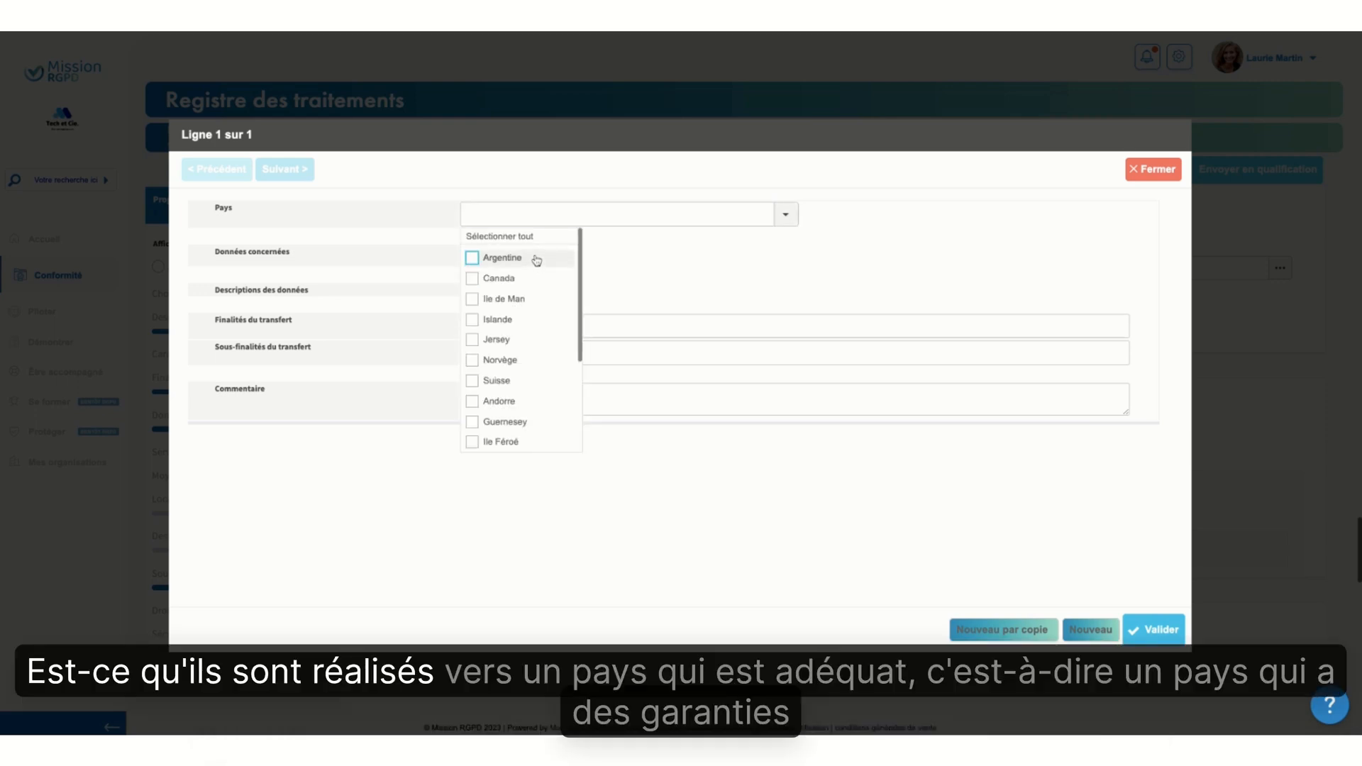
scroll(517, 414, "down", 1)
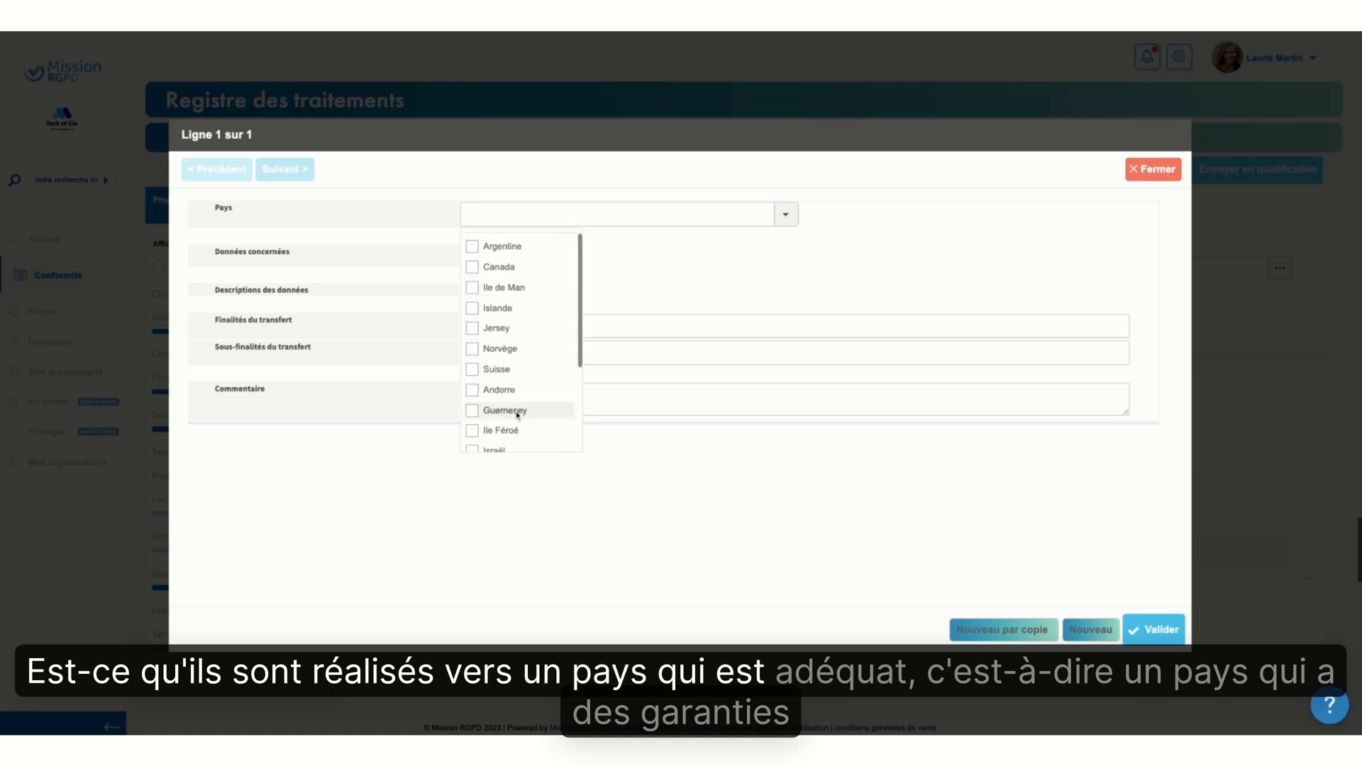
scroll(517, 415, "down", 4)
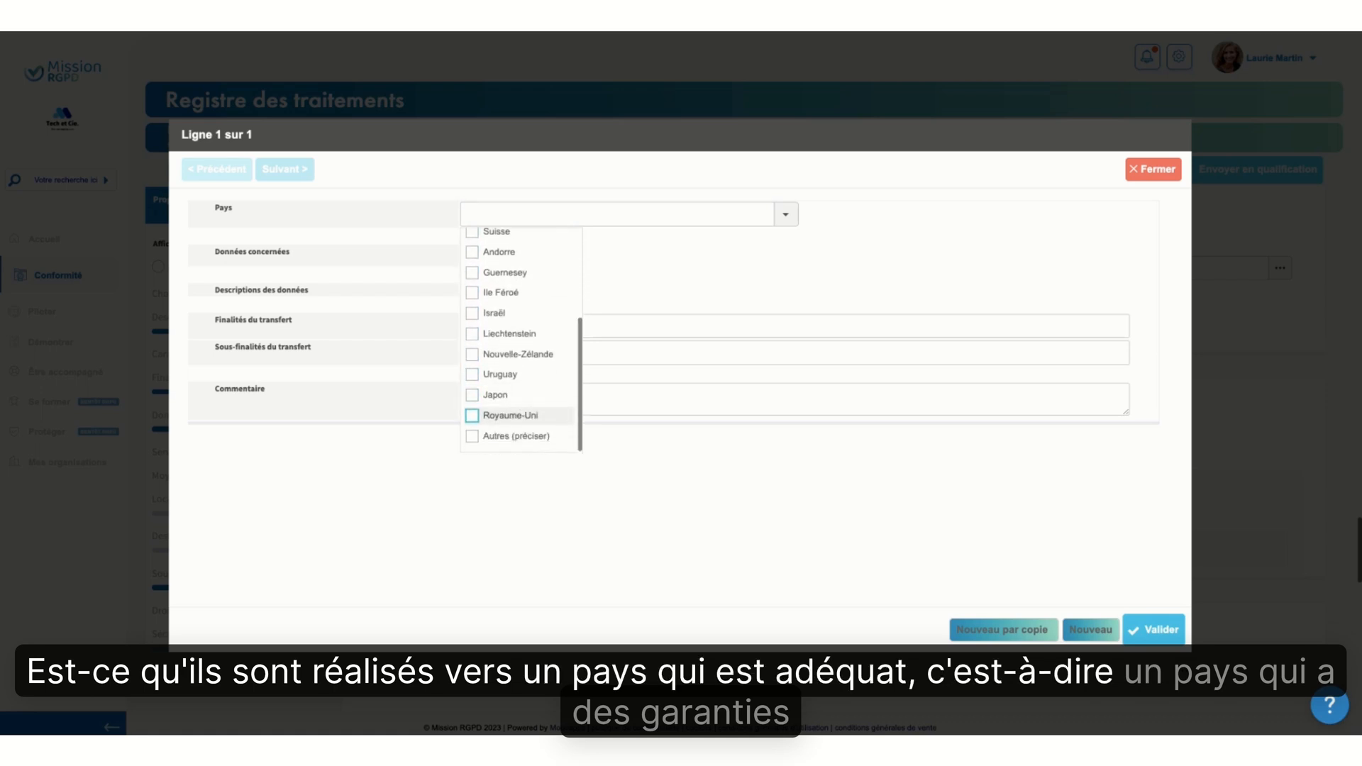
scroll(517, 415, "up", 5)
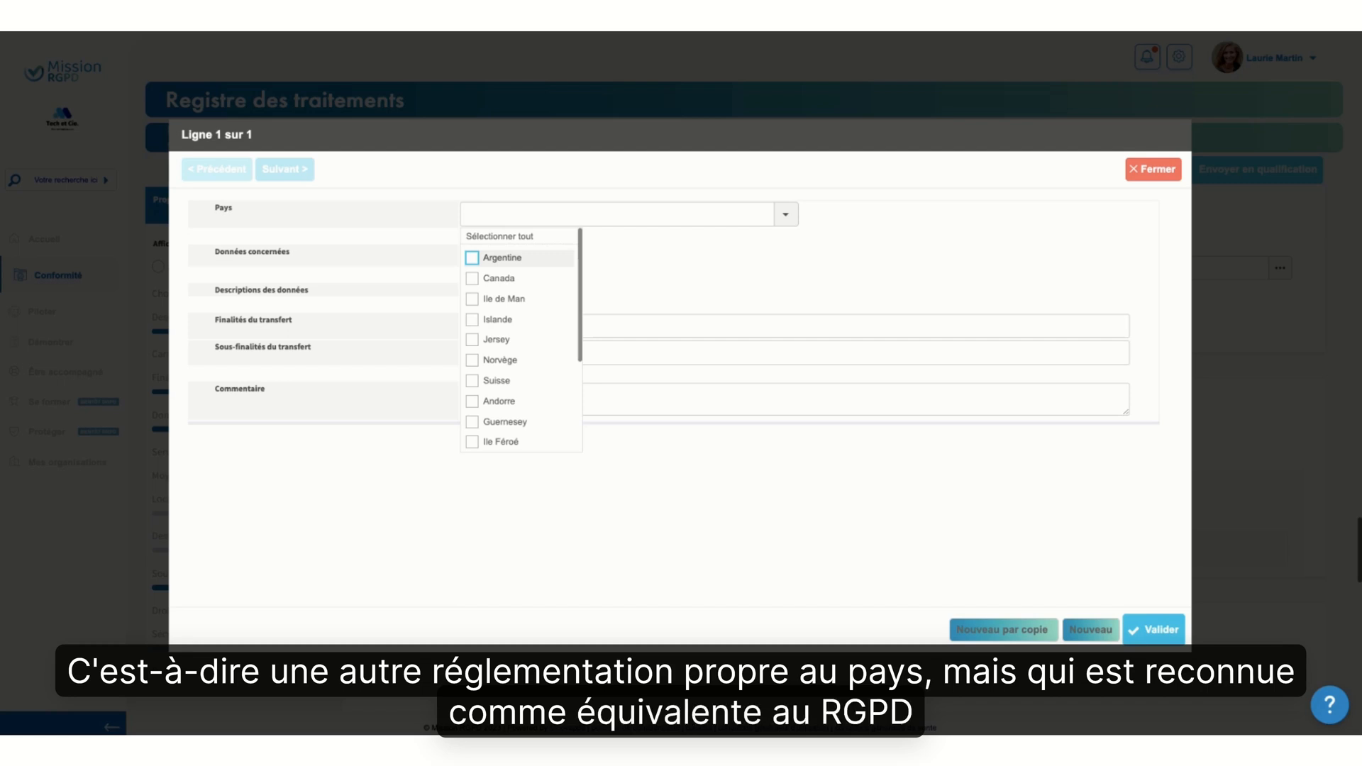
scroll(496, 262, "down", 3)
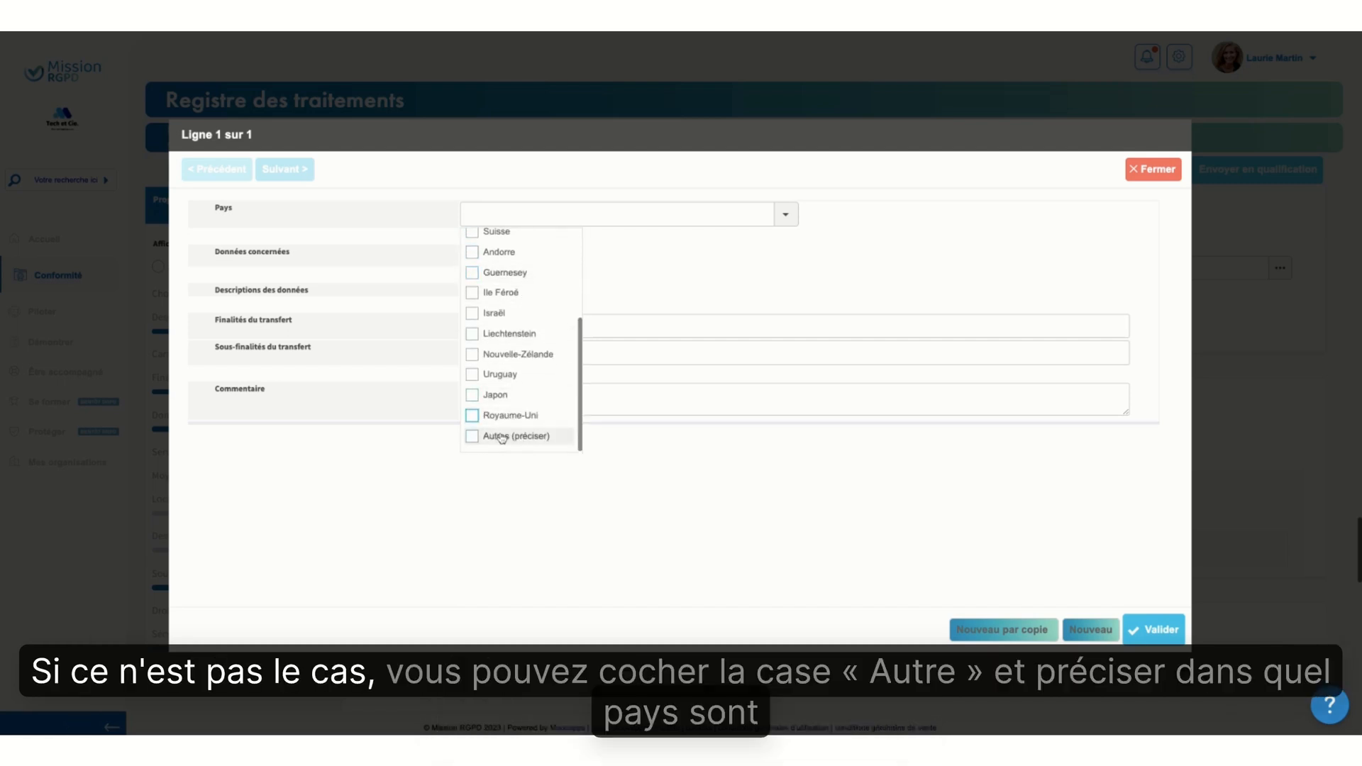
left_click(501, 436)
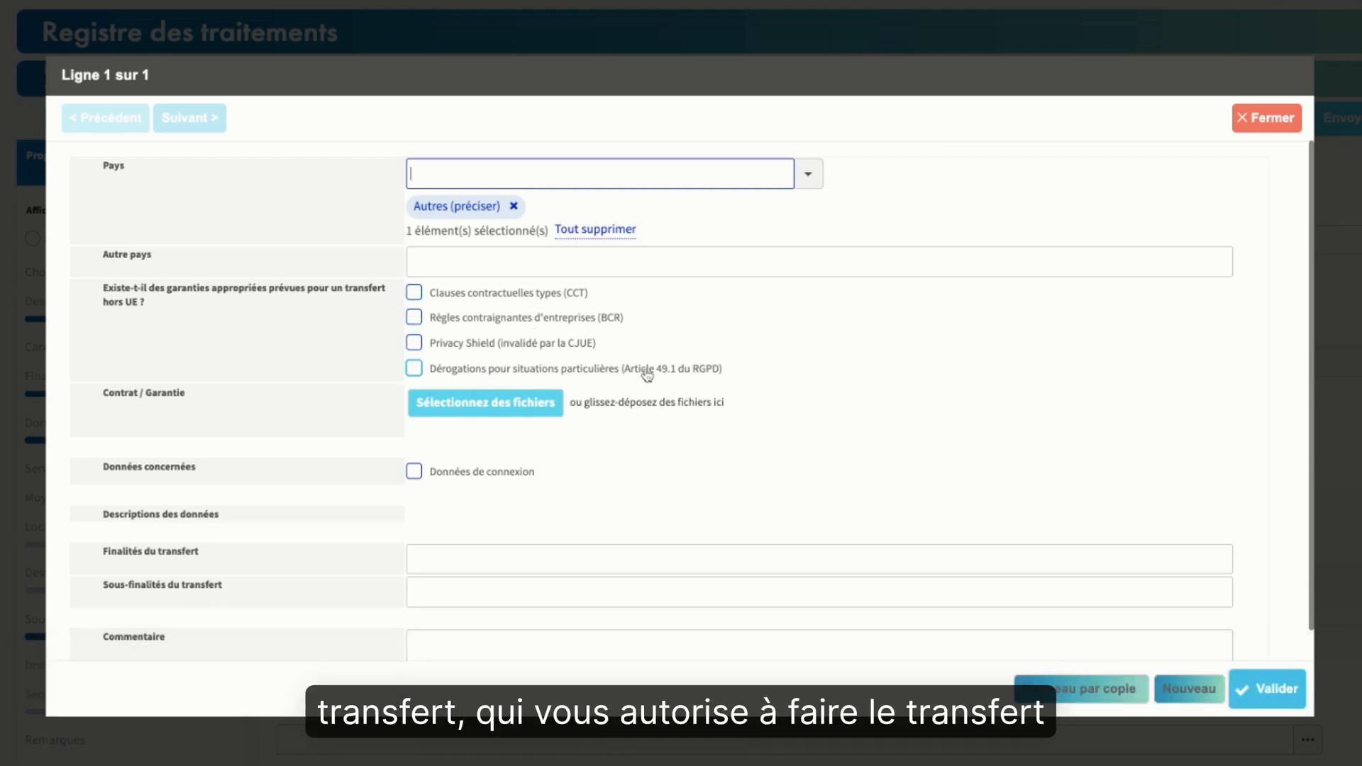
Tick Clauses contractuelles types (CCT) as the guarantee of the transfer outside the EU and validate the entry
left_click(539, 294)
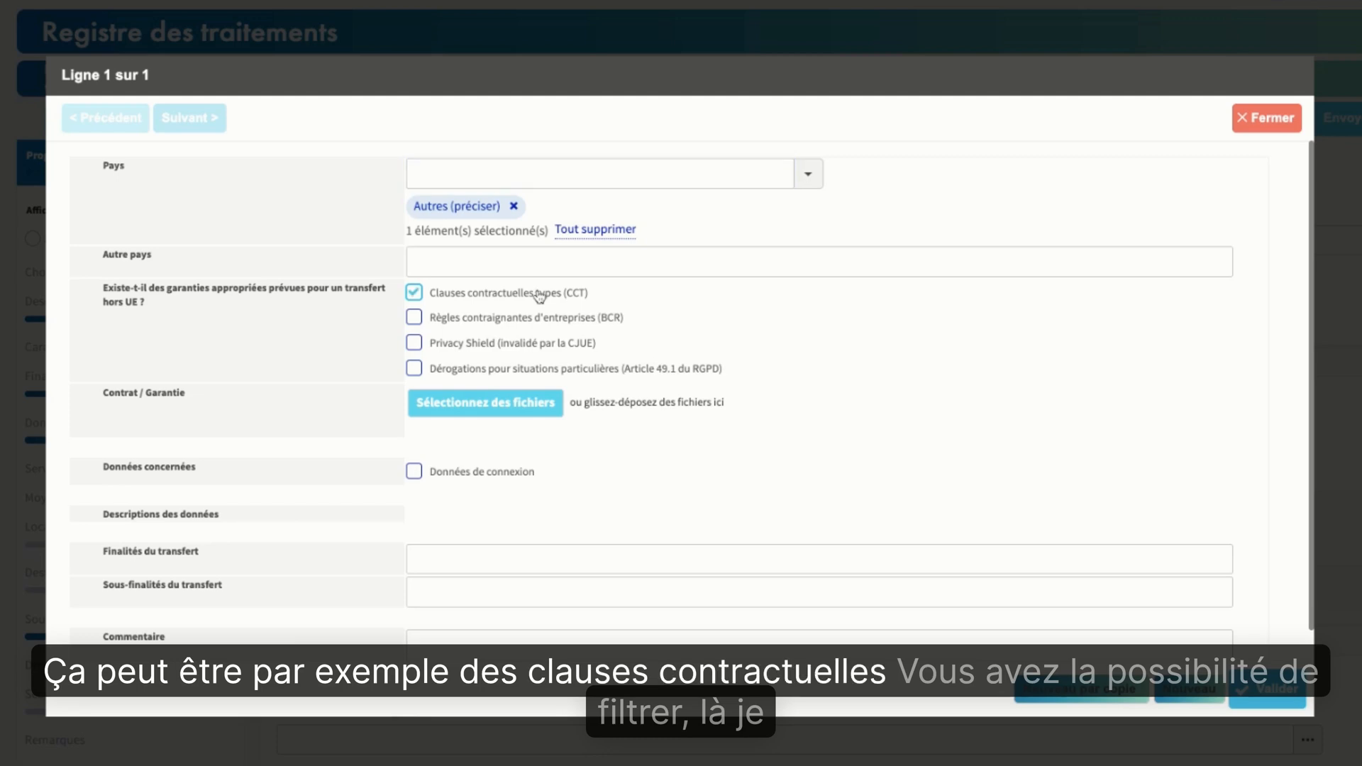
scroll(761, 448, "down", 1)
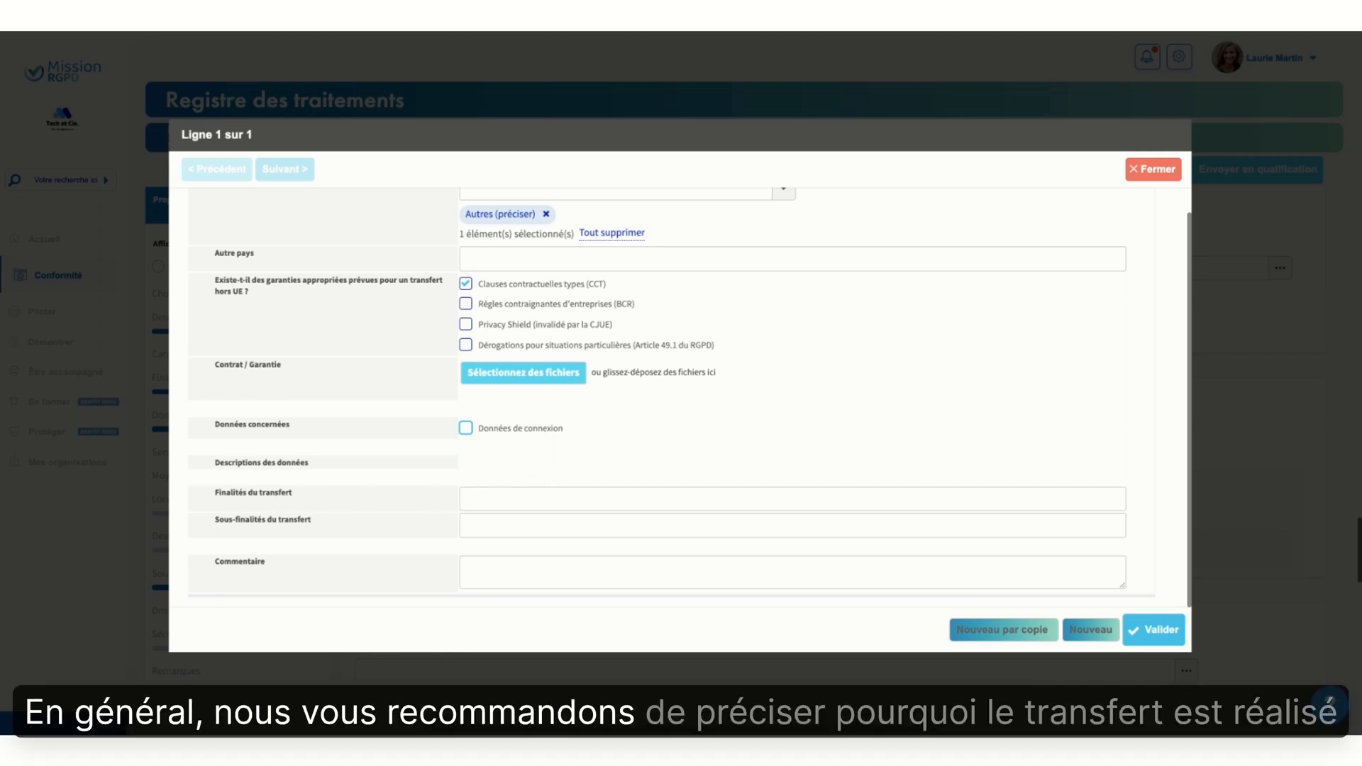
left_click(511, 498)
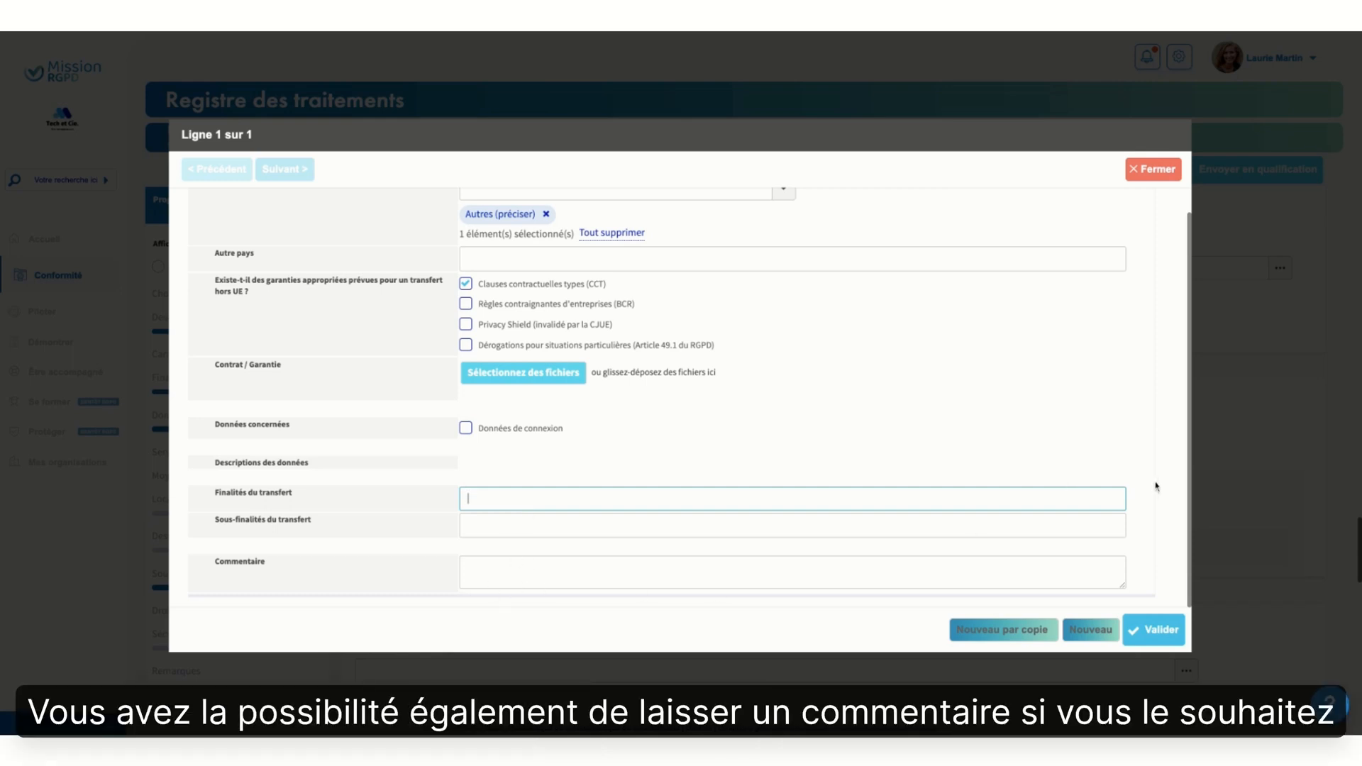
scroll(927, 435, "up", 1)
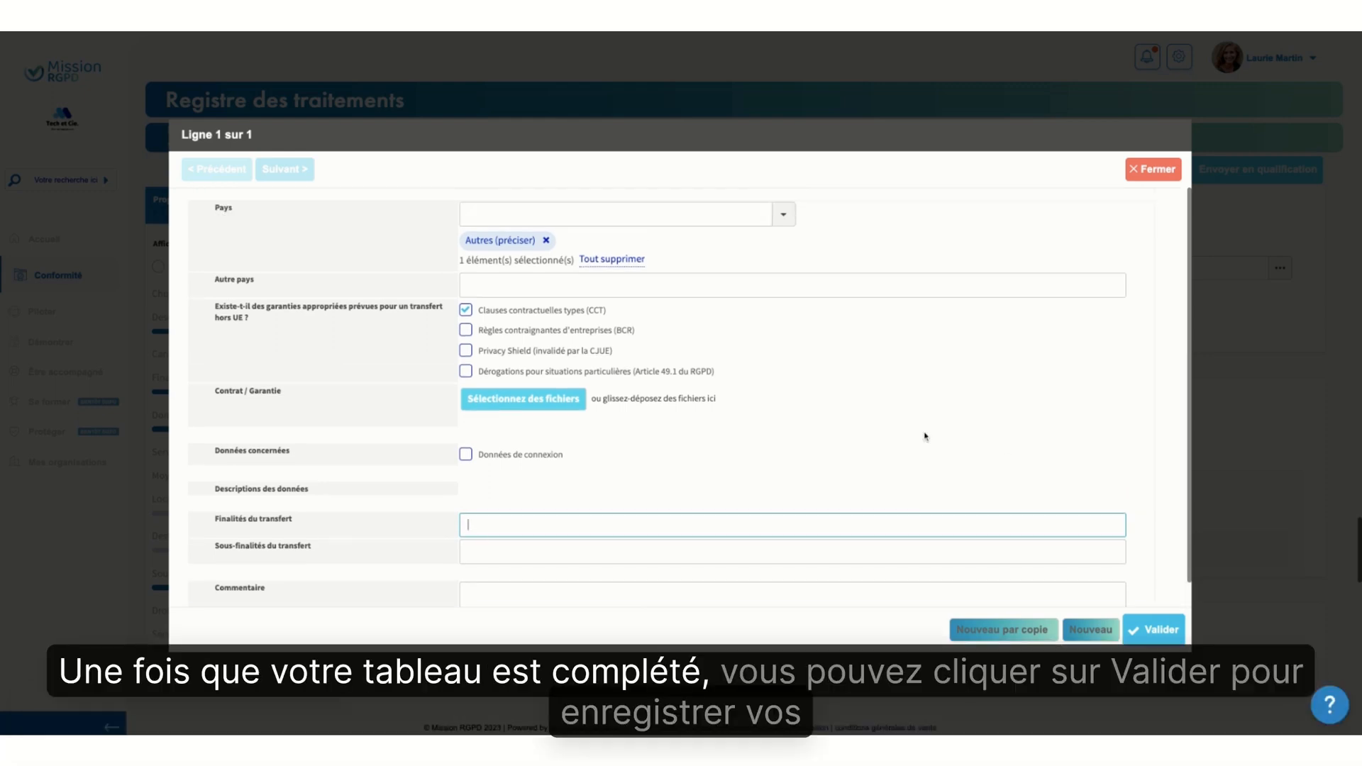
left_click(1169, 631)
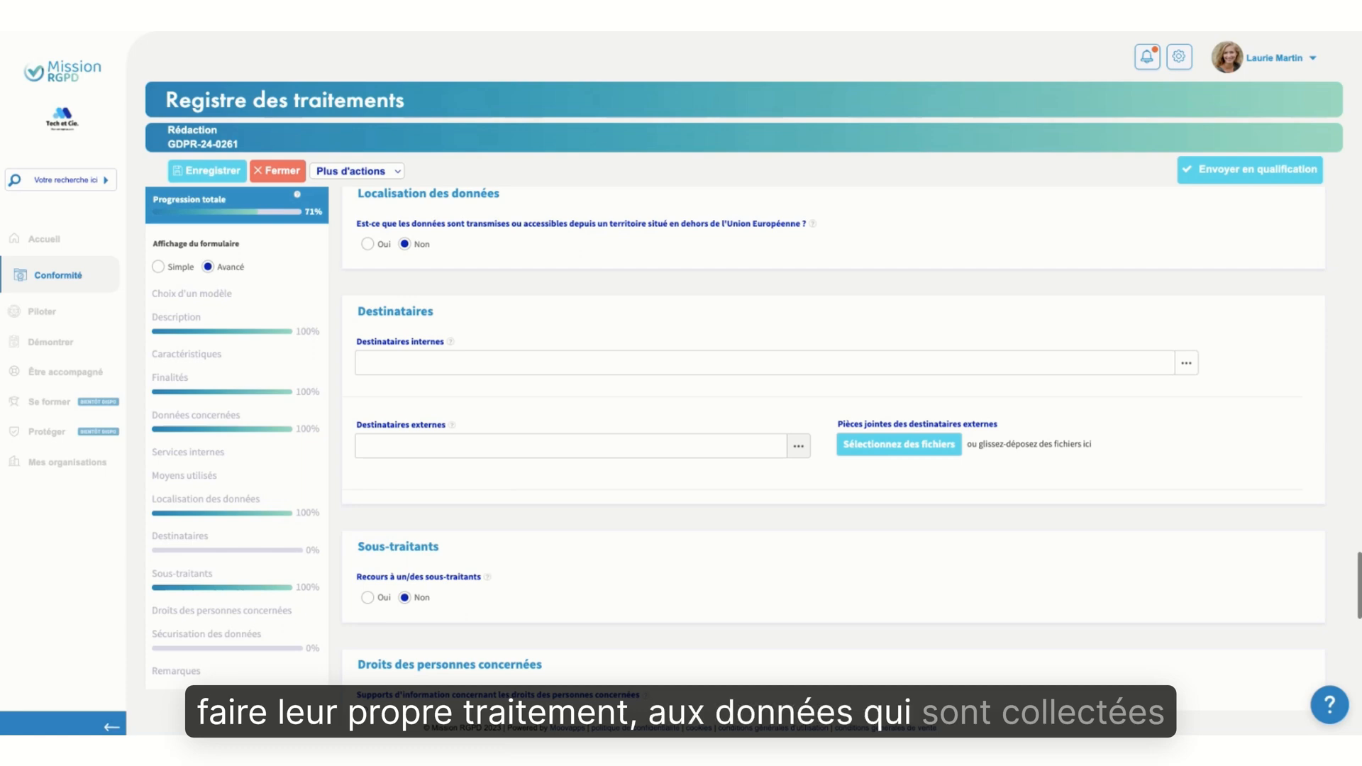
Browse the list of internal recipients available for the processing and close it without selecting any
left_click(798, 446)
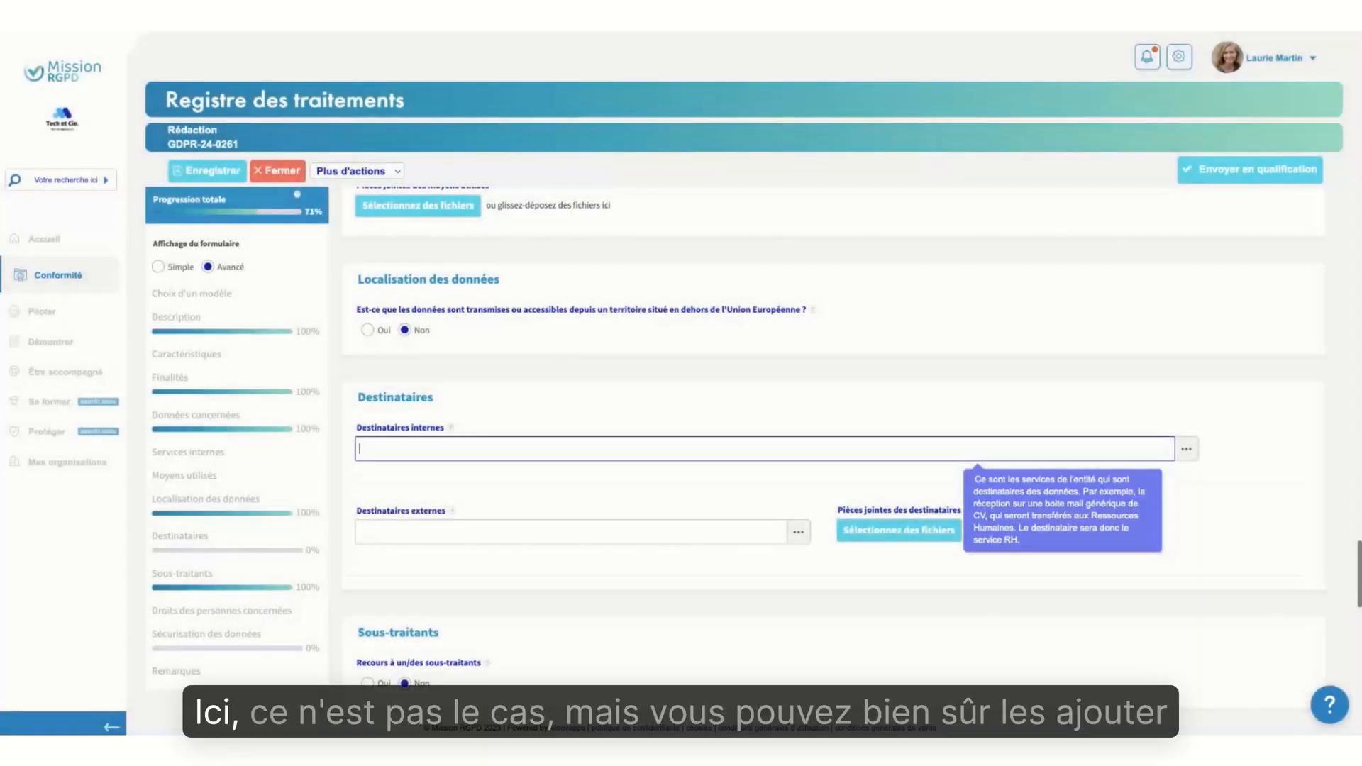
left_click(1189, 451)
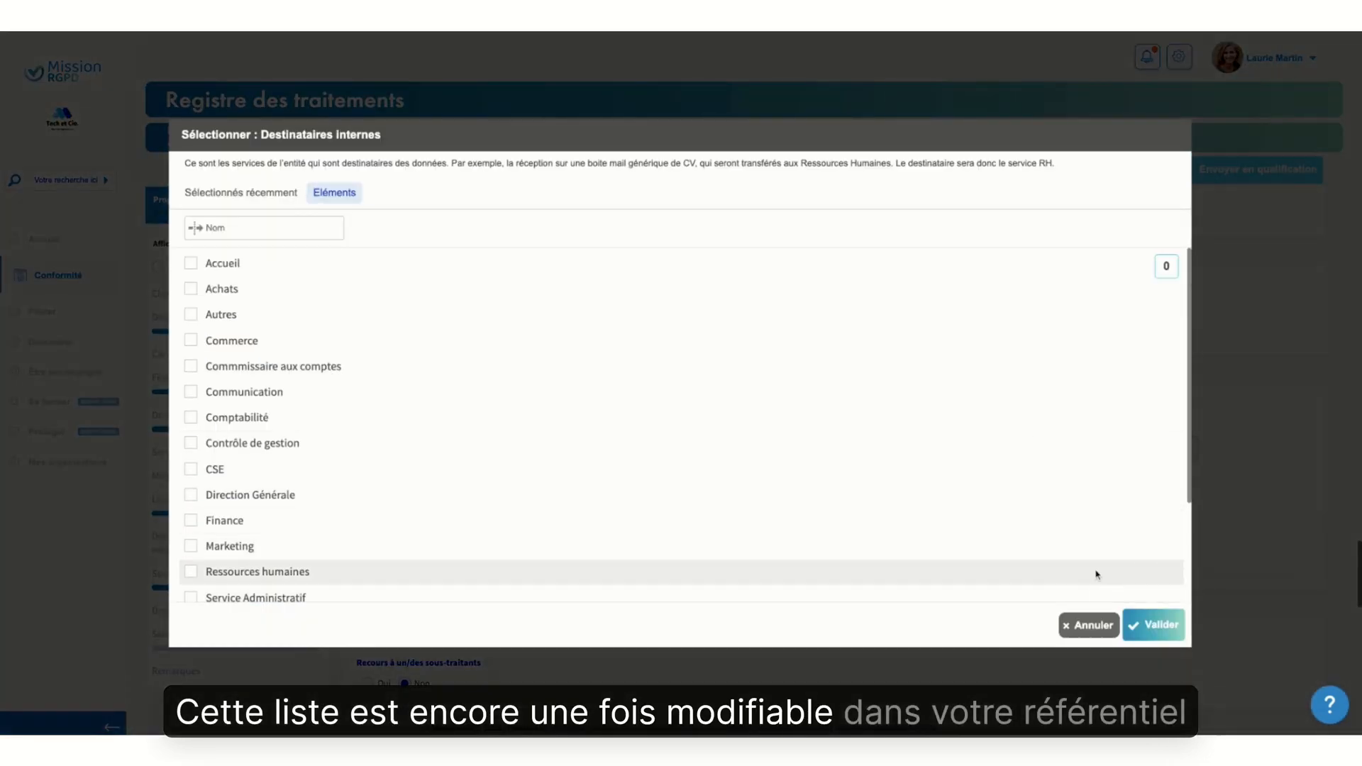
left_click(1087, 625)
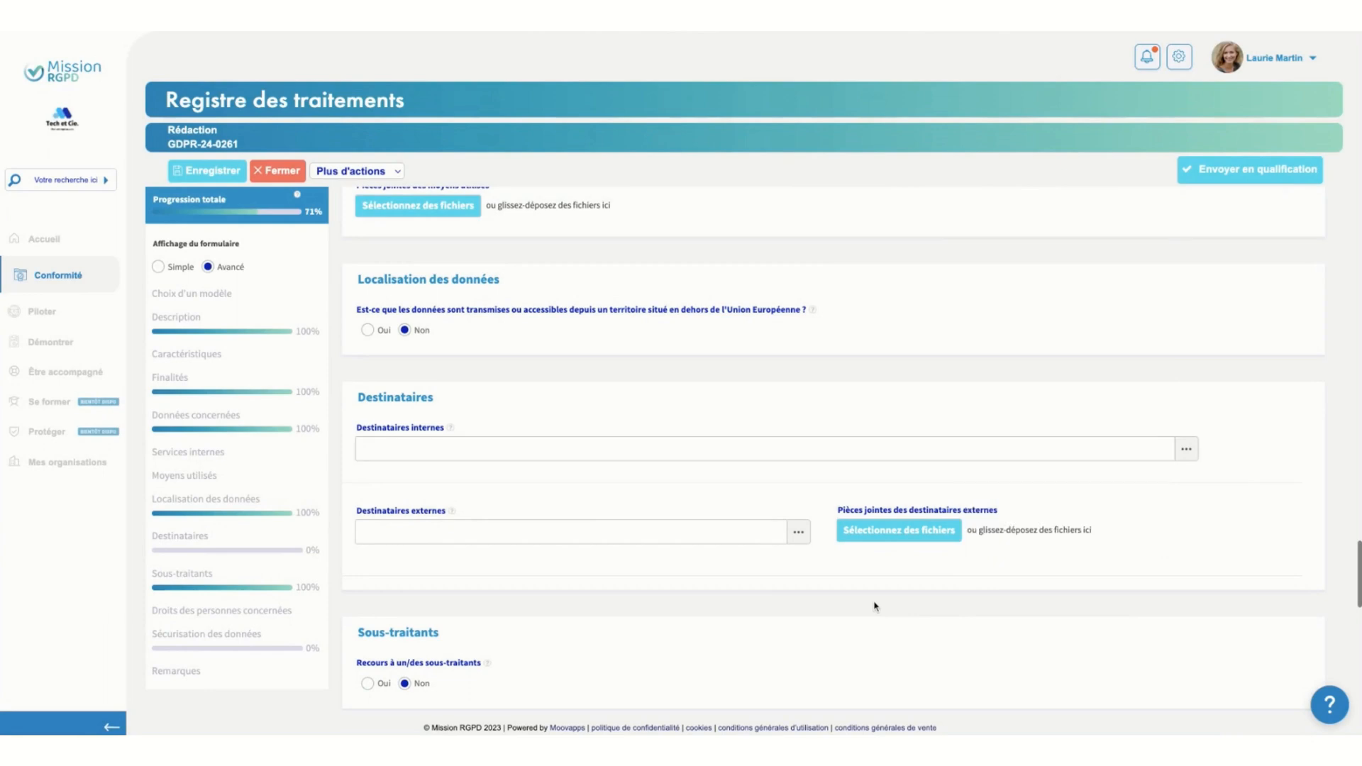
Browse both pages of the list of external recipients for the processing and close it without selecting any
scroll(876, 606, "down", 2)
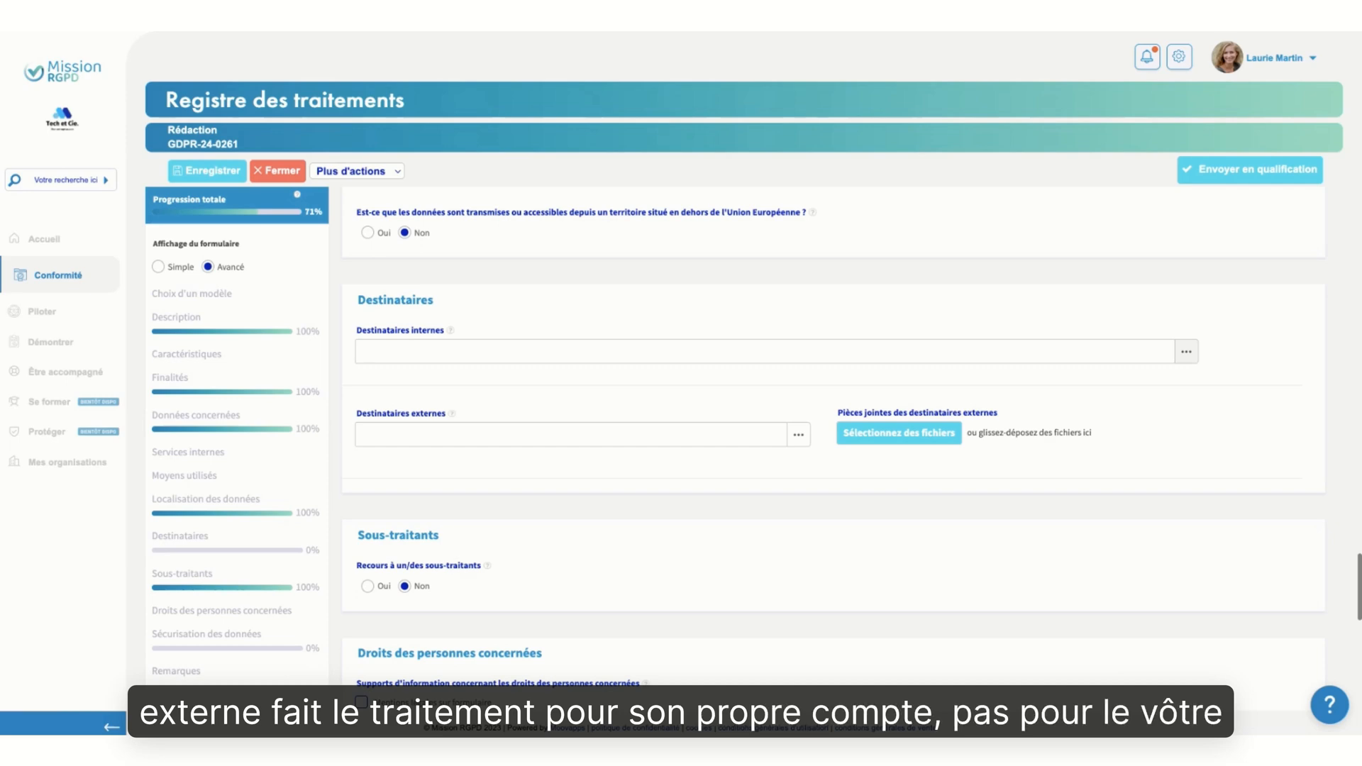
left_click(798, 434)
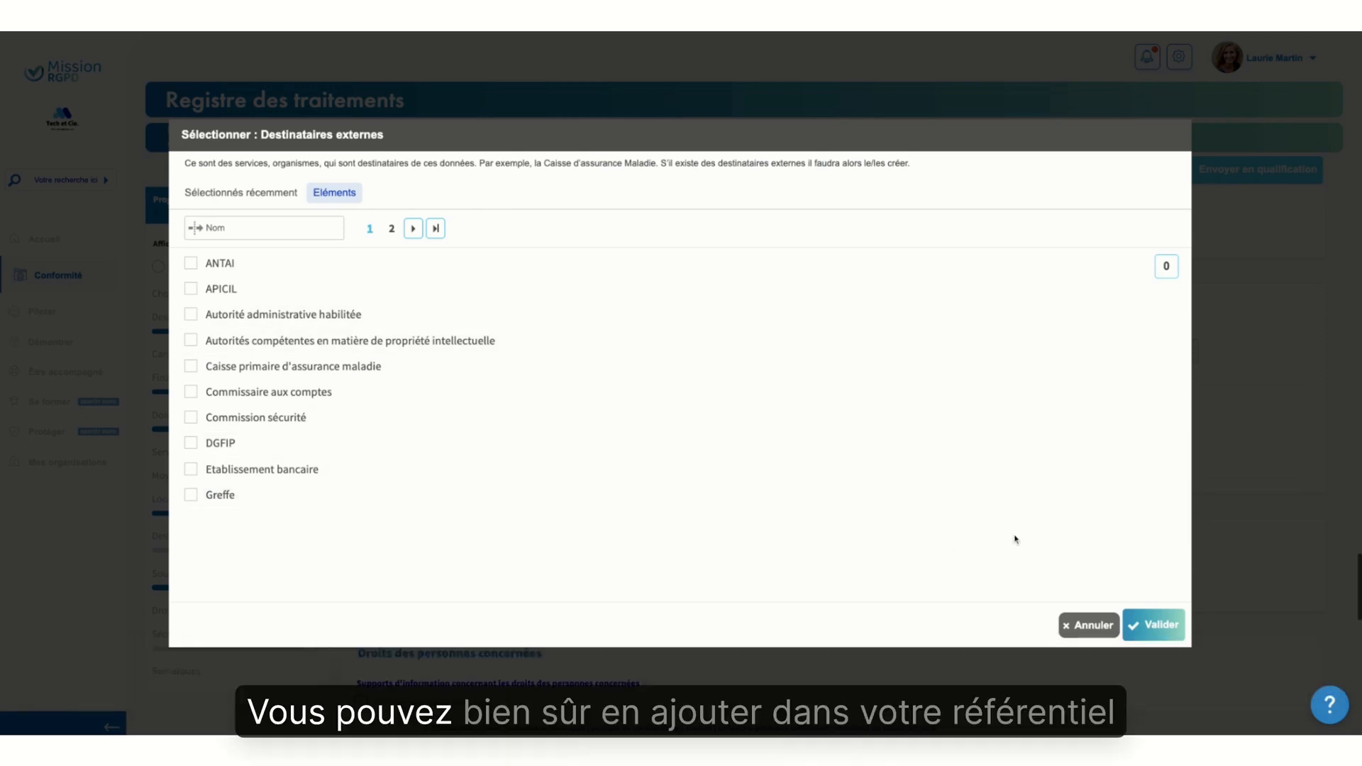
left_click(394, 230)
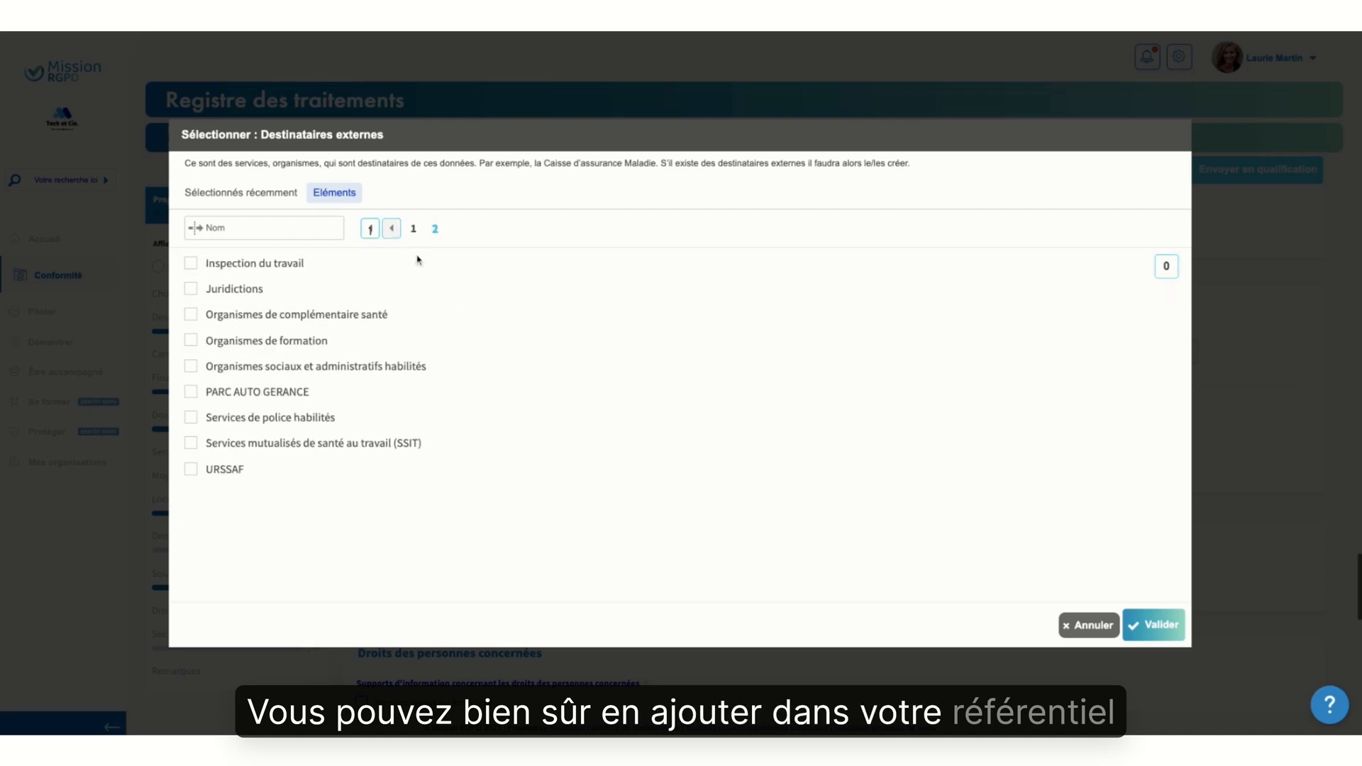
left_click(1078, 631)
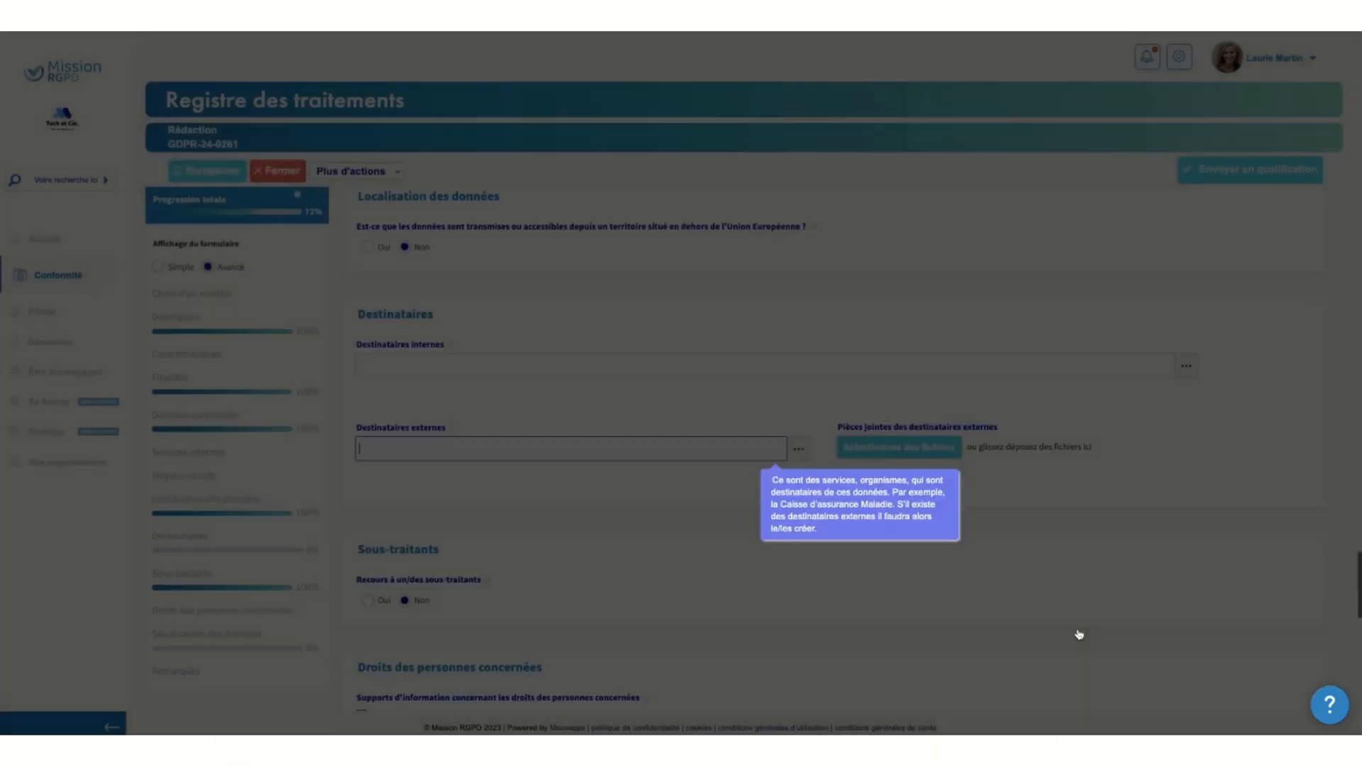
Answer Oui to the use of sous-traitants, and consult the list of subcontractors without selecting any
scroll(748, 568, "down", 2)
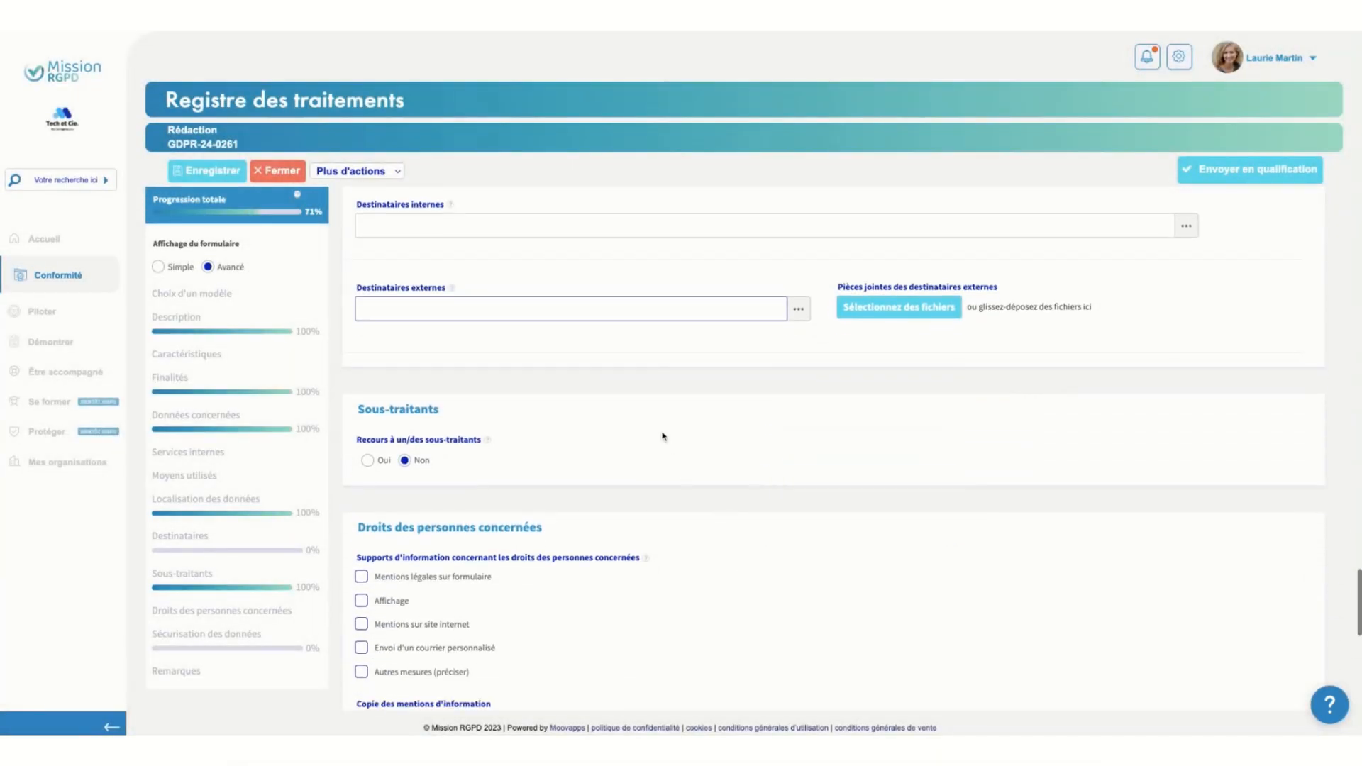
scroll(663, 436, "down", 2)
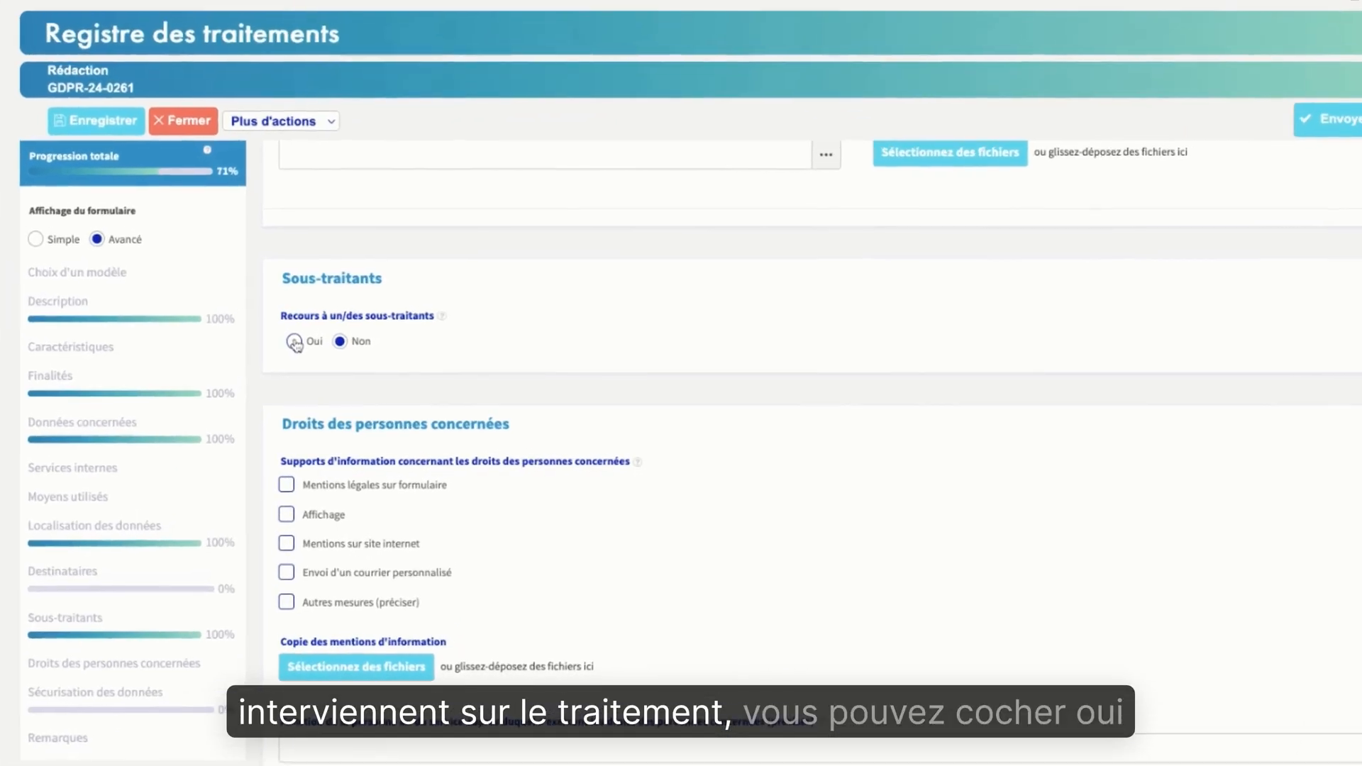
left_click(367, 350)
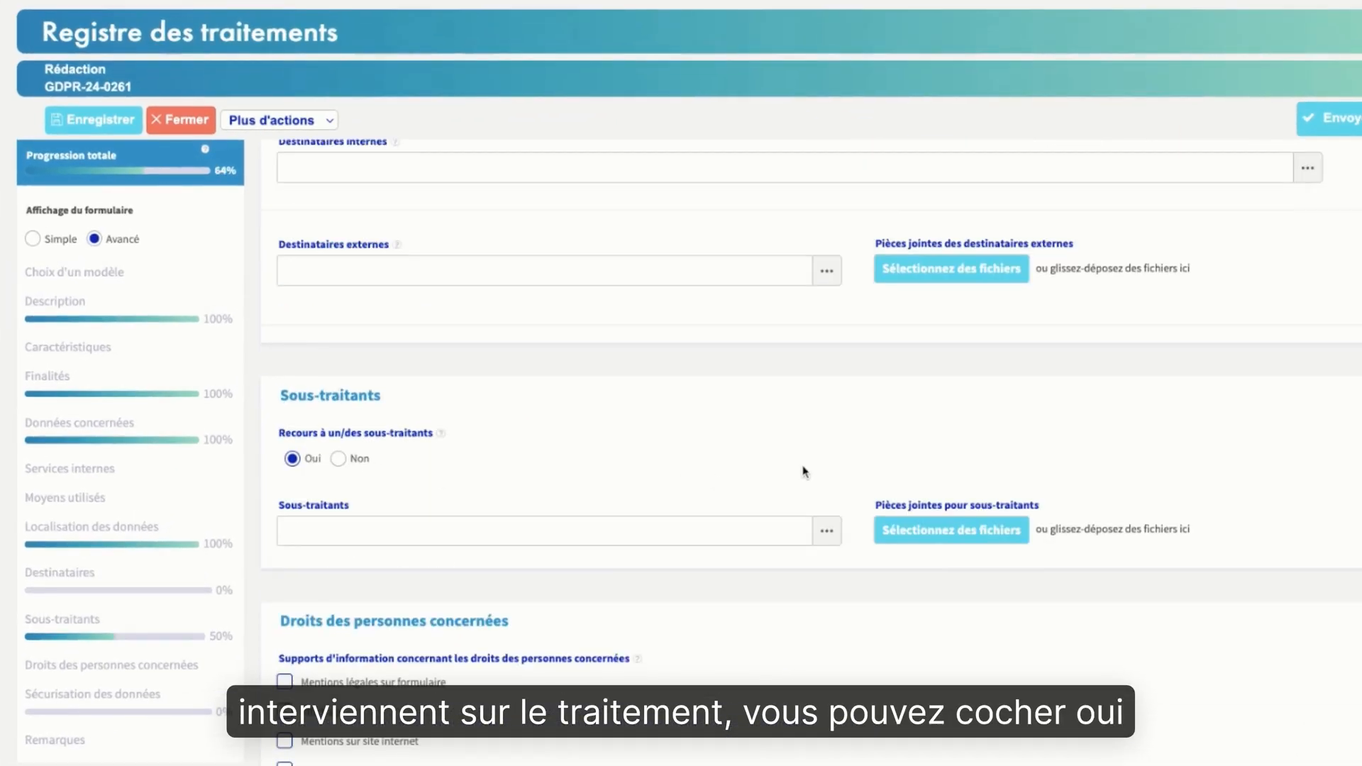
scroll(809, 469, "down", 1)
left_click(835, 459)
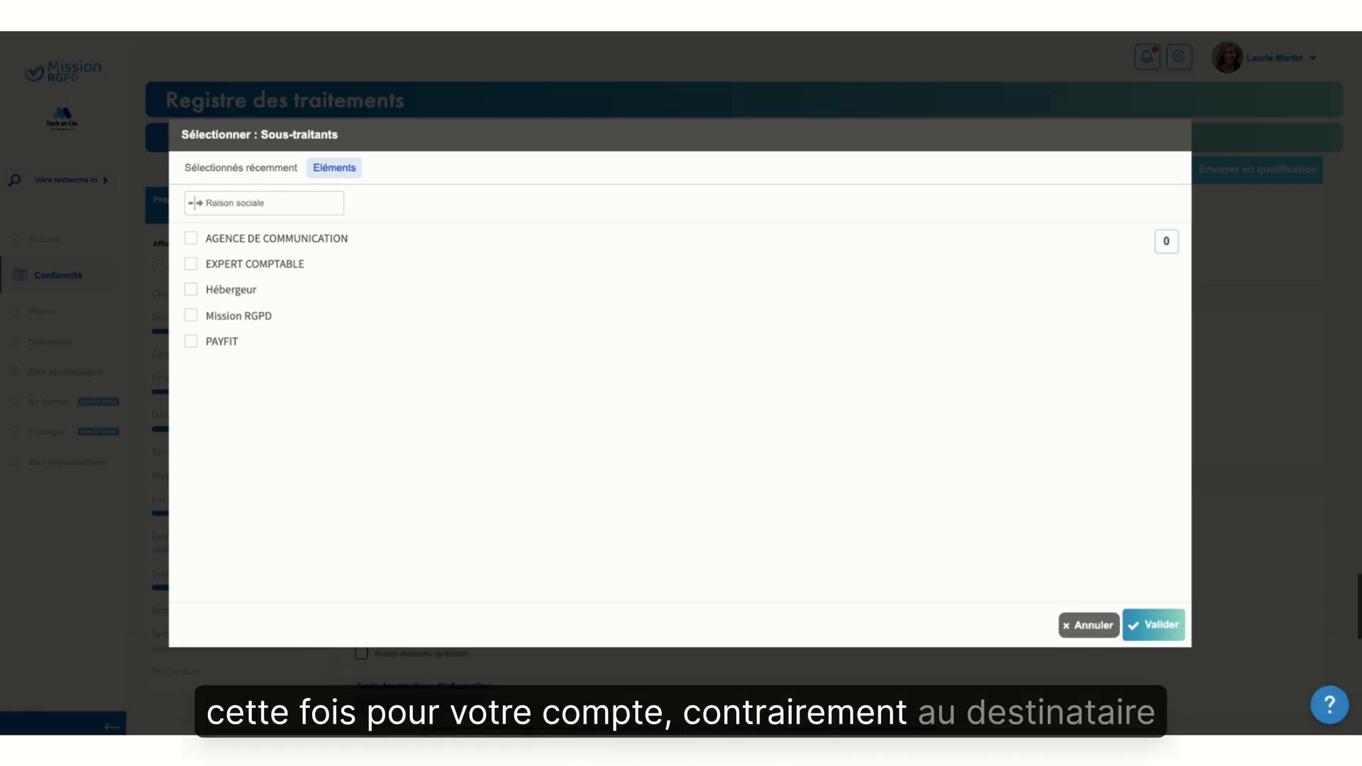
left_click(1085, 626)
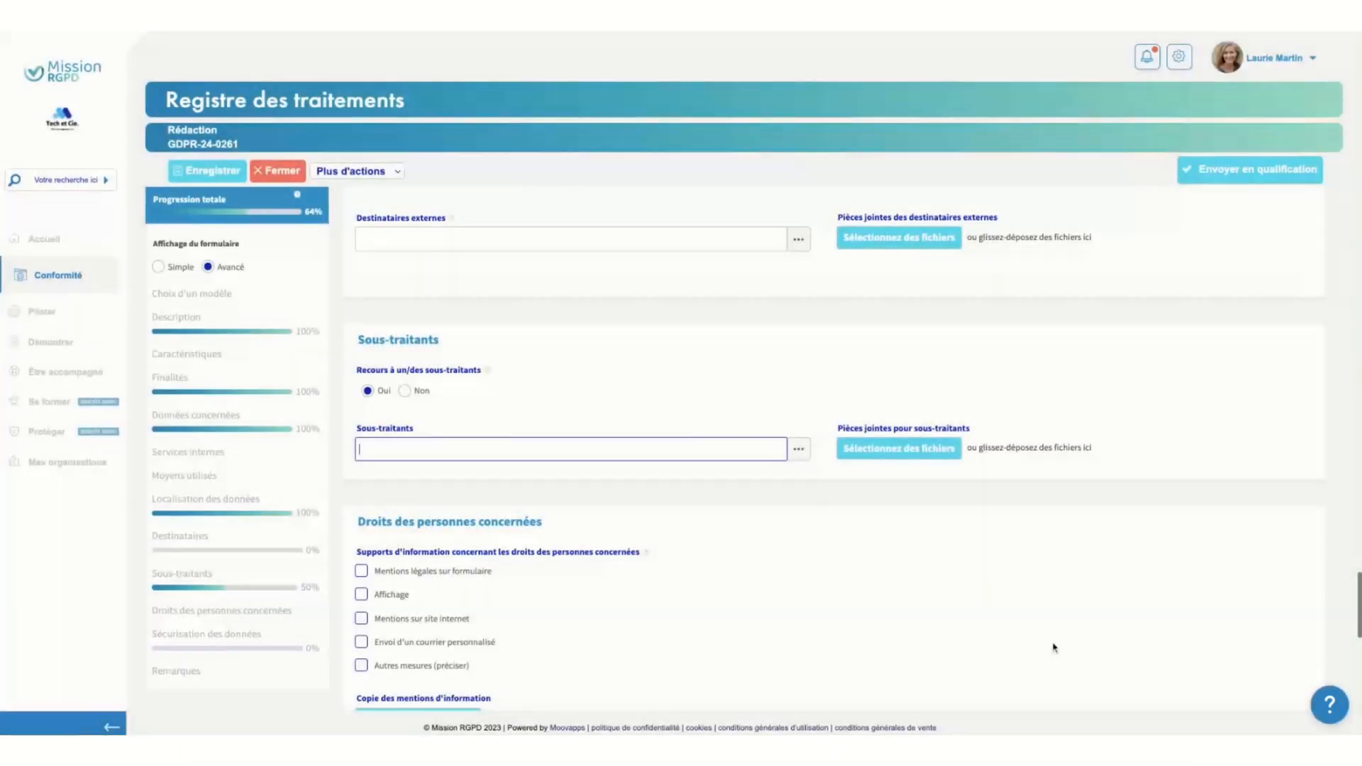
left_click(799, 454)
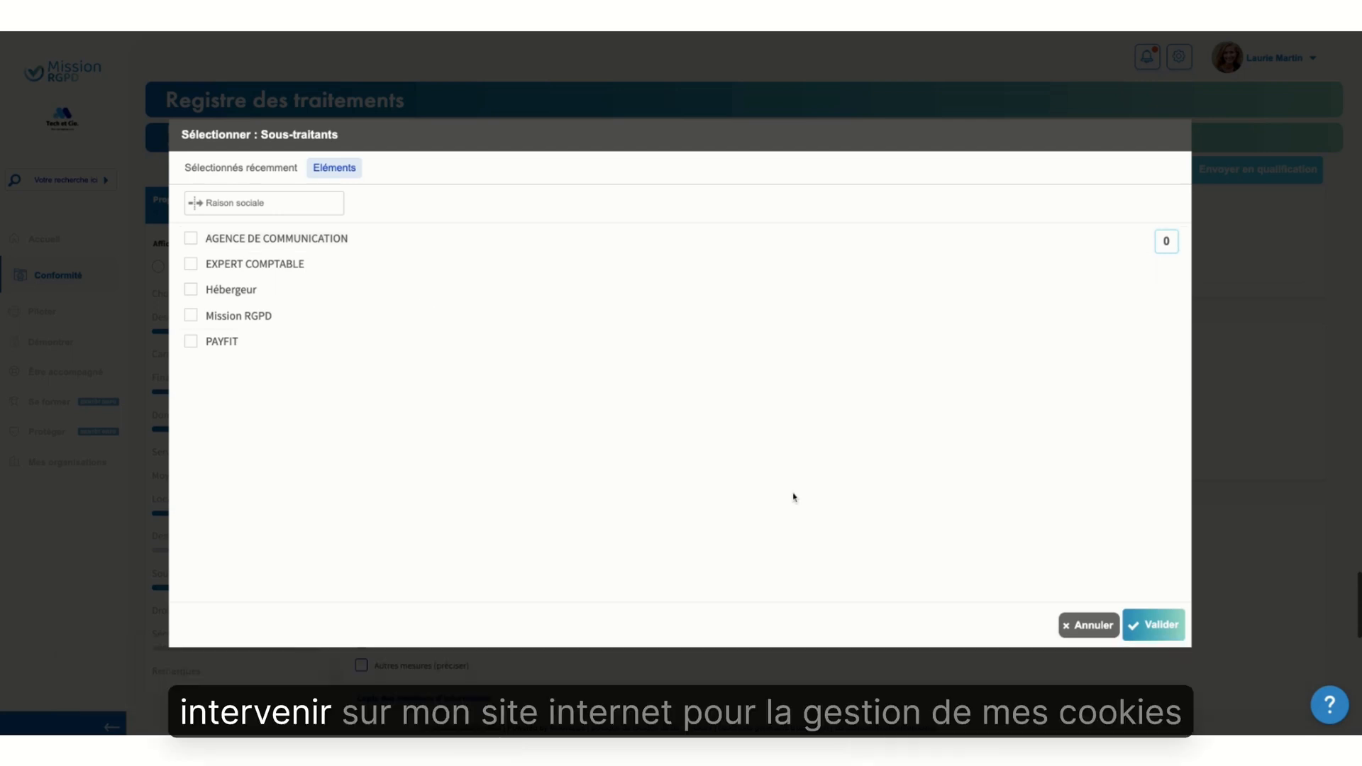
left_click(1093, 625)
Tick Autres mesures (préciser) as the information medium for data subjects' rights and specify Bandeau cookies
scroll(736, 608, "down", 3)
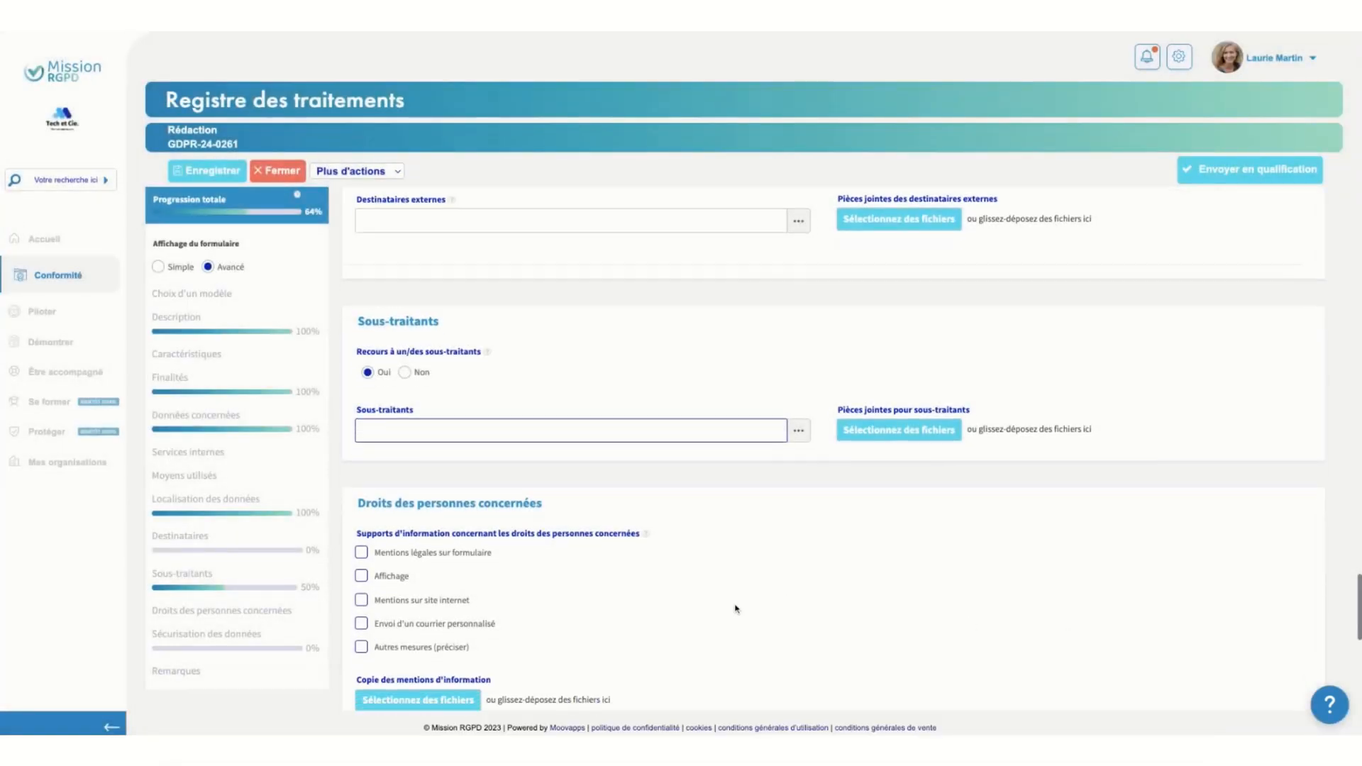
scroll(580, 350, "down", 1)
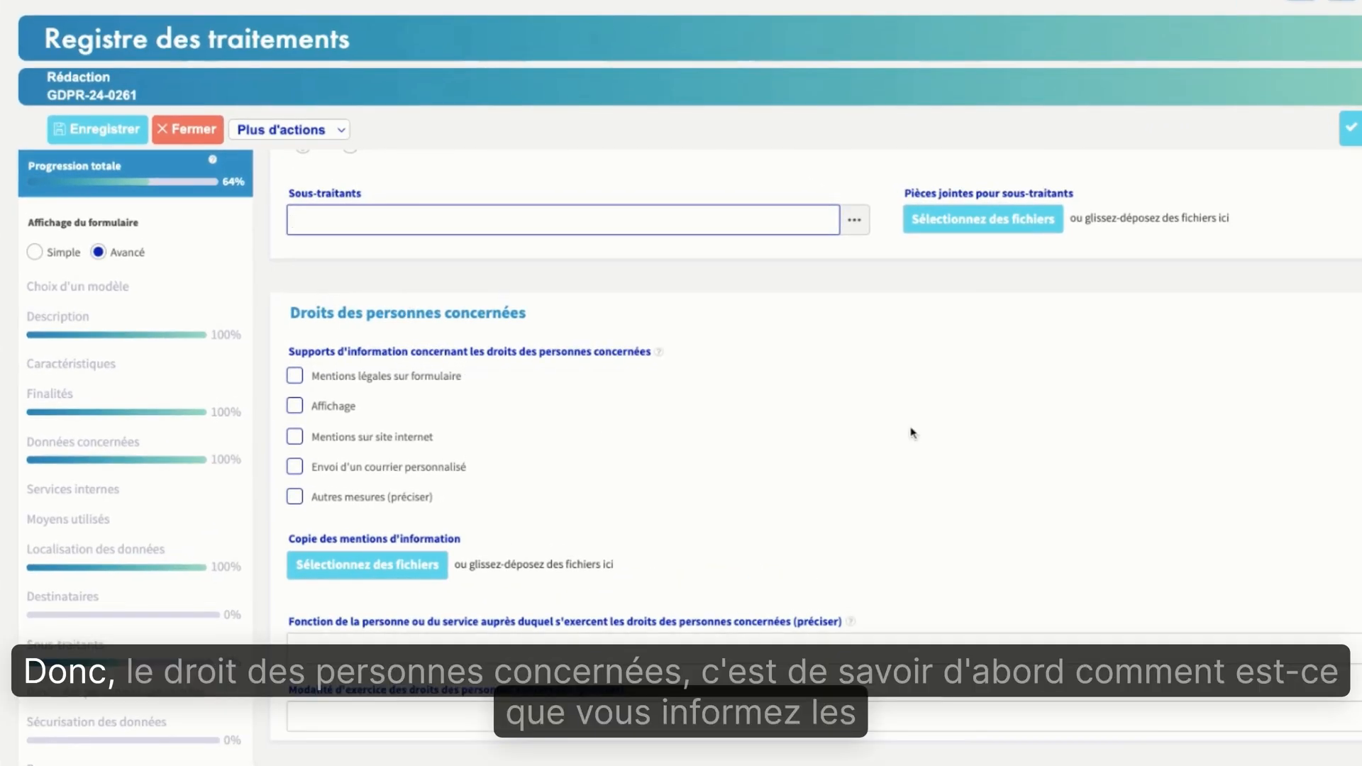
scroll(912, 435, "down", 2)
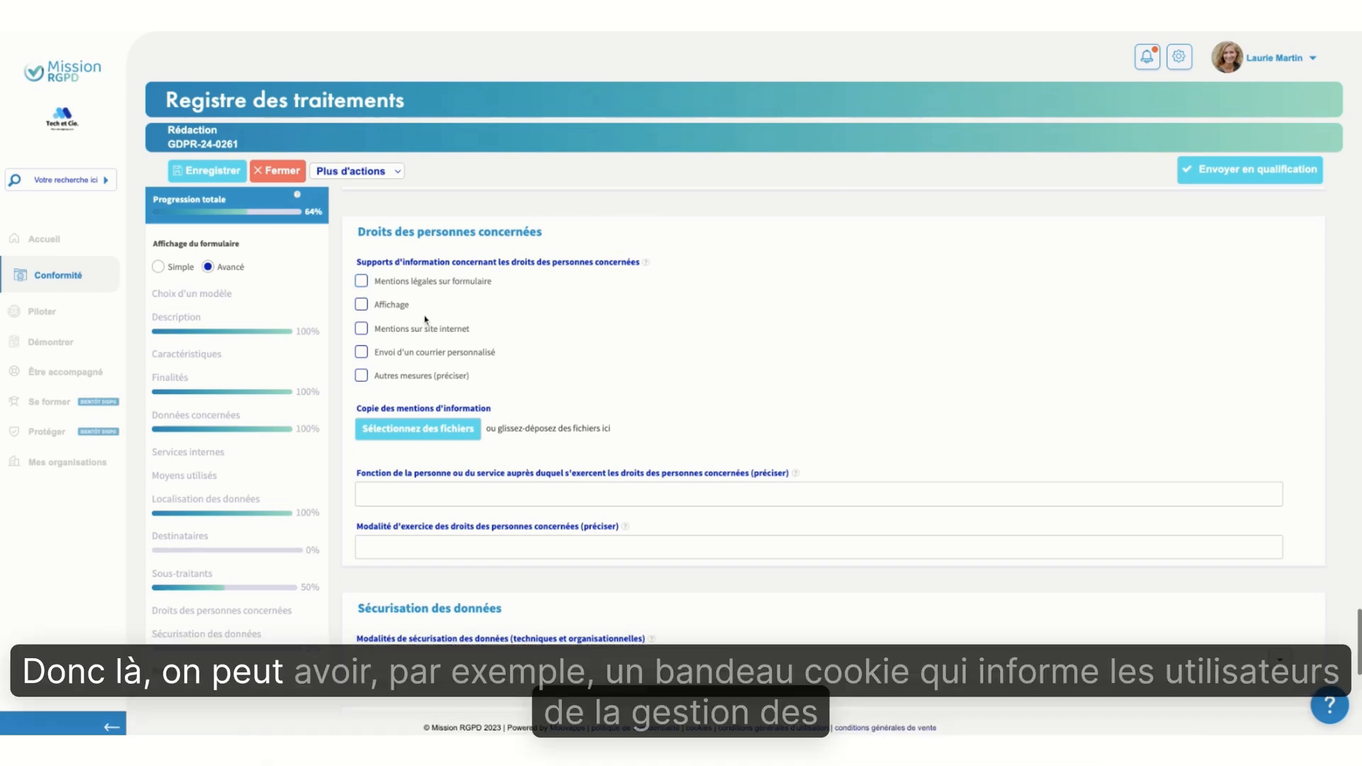
left_click(362, 377)
left_click(925, 351)
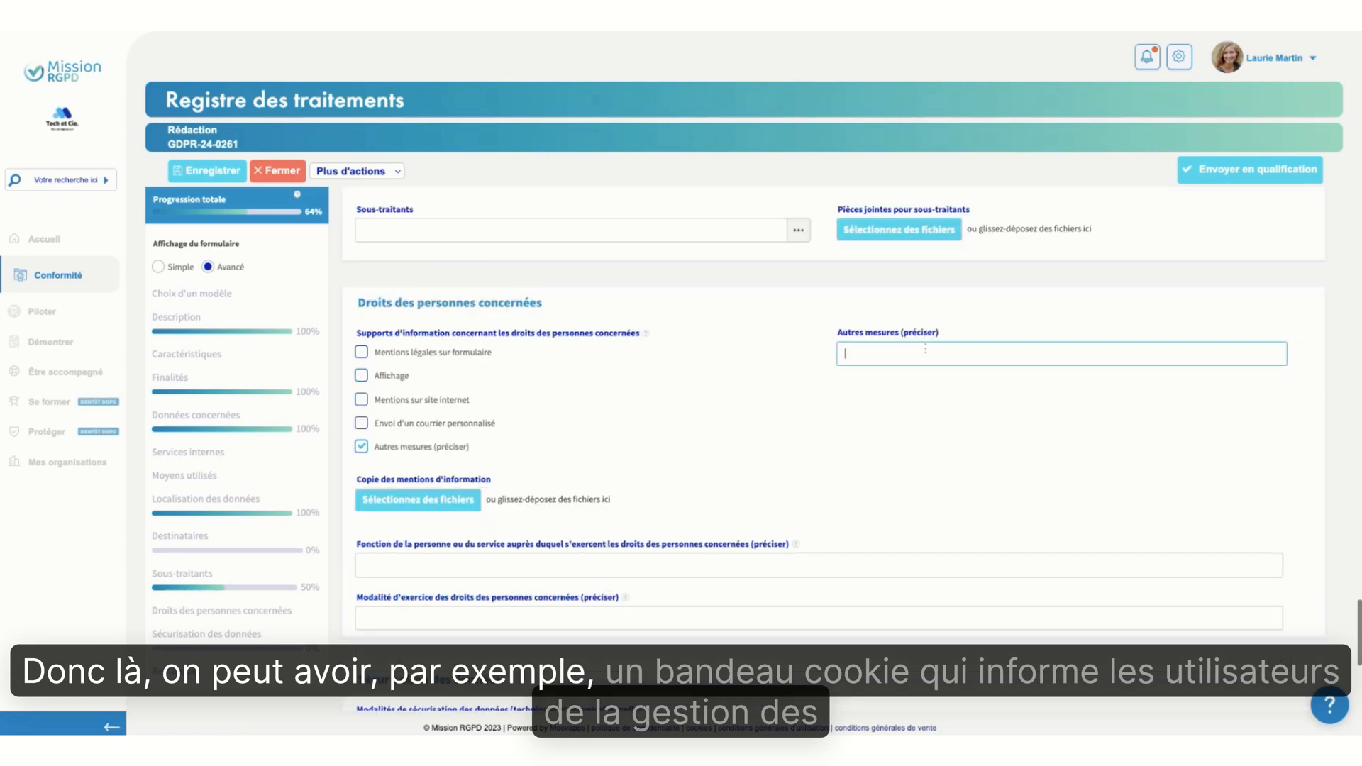
type("Bandeau cookies")
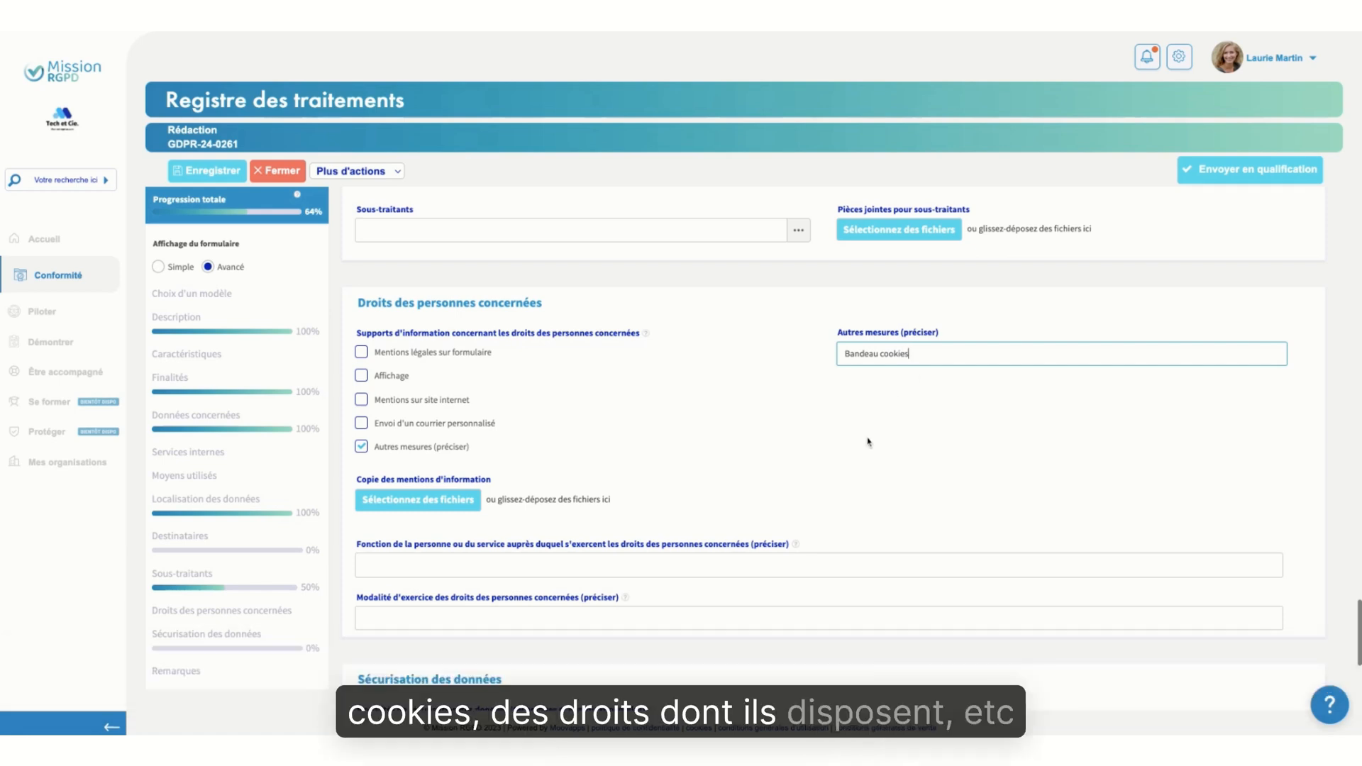
left_click(868, 442)
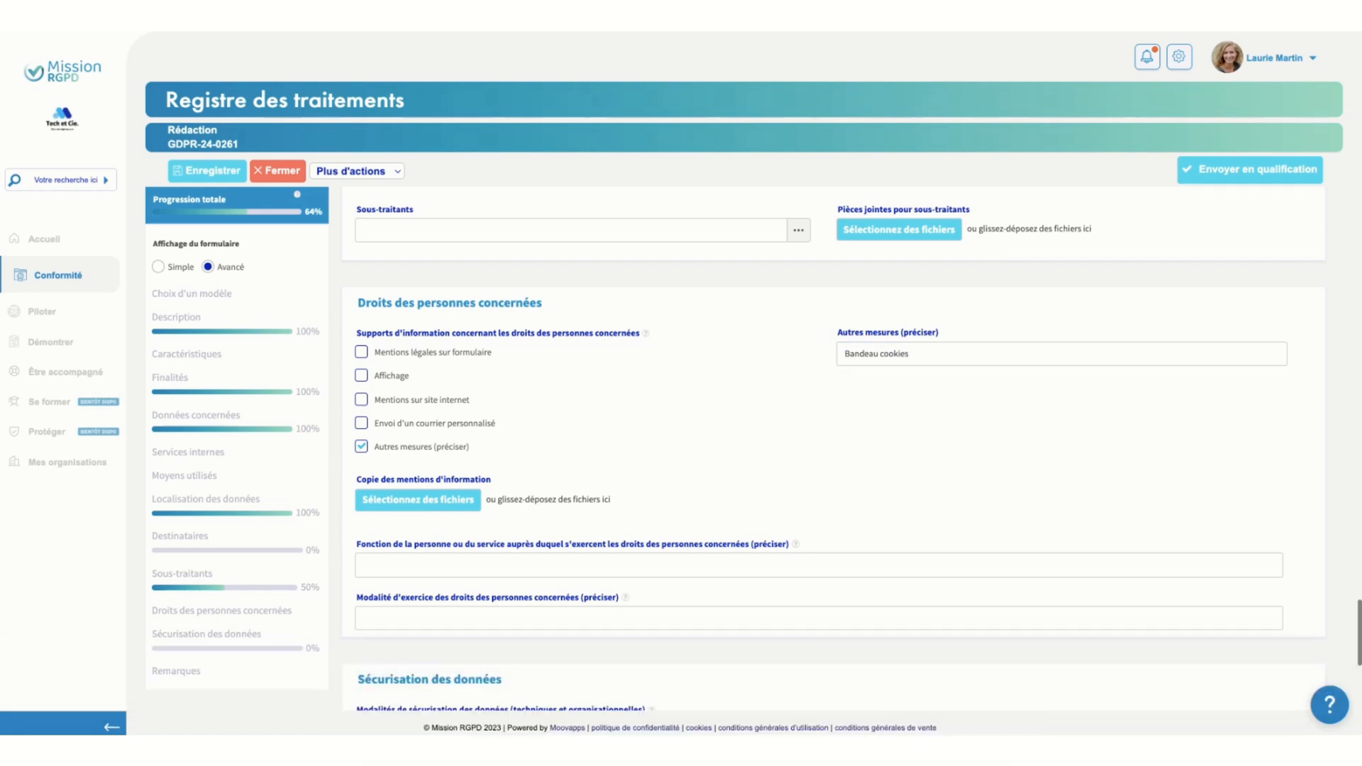
Enter DPO et service marketing as the function or service with which data subjects exercise their rights
scroll(742, 419, "down", 1)
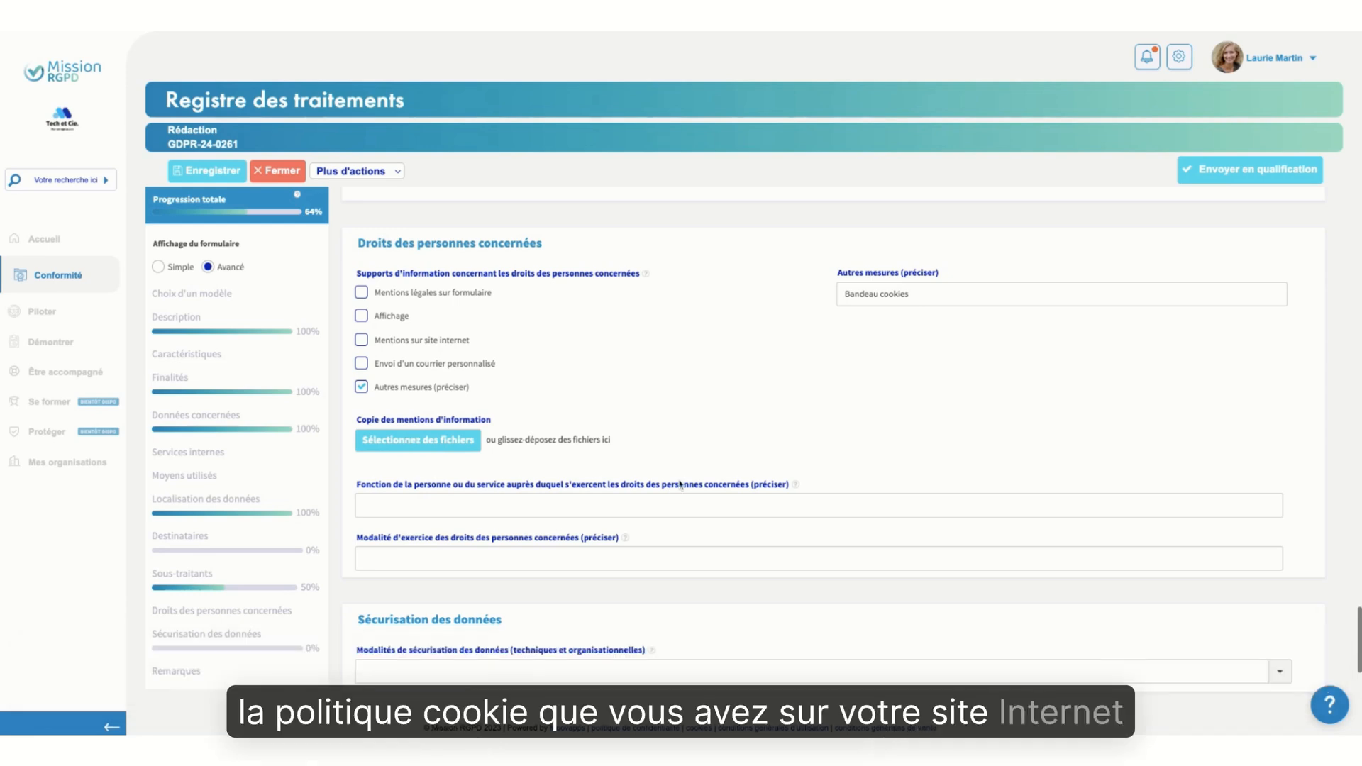
scroll(933, 421, "down", 1)
scroll(933, 420, "down", 2)
type("DPO")
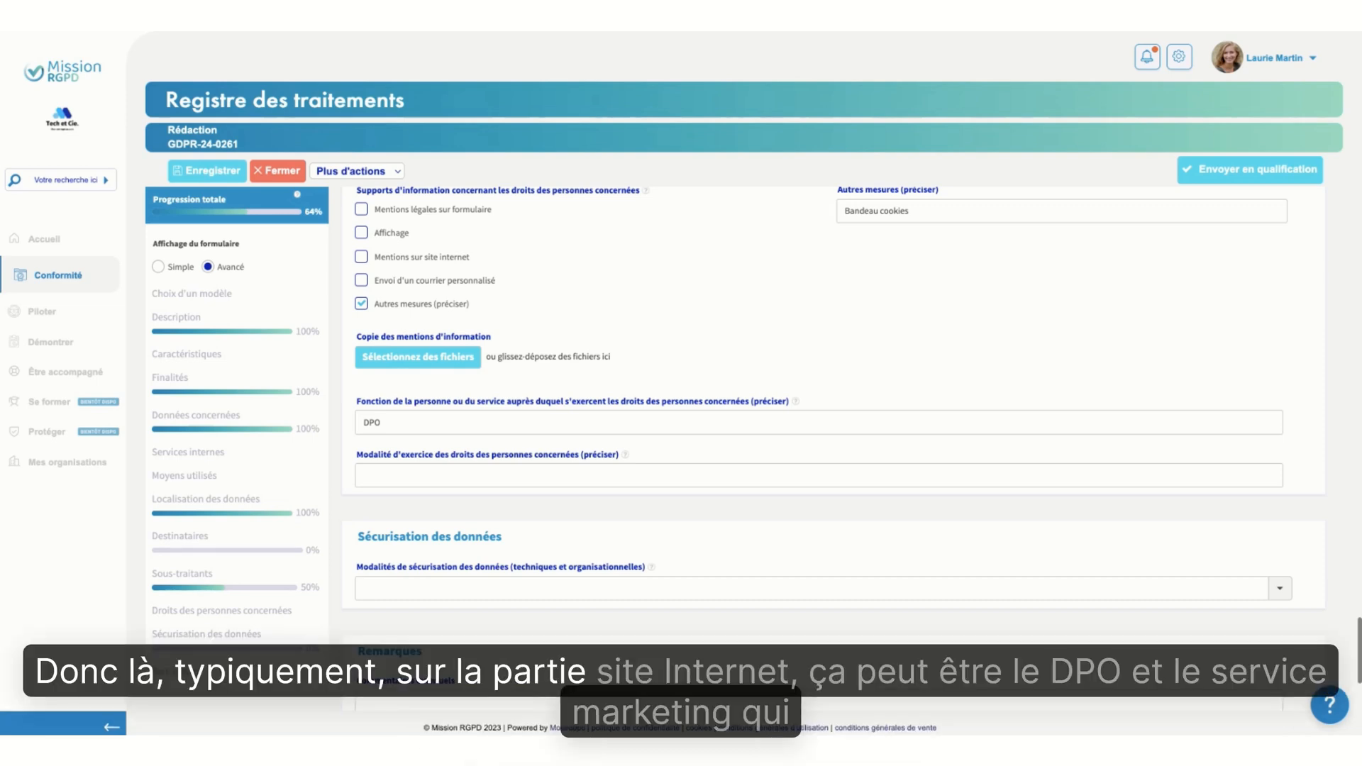
left_click(383, 423)
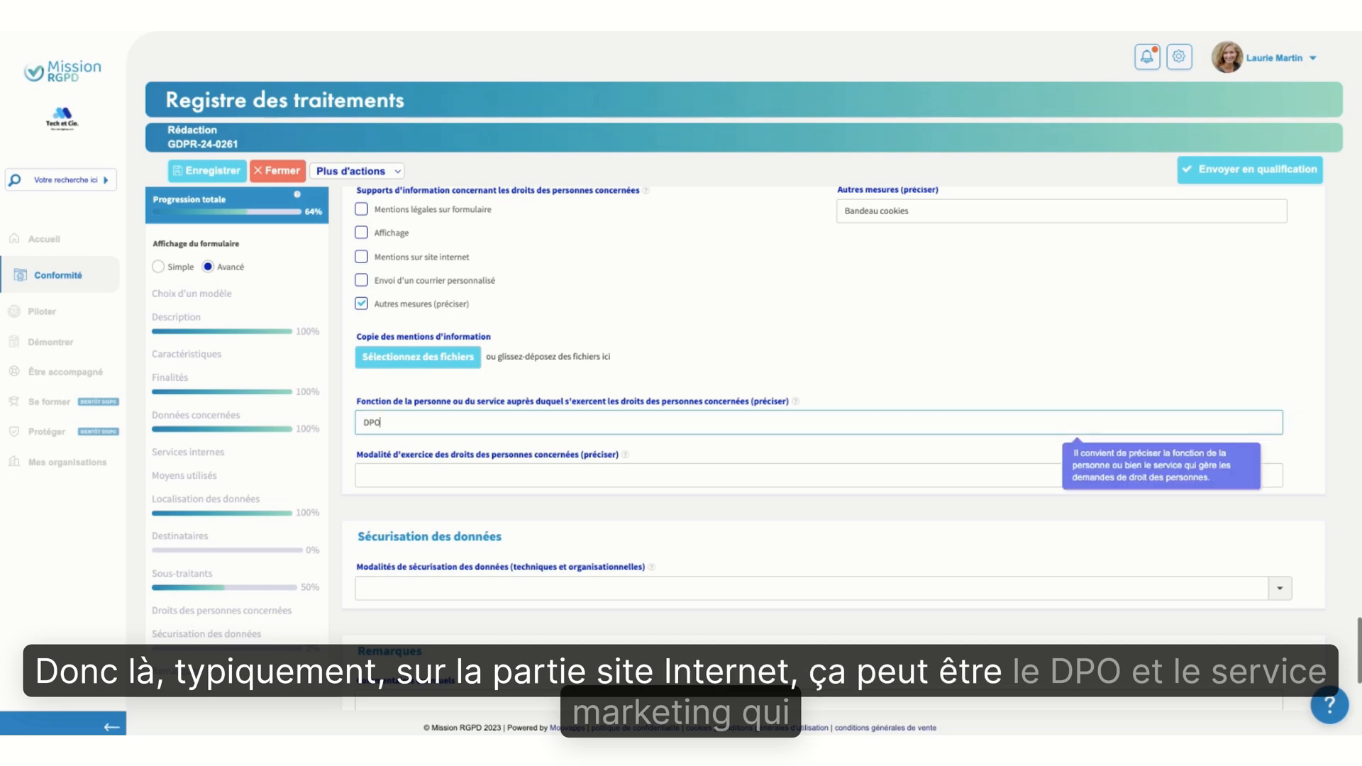
type("et ser")
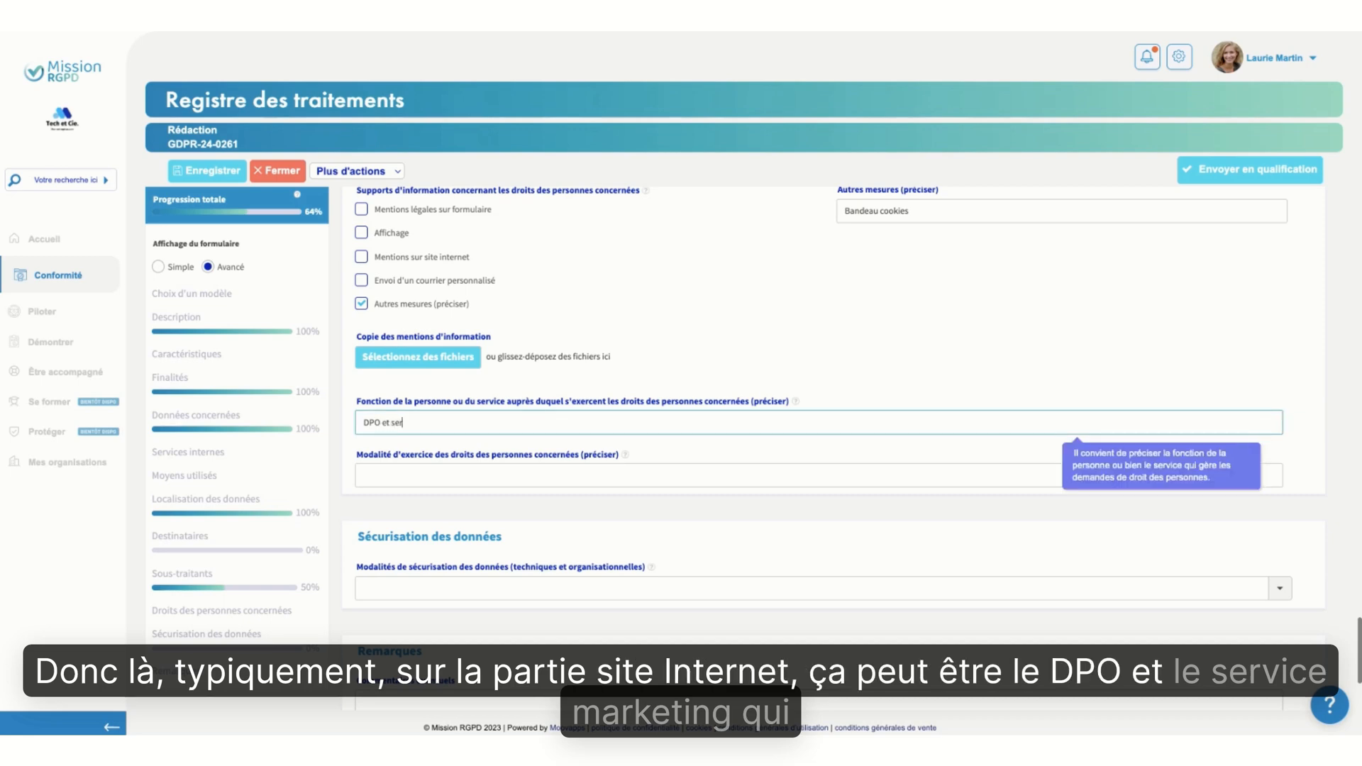
type("vice marketing")
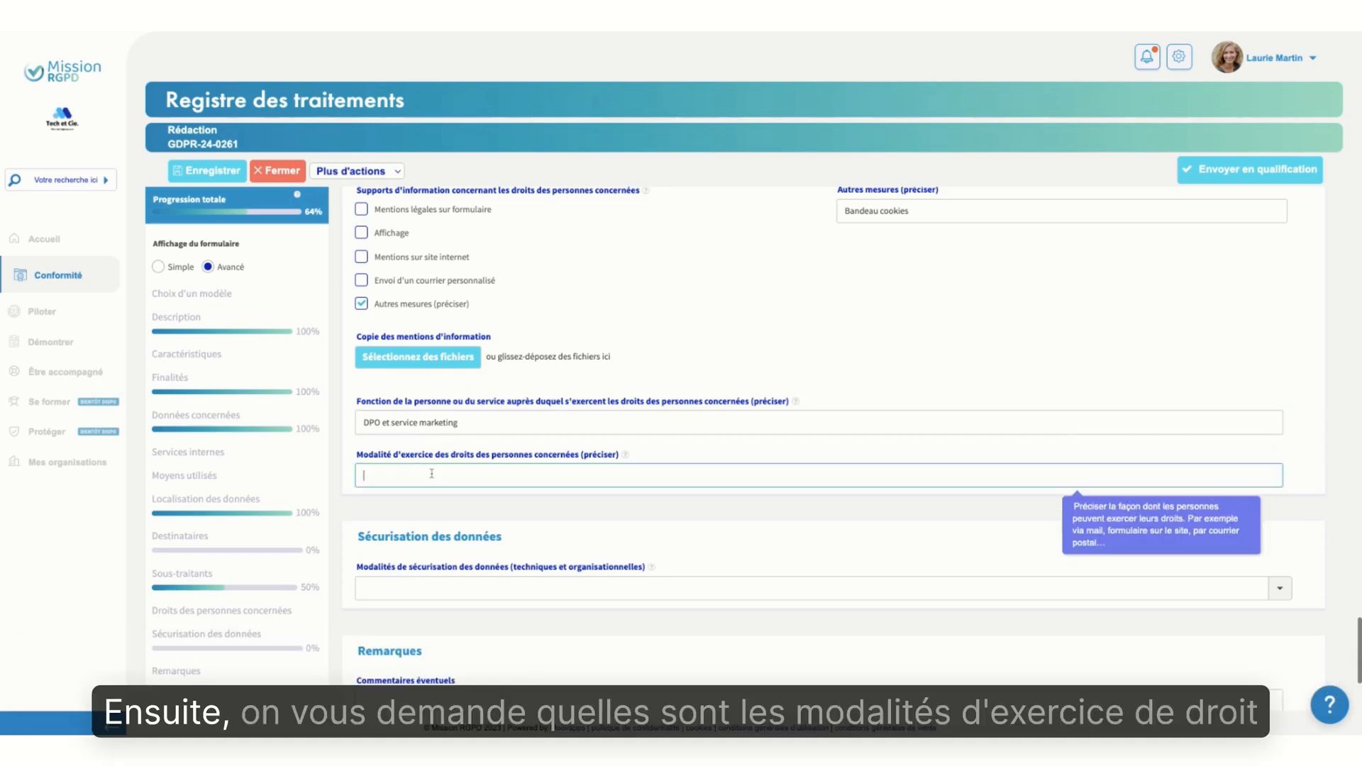
Enter Formulaire droits Mission RGPD as the way data subjects exercise their rights, and look at the platform's administration options
key("Tab")
scroll(581, 512, "down", 1)
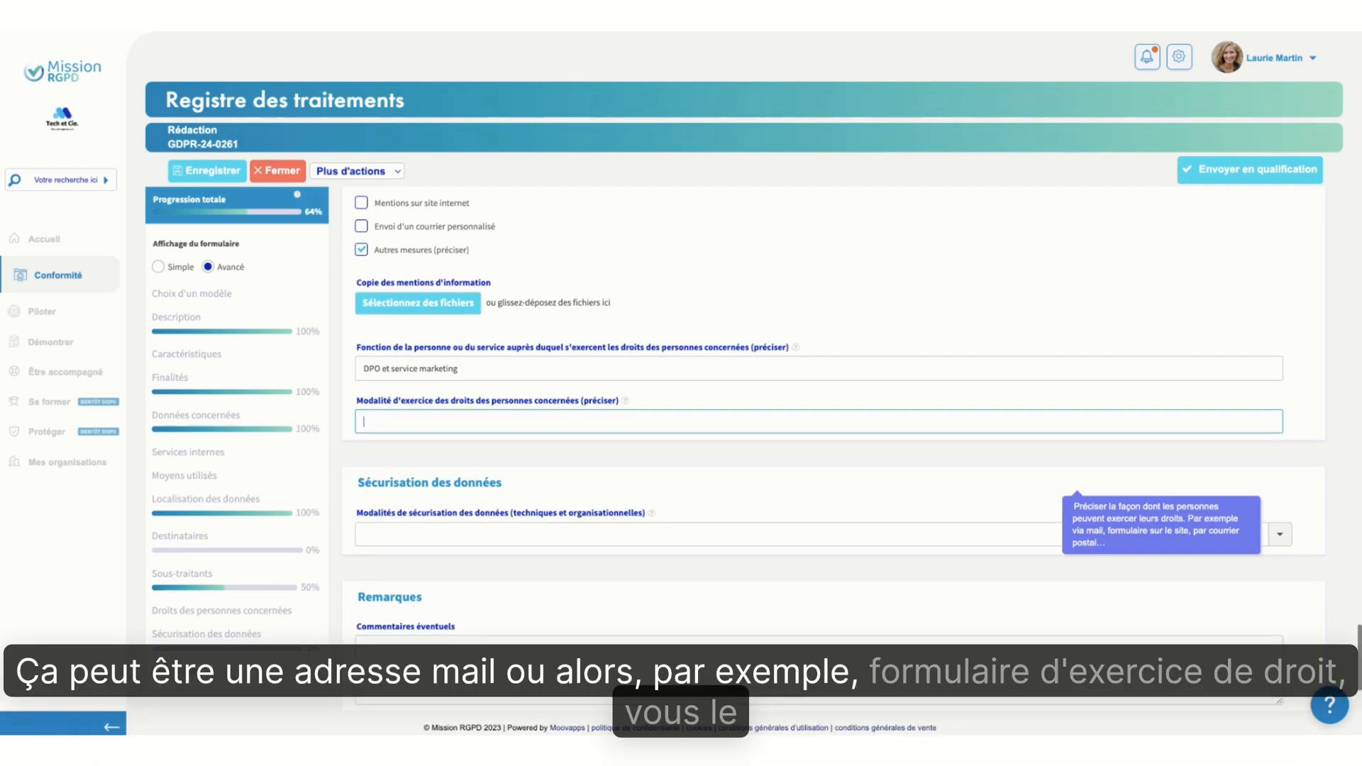
type("Formulaire droits Mission RGPD")
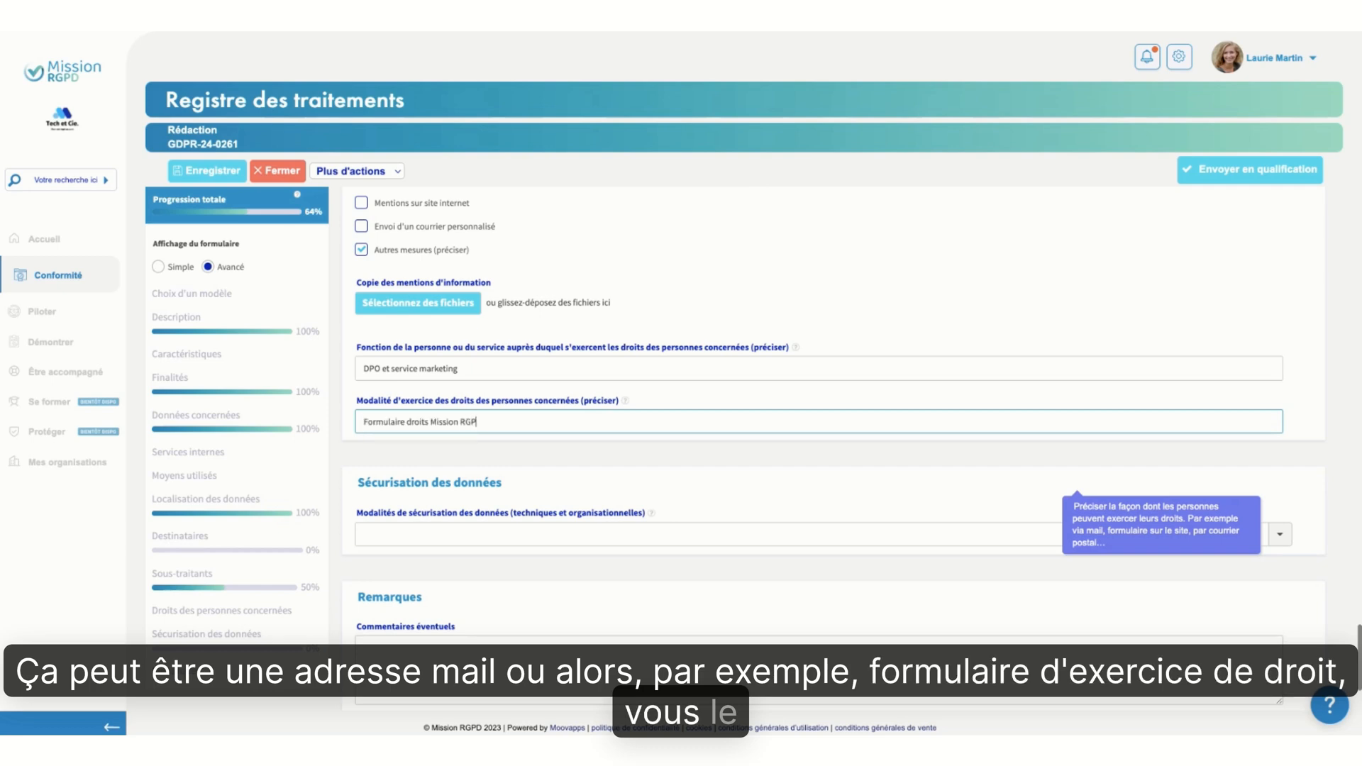
left_click(1179, 56)
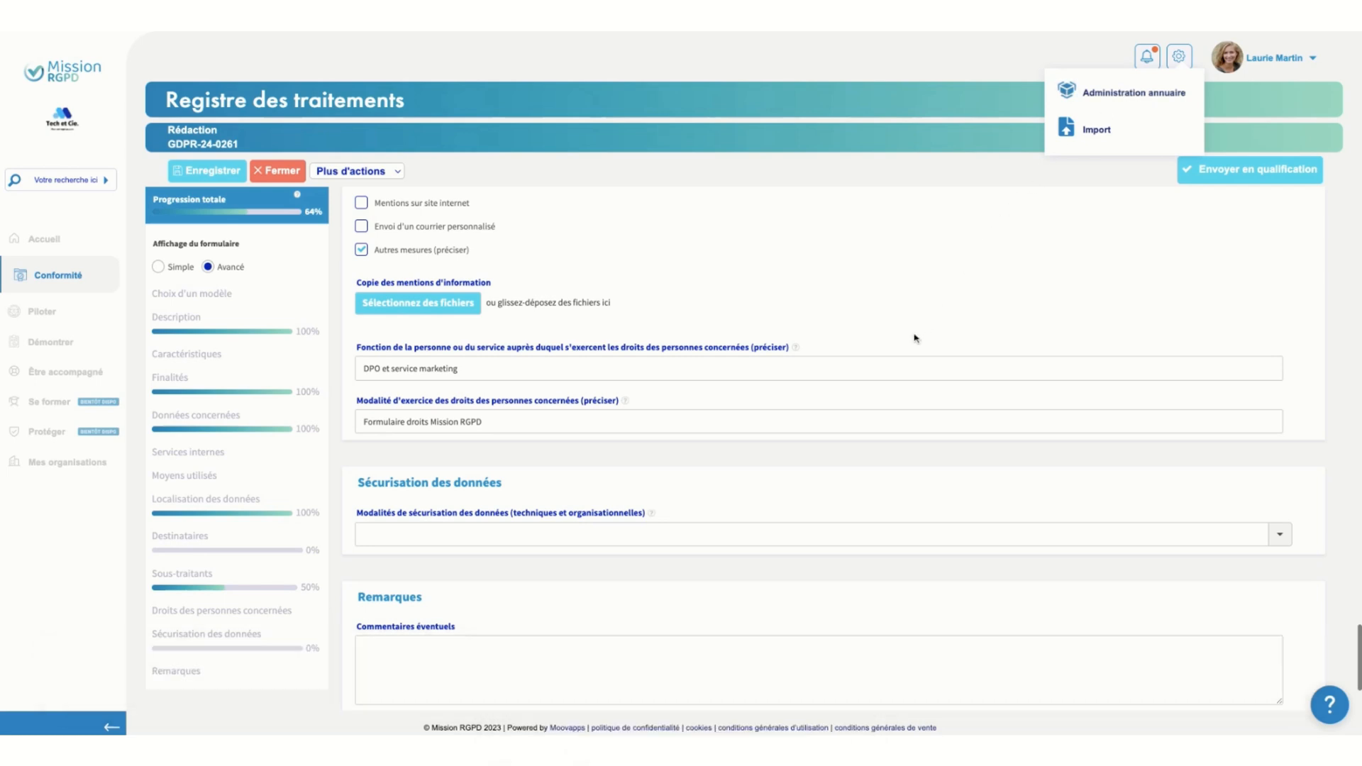
Select Gestion des habilitations, Les postes de travail sont sécurisés and Autres (préciser) as the data security measures
scroll(741, 393, "down", 2)
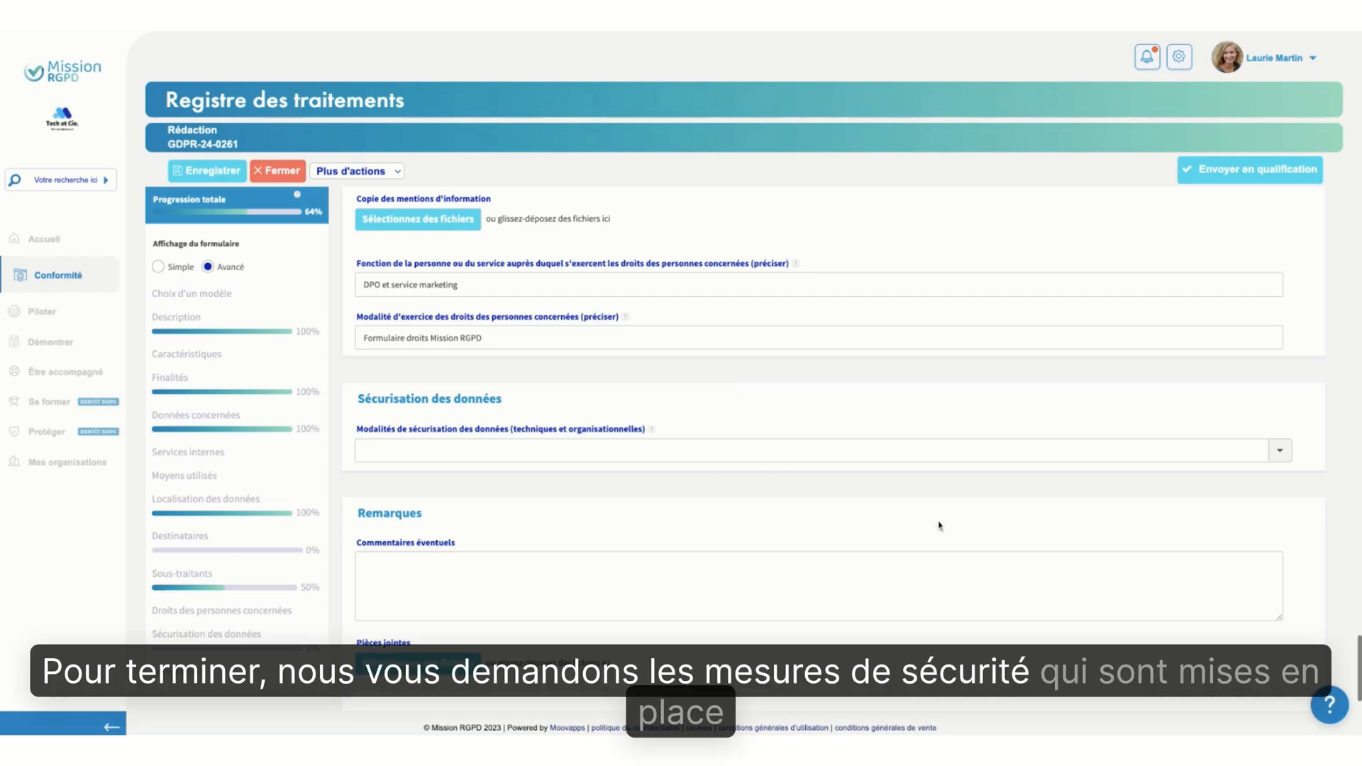
left_click(1282, 454)
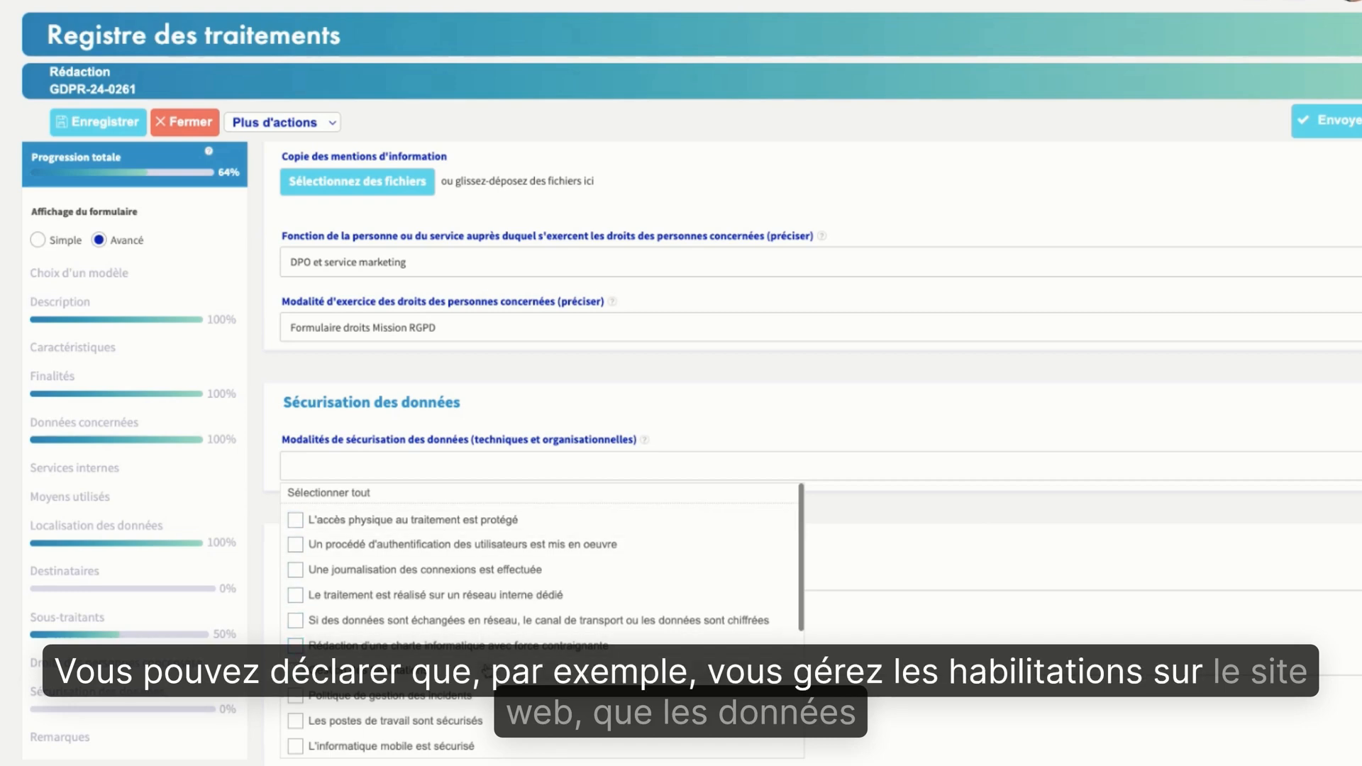
left_click(487, 671)
scroll(654, 630, "down", 2)
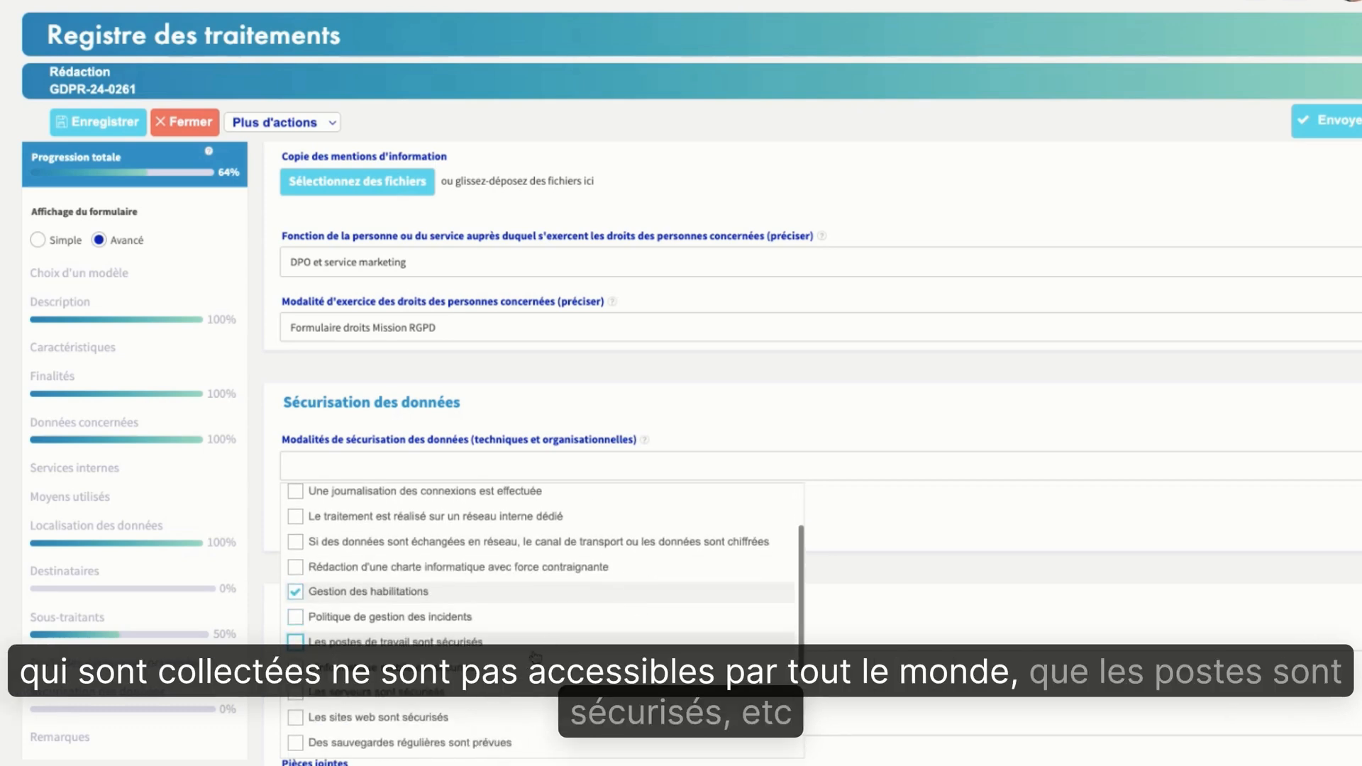
left_click(633, 647)
scroll(635, 652, "down", 3)
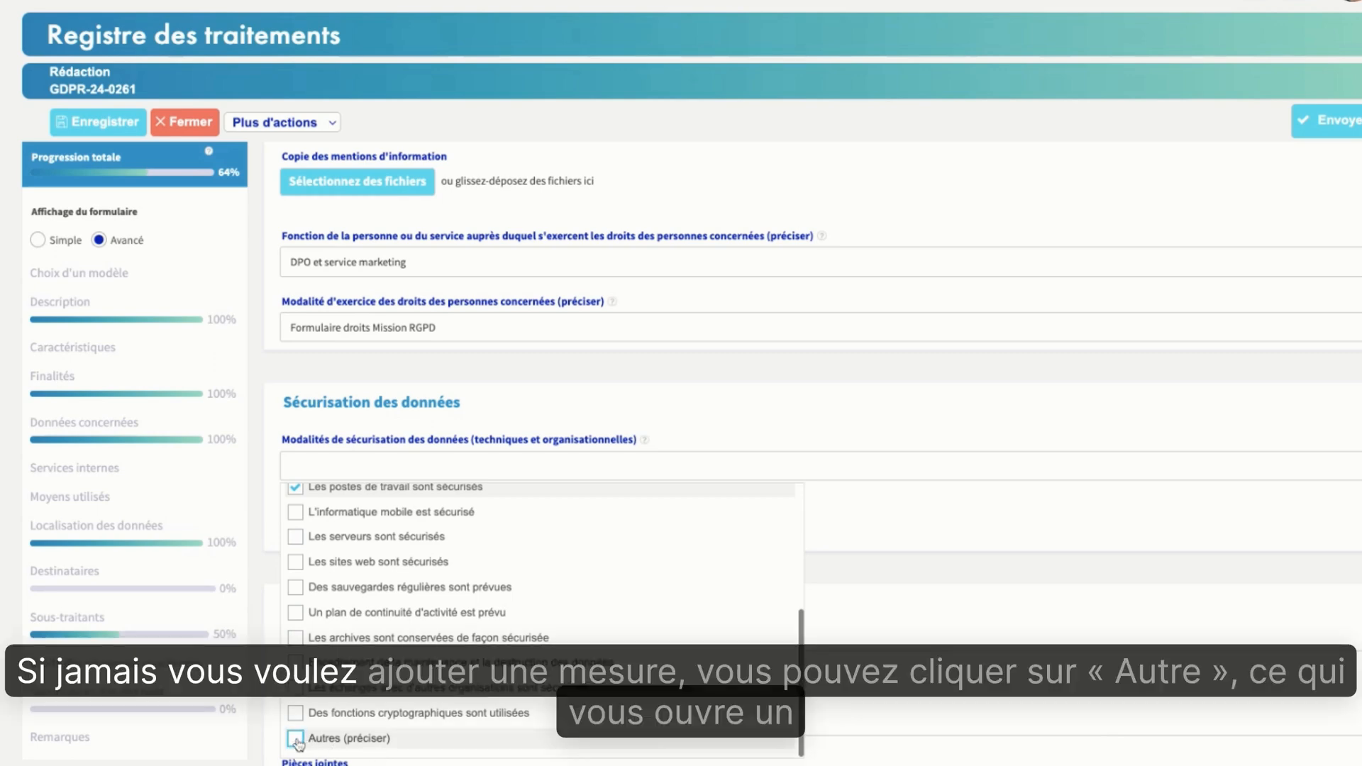
left_click(935, 533)
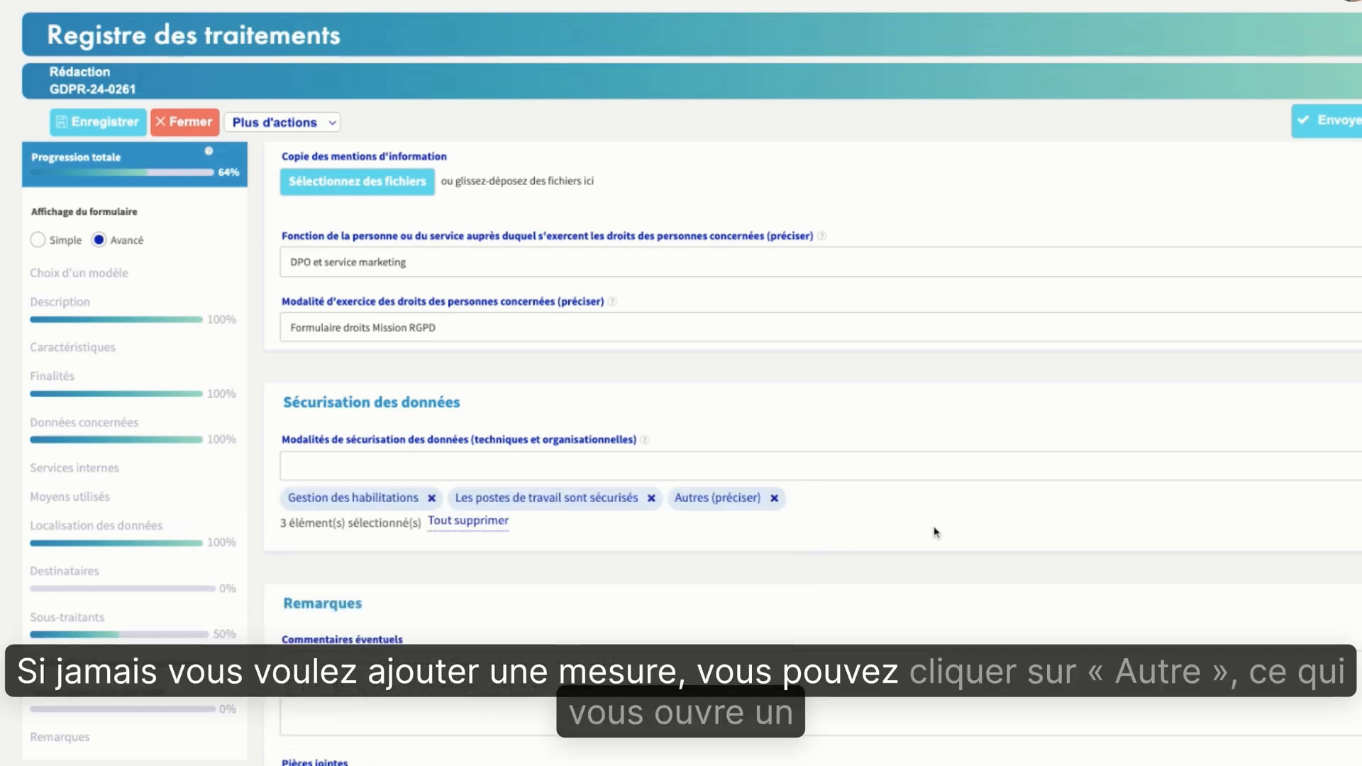
left_click(935, 532)
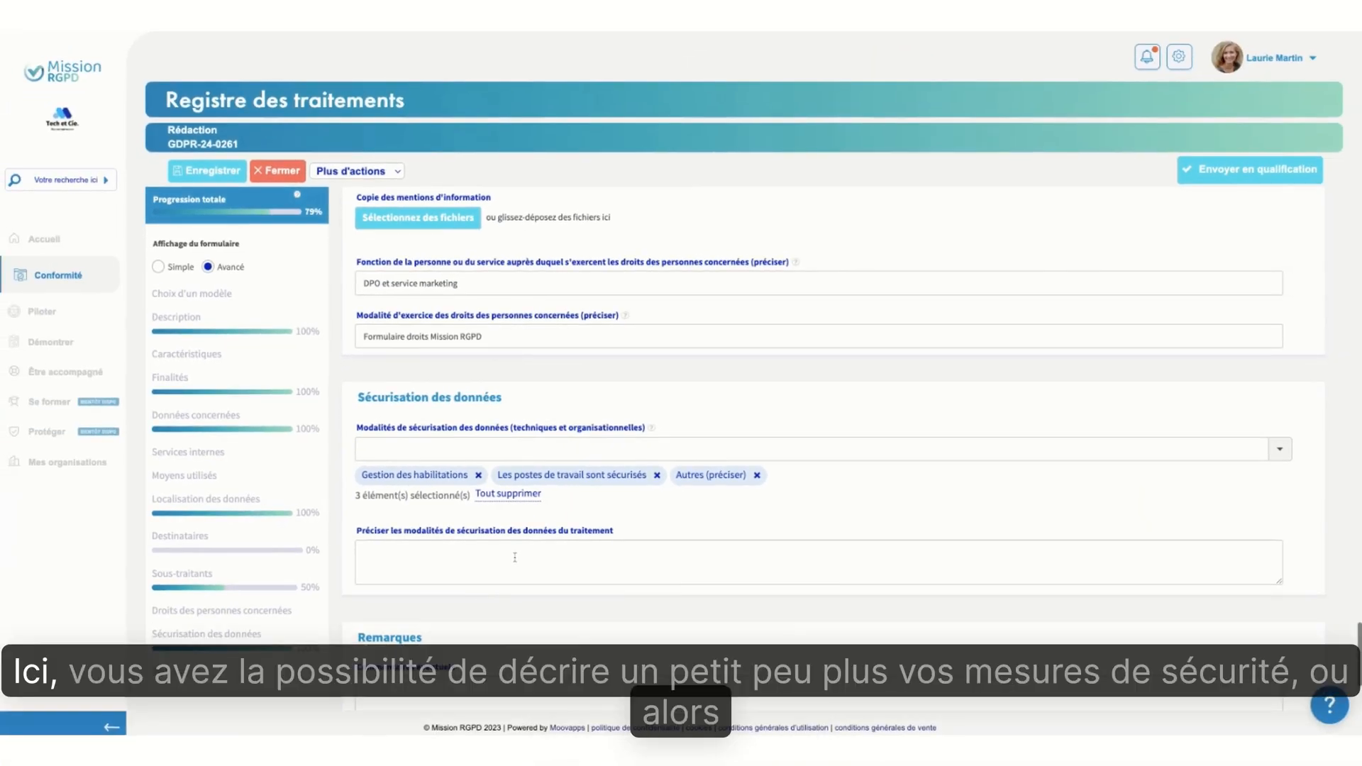
Look over the field for detailing the security measures, the Remarques section and the preceding sections without entering anything
left_click(482, 592)
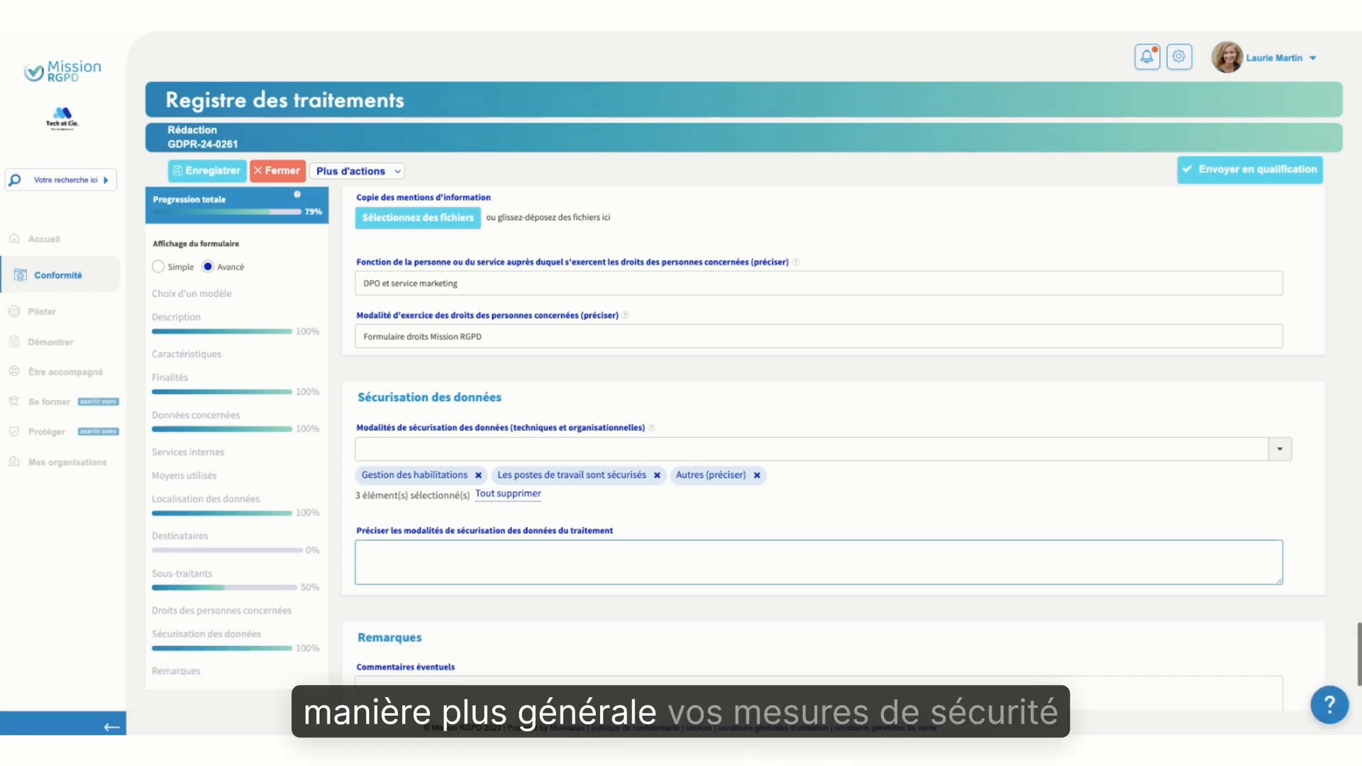
left_click(787, 508)
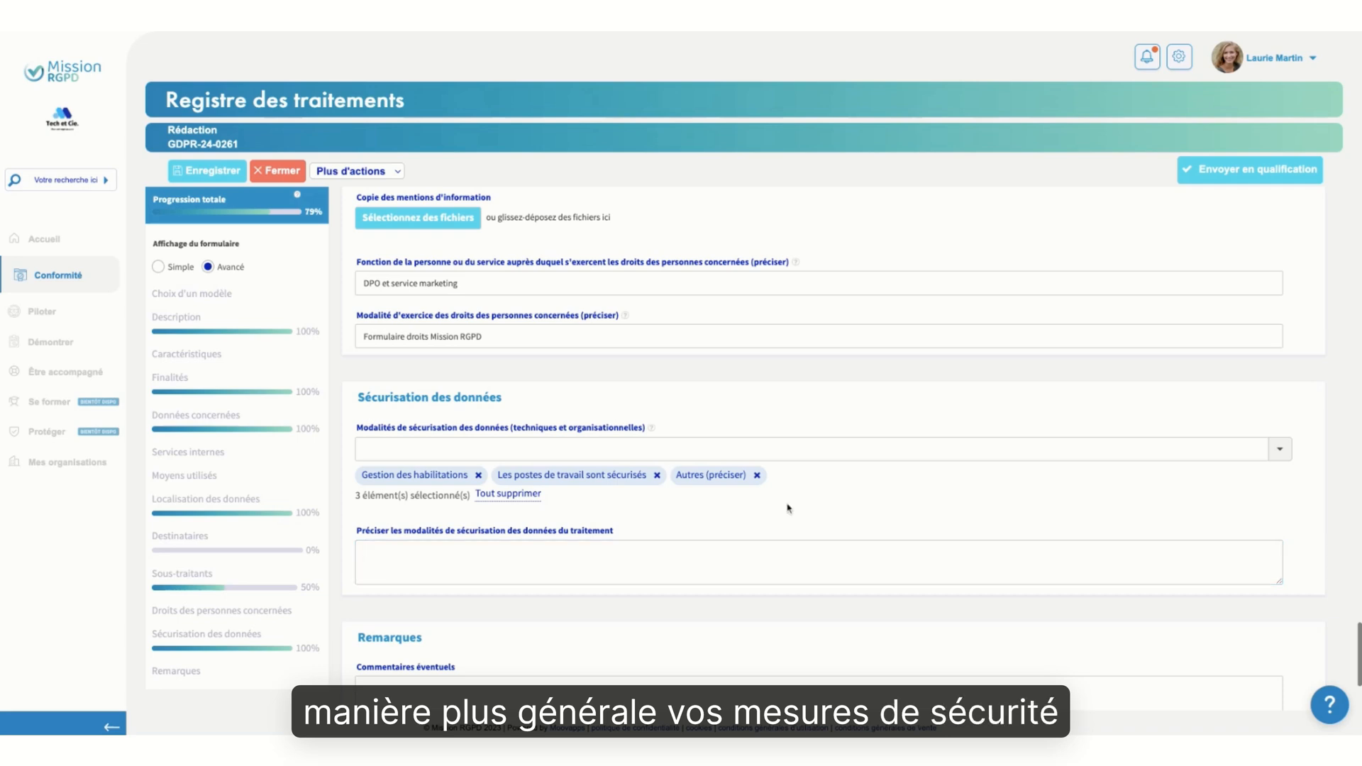
scroll(917, 664, "down", 3)
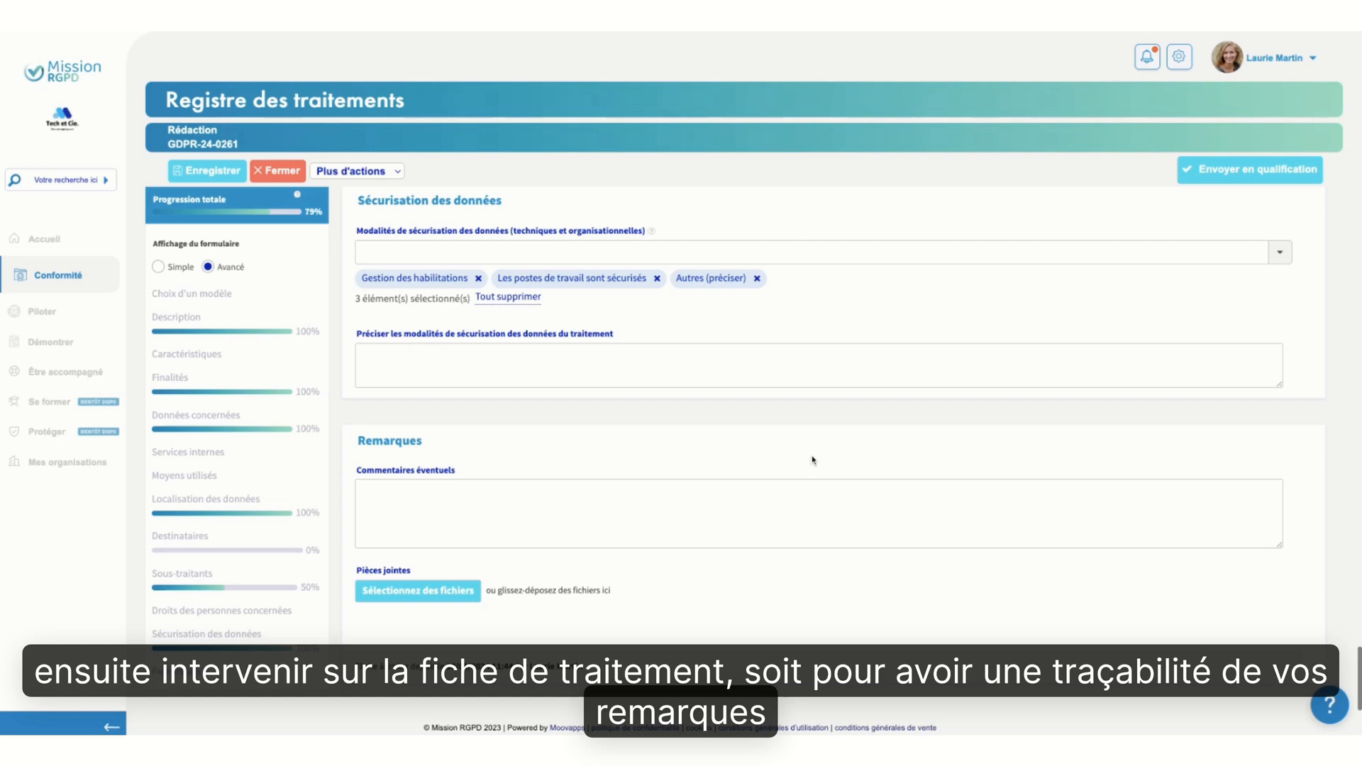
scroll(812, 460, "up", 6)
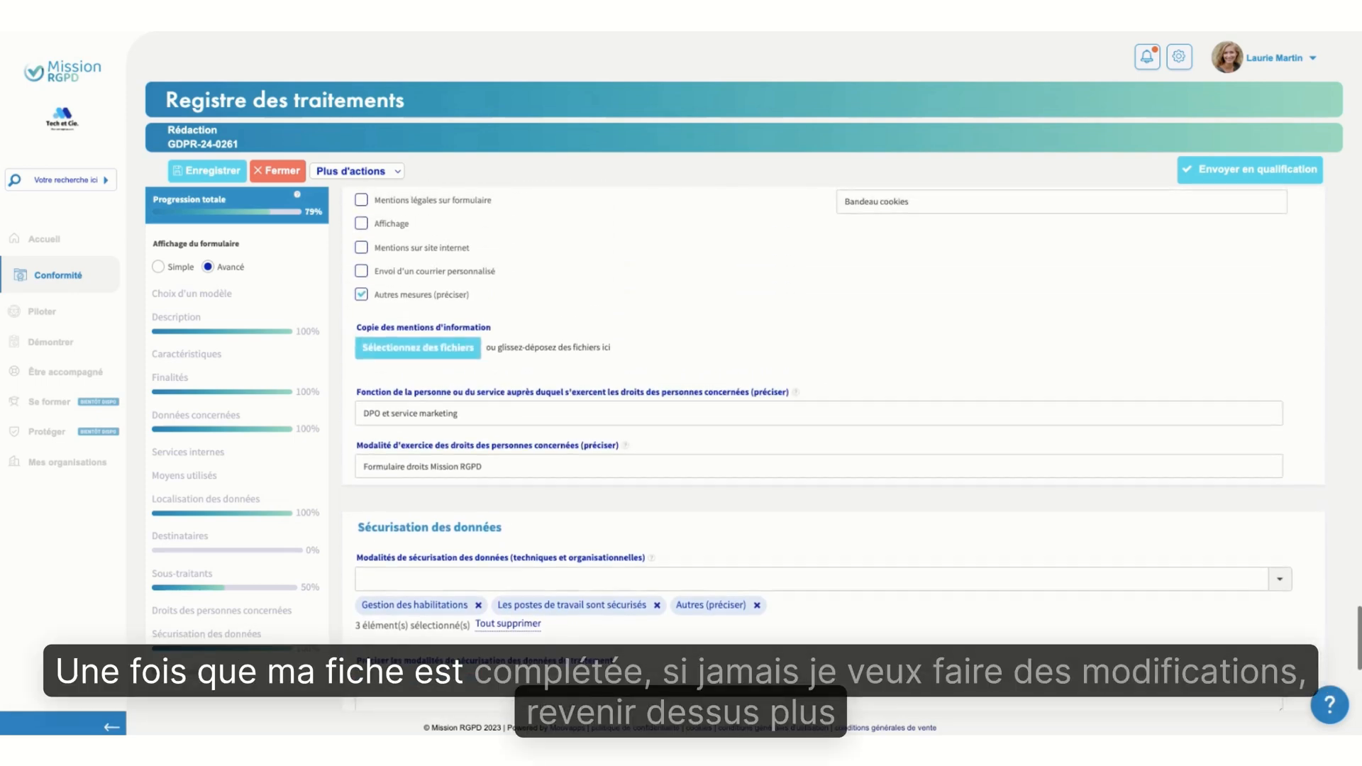
scroll(775, 454, "up", 3)
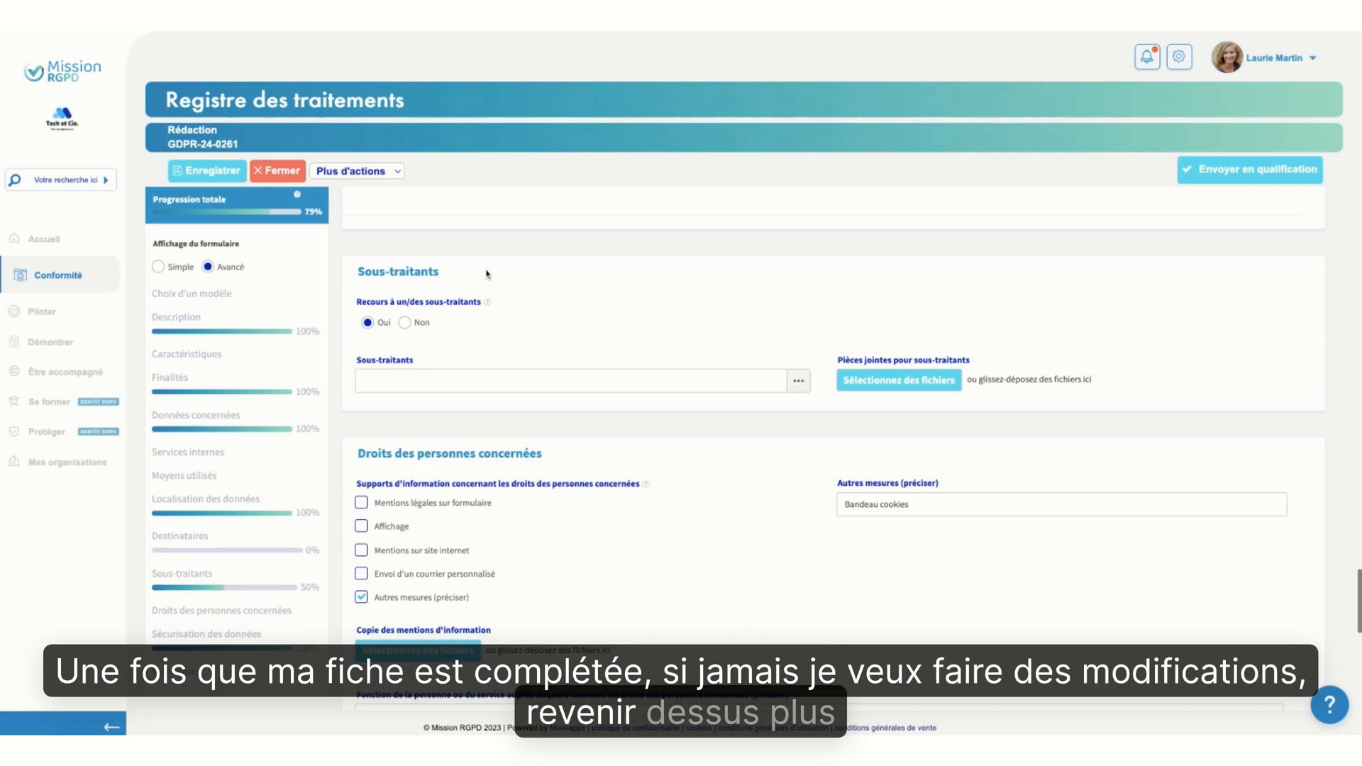
Review the additional actions available for the record and display its Informations block
left_click(390, 174)
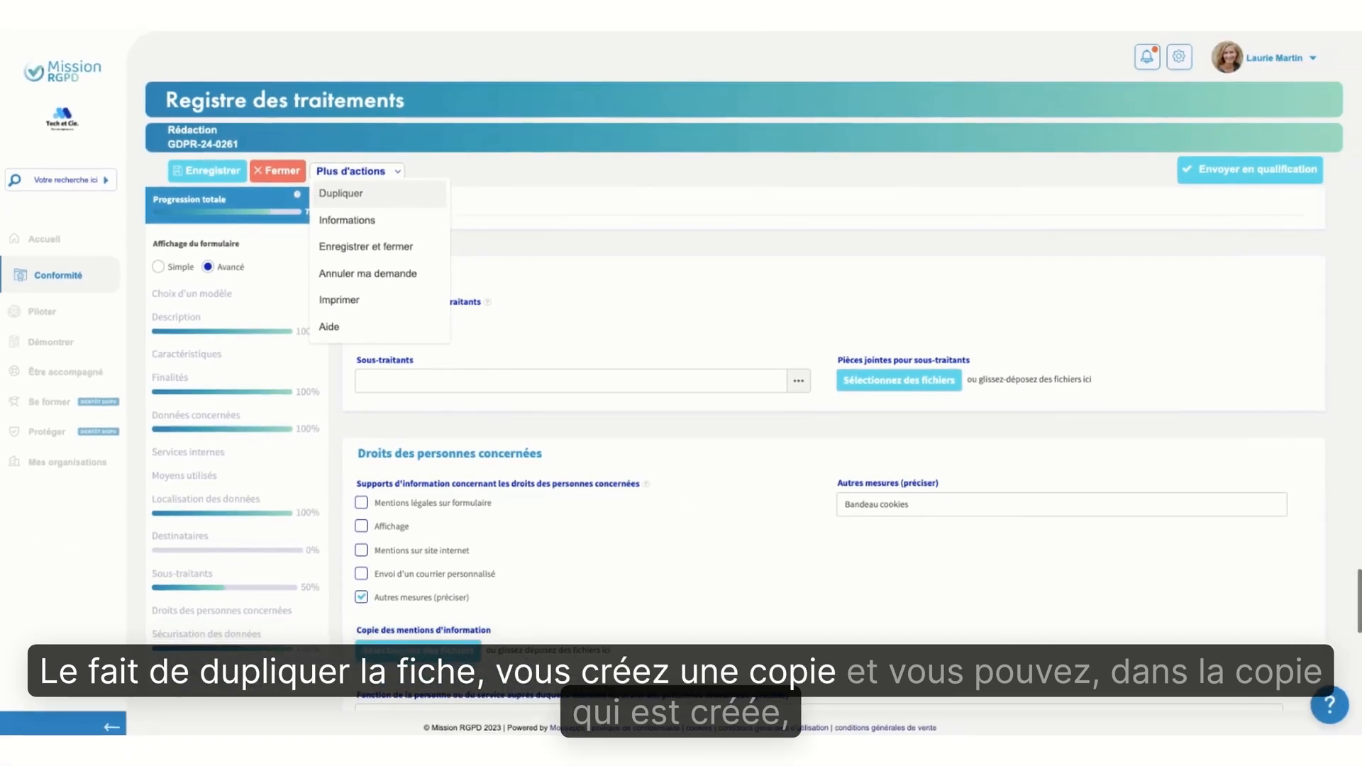
scroll(633, 277, "up", 10)
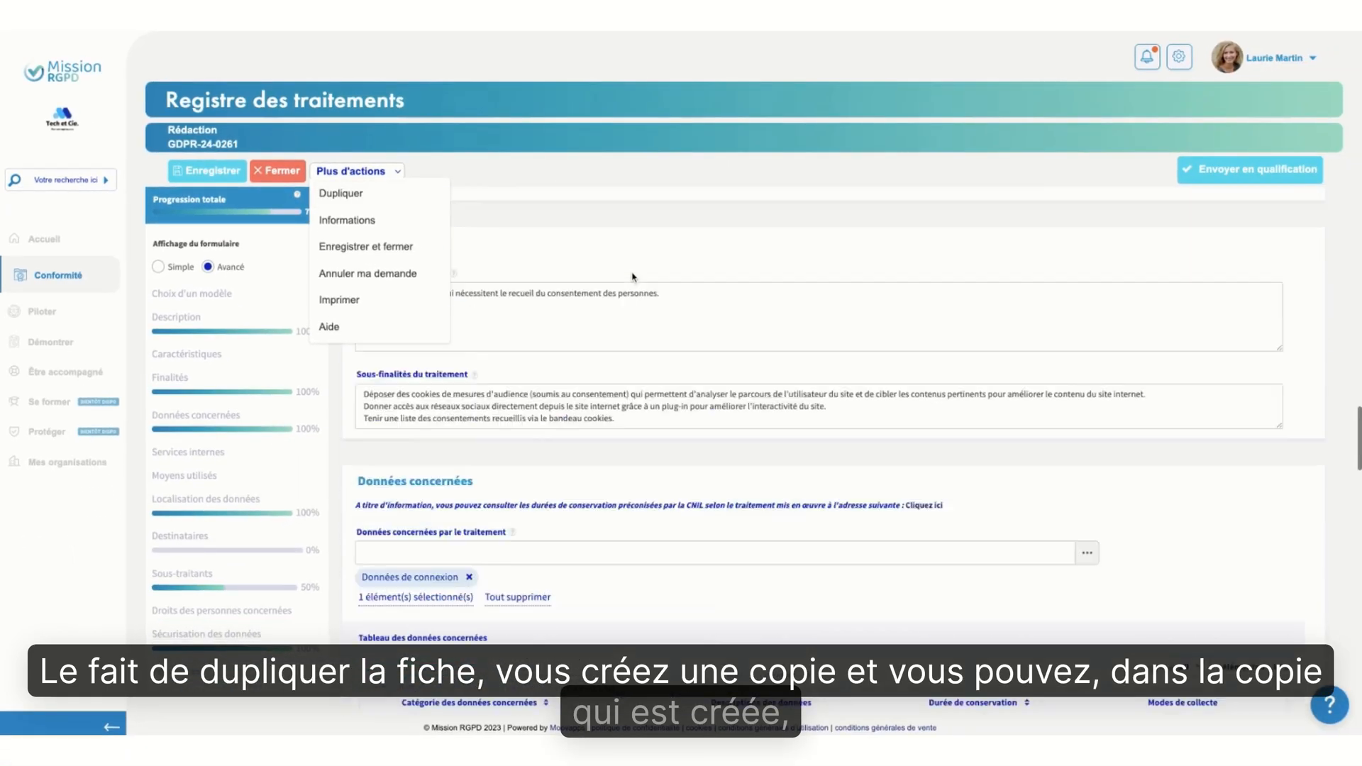
scroll(634, 278, "up", 5)
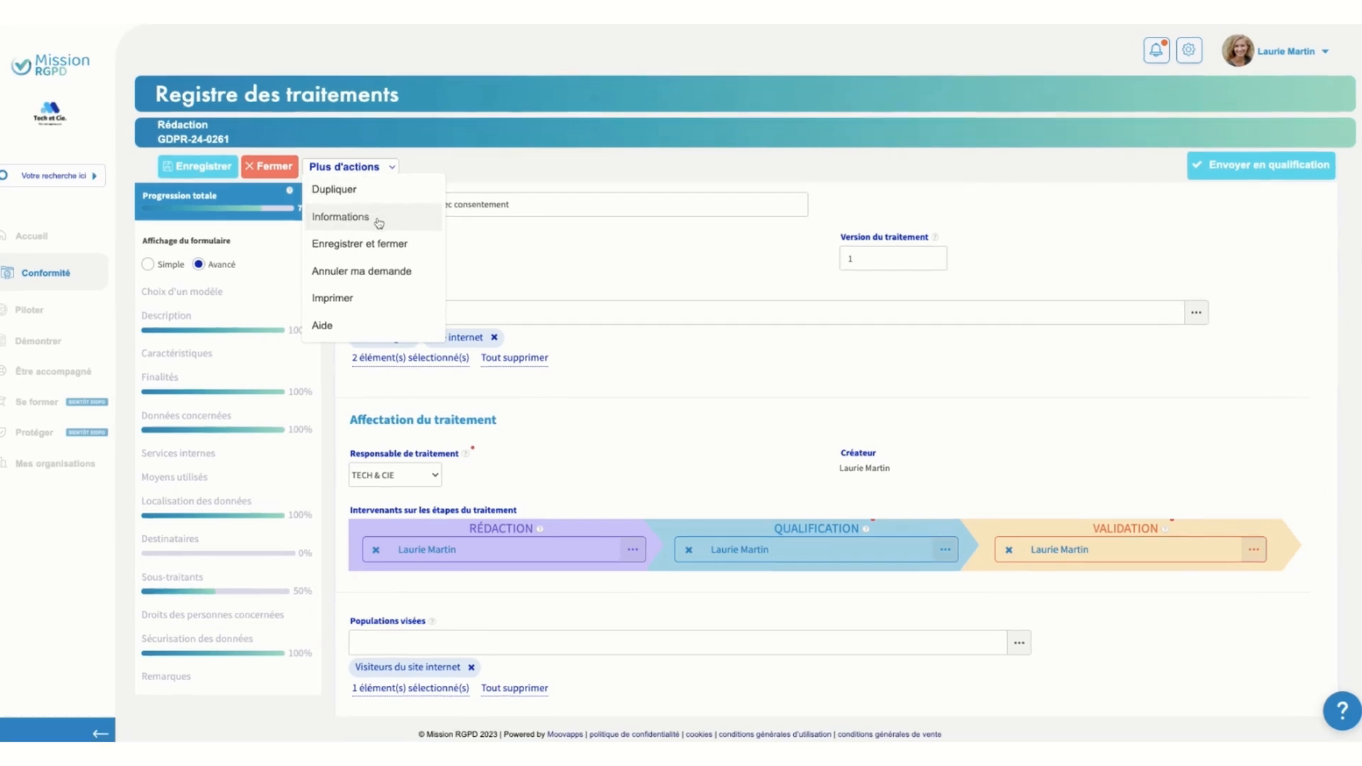
left_click(378, 224)
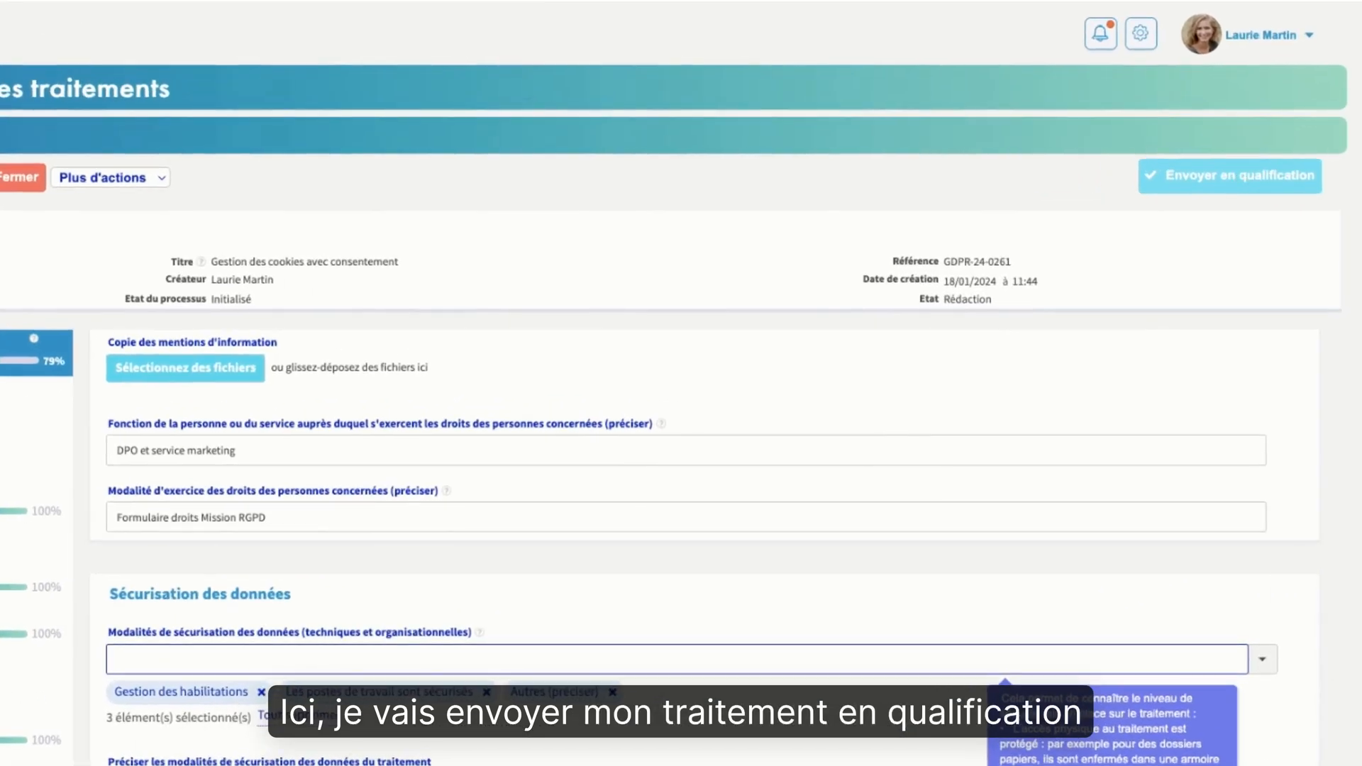
Send record GDPR-24-0261 to qualification and continue straight into that stage
left_click(1254, 175)
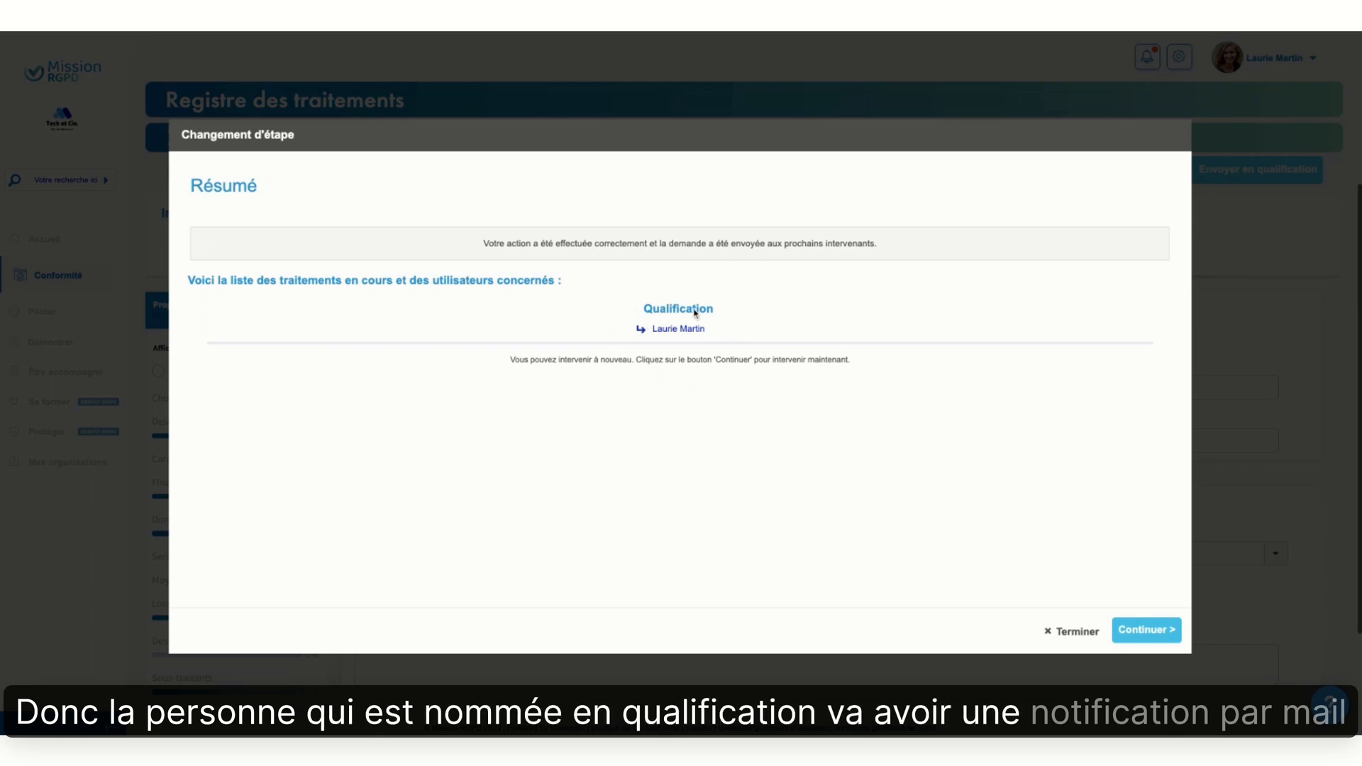
left_click(1164, 635)
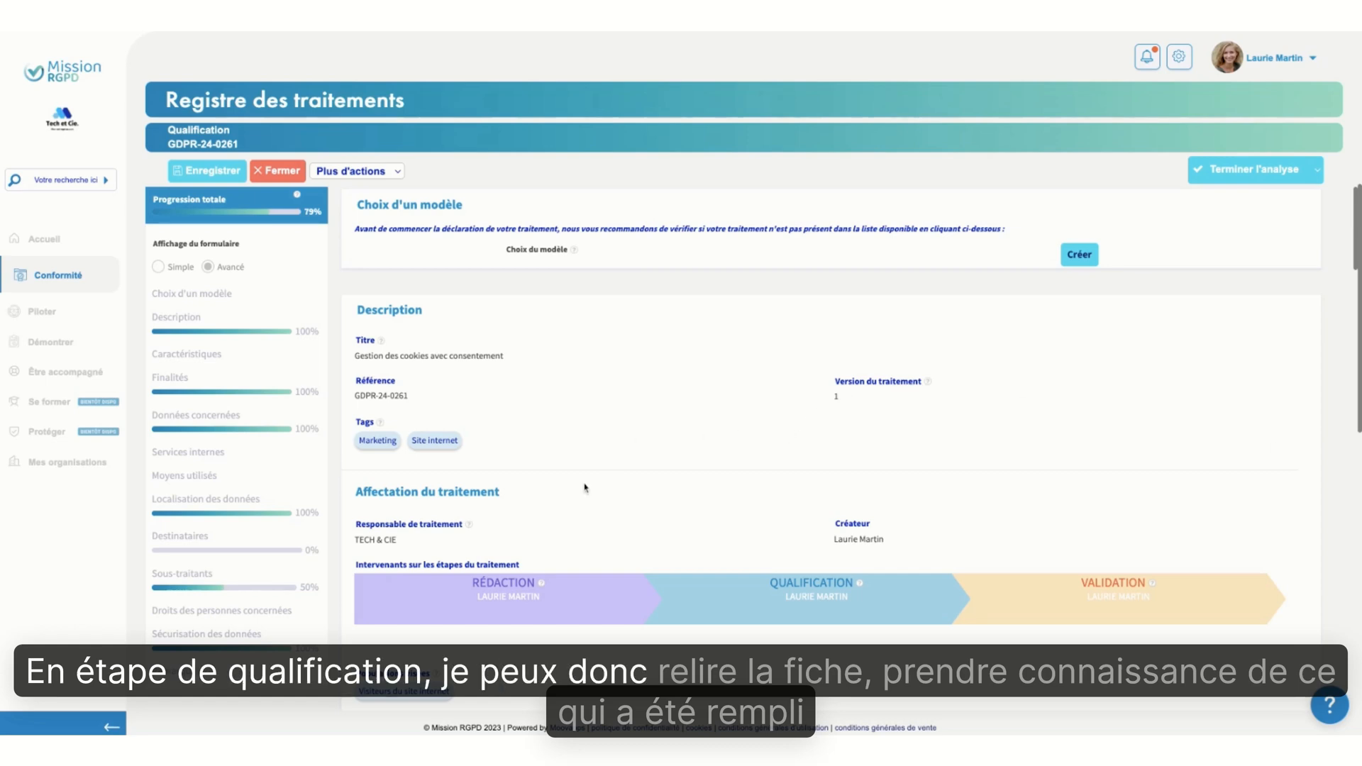
Read through the completed record in the qualification stage, from Description through Caractéristiques and Finalités to Sécurisation des données and Remarques
scroll(585, 488, "down", 3)
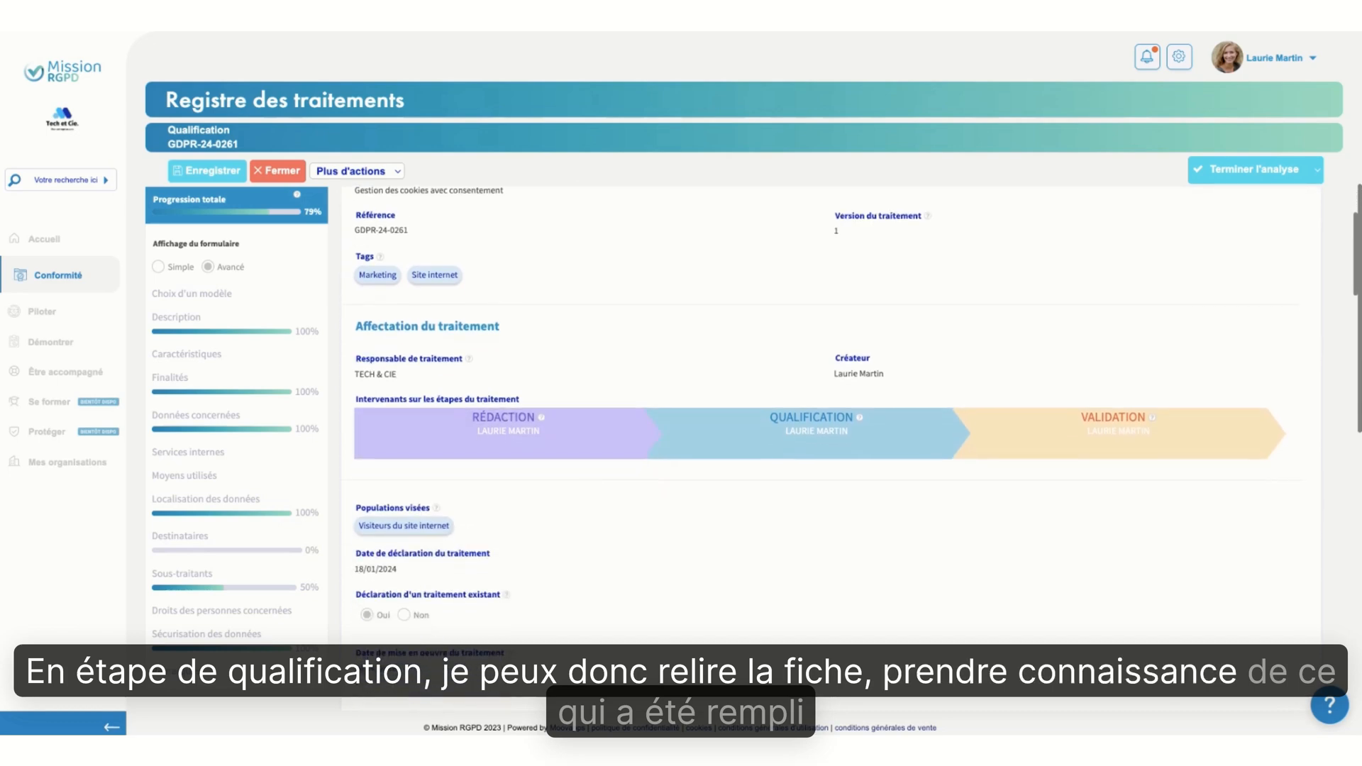
scroll(823, 447, "down", 2)
scroll(830, 447, "down", 7)
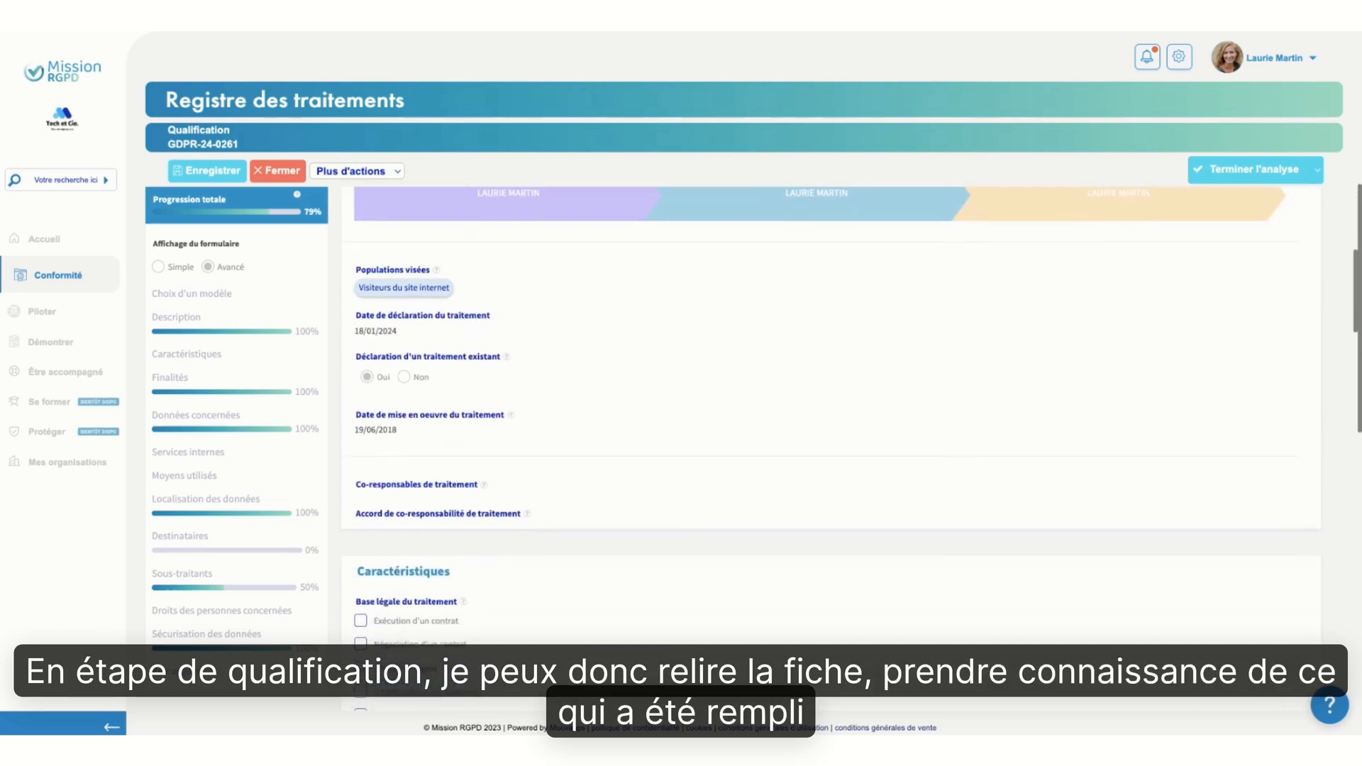
scroll(829, 461, "down", 1)
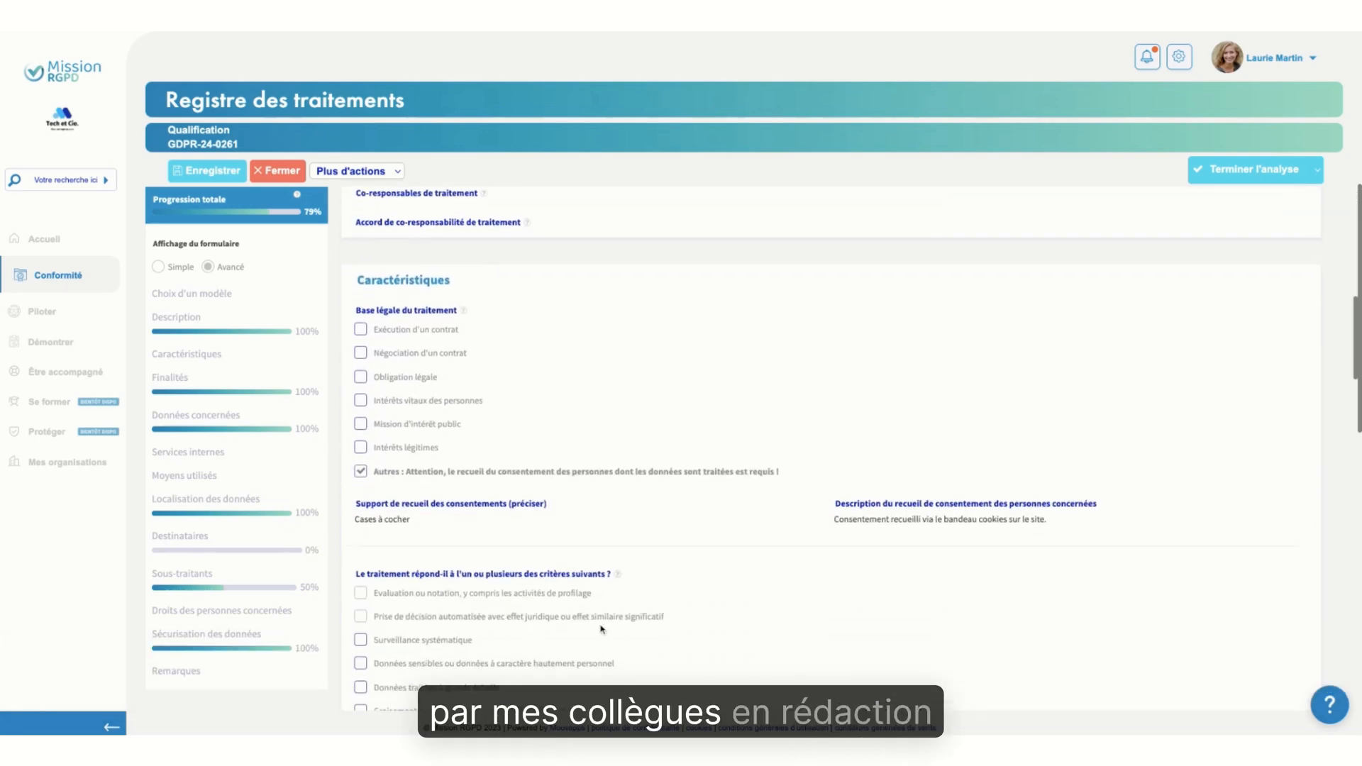
scroll(740, 609, "down", 6)
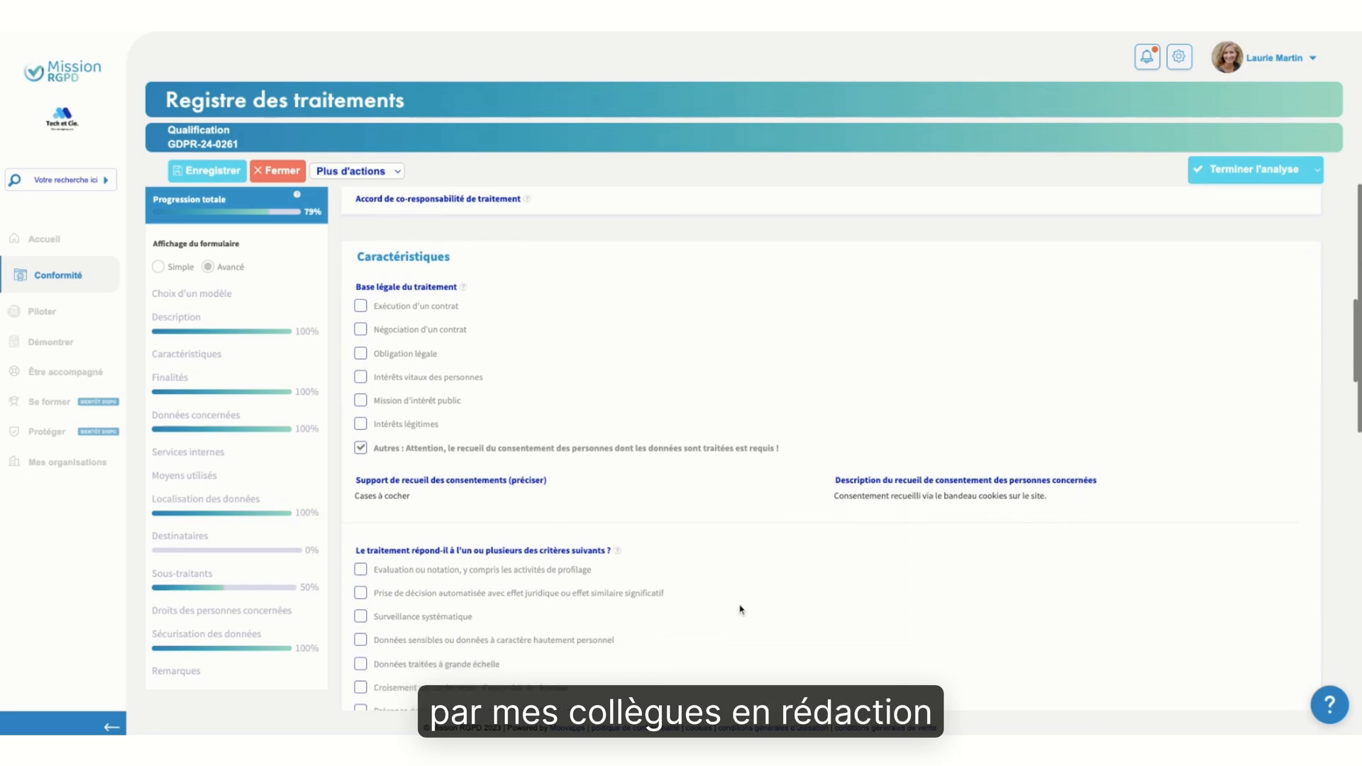
scroll(757, 561, "down", 12)
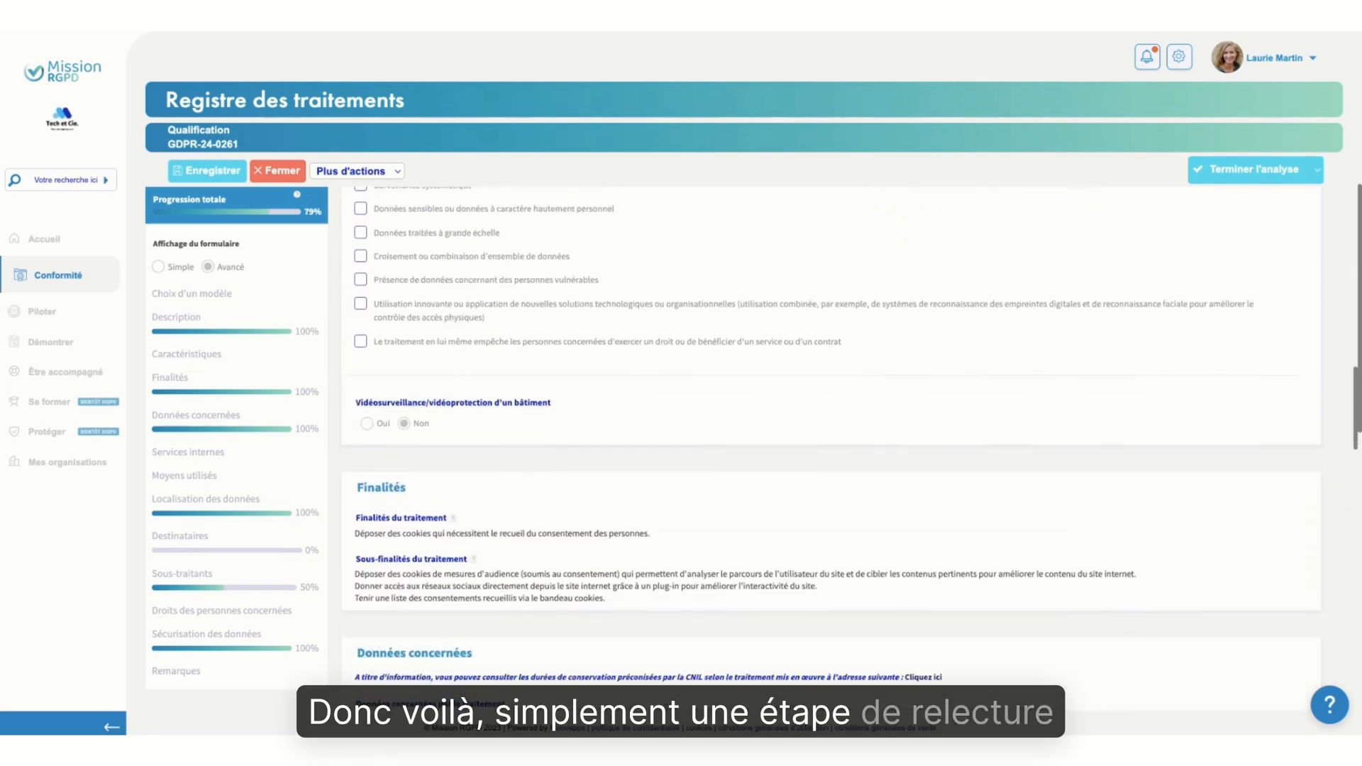
scroll(756, 560, "down", 9)
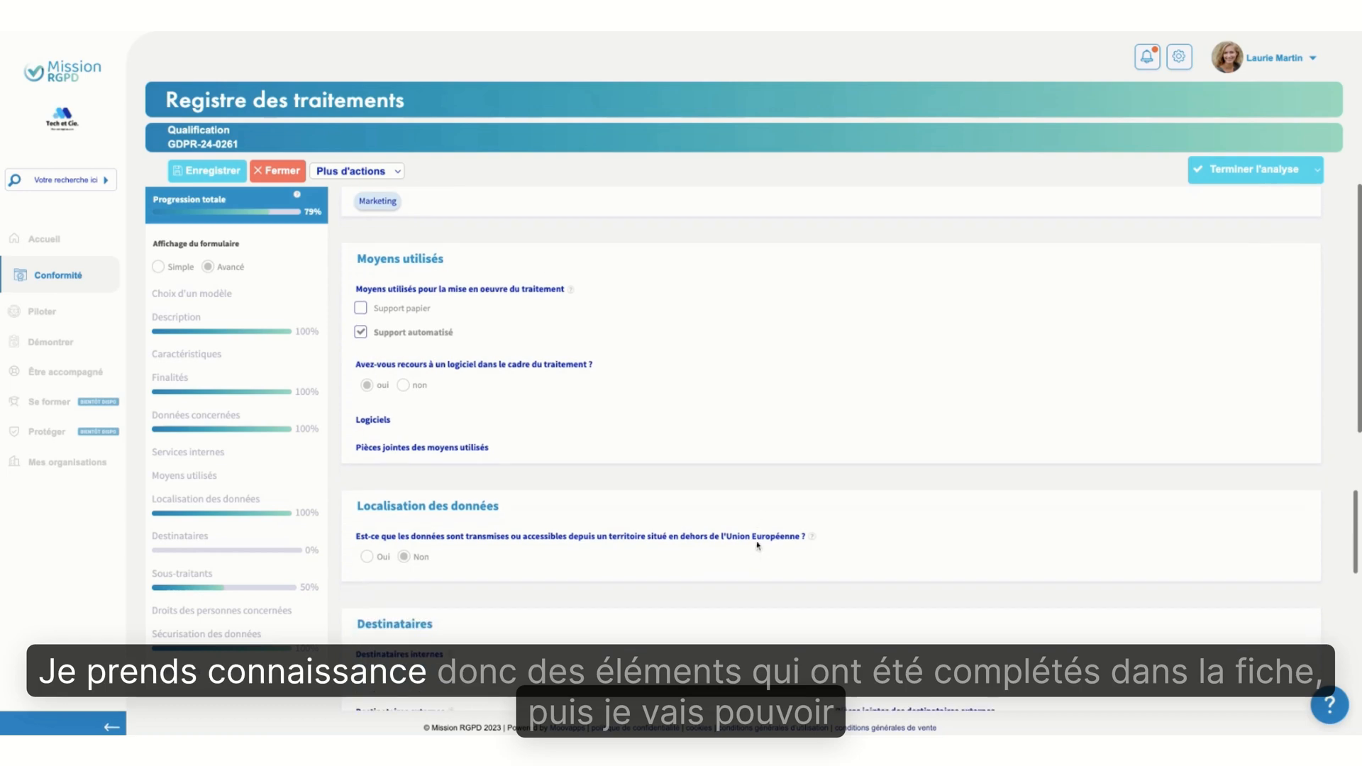
scroll(763, 515, "down", 8)
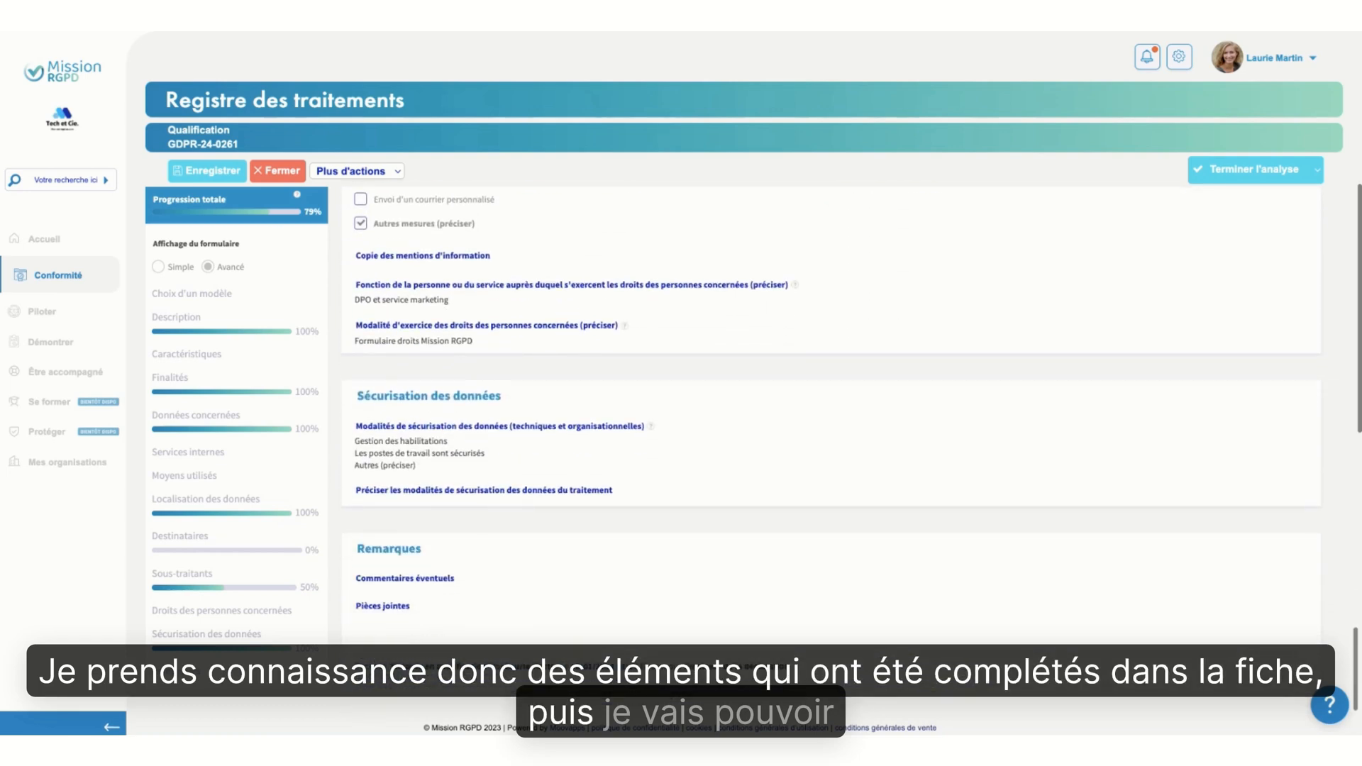
Reassess the processing risk in the Qualification section, trying Modéré and Haut before settling on Faible
scroll(753, 454, "down", 10)
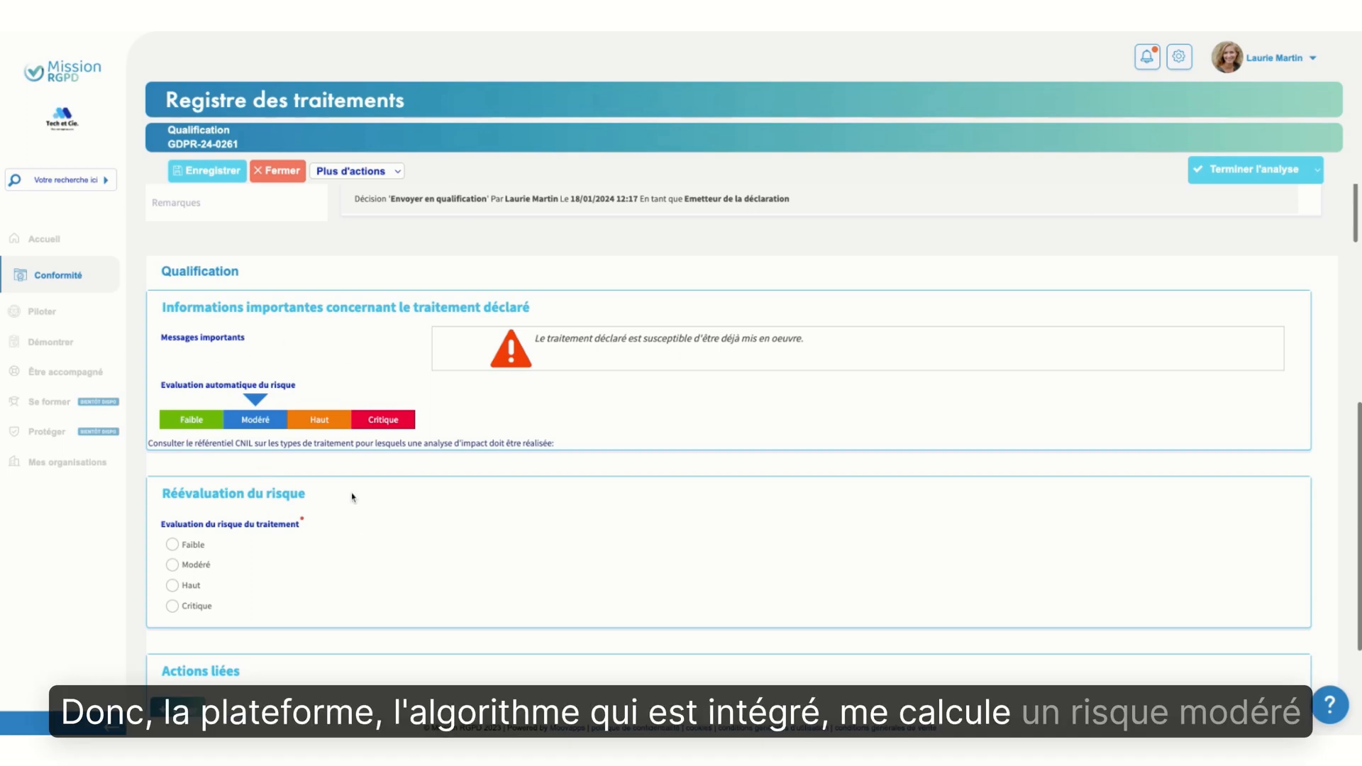
scroll(379, 524, "down", 1)
scroll(379, 522, "down", 2)
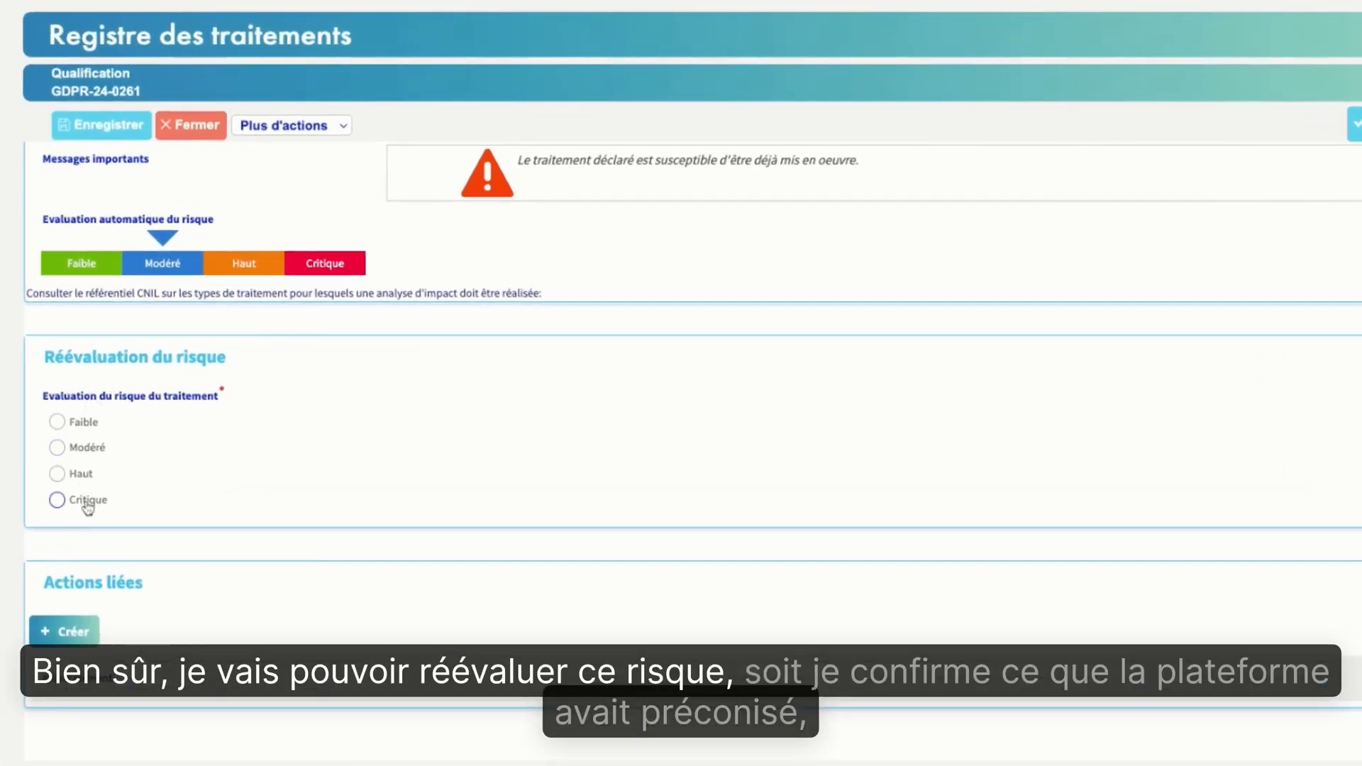
left_click(57, 446)
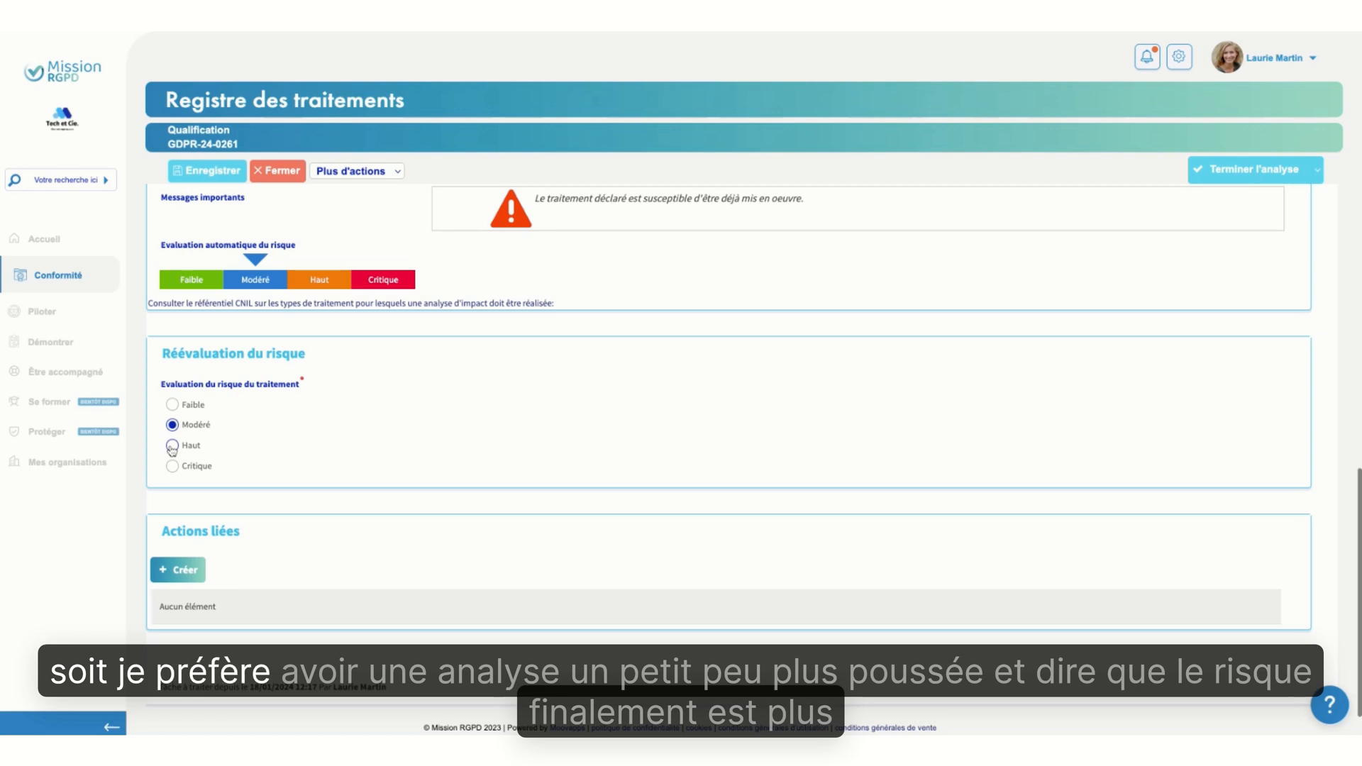
left_click(171, 445)
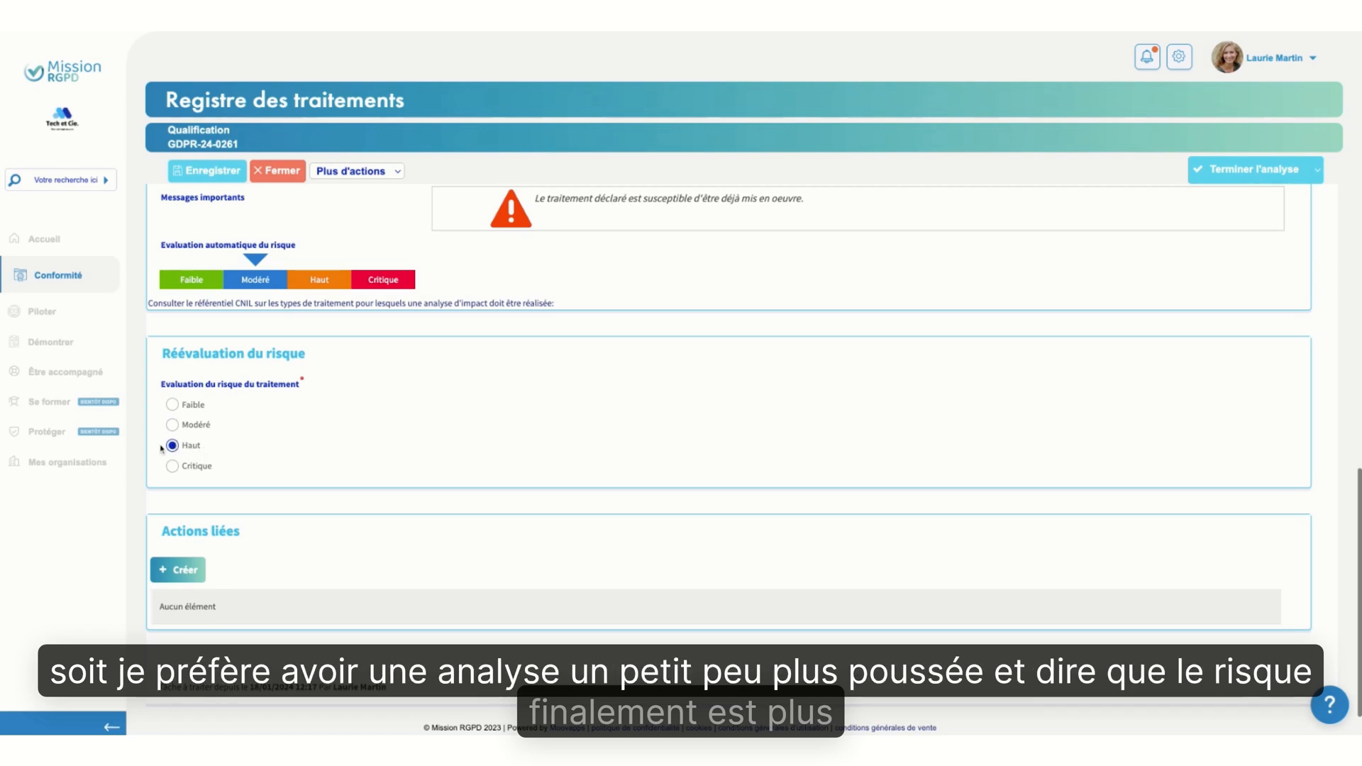
left_click(172, 405)
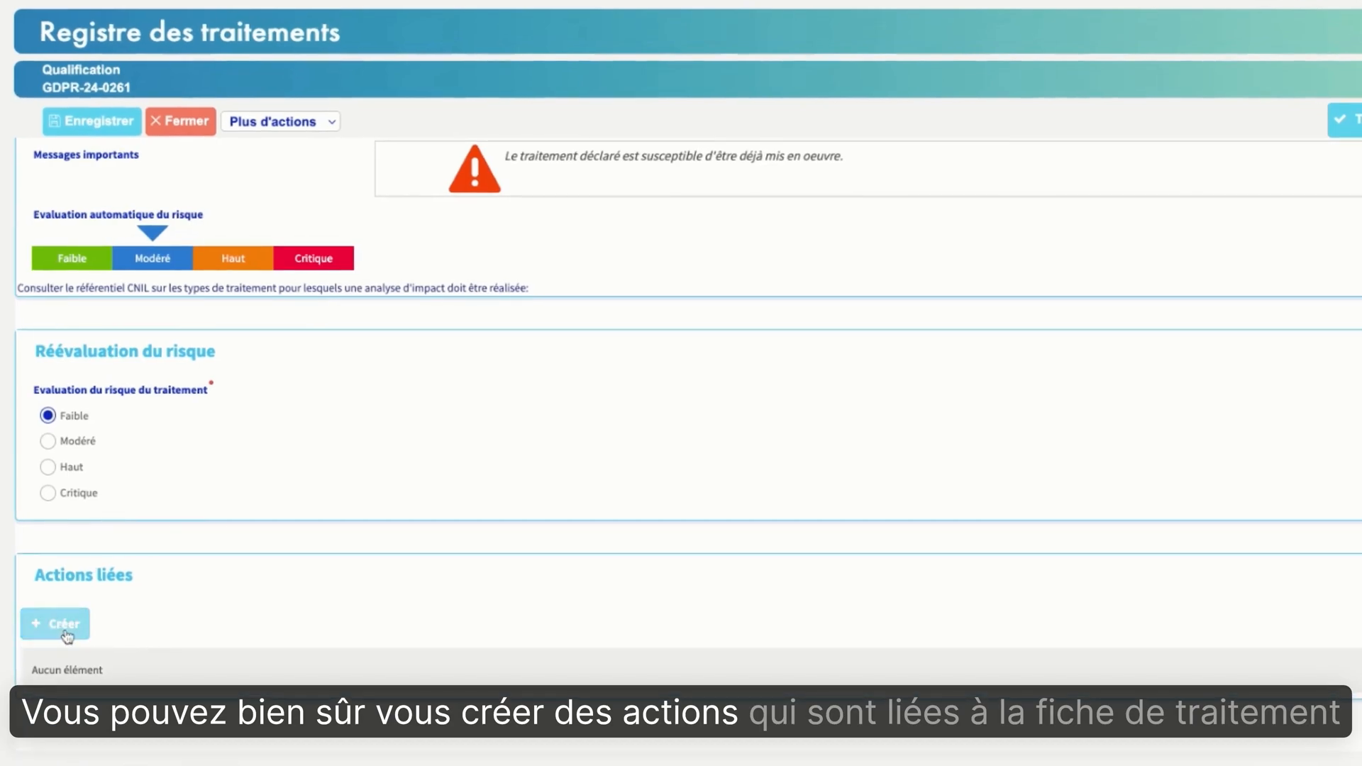
Open a new linked action for the record, look over its description and processing fields, and return to the parent record
left_click(187, 576)
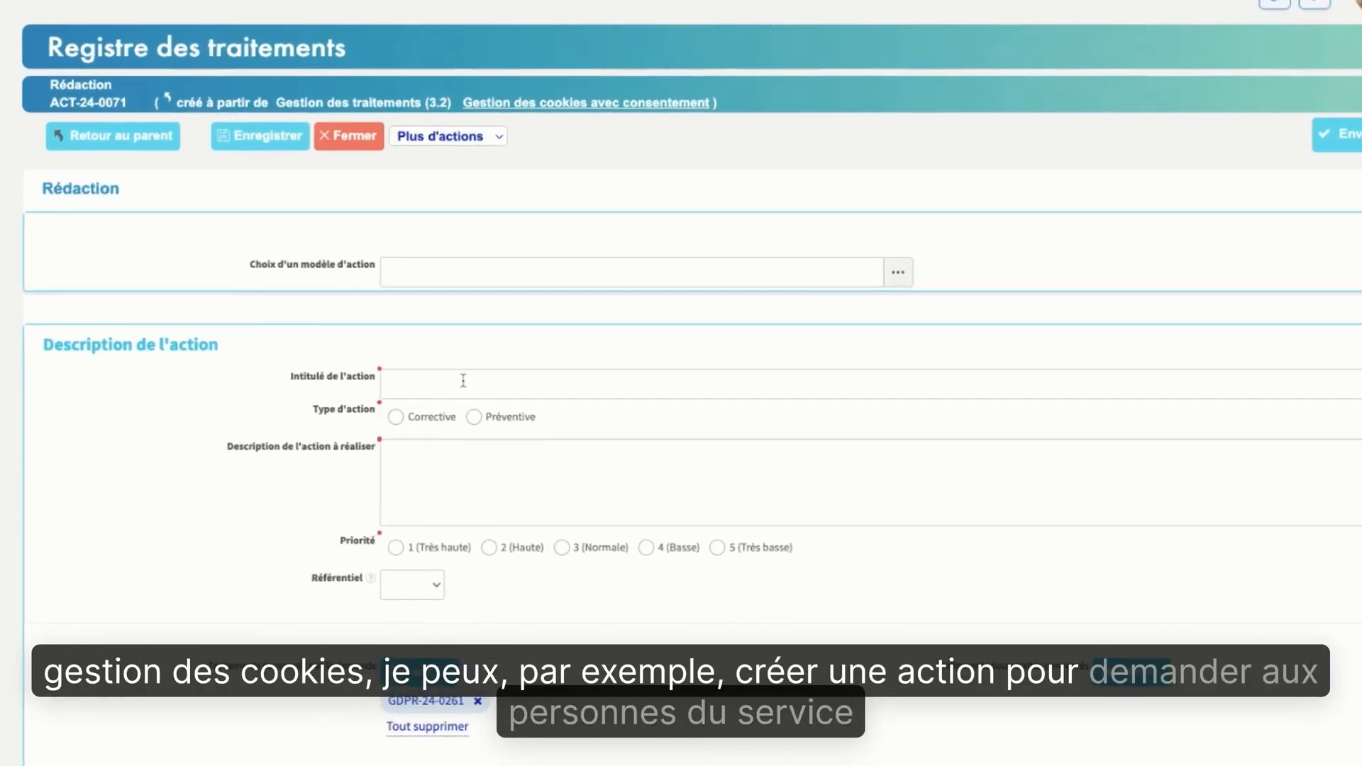
scroll(321, 499, "down", 3)
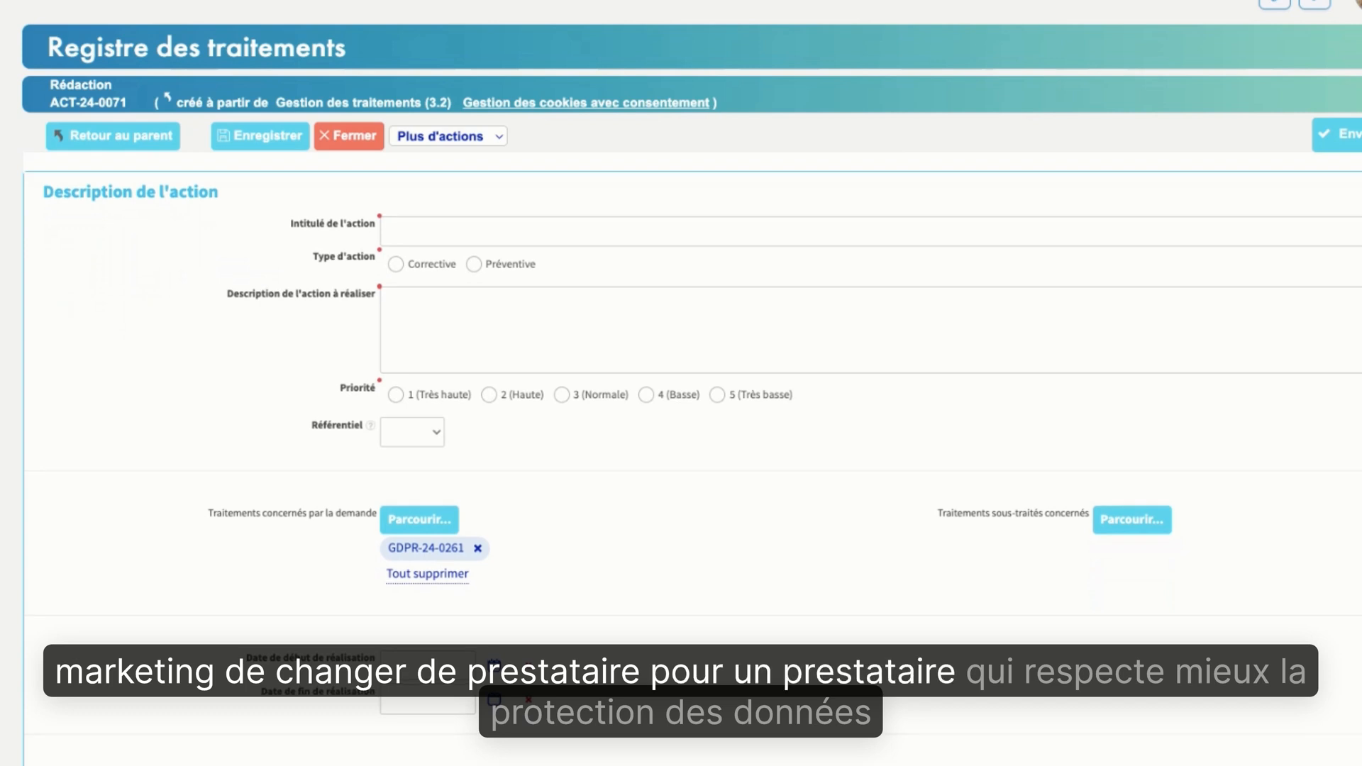
scroll(681, 426, "up", 2)
scroll(681, 426, "up", 1)
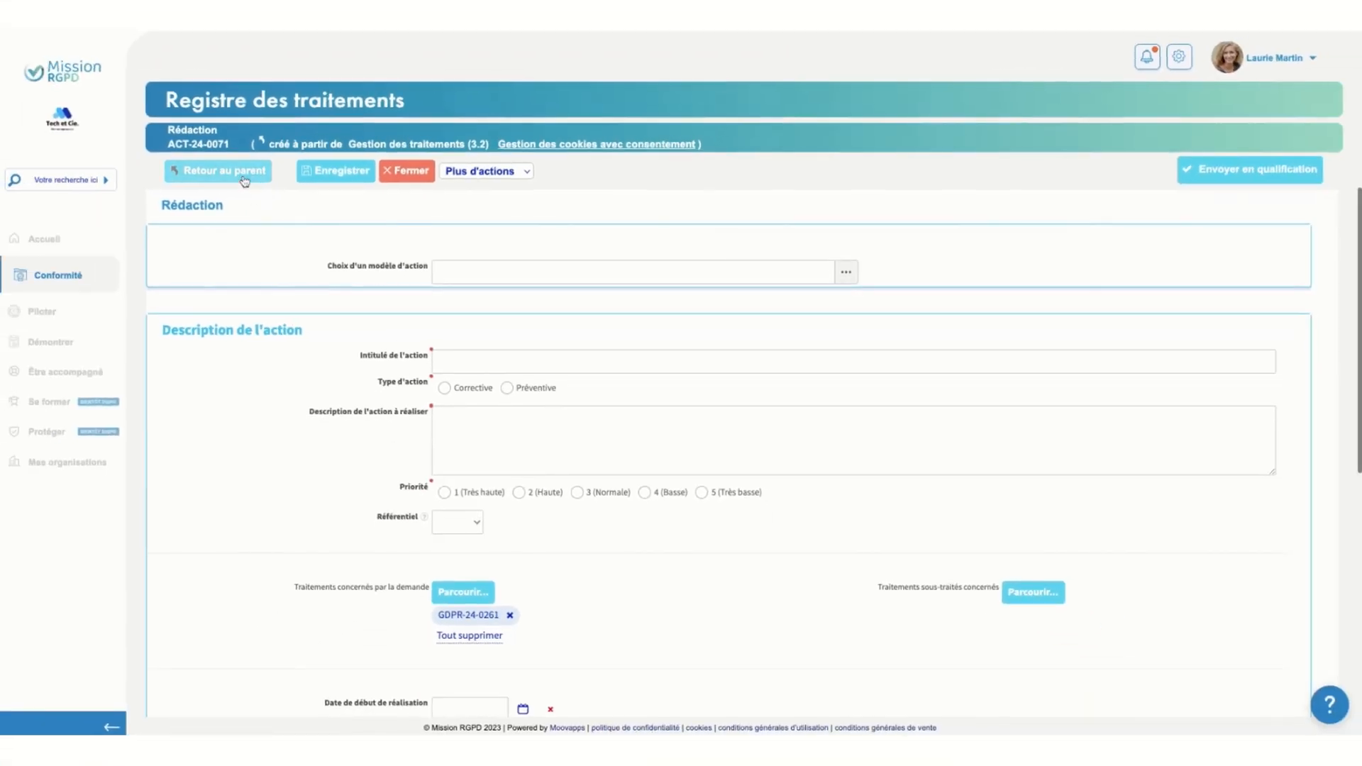
left_click(120, 137)
Examine the alternative decisions to Terminer l'analyse for the qualification stage of the record
scroll(768, 445, "up", 3)
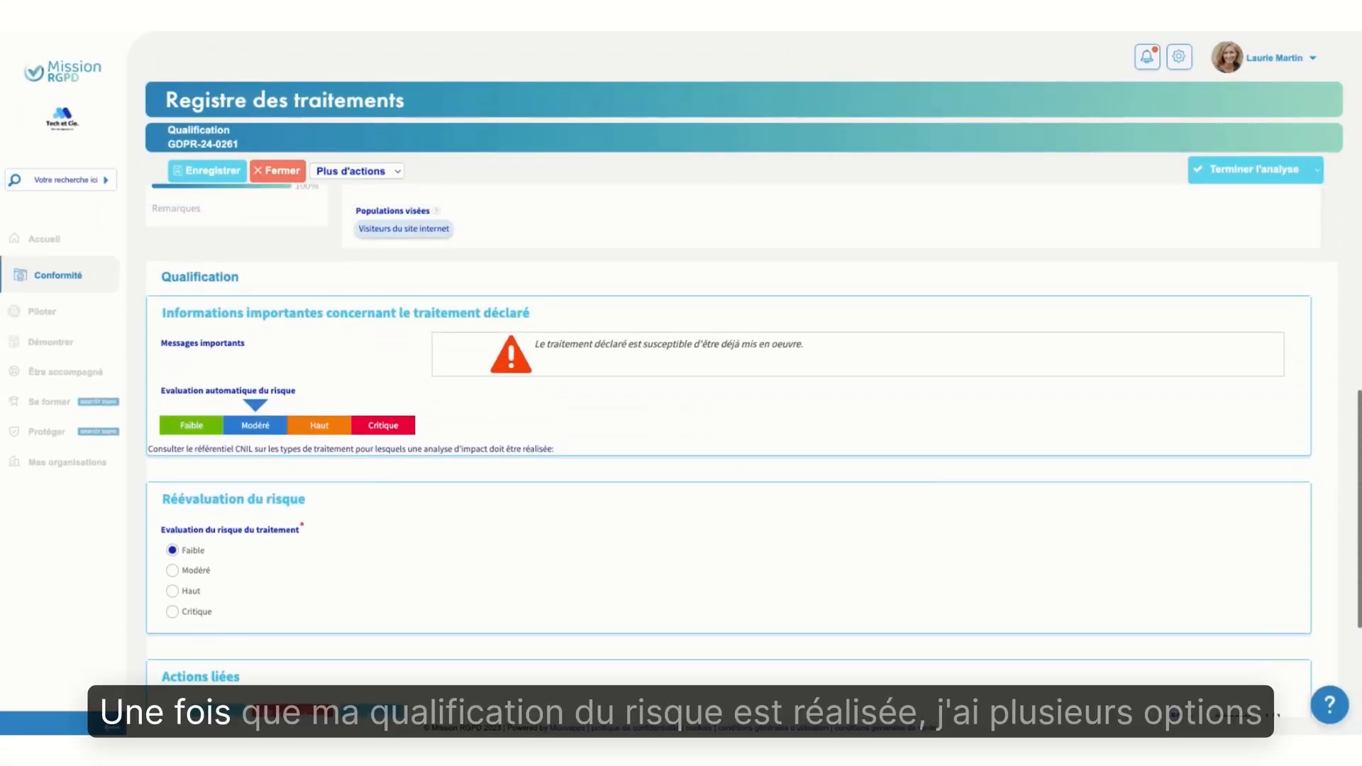
scroll(881, 525, "up", 7)
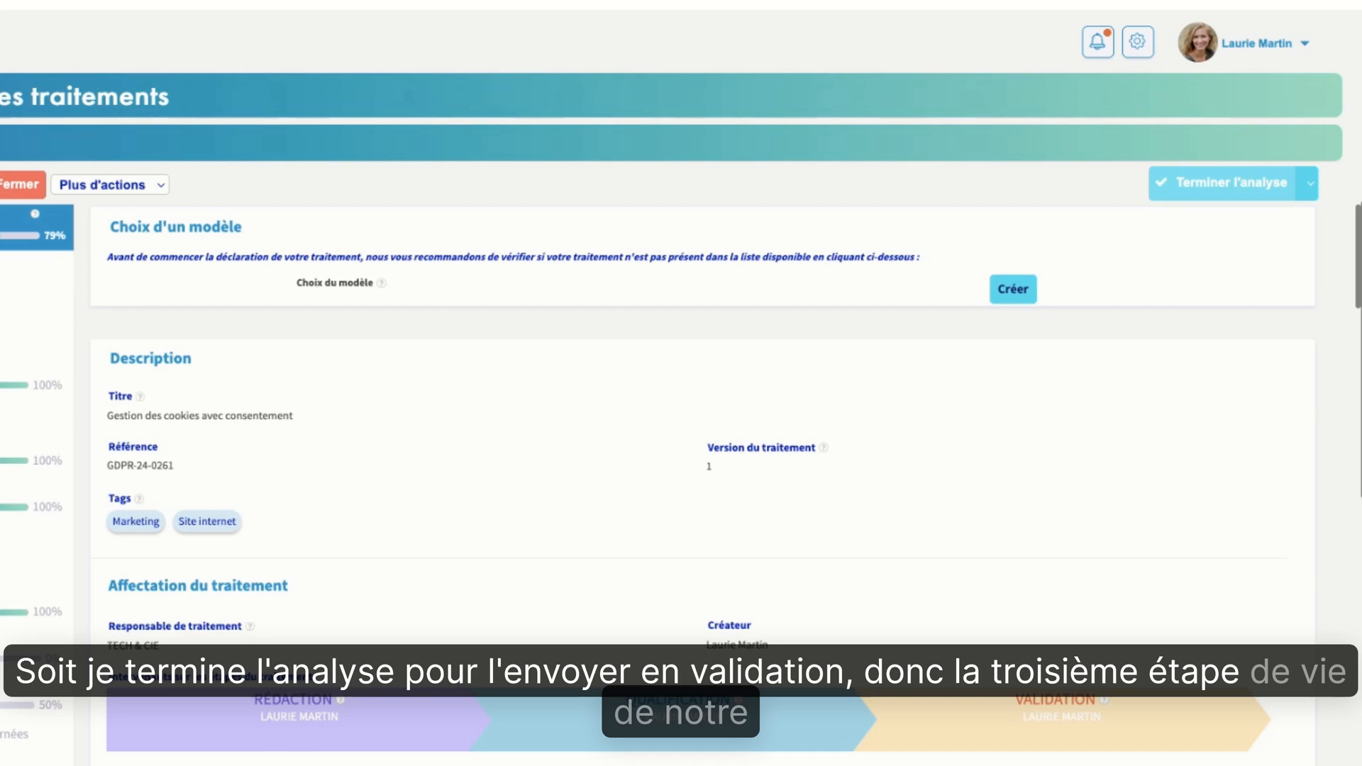
left_click(1312, 187)
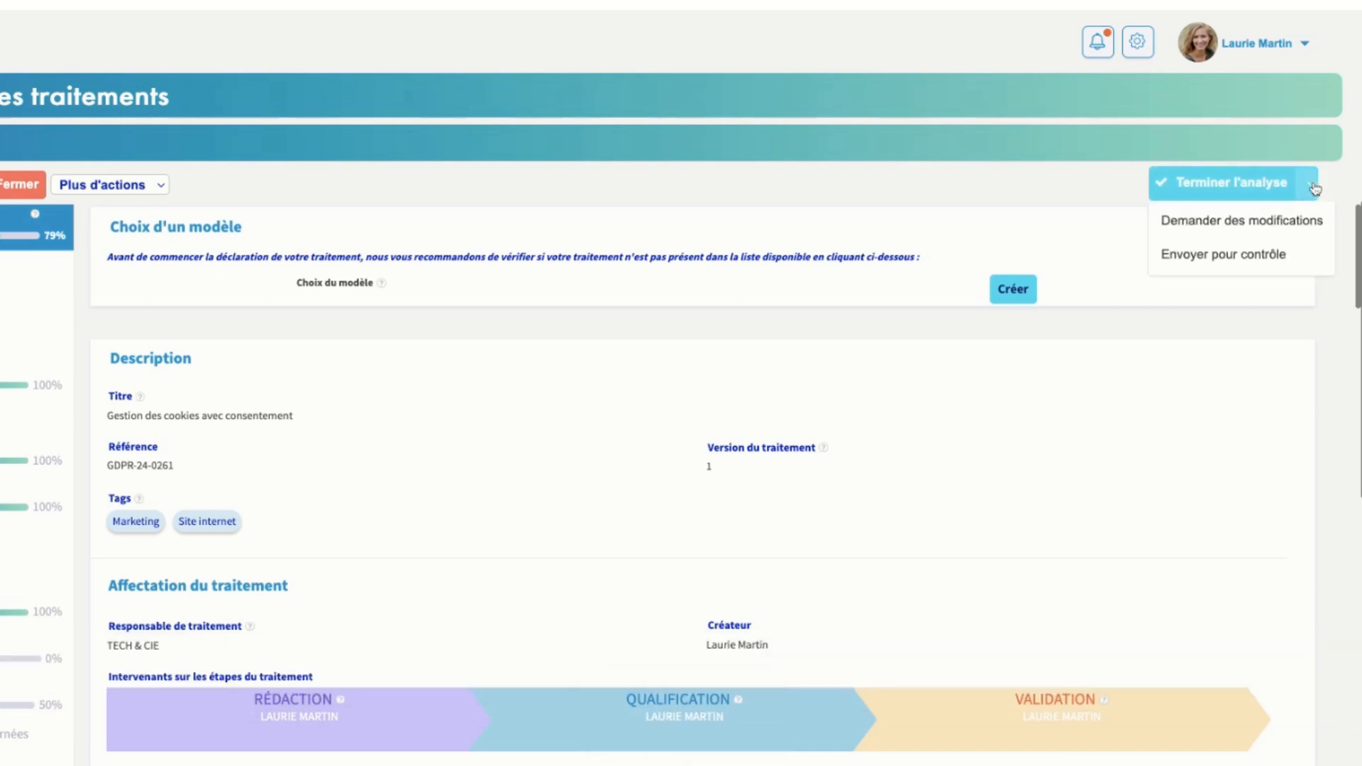
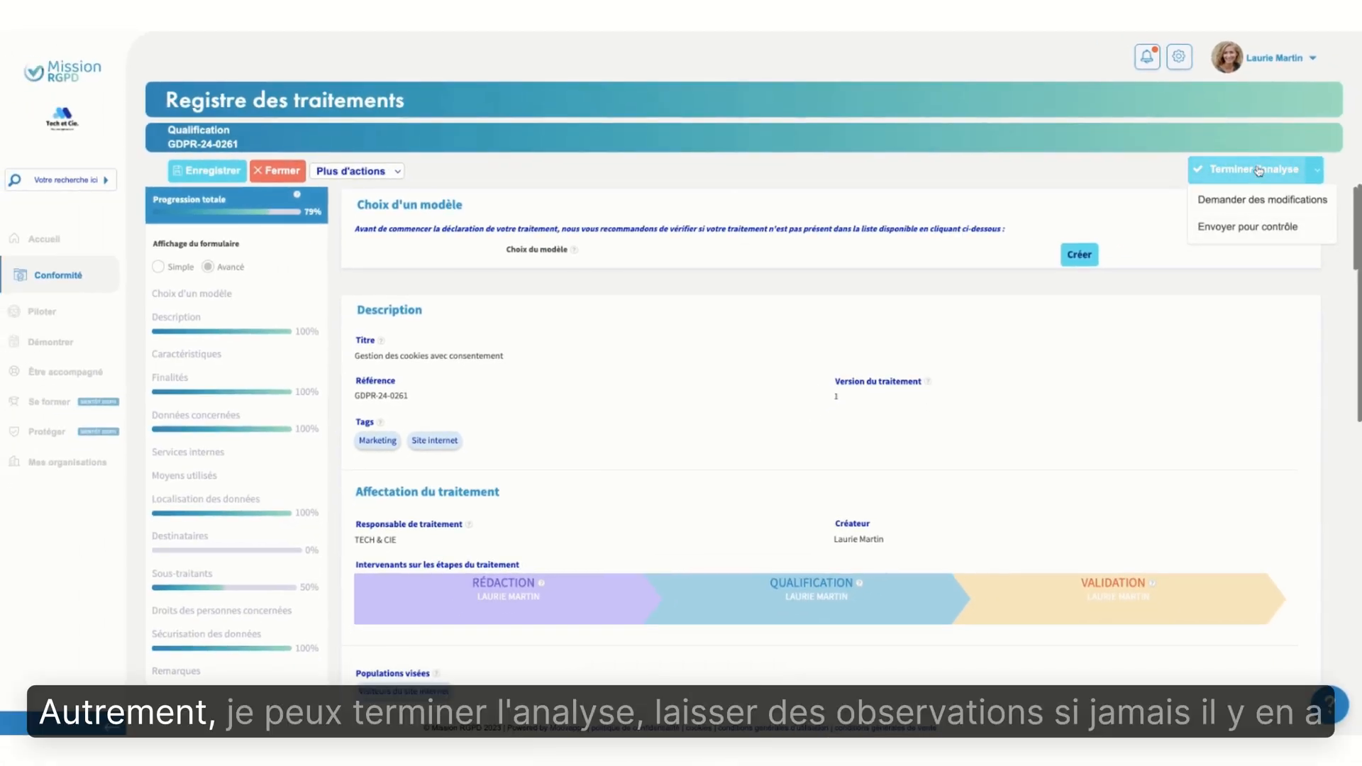
Finish the qualification analysis without observations and continue with the record in the validation stage
left_click(1252, 171)
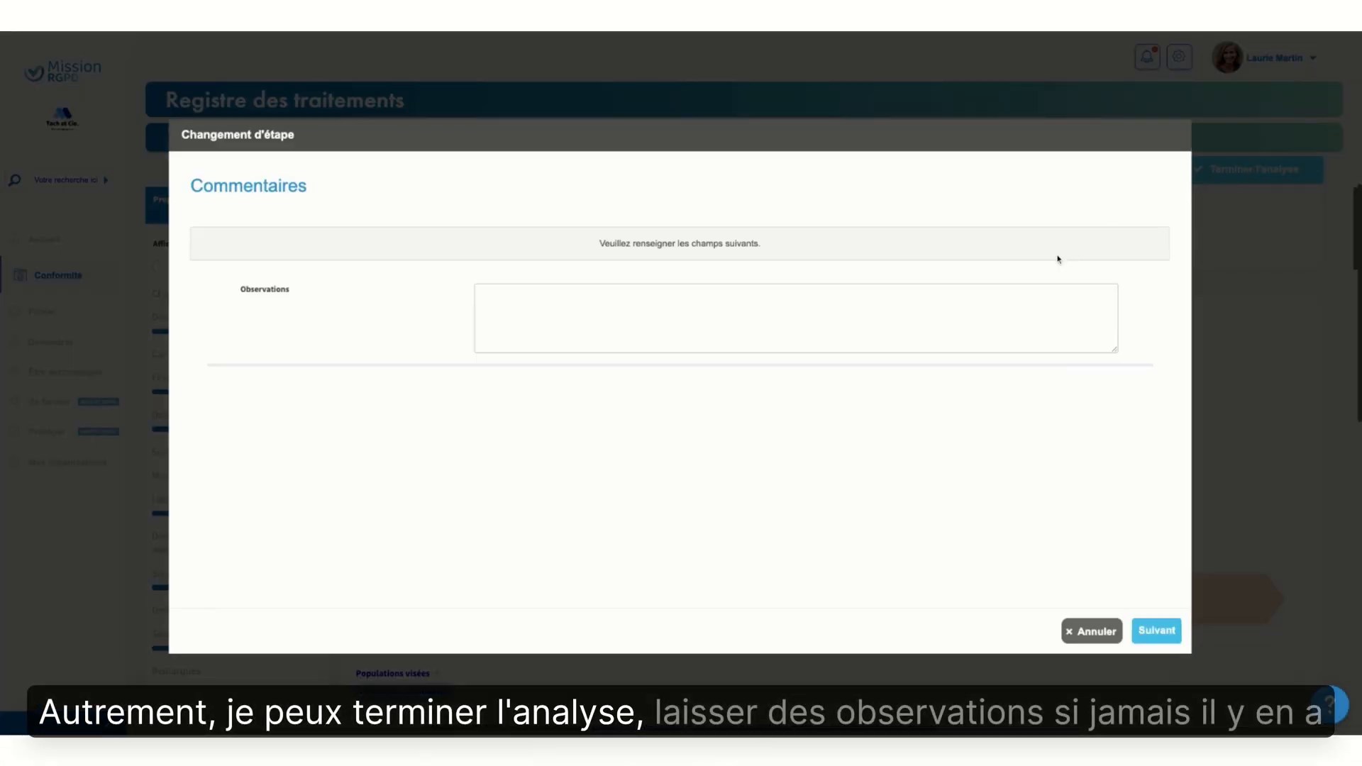
left_click(1168, 637)
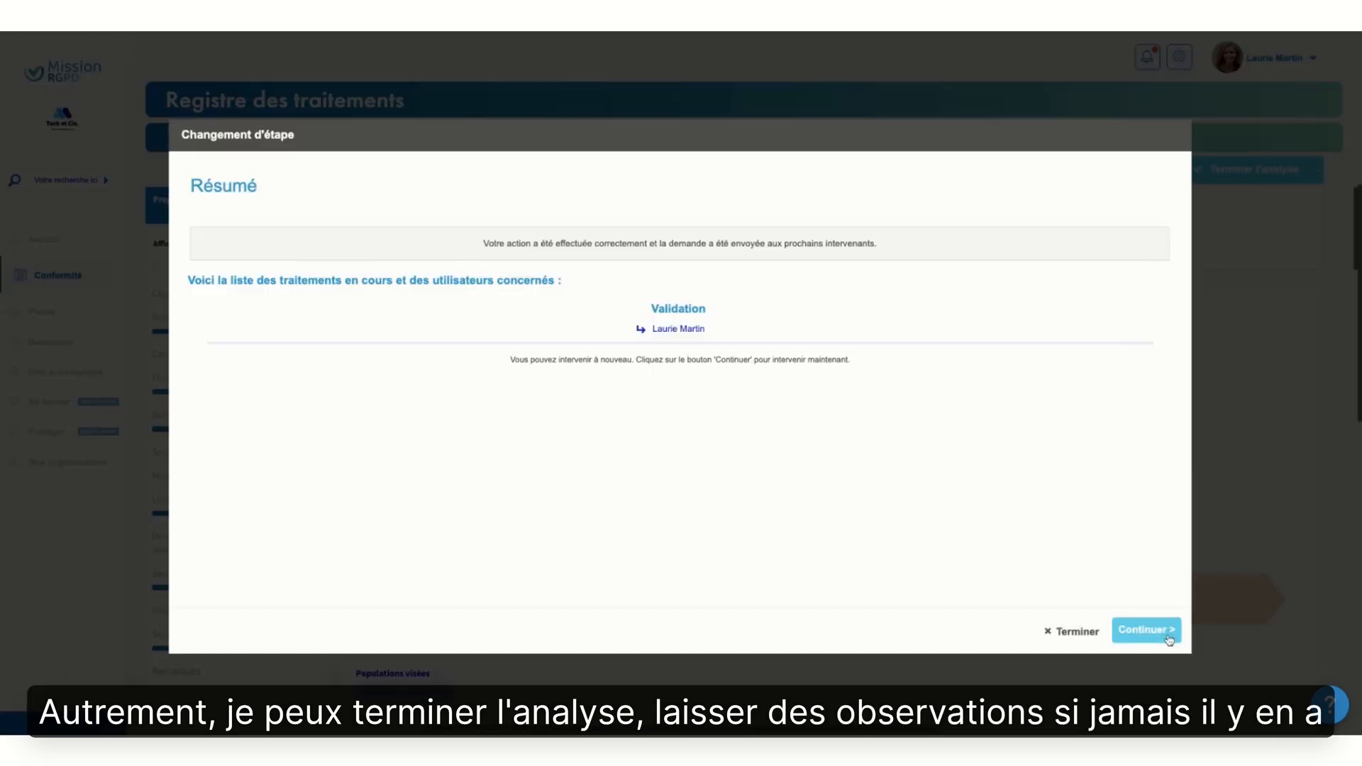
left_click(1147, 629)
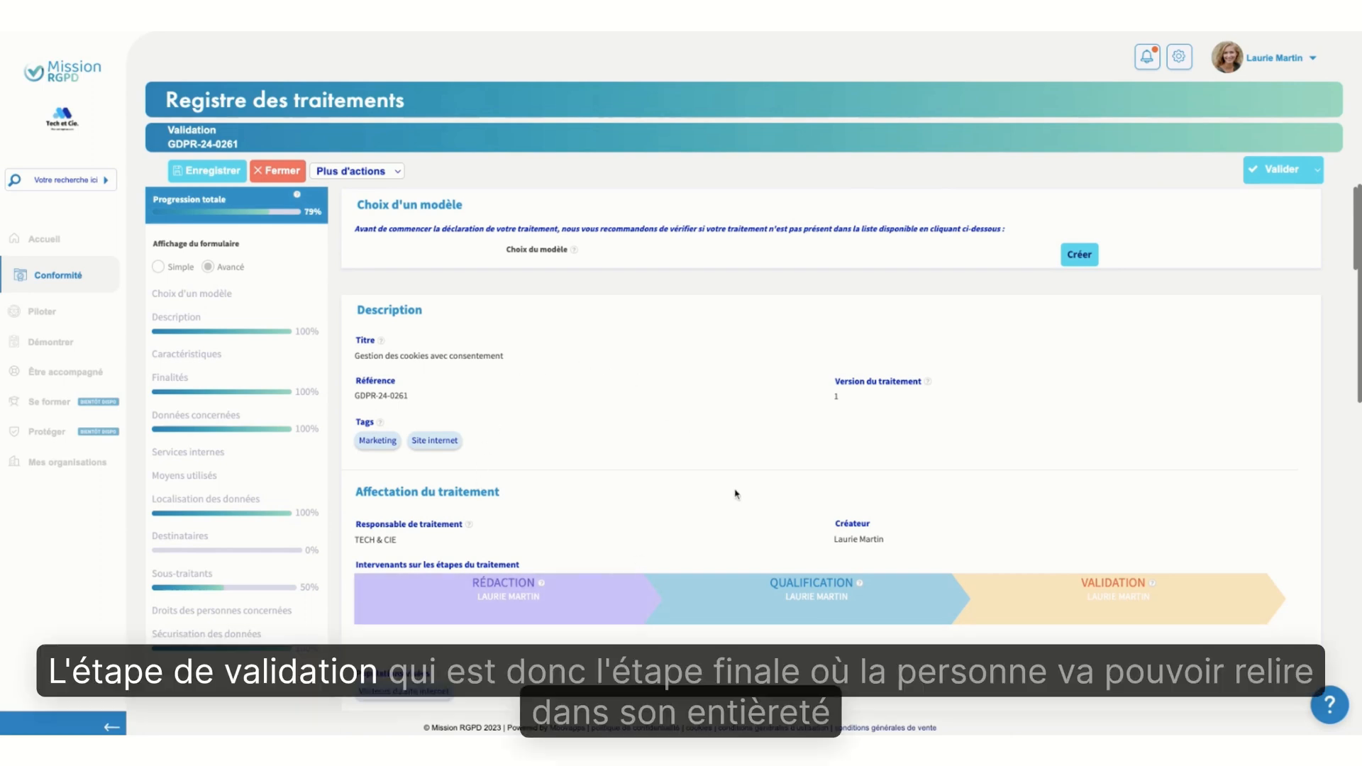
Read through the record in the validation stage, down to the automatic risk evaluation, the reassessment, the linked actions and the qualification decision's Observations
scroll(731, 489, "down", 6)
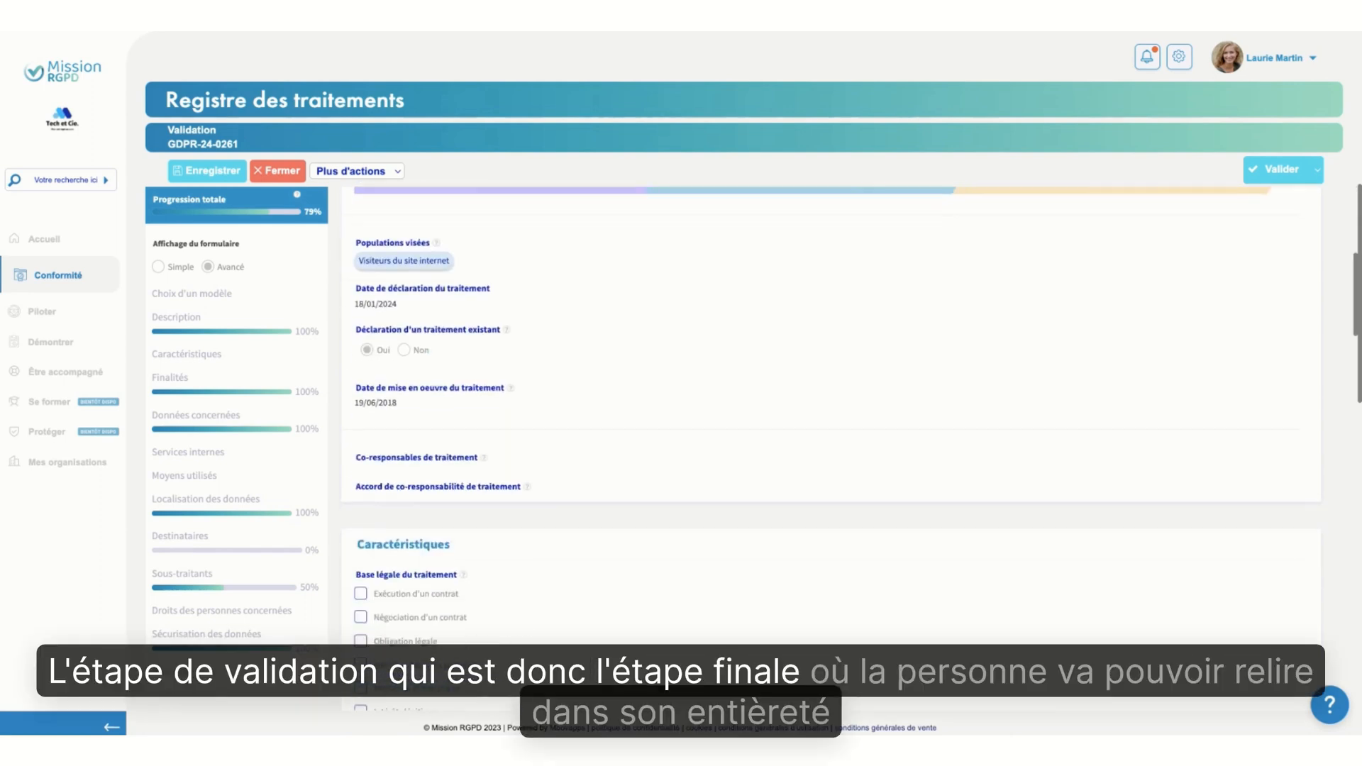
scroll(830, 426, "down", 15)
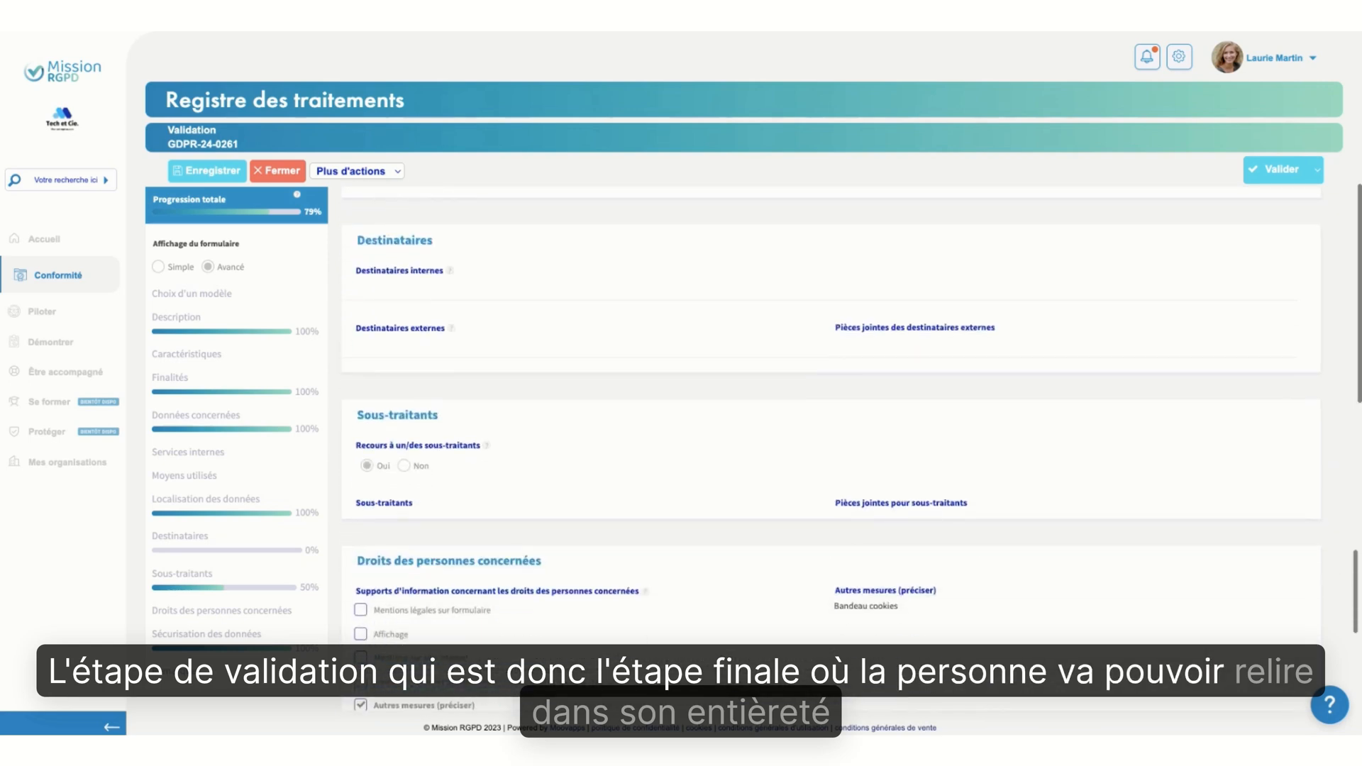
scroll(830, 426, "down", 7)
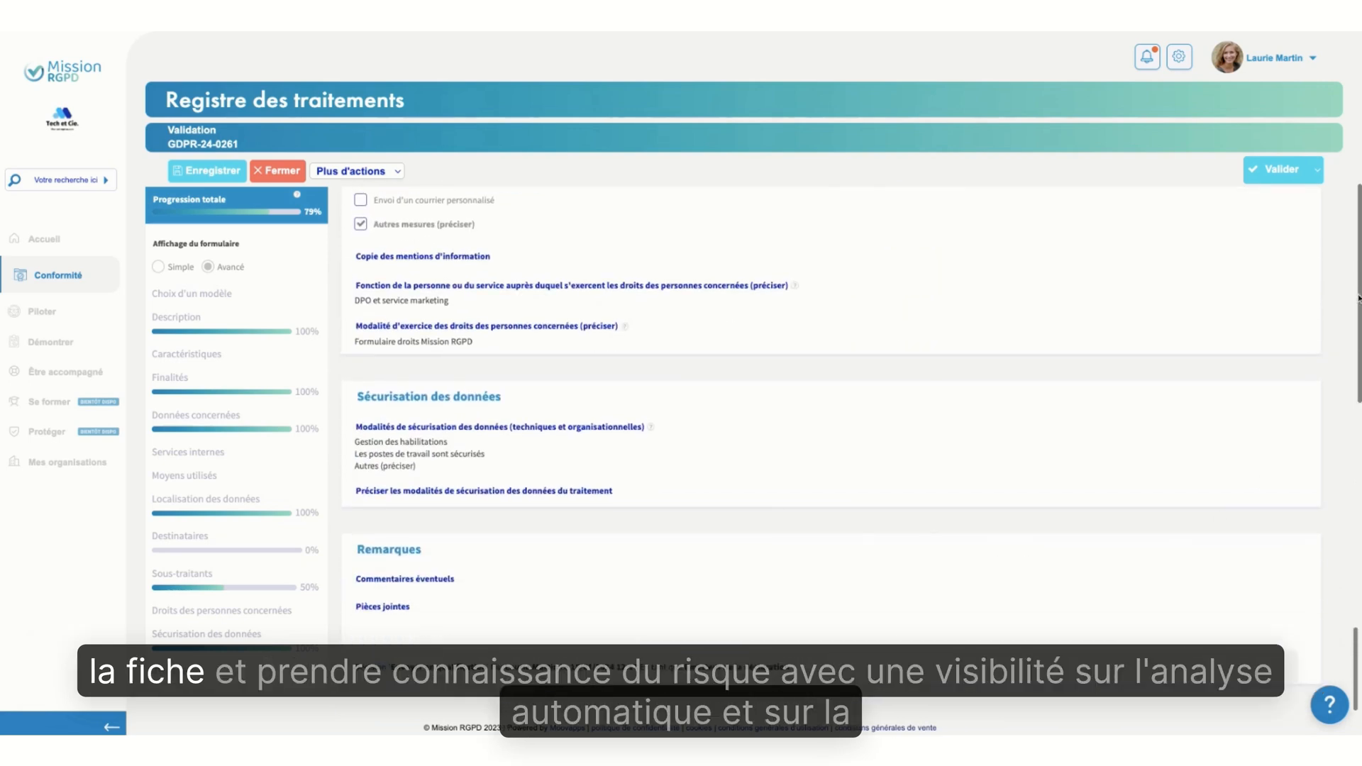
left_click_drag(1360, 298, 1360, 532)
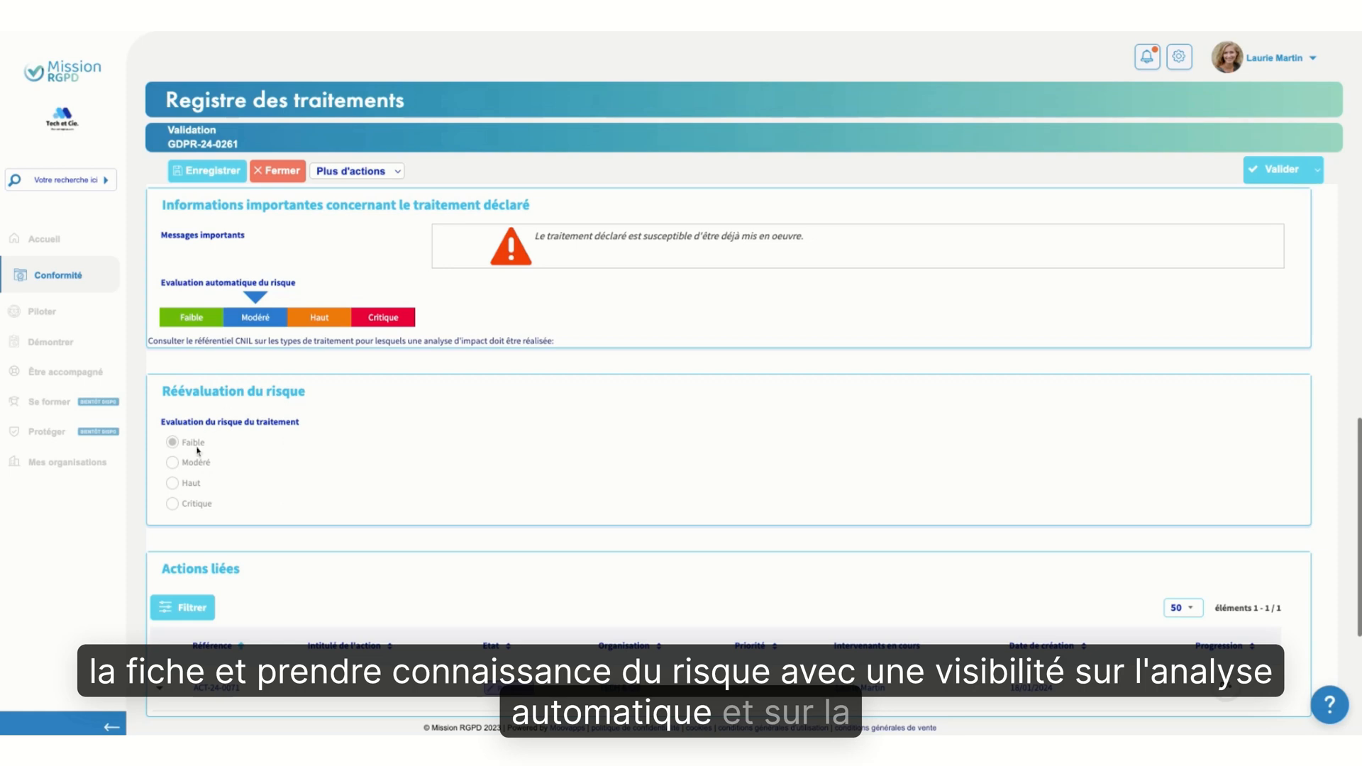
scroll(659, 493, "down", 3)
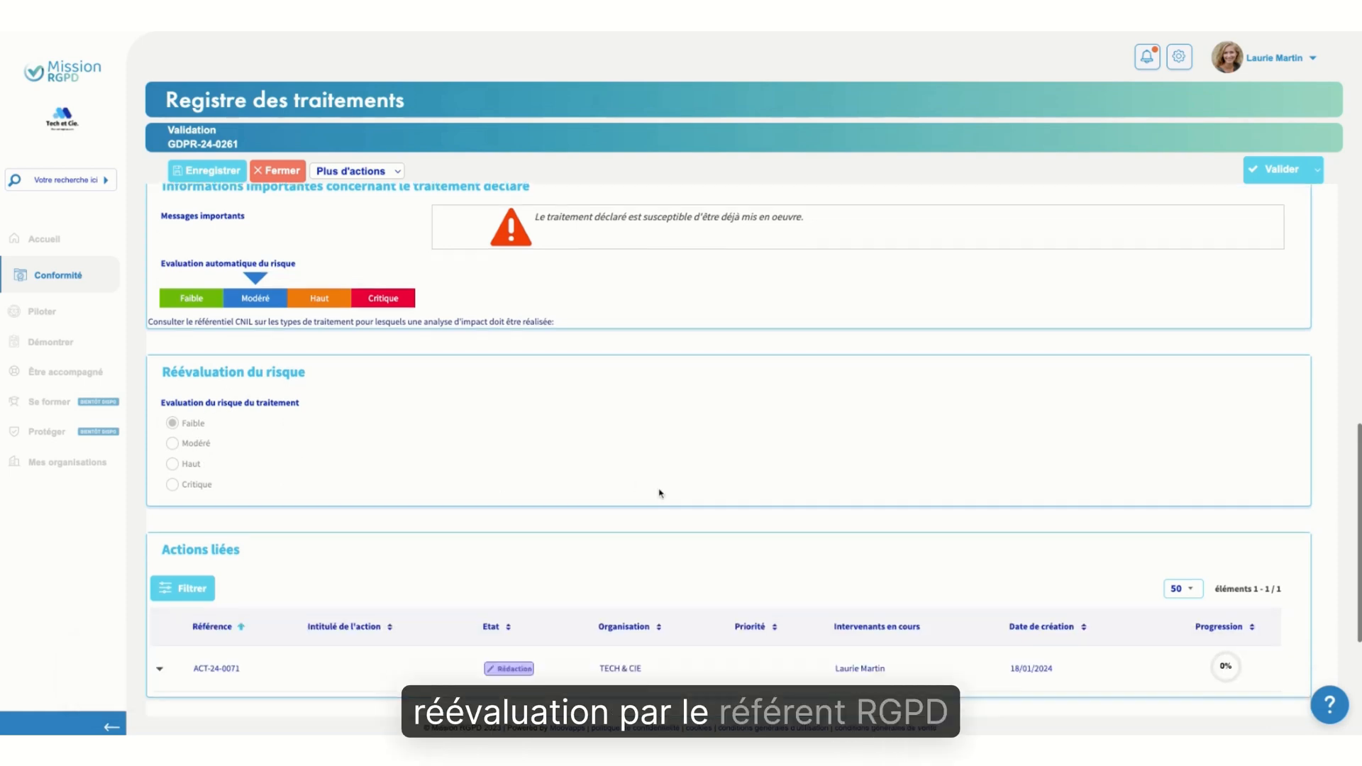
scroll(662, 477, "down", 1)
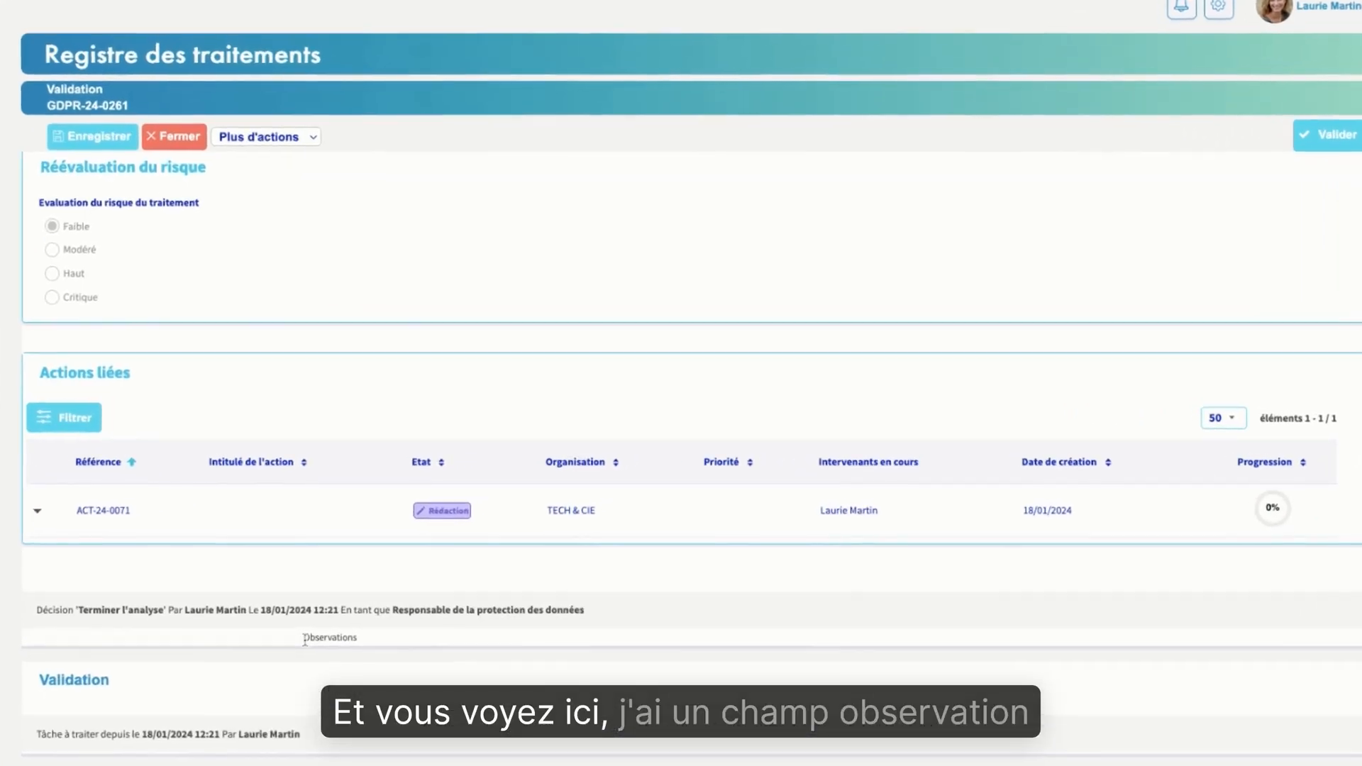
left_click_drag(390, 605, 428, 605)
left_click_drag(304, 641, 367, 645)
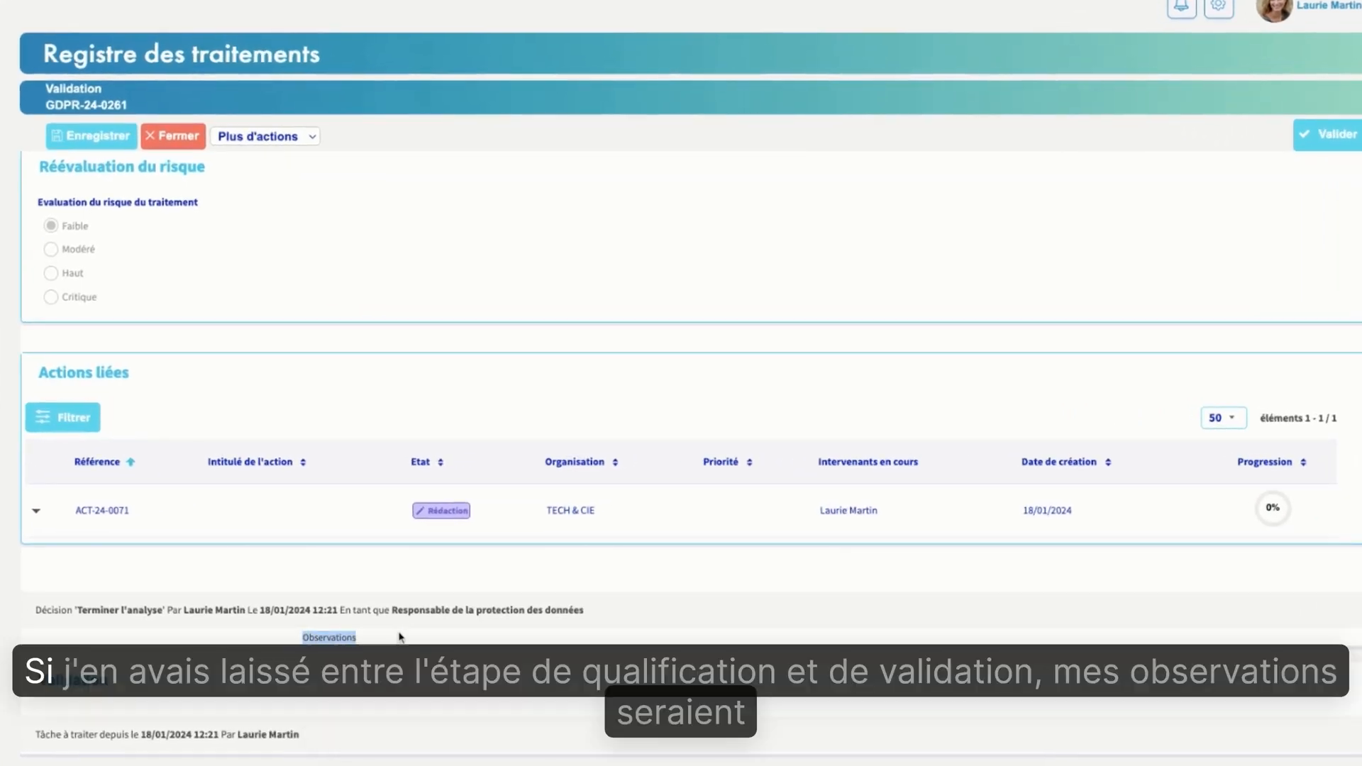
left_click(393, 646)
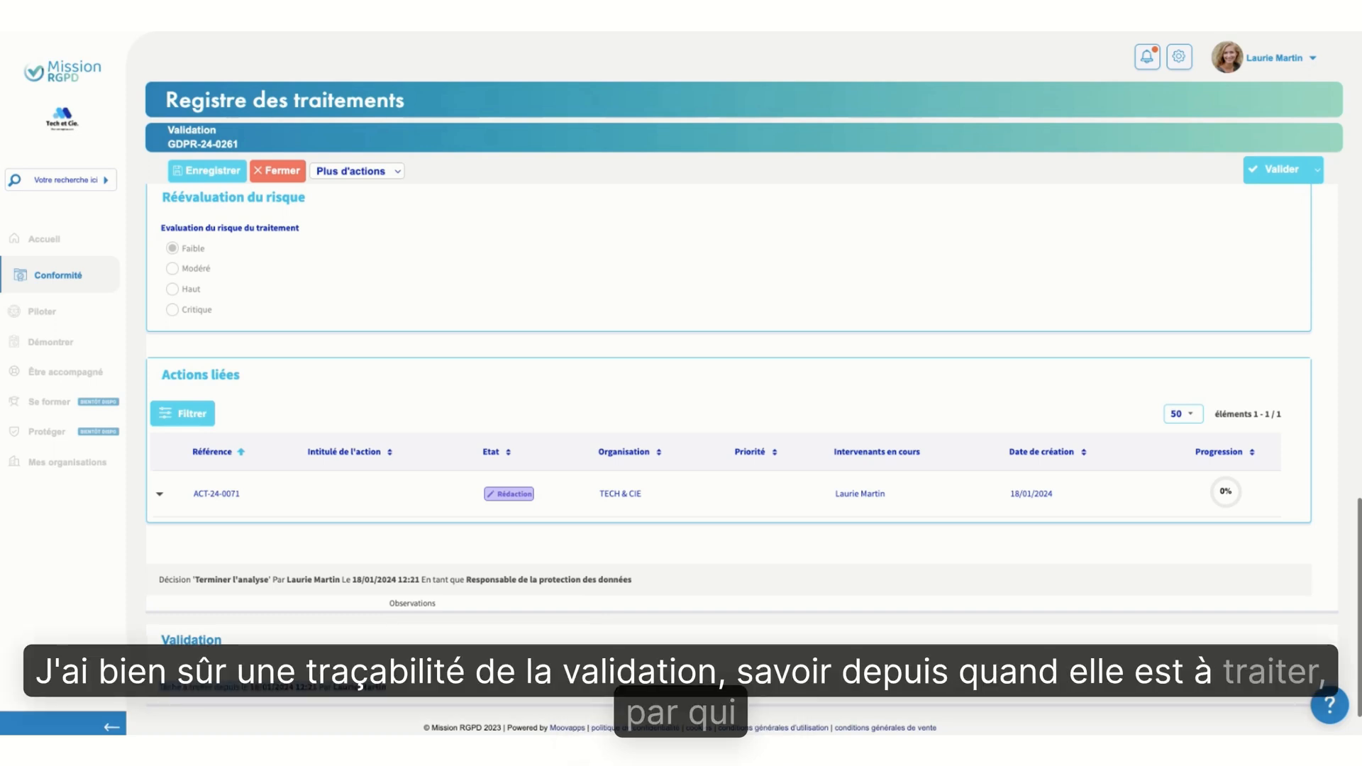
Look back up through the record to Moyens utilisés, view the Finalités section on its own, and return to the full form
scroll(851, 565, "up", 8)
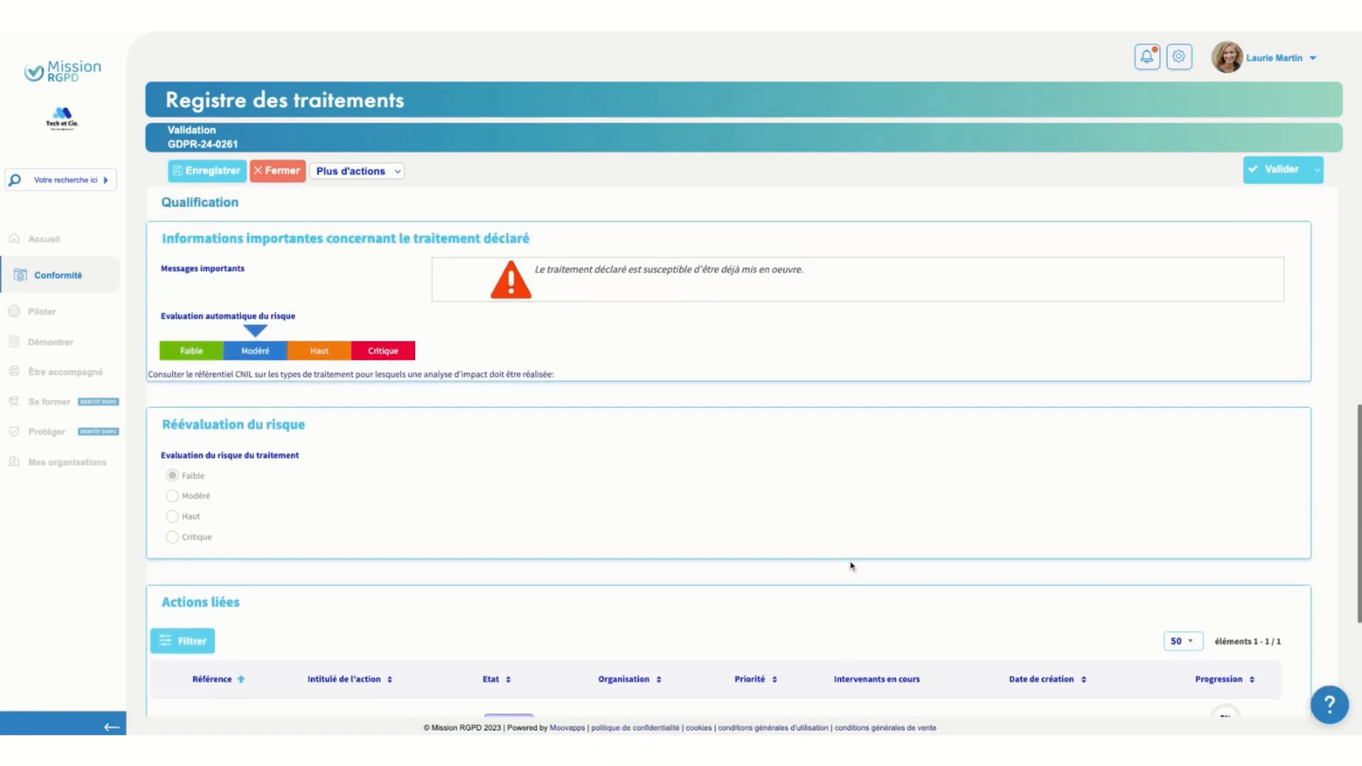
scroll(851, 565, "up", 10)
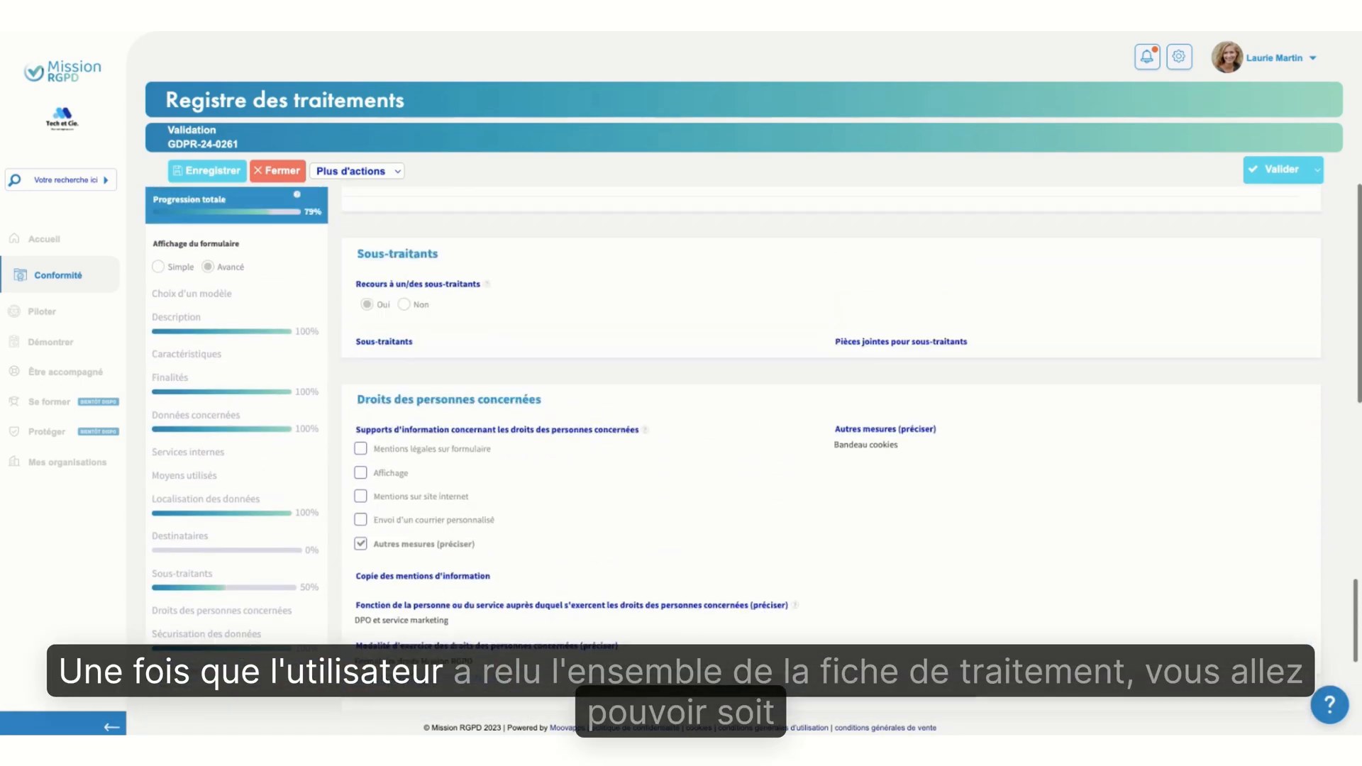
scroll(851, 447, "up", 5)
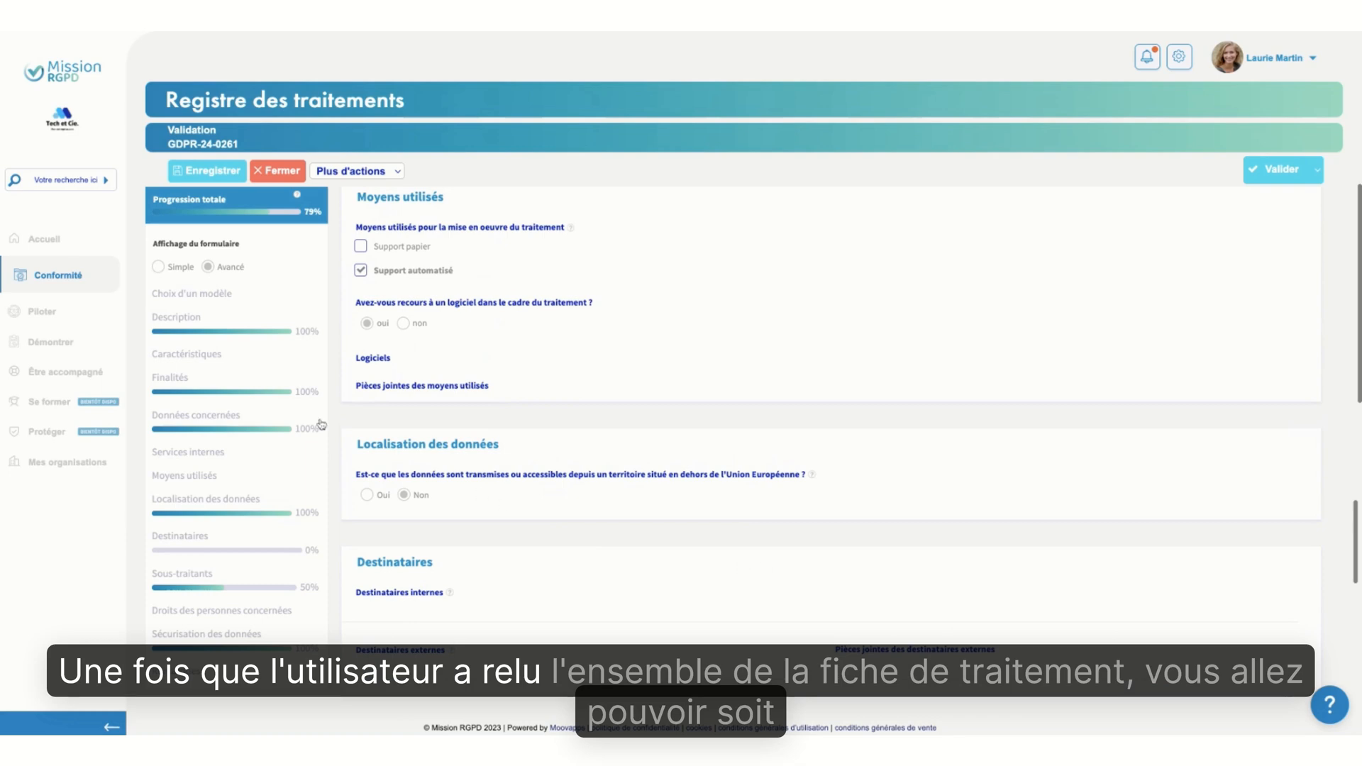
left_click(267, 394)
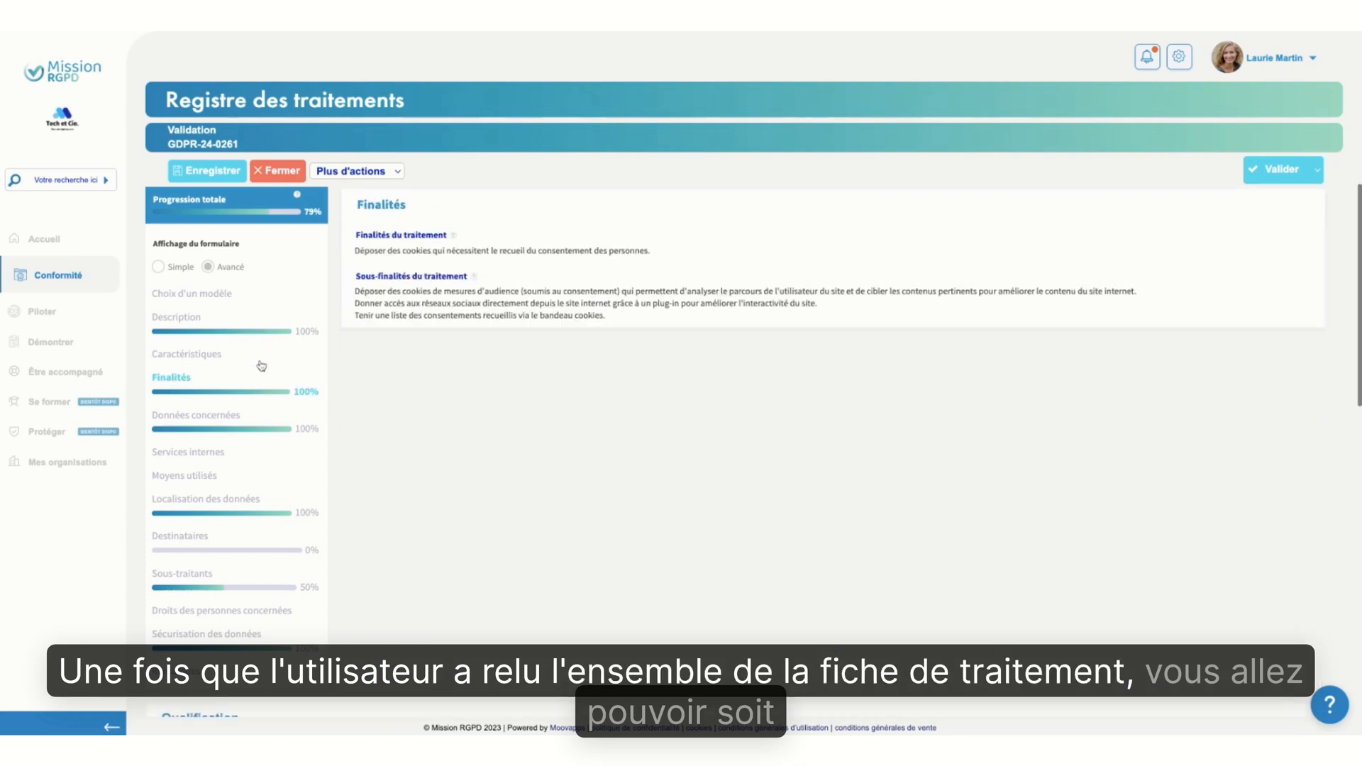
left_click(259, 396)
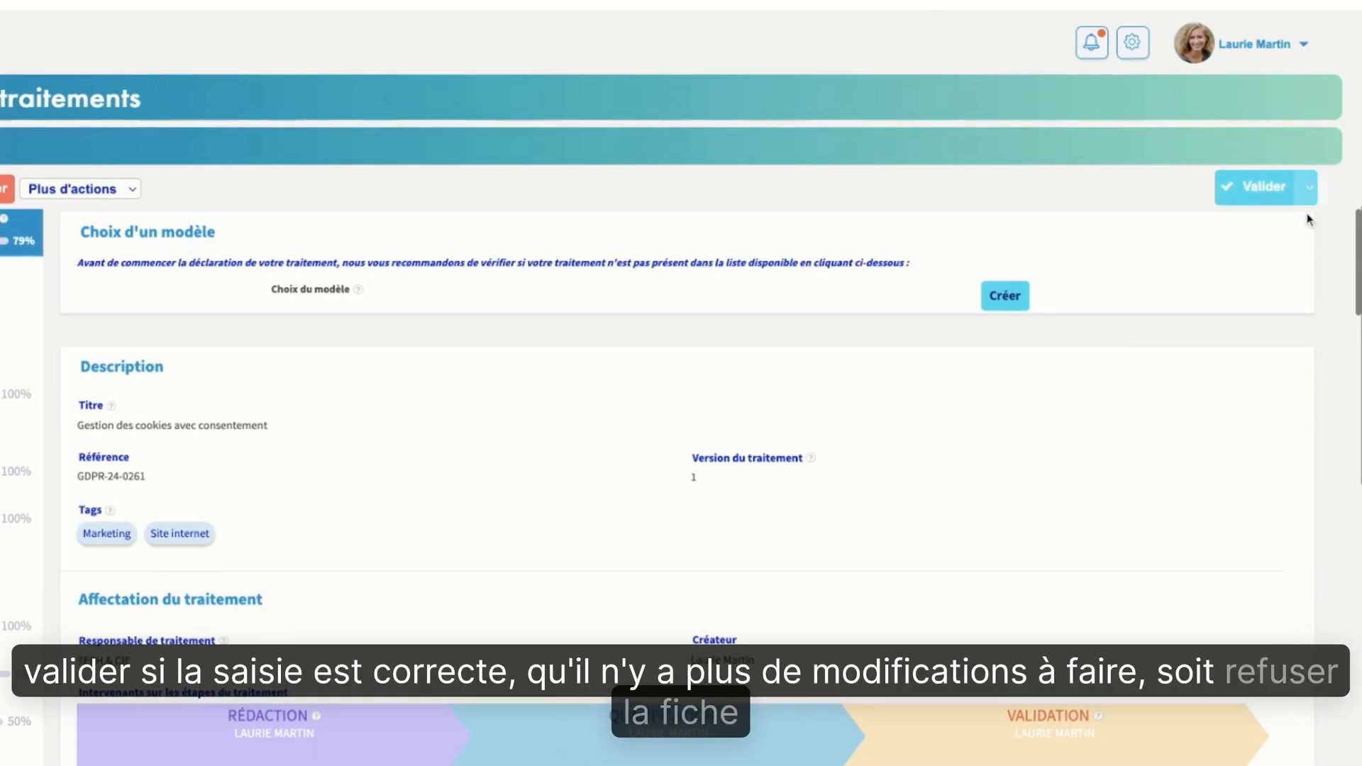
Check the alternative decision, validate the record with the implementation comment "Traitement OK", and continue to the En activité stage
left_click(1313, 187)
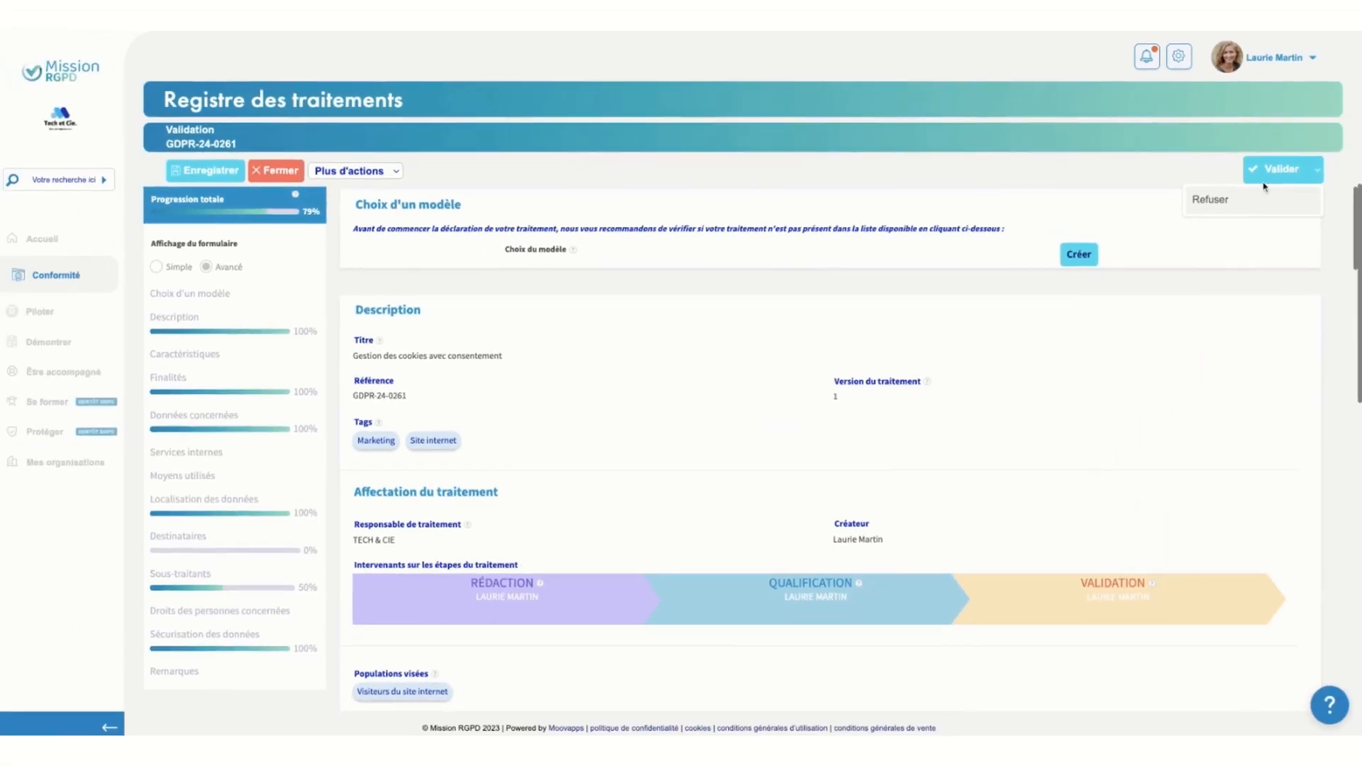
left_click(1281, 171)
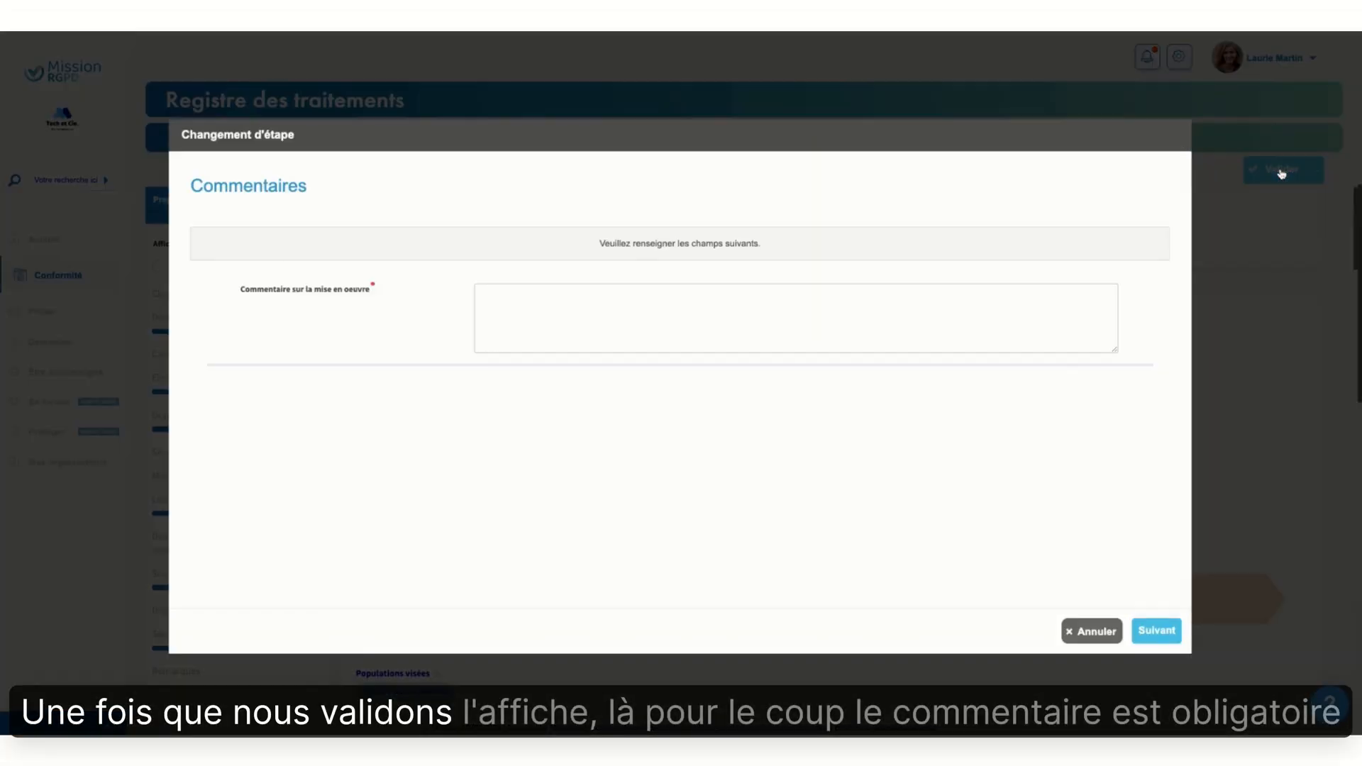
left_click(591, 319)
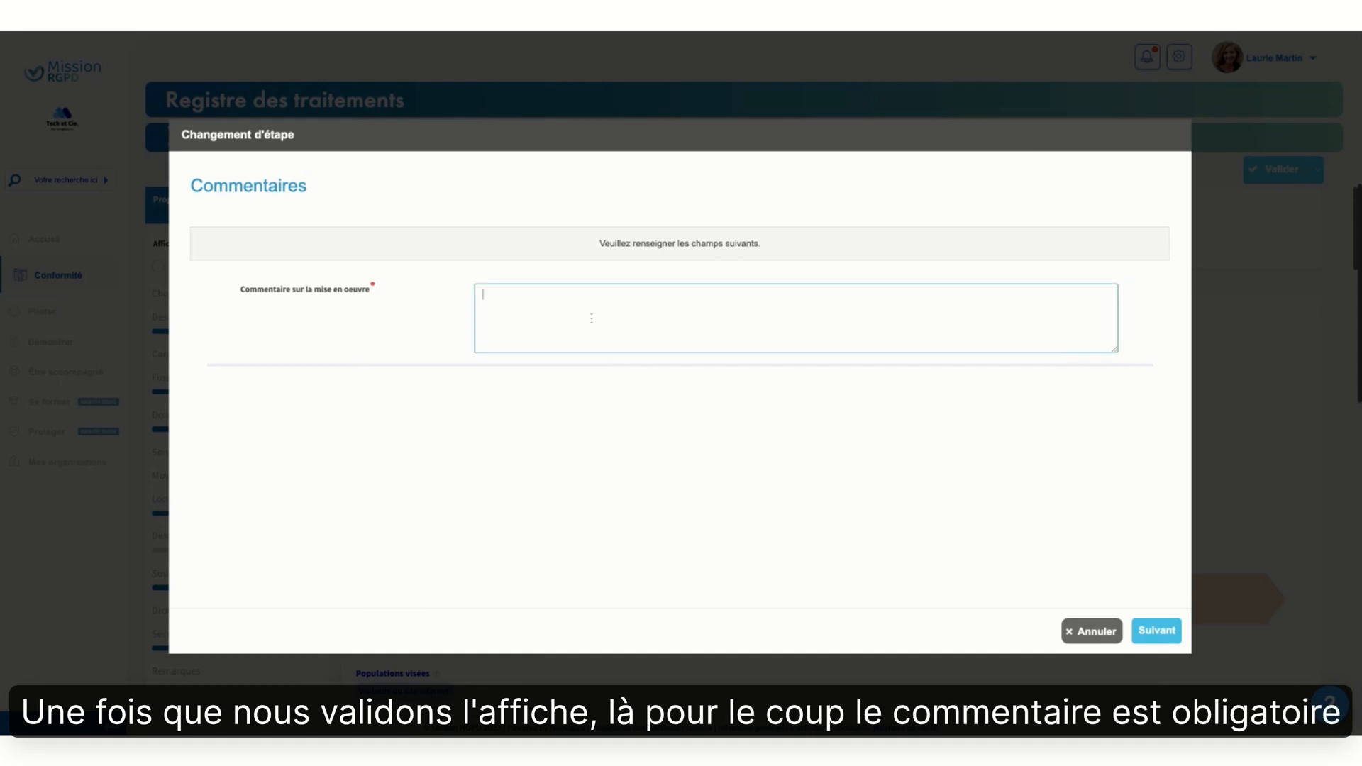
type("Traitement")
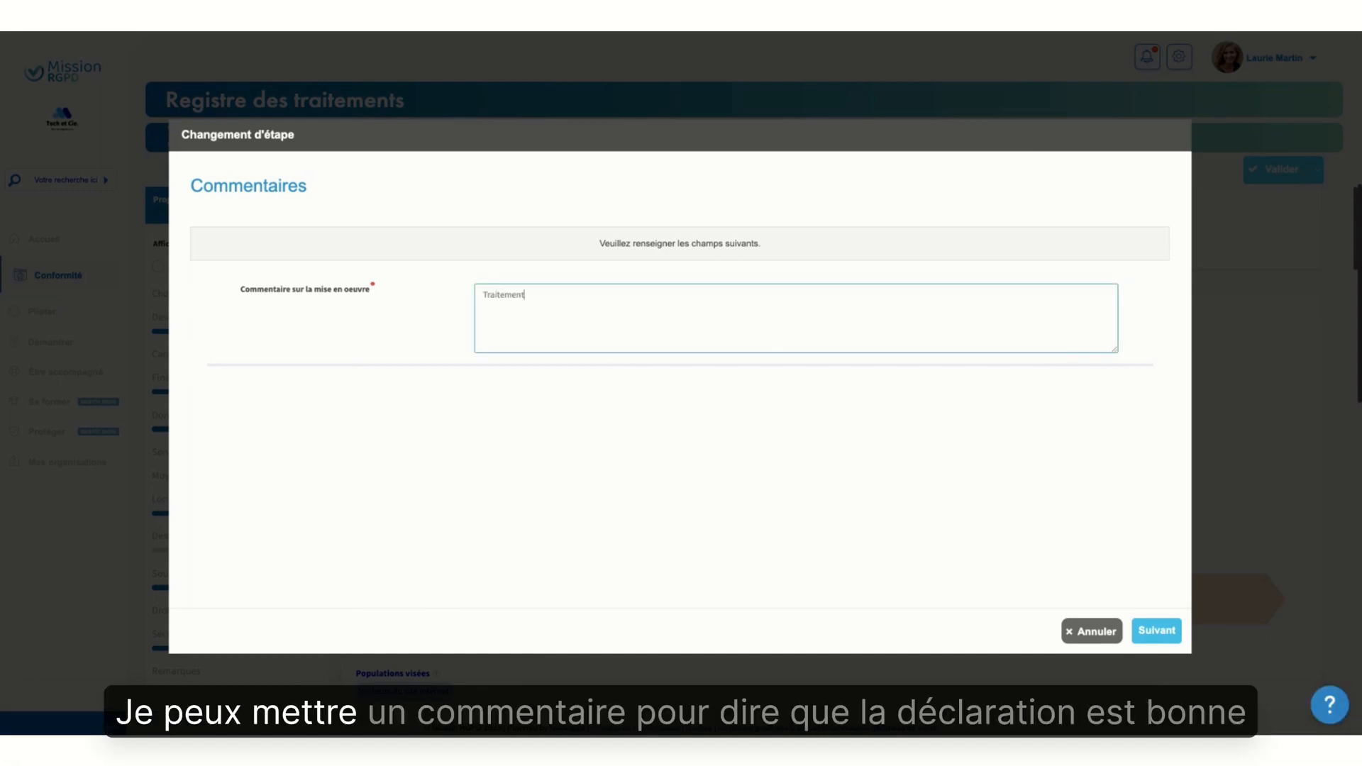
type(" OK")
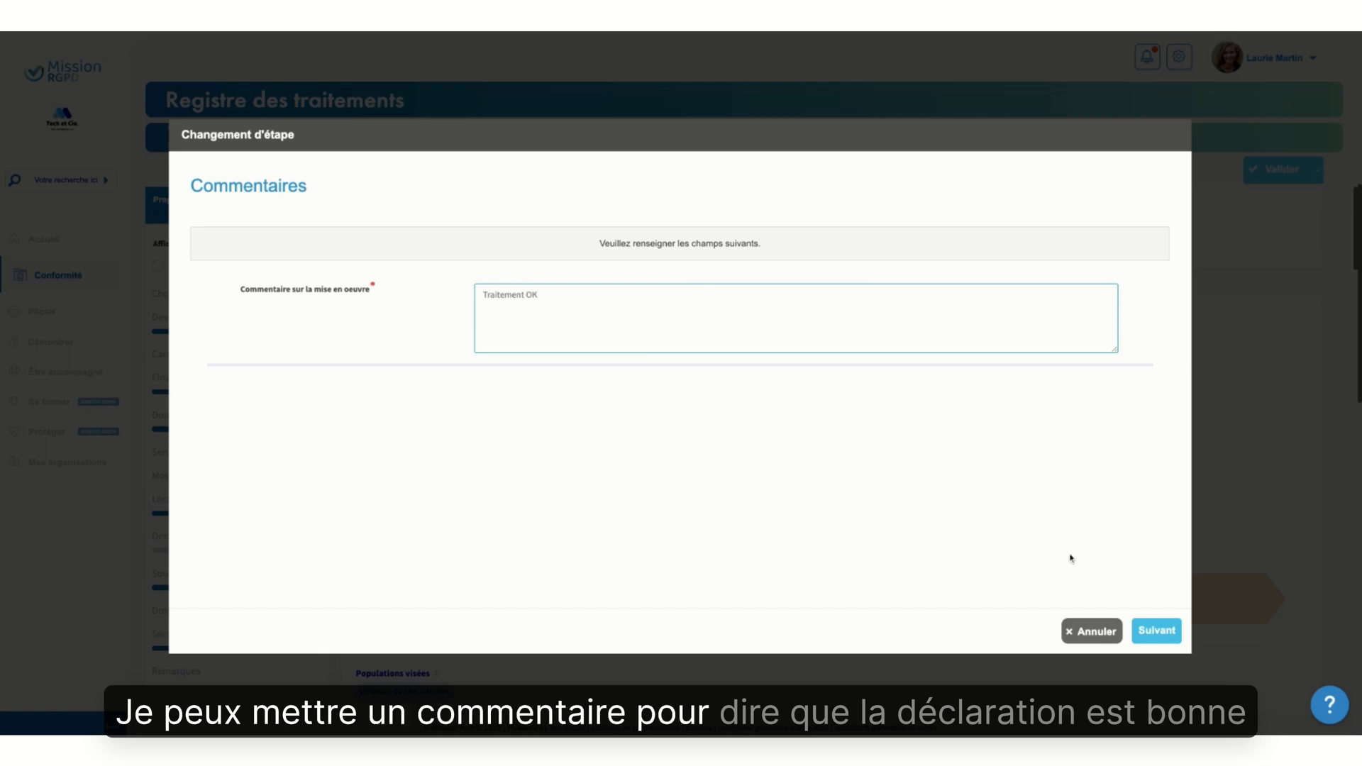
left_click(1157, 631)
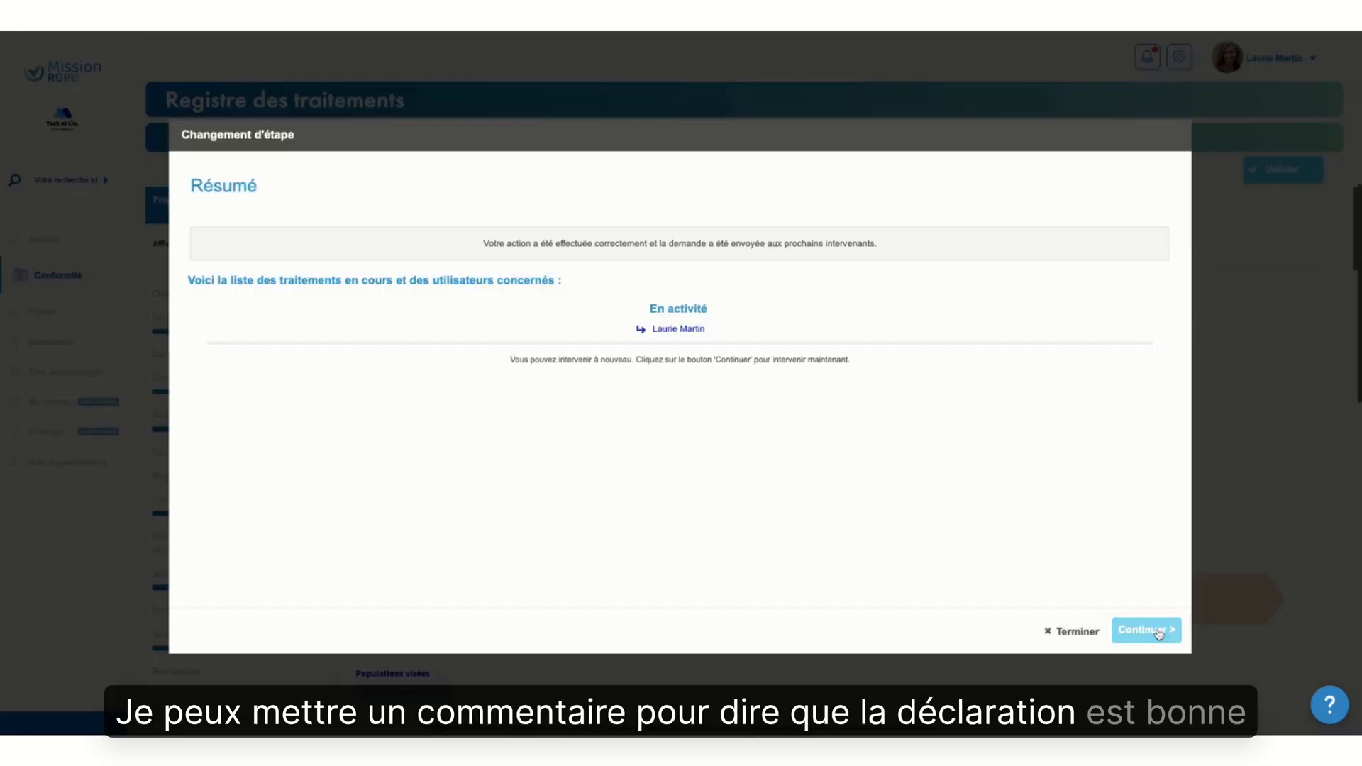
left_click(1147, 630)
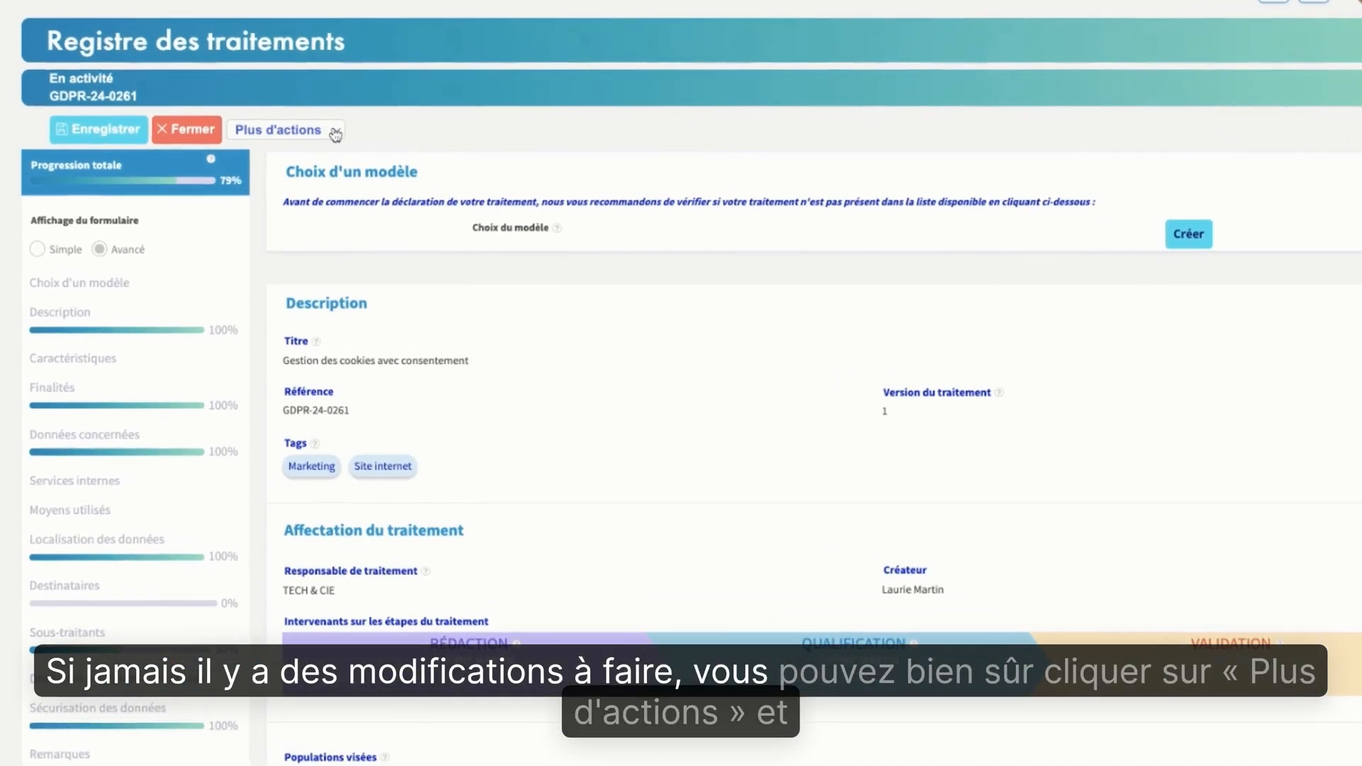
Look over the additional actions available for the active record, and save and close it
left_click(338, 135)
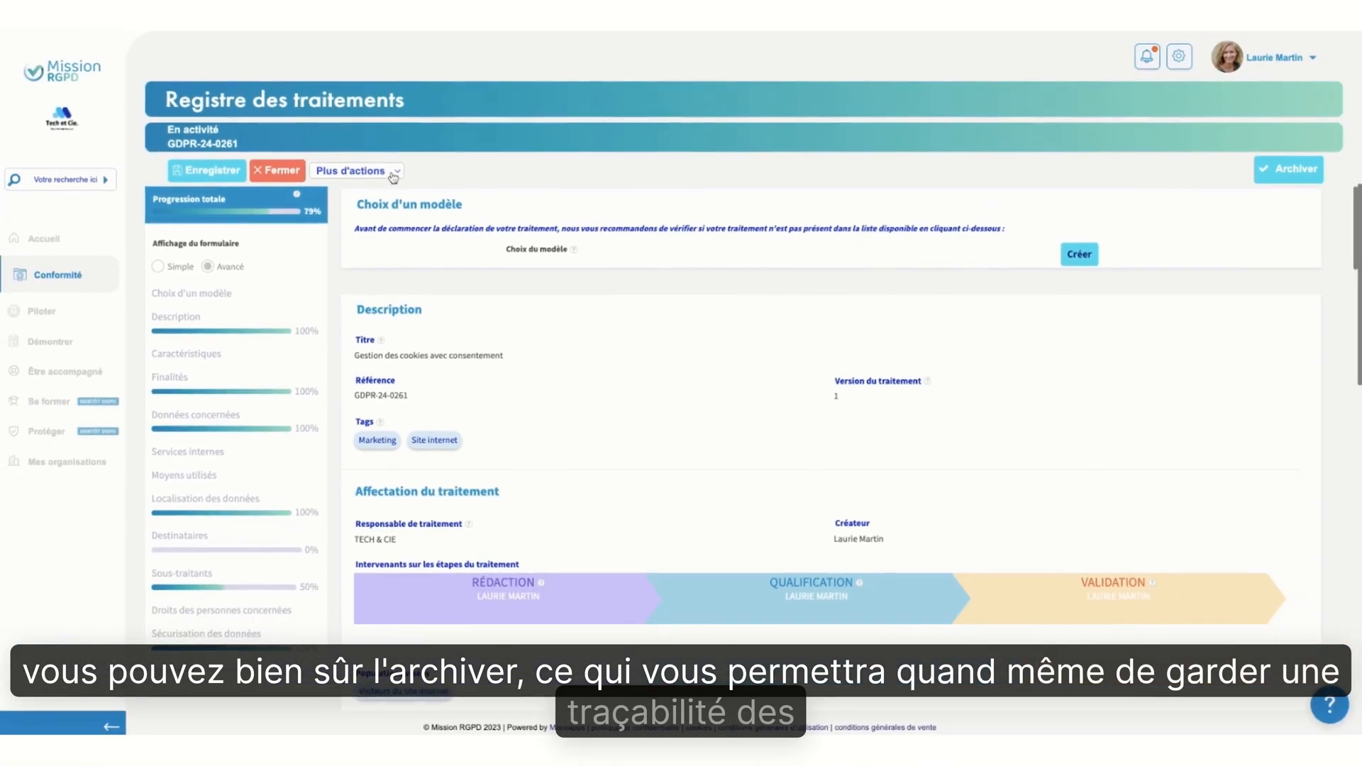
left_click(326, 127)
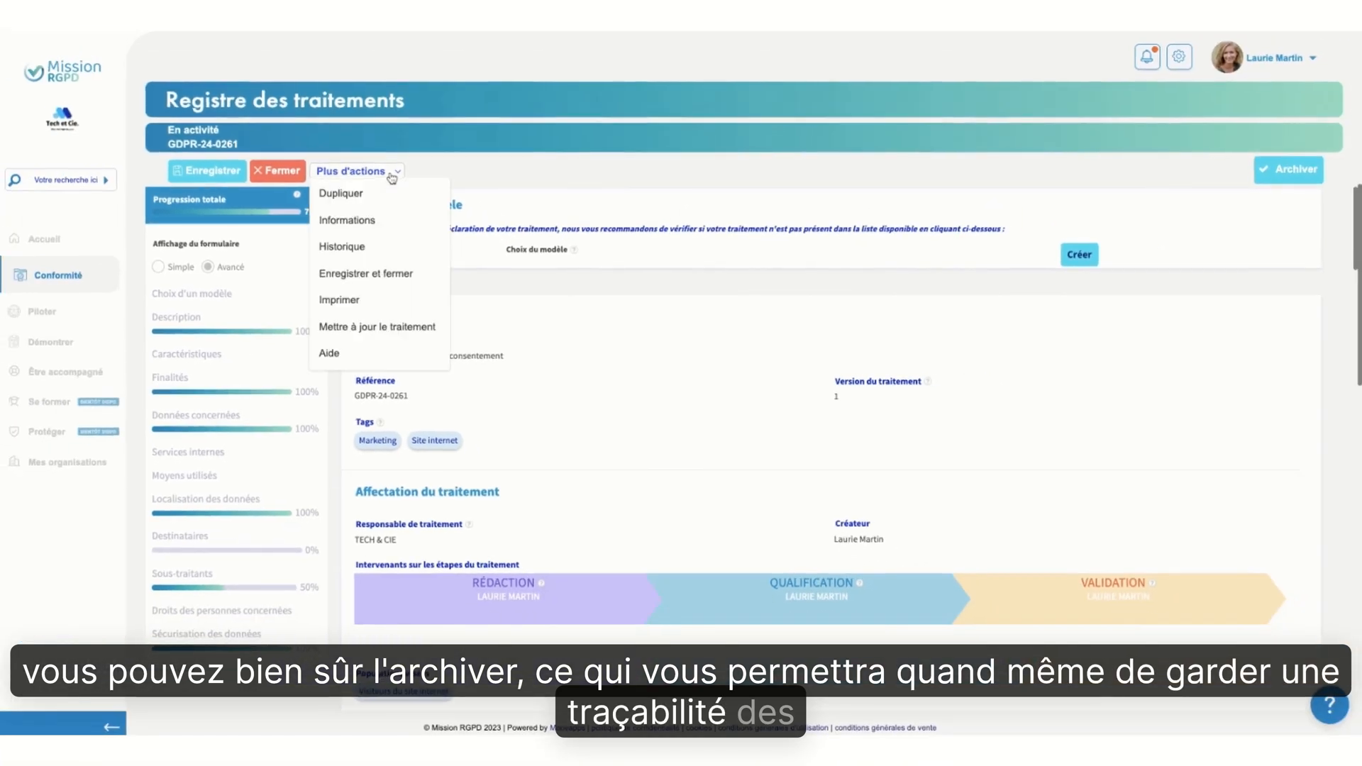
left_click(402, 274)
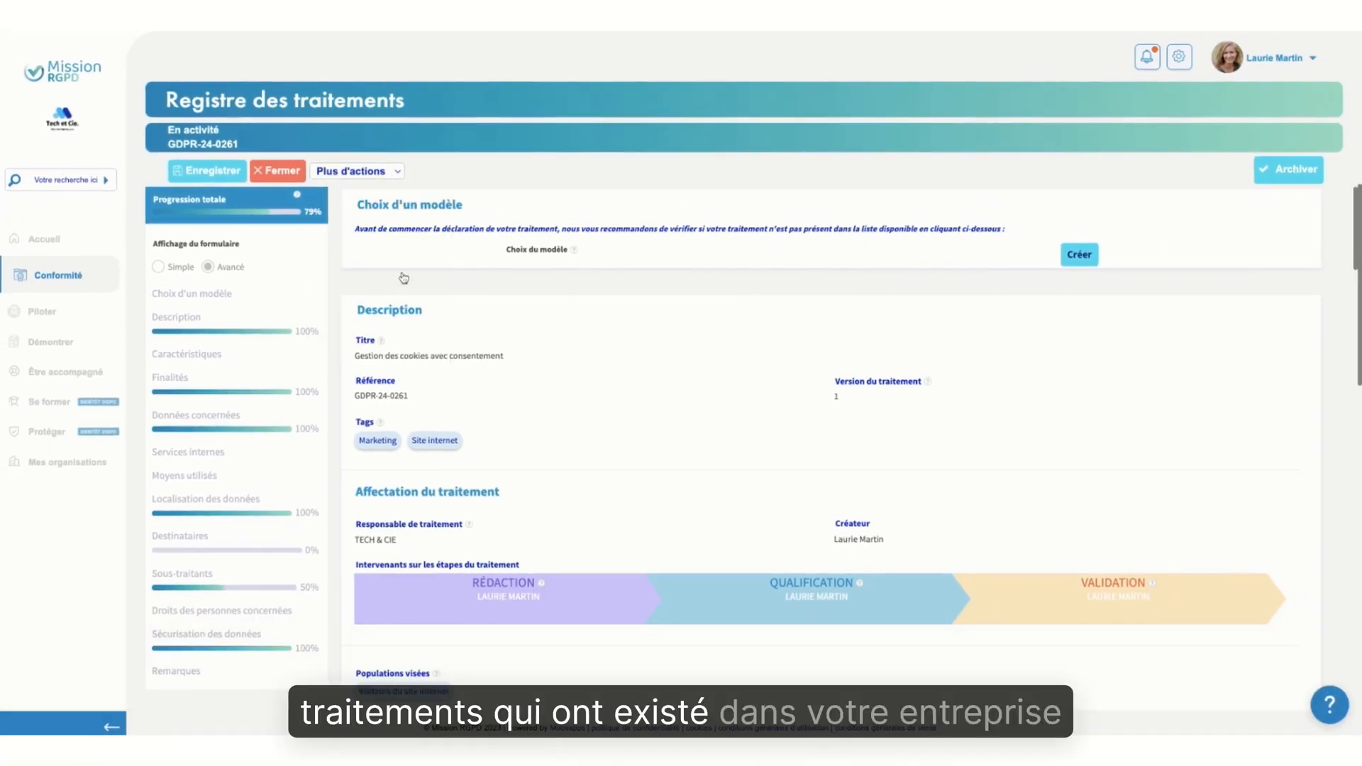